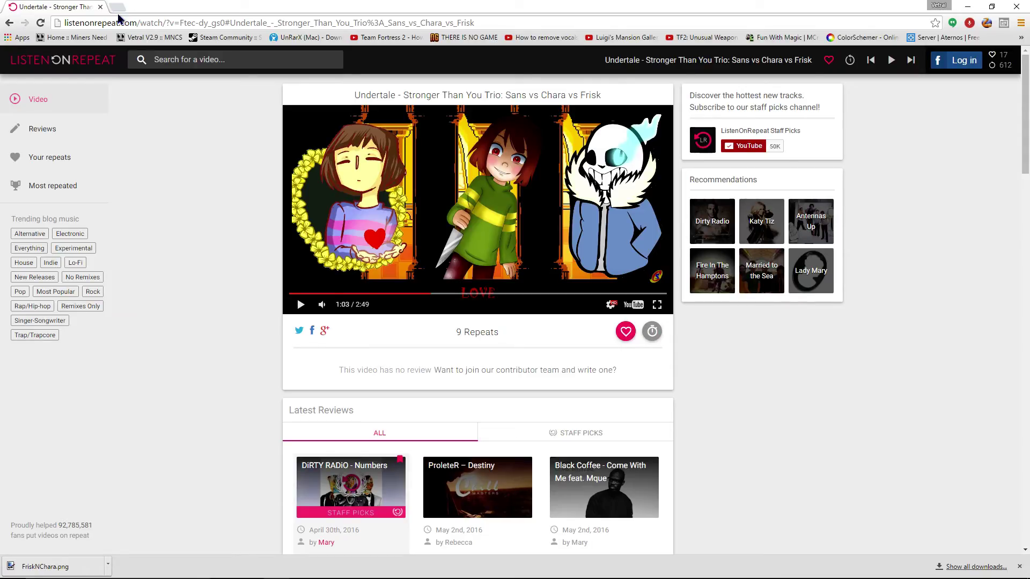
# Open Miners Need Cool Shoes in a new tab and try sending the skin to Minecraft.net
pyautogui.click(119, 6)
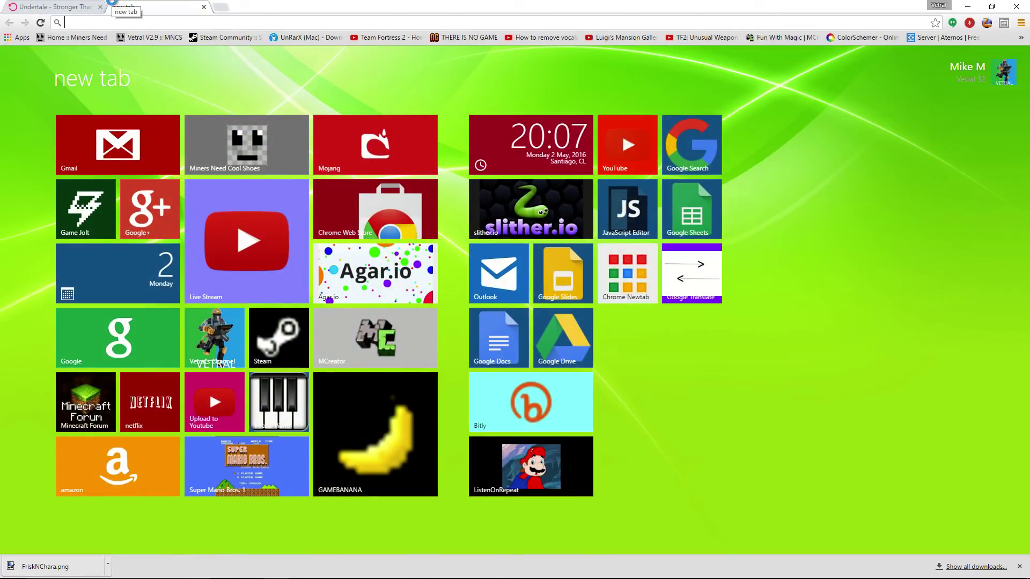
pyautogui.click(75, 37)
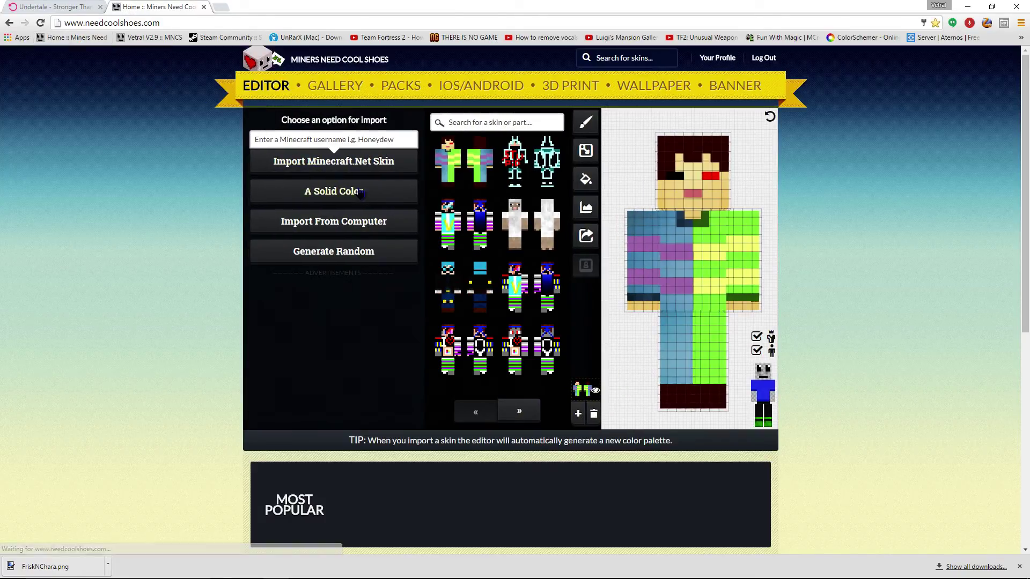
pyautogui.click(587, 236)
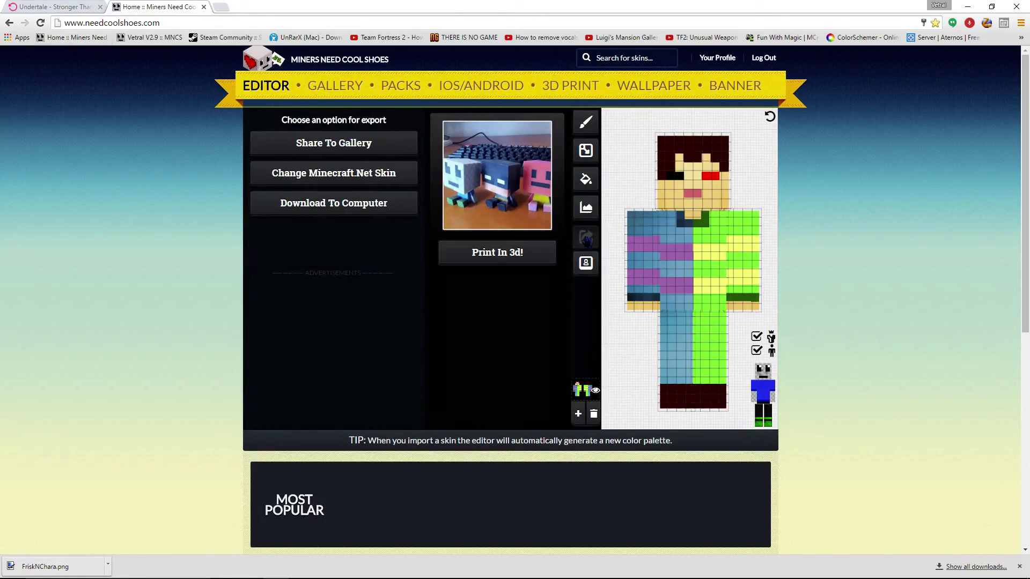
pyautogui.click(586, 264)
pyautogui.click(586, 236)
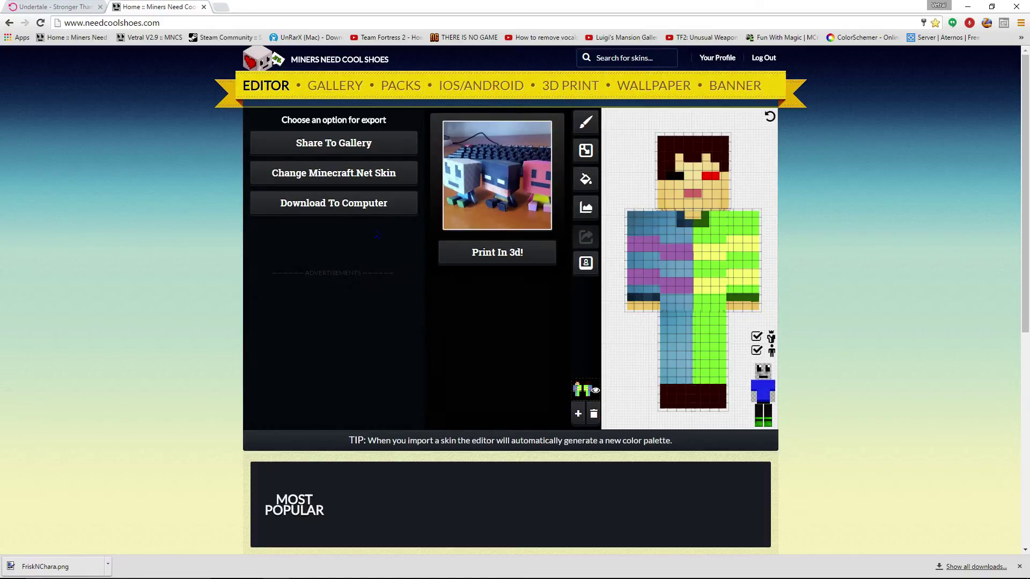
pyautogui.click(302, 172)
pyautogui.scroll(-3, 304, 201)
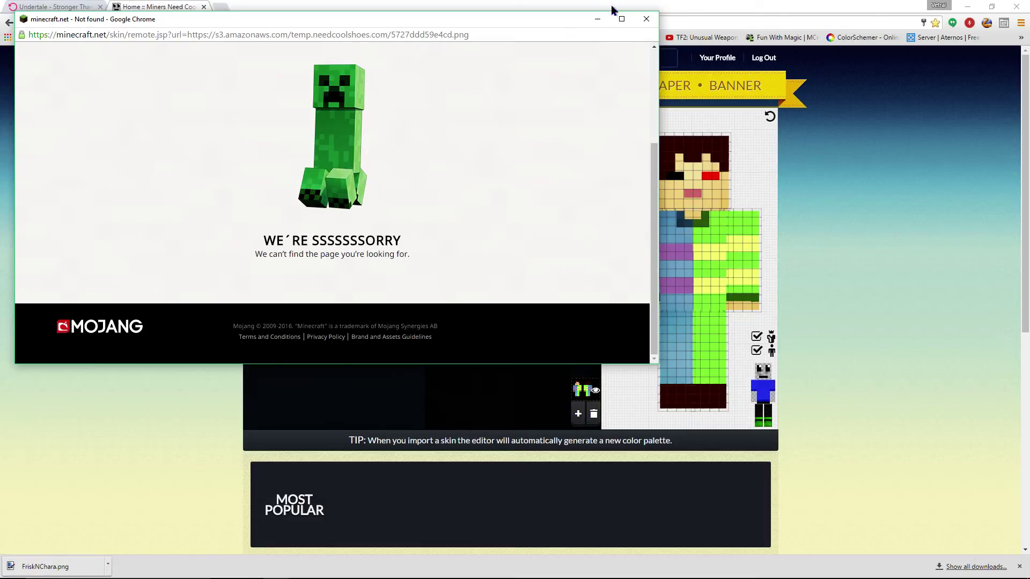
pyautogui.click(646, 18)
# Go to minecraft.net and log in with the saved account credentials
pyautogui.click(609, 18)
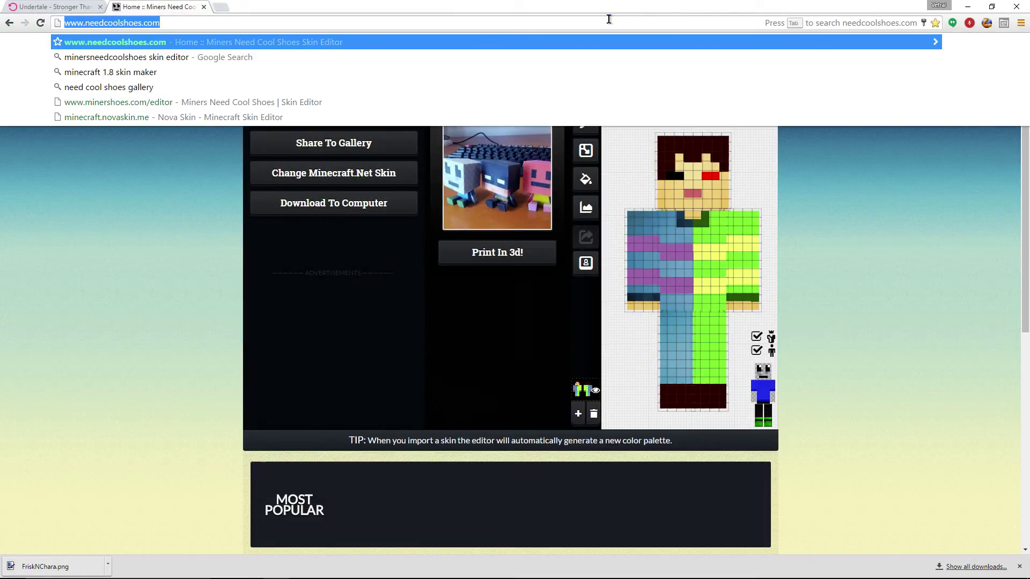
pyautogui.write('minecraft.net')
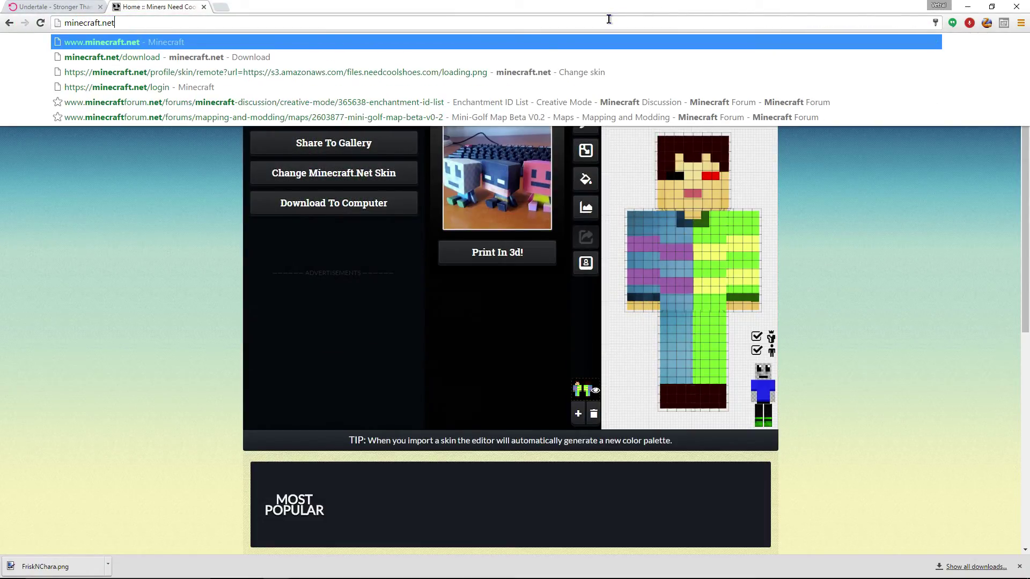
pyautogui.press('Return')
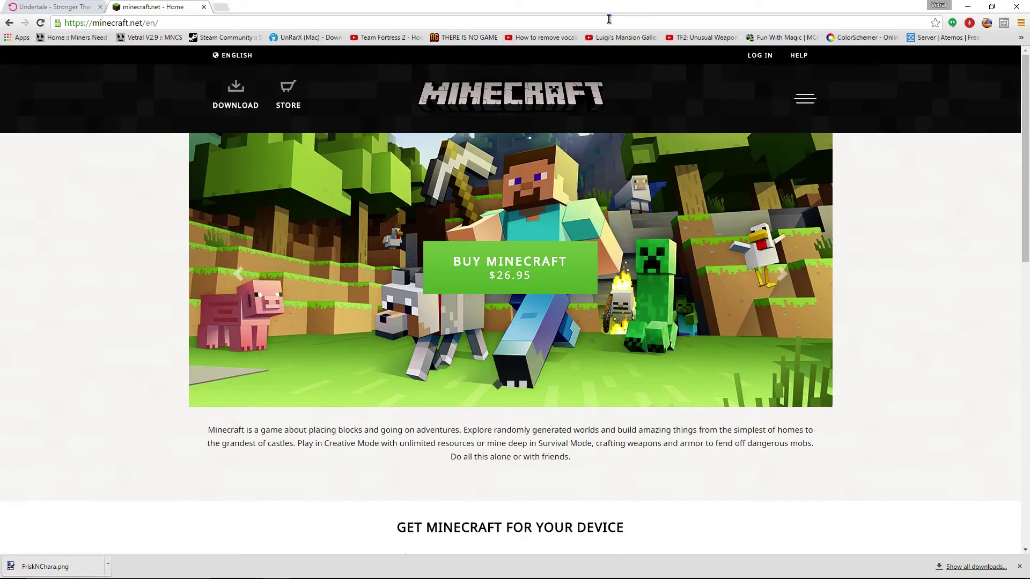
pyautogui.moveTo(781, 274)
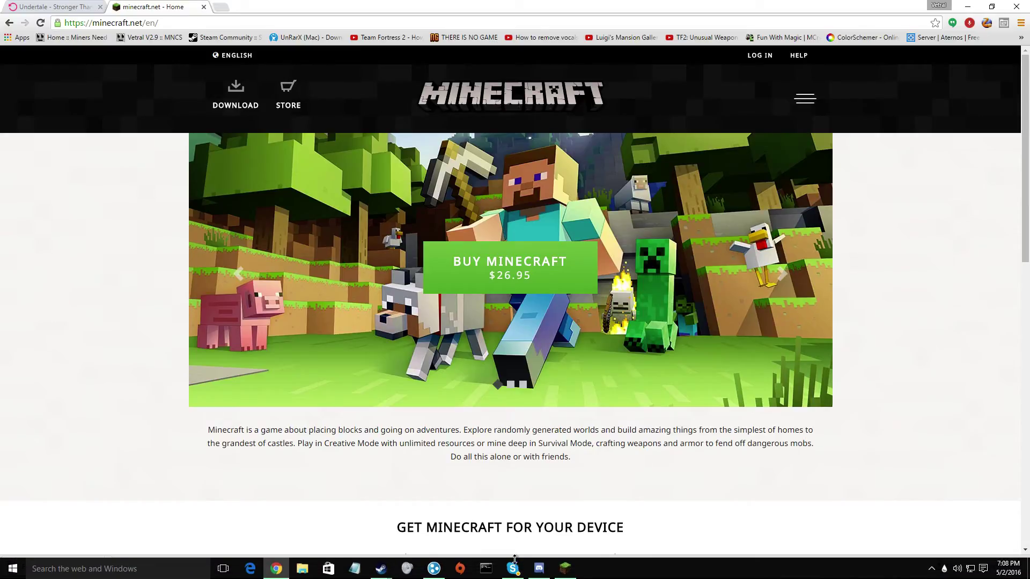
pyautogui.moveTo(515, 574)
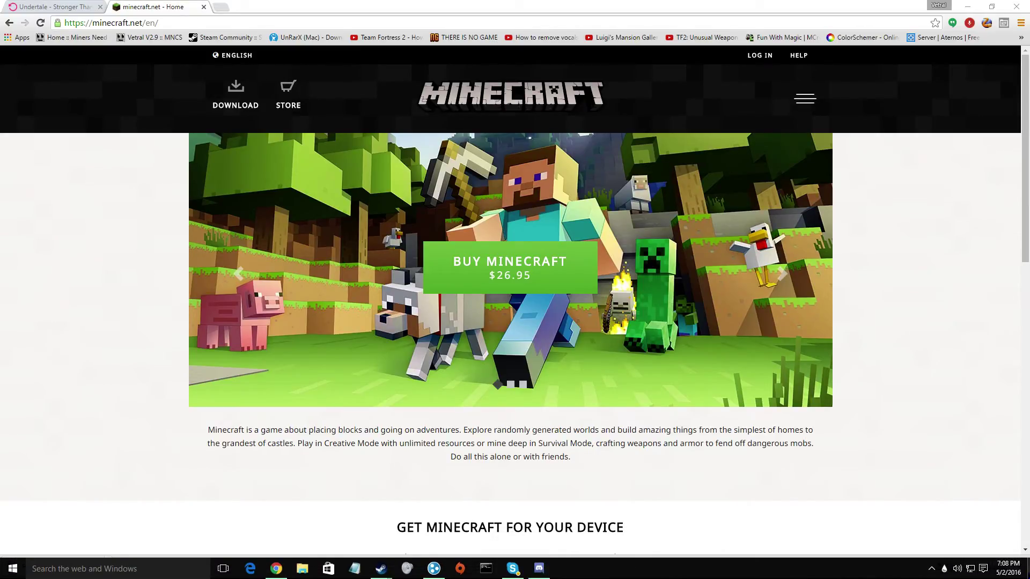
pyautogui.click(1008, 567)
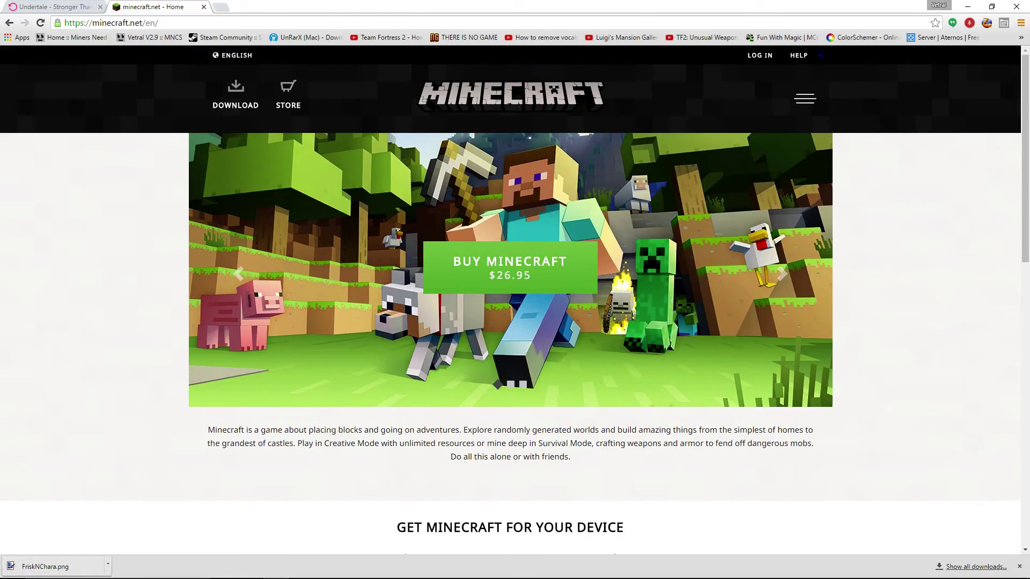
pyautogui.click(759, 56)
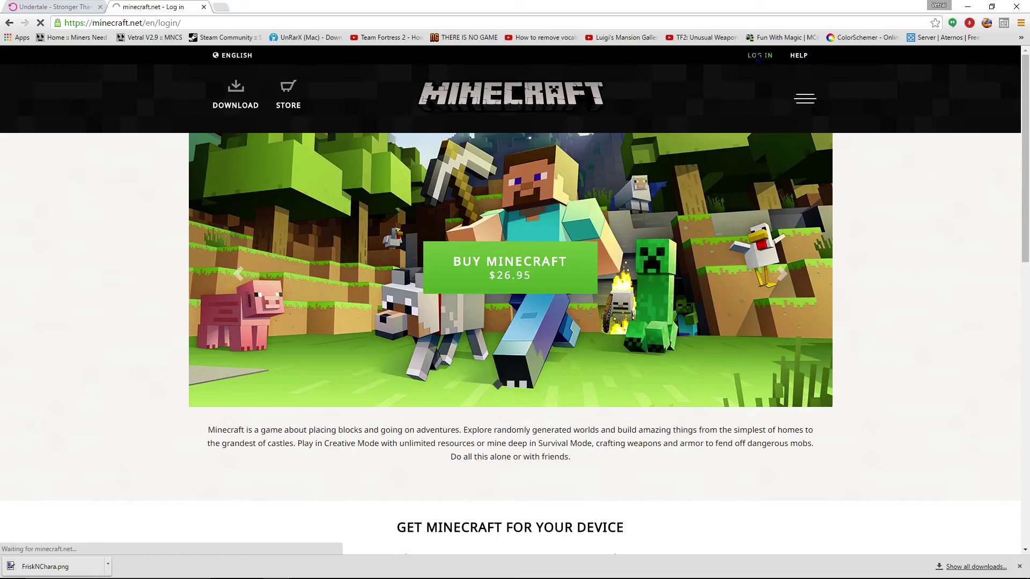
pyautogui.click(559, 301)
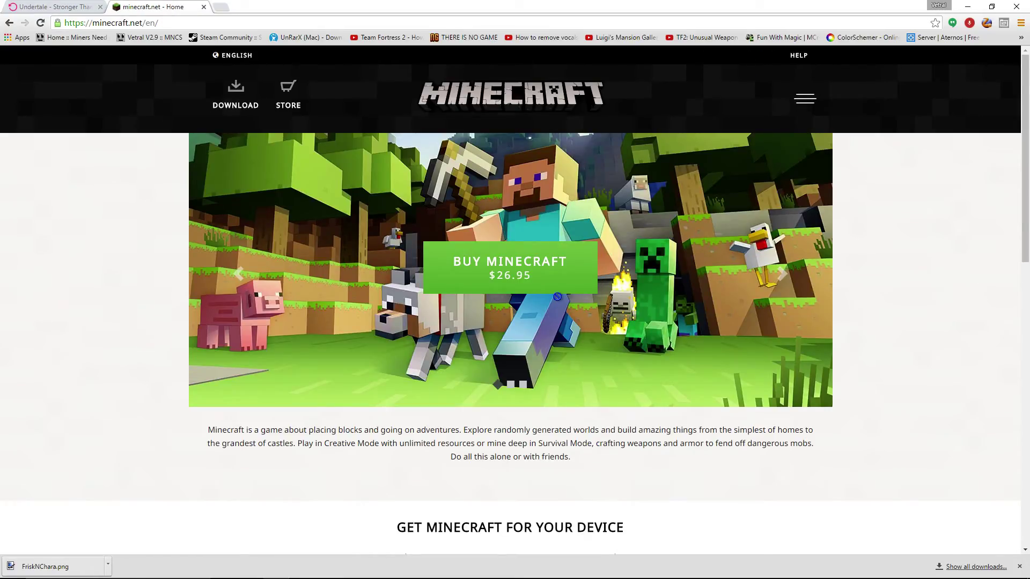
pyautogui.click(771, 58)
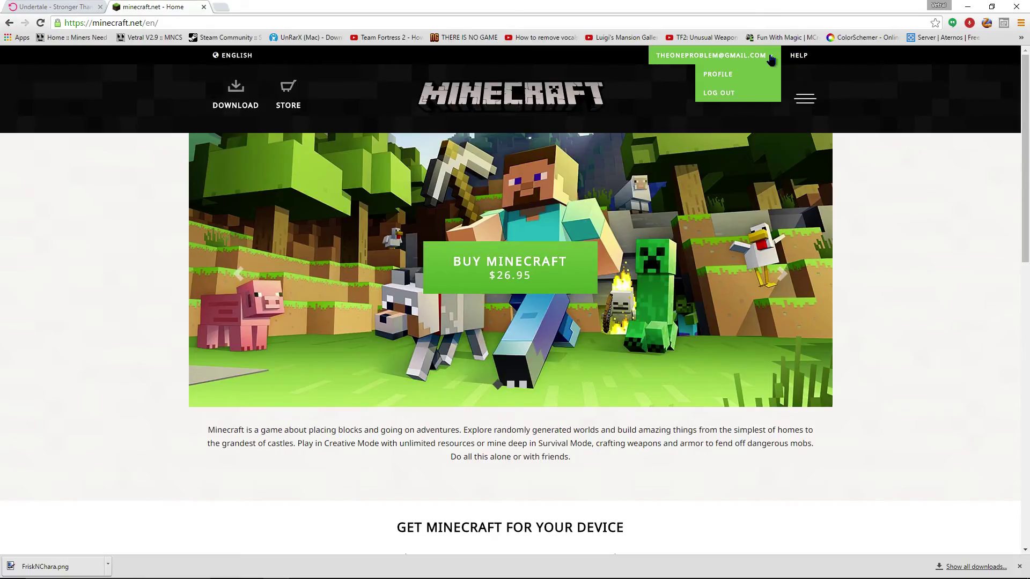
# Open Manage Your Profile and keep the Classic (Steve) player model
pyautogui.click(763, 74)
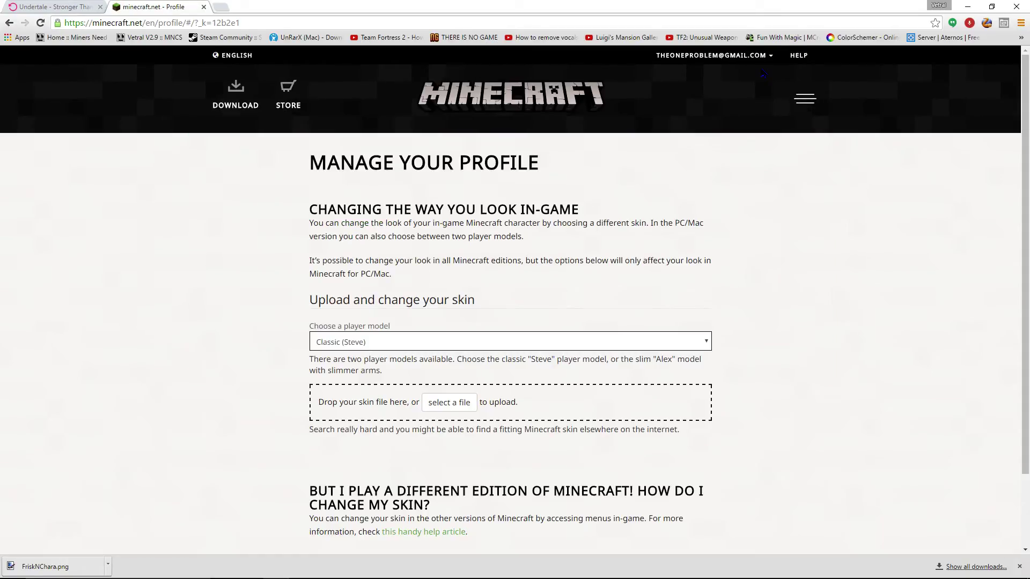
pyautogui.click(410, 334)
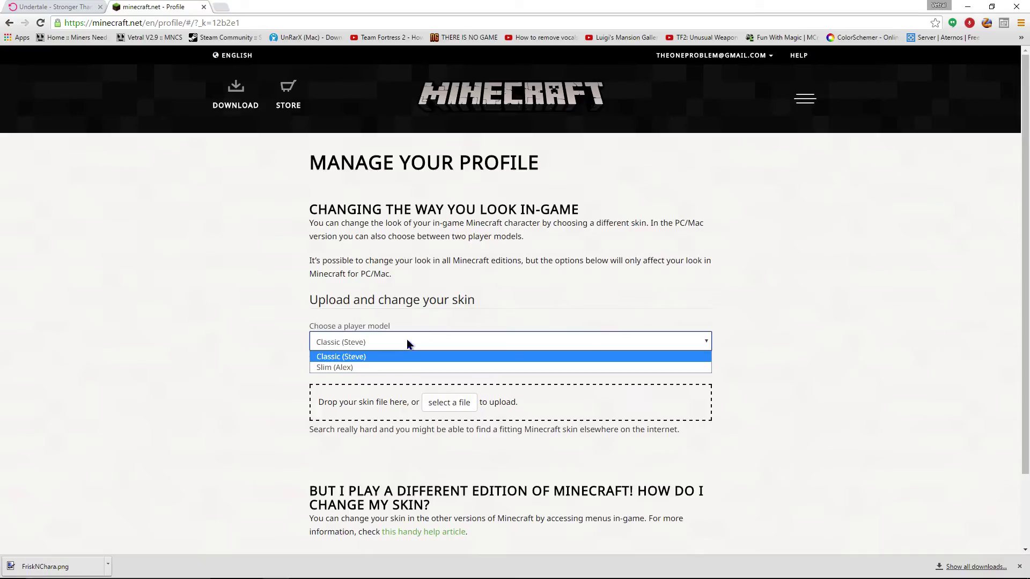
pyautogui.click(406, 340)
pyautogui.click(372, 356)
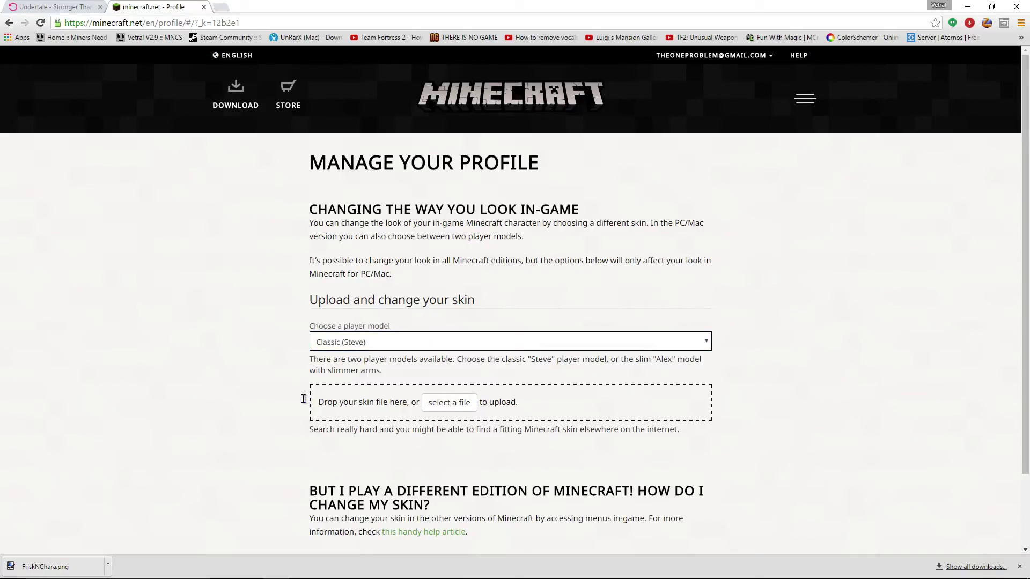
pyautogui.scroll(-2, 289, 331)
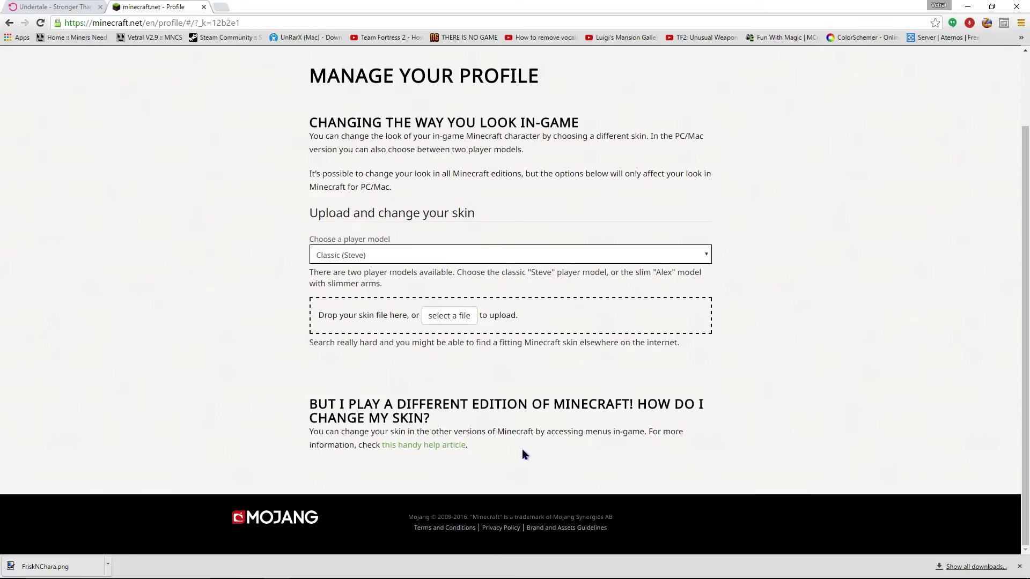
pyautogui.scroll(2, 481, 401)
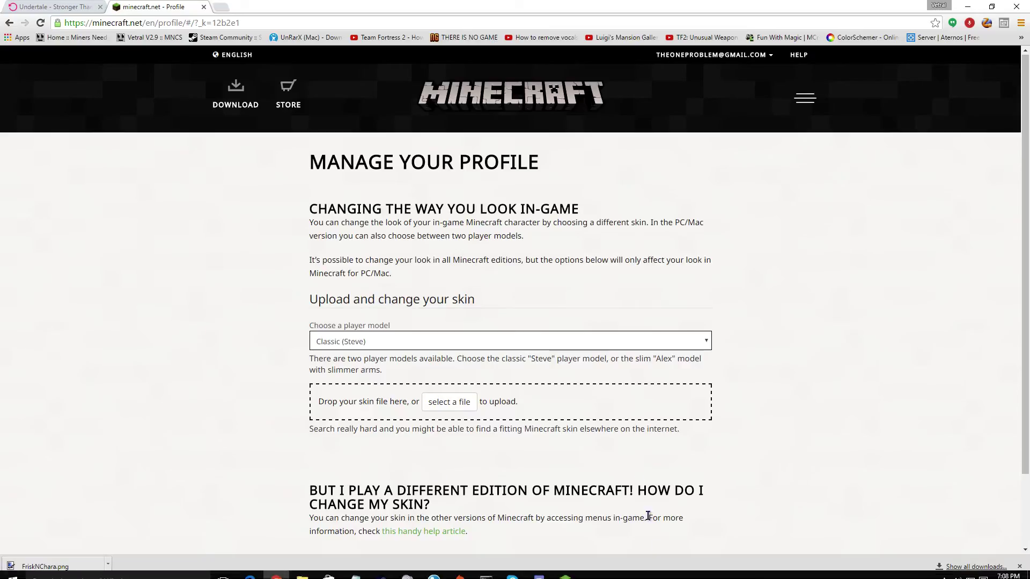
# Upload the FriskNChara skin image from the D: drive as the Classic model skin
pyautogui.click(459, 403)
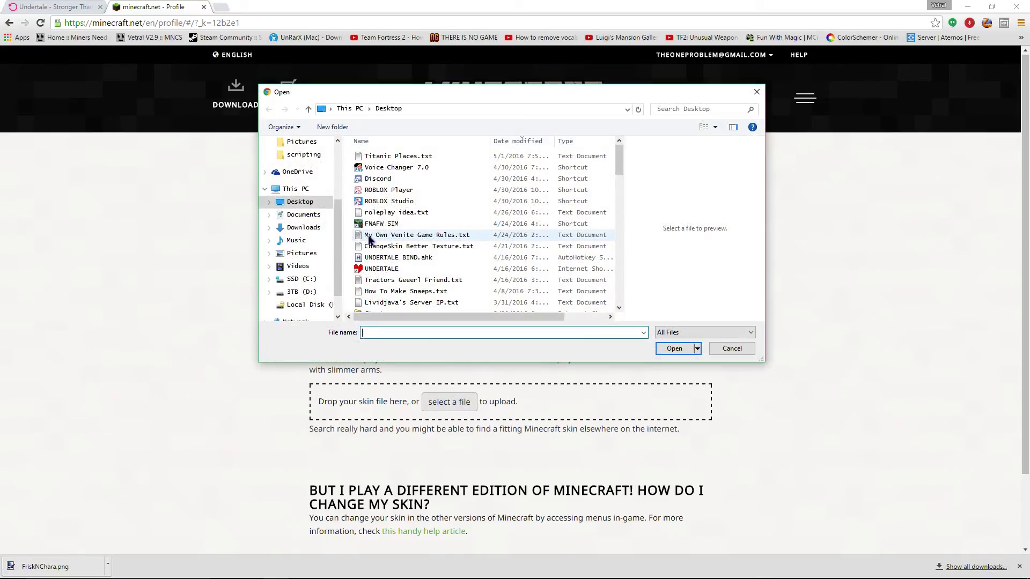
pyautogui.scroll(-5, 395, 288)
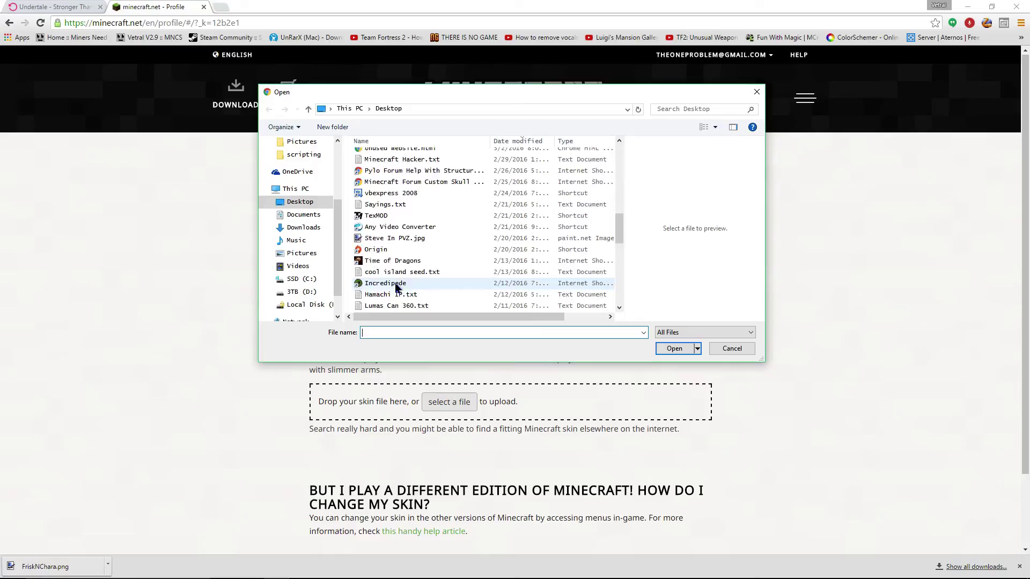
pyautogui.scroll(5, 394, 289)
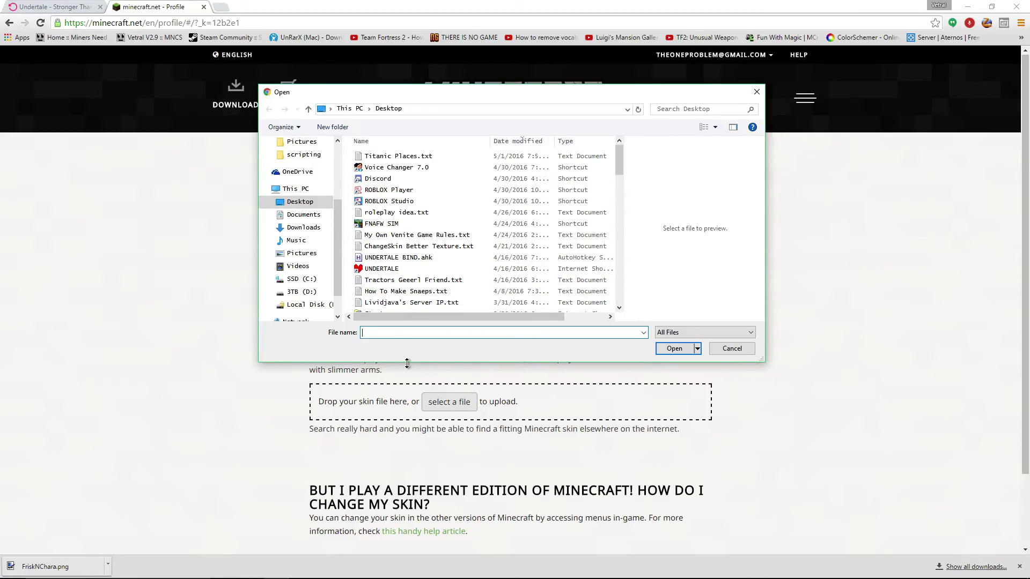
pyautogui.write('firs')
pyautogui.press('BackSpace')
pyautogui.press('BackSpace')
pyautogui.press('BackSpace')
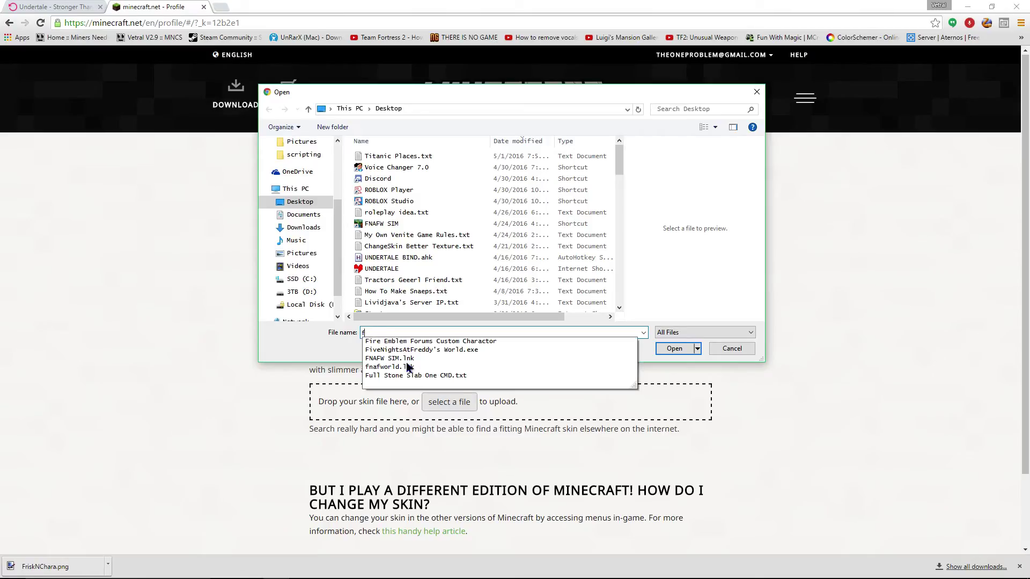
pyautogui.write('riskNChara.png')
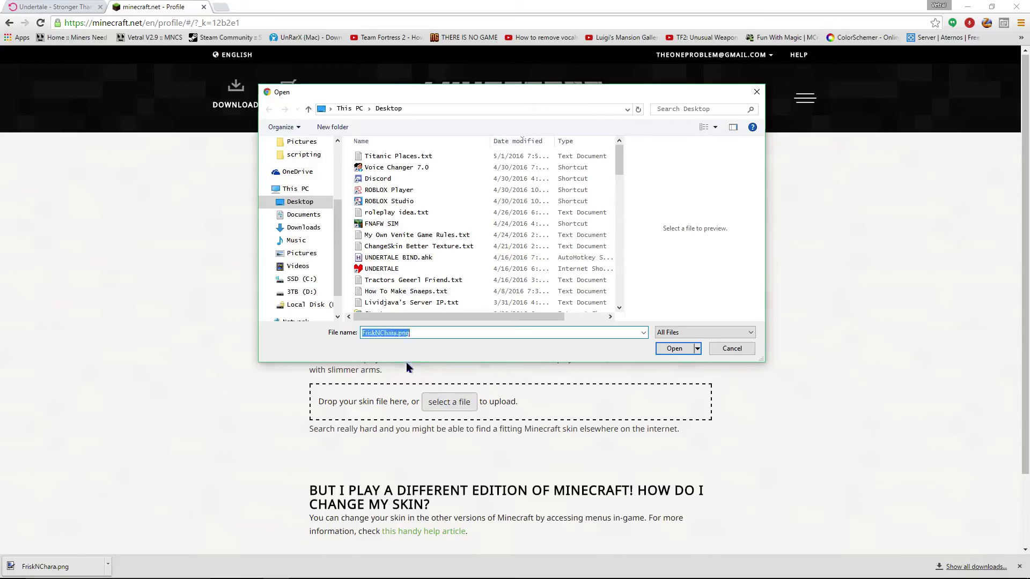
pyautogui.press('Return')
pyautogui.press('Return')
pyautogui.scroll(-1, 319, 270)
pyautogui.click(302, 266)
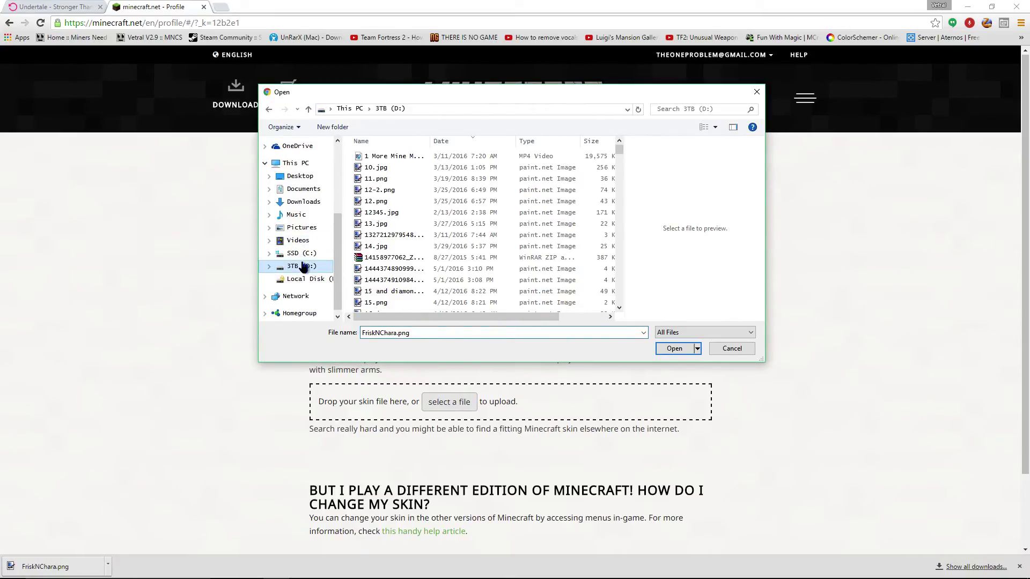
pyautogui.click(682, 347)
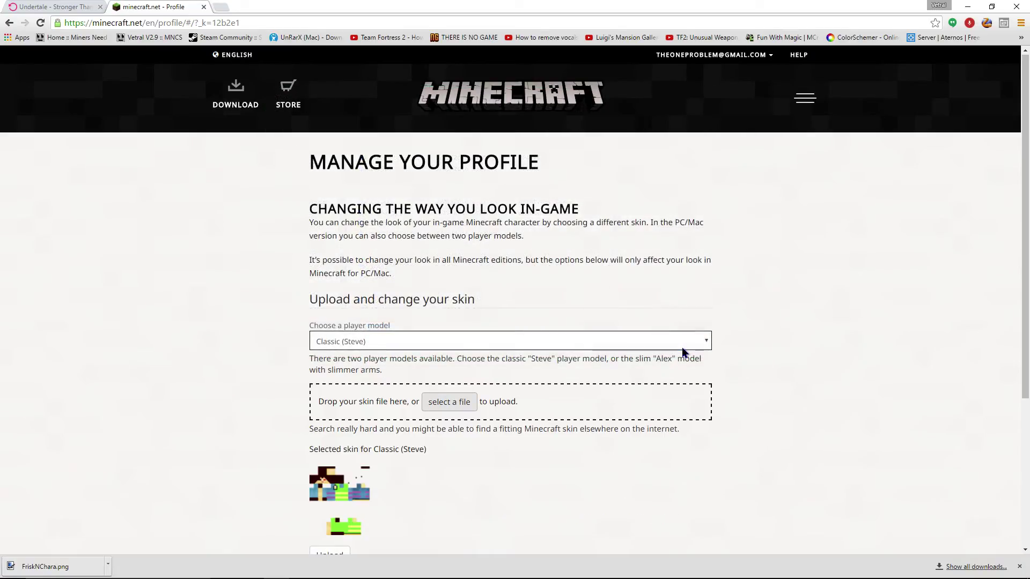
pyautogui.scroll(-1, 682, 347)
pyautogui.click(324, 502)
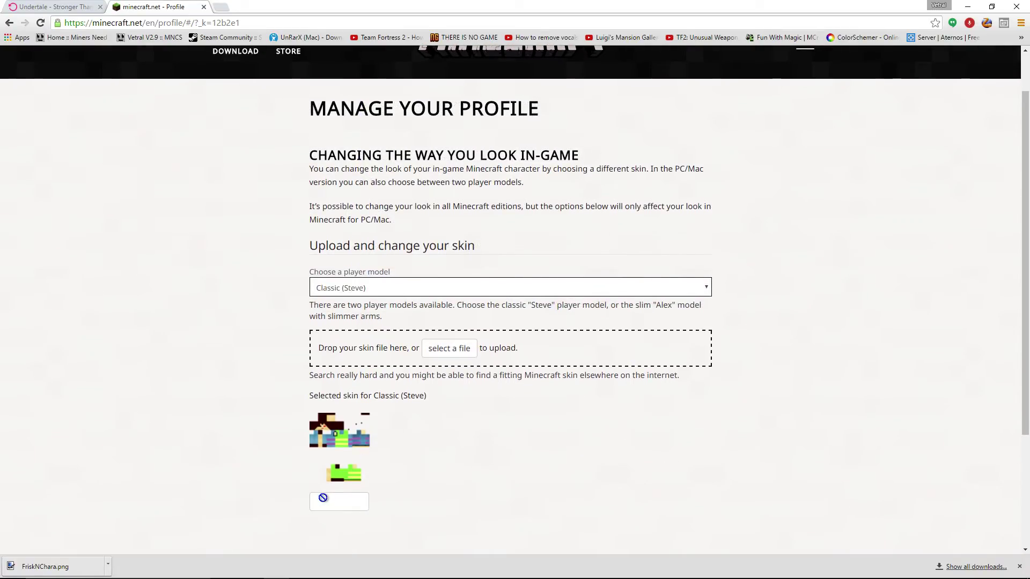
pyautogui.scroll(-1, 325, 502)
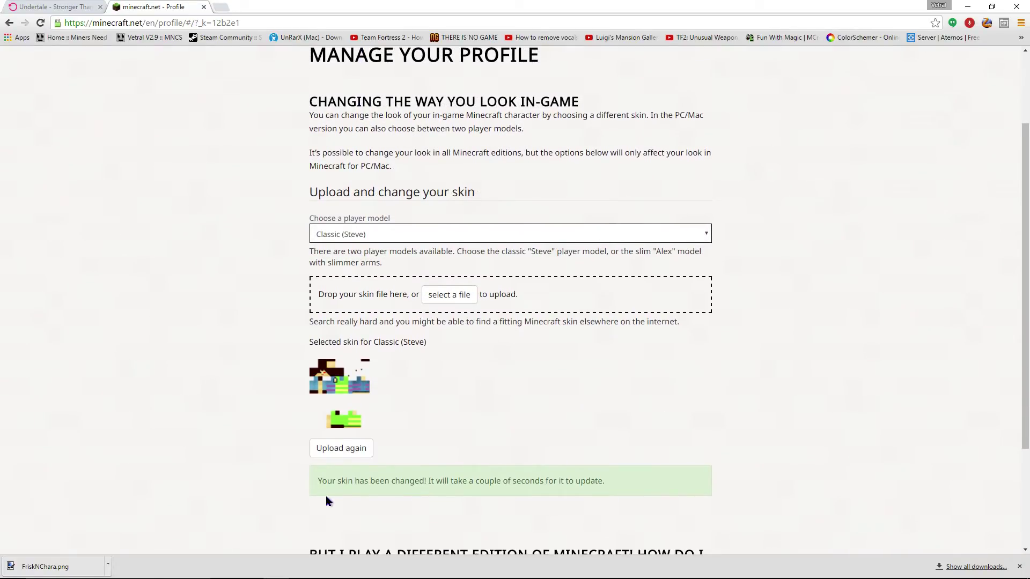
pyautogui.scroll(-3, 572, 524)
pyautogui.scroll(3, 572, 524)
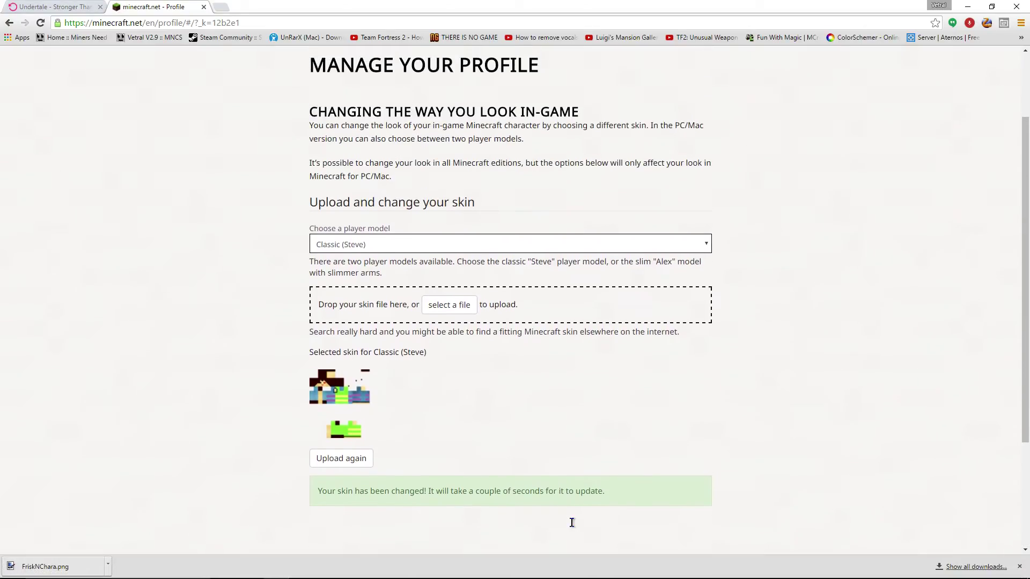
pyautogui.scroll(2, 572, 526)
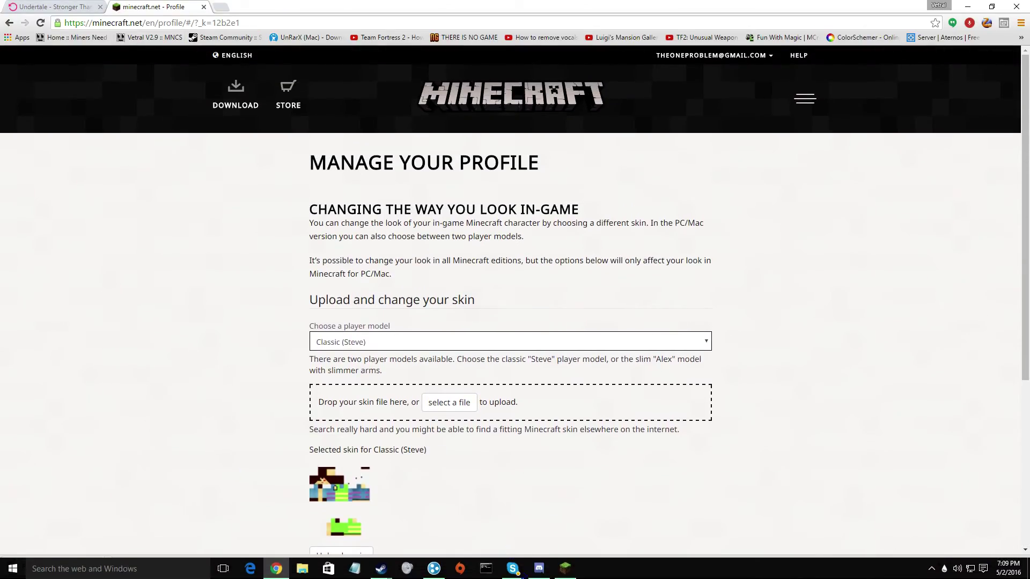
# Launch Minecraft 1.8.9 and load the Resource Pack Test singleplayer world
pyautogui.click(537, 569)
pyautogui.click(513, 452)
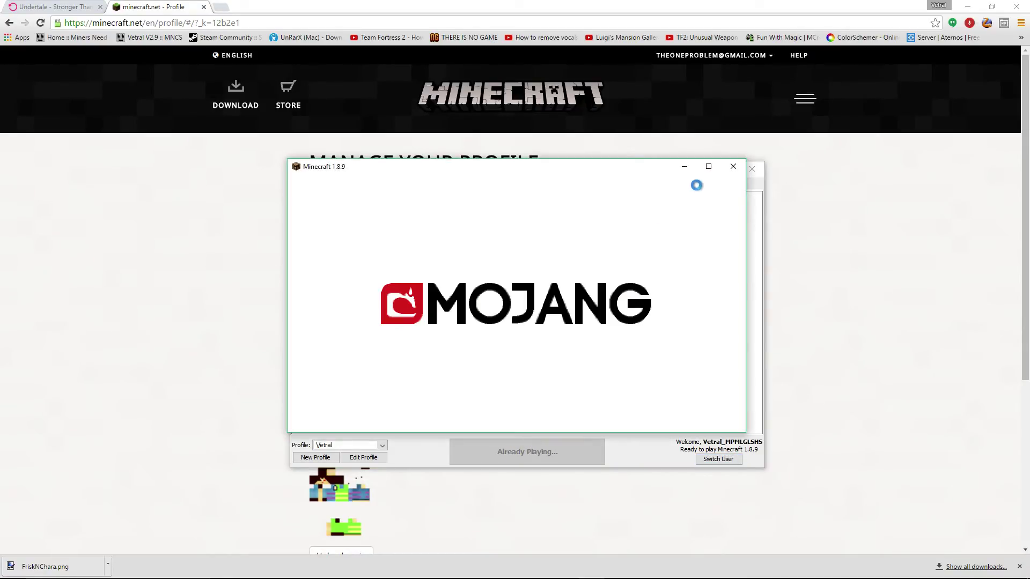
pyautogui.click(968, 7)
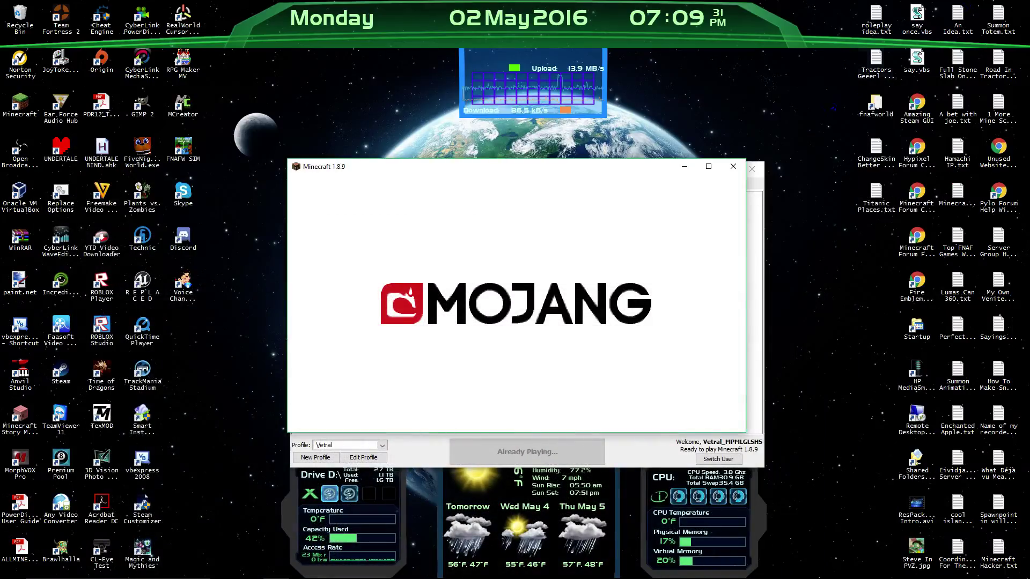
pyautogui.click(709, 165)
pyautogui.click(619, 281)
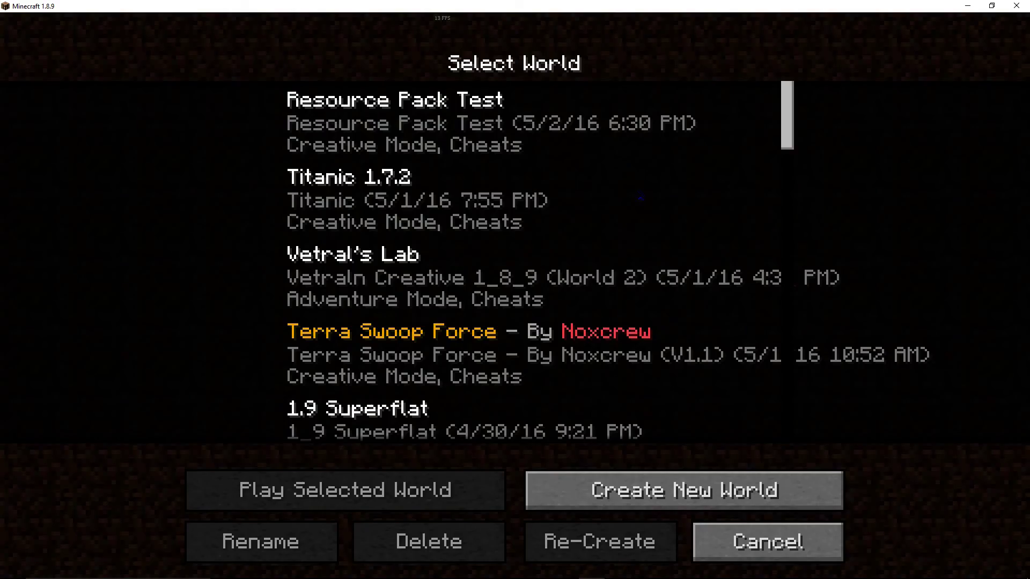
pyautogui.doubleClick(394, 121)
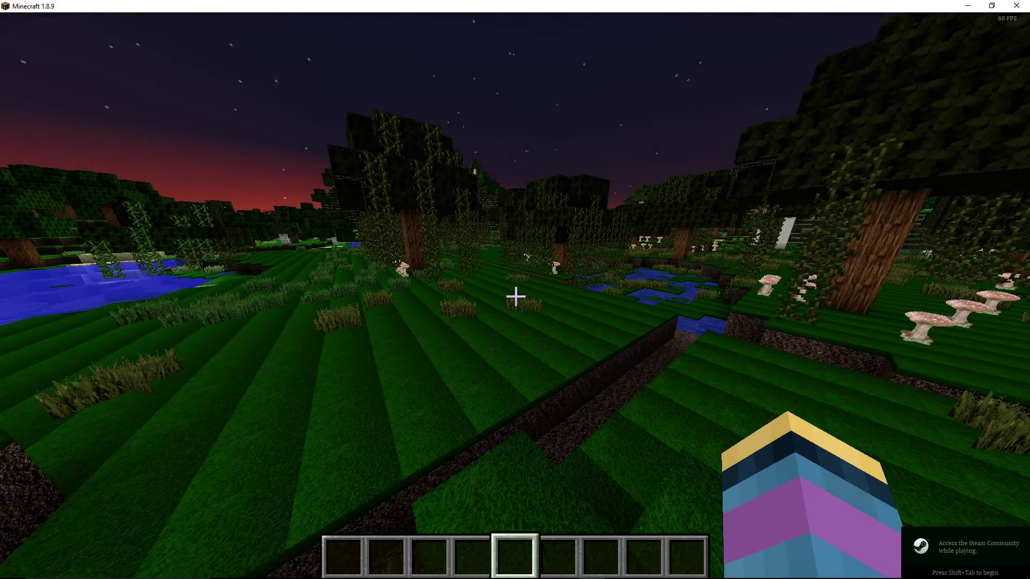
pyautogui.press('Escape')
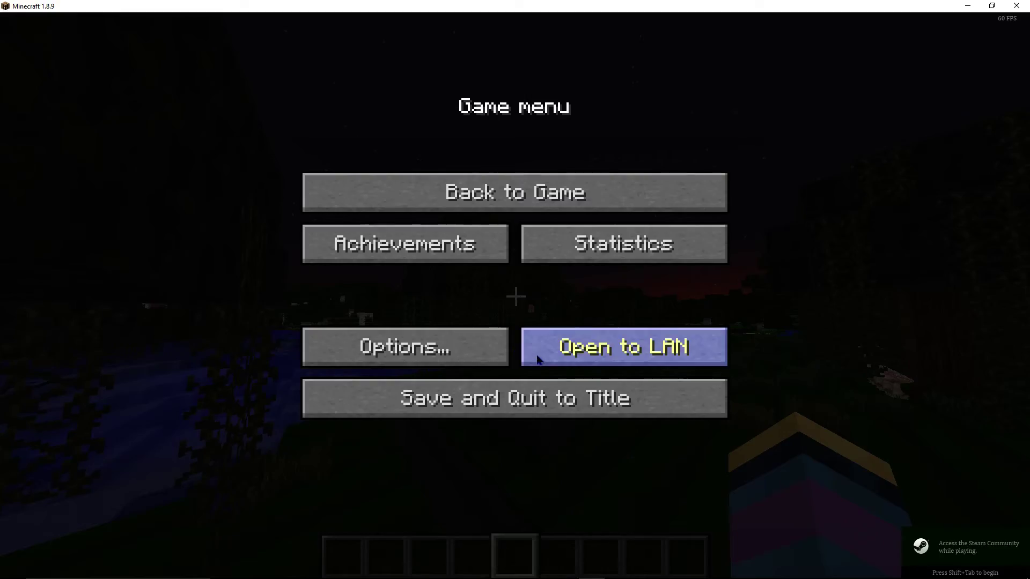
pyautogui.click(451, 347)
pyautogui.click(434, 422)
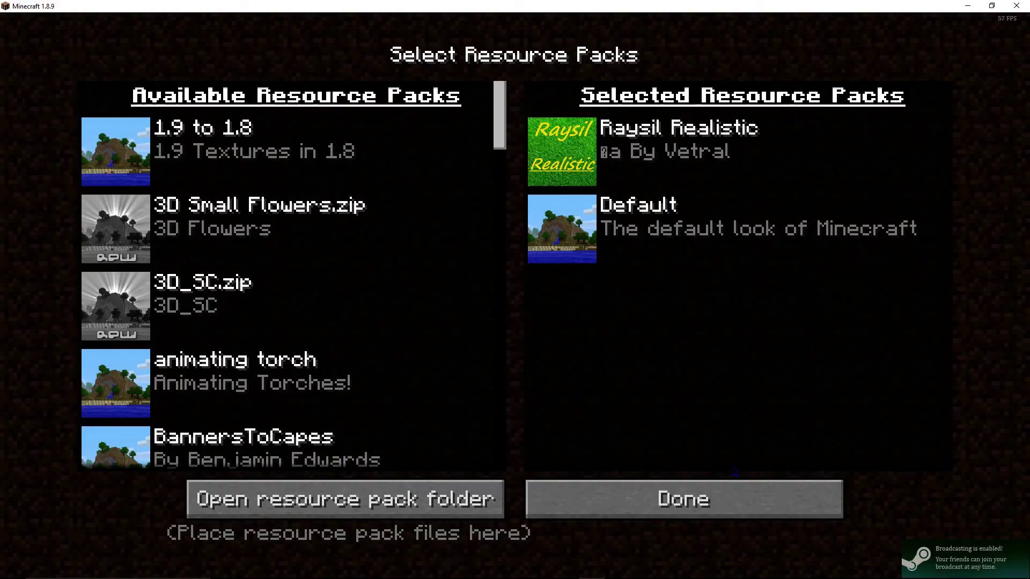
pyautogui.moveTo(562, 152)
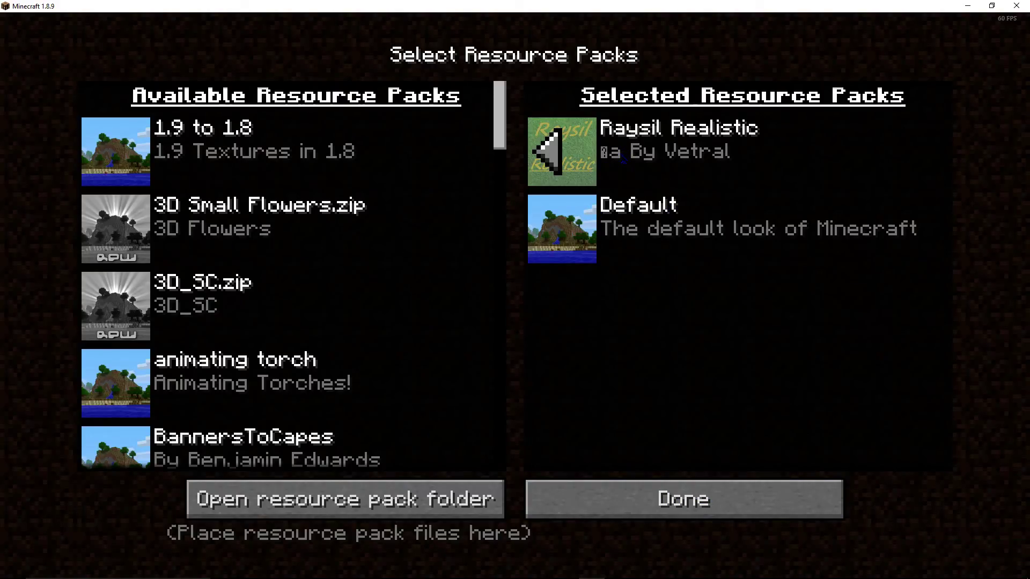
pyautogui.click(683, 500)
pyautogui.click(512, 487)
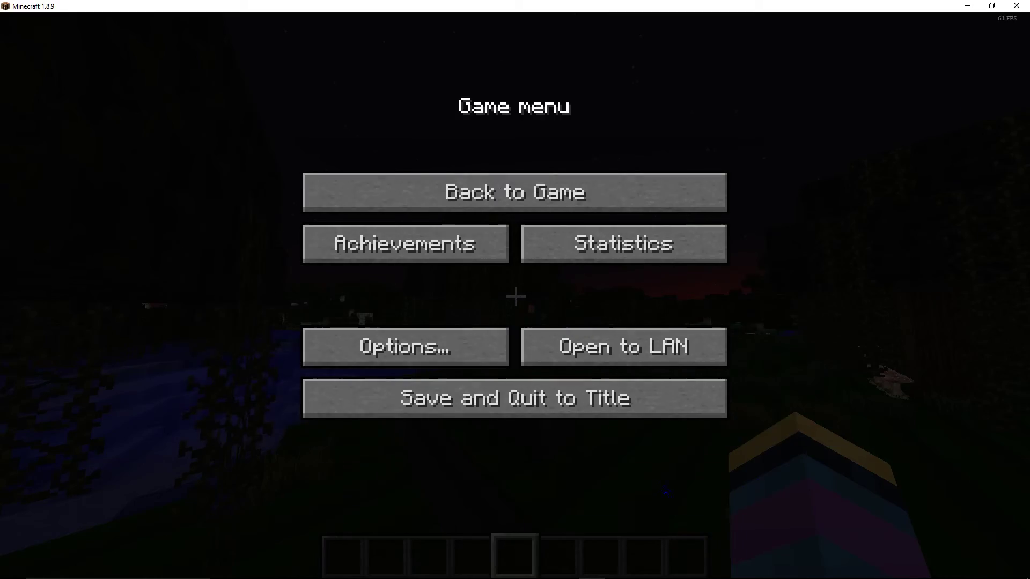
# Resume the game and view the FriskNChara skin in third person
pyautogui.press('Escape')
pyautogui.press('F5')
pyautogui.press('F5')
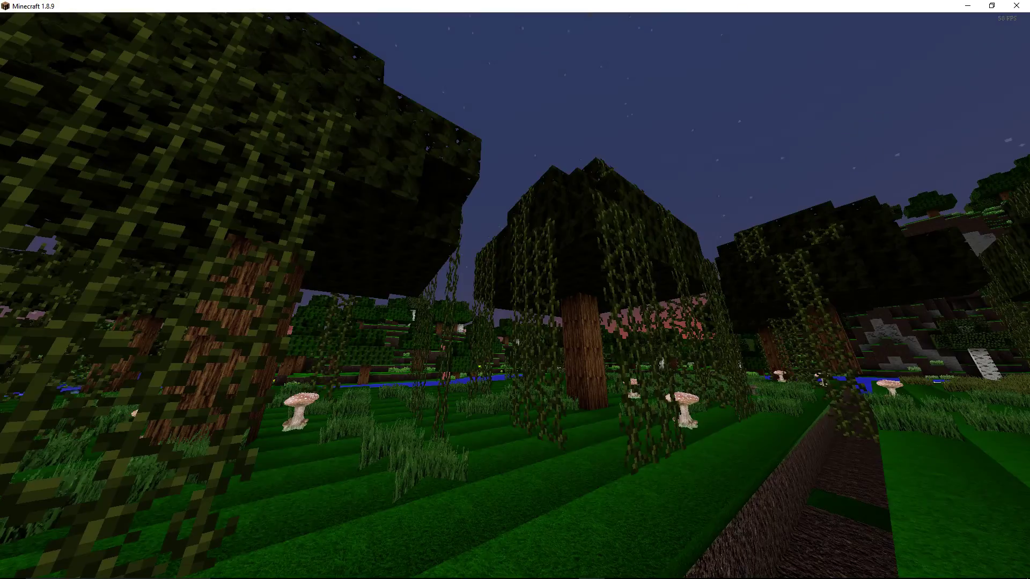
pyautogui.press('F1')
pyautogui.press('e')
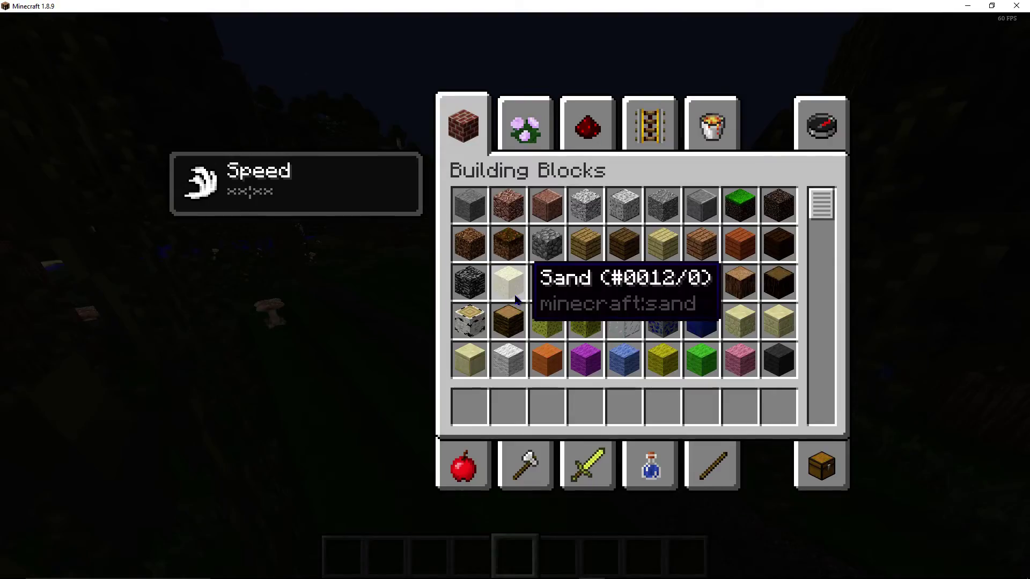
pyautogui.press('e')
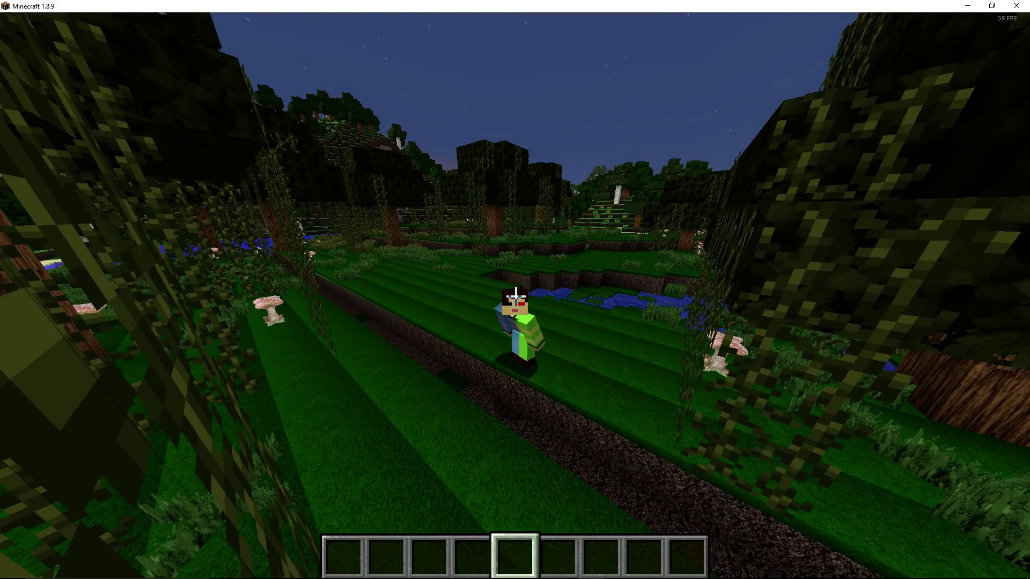
pyautogui.press('F1')
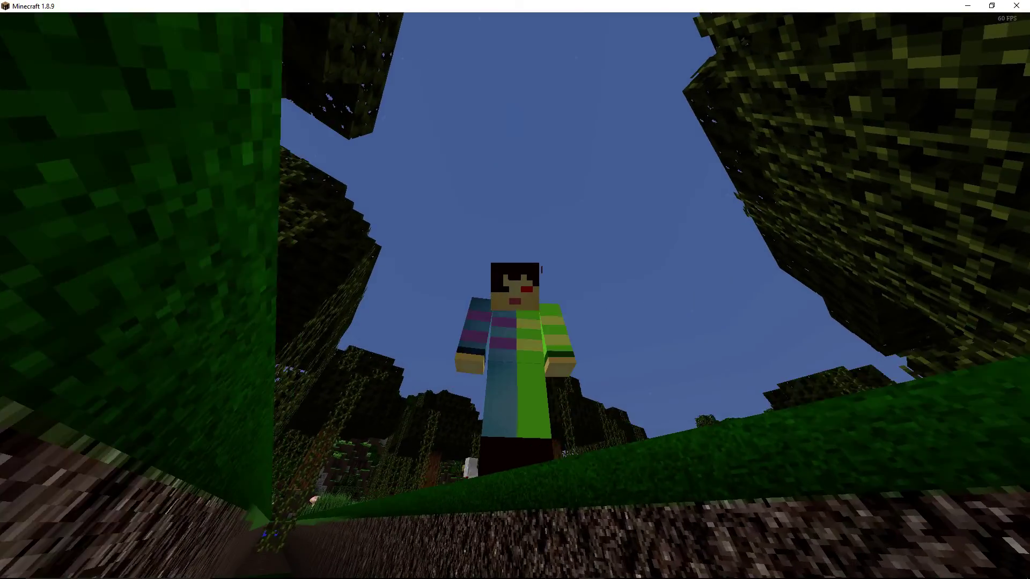
# View the skin from the front, then return to first person and wade into the river
pyautogui.press('F5')
pyautogui.press('F5')
pyautogui.press('F5')
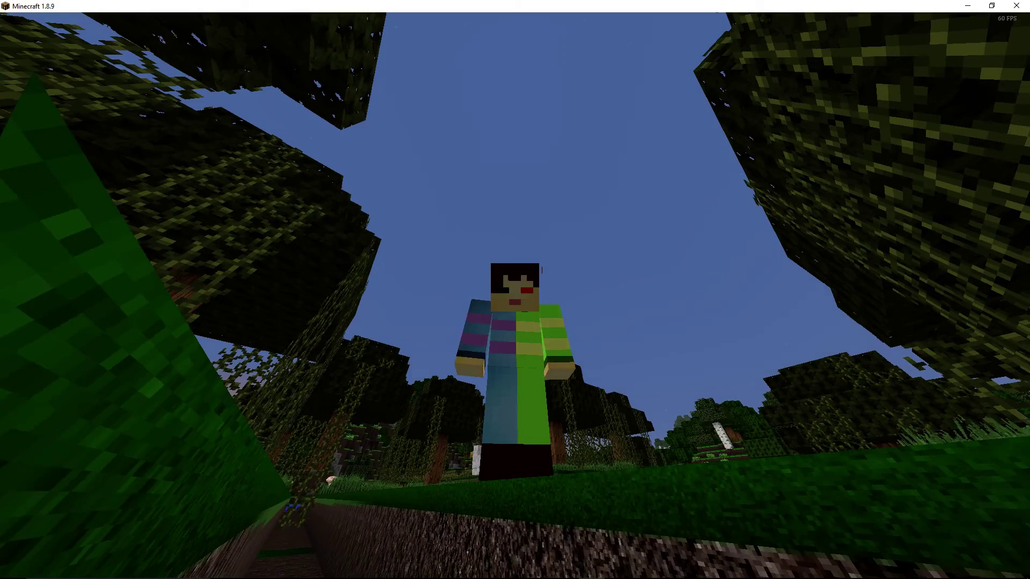
pyautogui.press('F1')
pyautogui.press('F1')
pyautogui.click(516, 289)
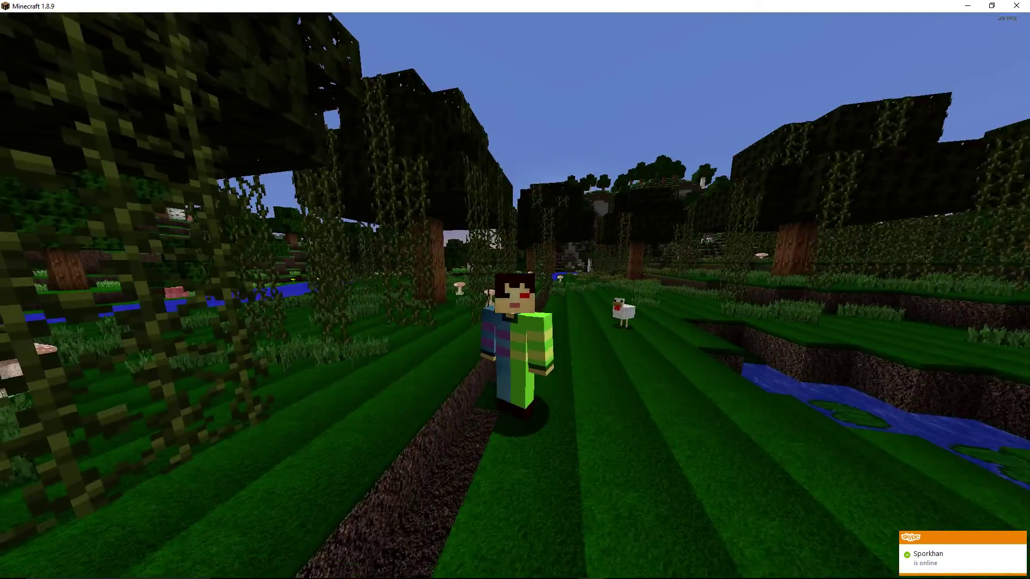
pyautogui.press('e')
pyautogui.press('e')
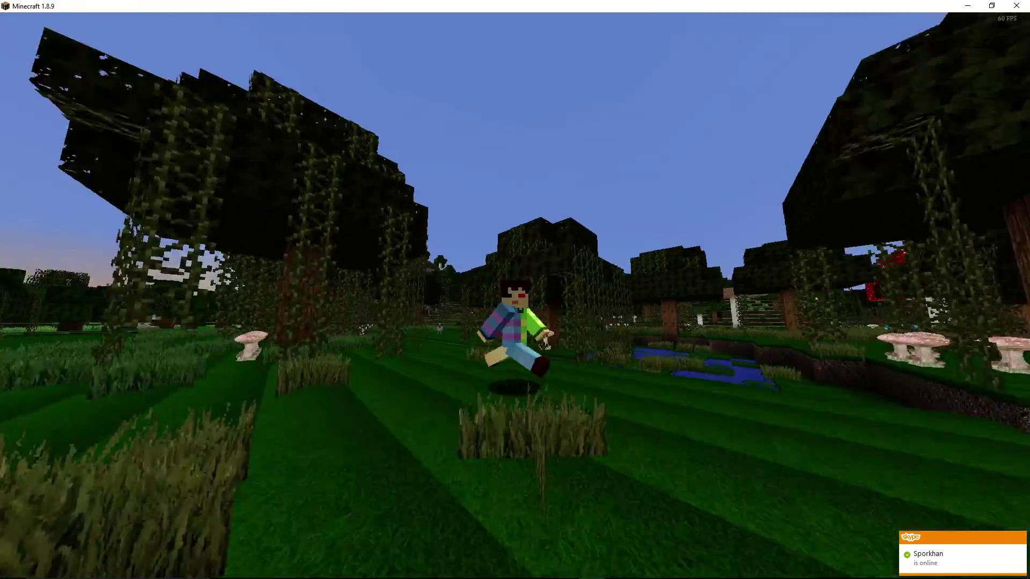
pyautogui.press('F5')
pyautogui.press('Escape')
pyautogui.press('Escape')
pyautogui.press('F1')
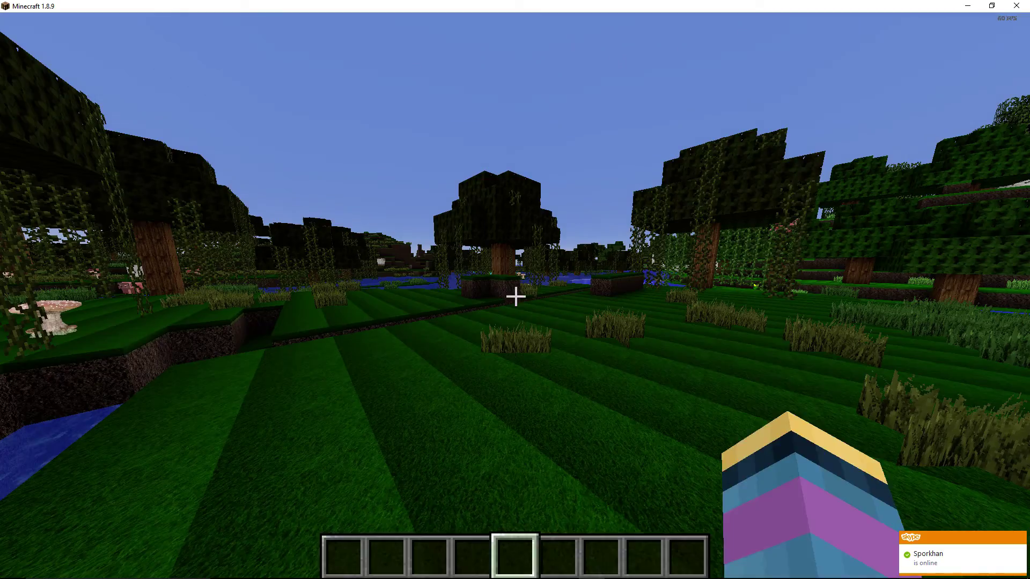
pyautogui.press('w')
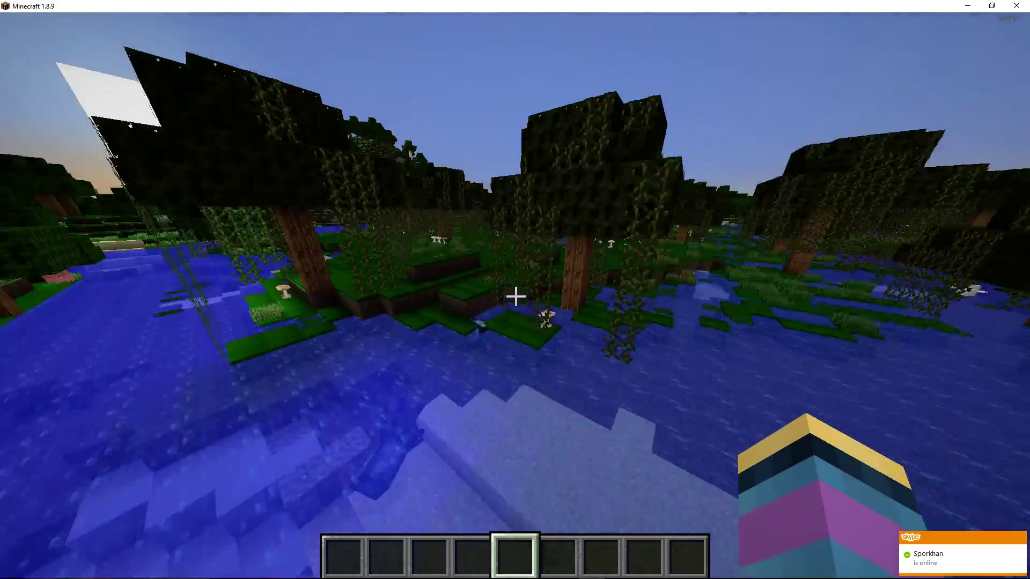
# Browse Miscellaneous items and middle-click grass and tall grass into the hotbar
pyautogui.press('e')
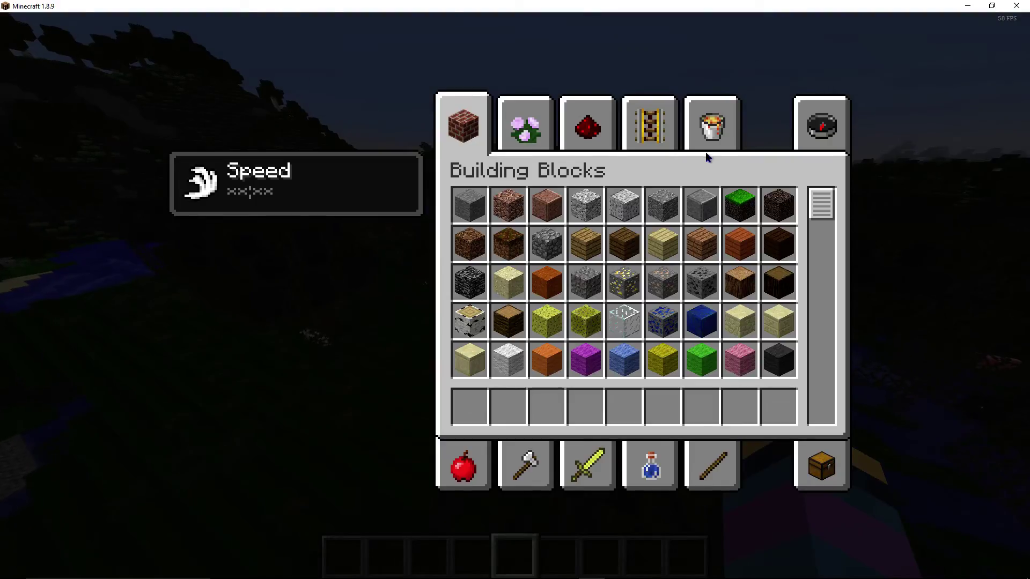
pyautogui.click(704, 148)
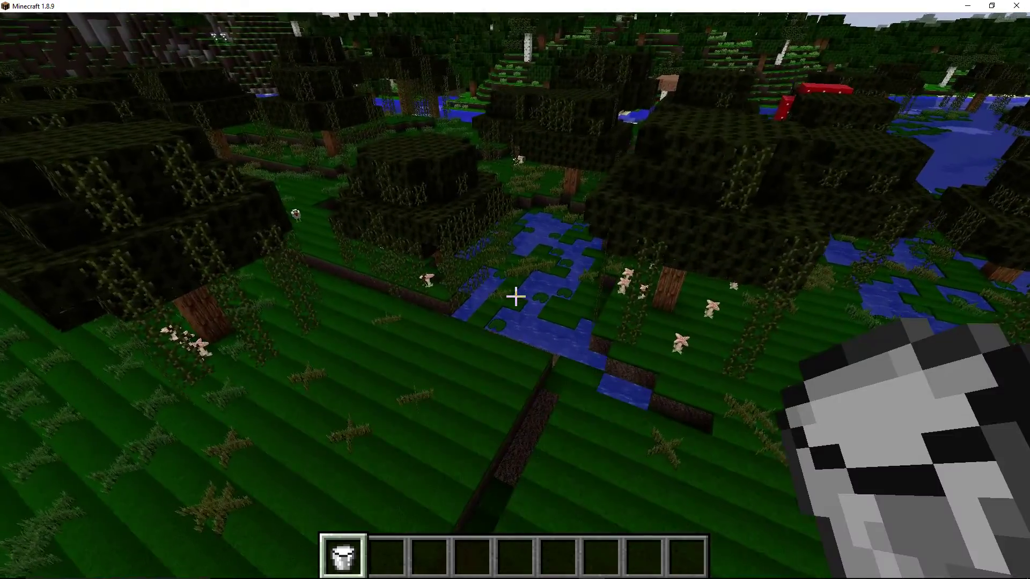
pyautogui.scroll(-1, 515, 297)
pyautogui.press('e')
pyautogui.press('e')
pyautogui.scroll(1, 514, 297)
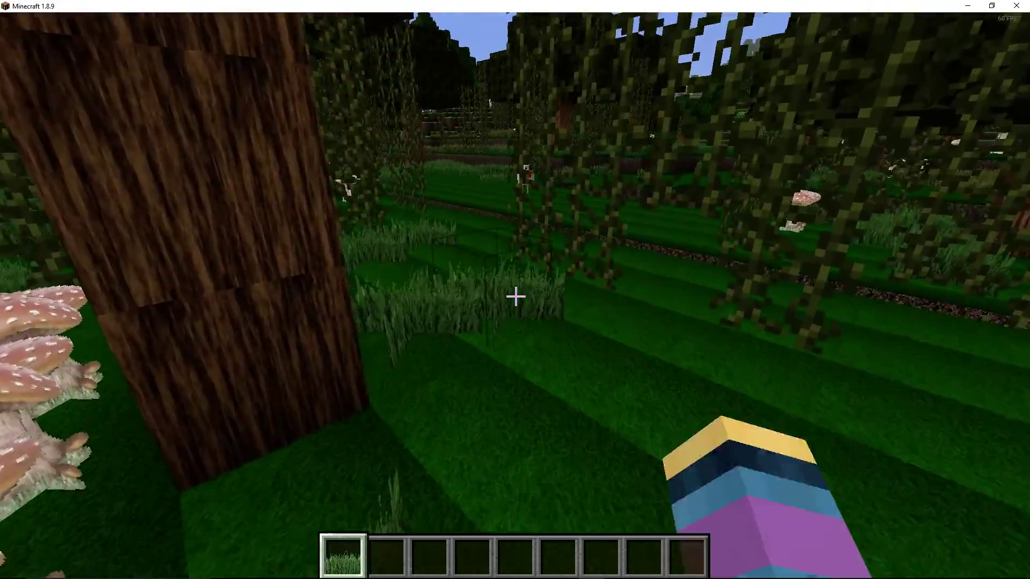
pyautogui.middleClick(515, 297)
pyautogui.scroll(-1, 515, 296)
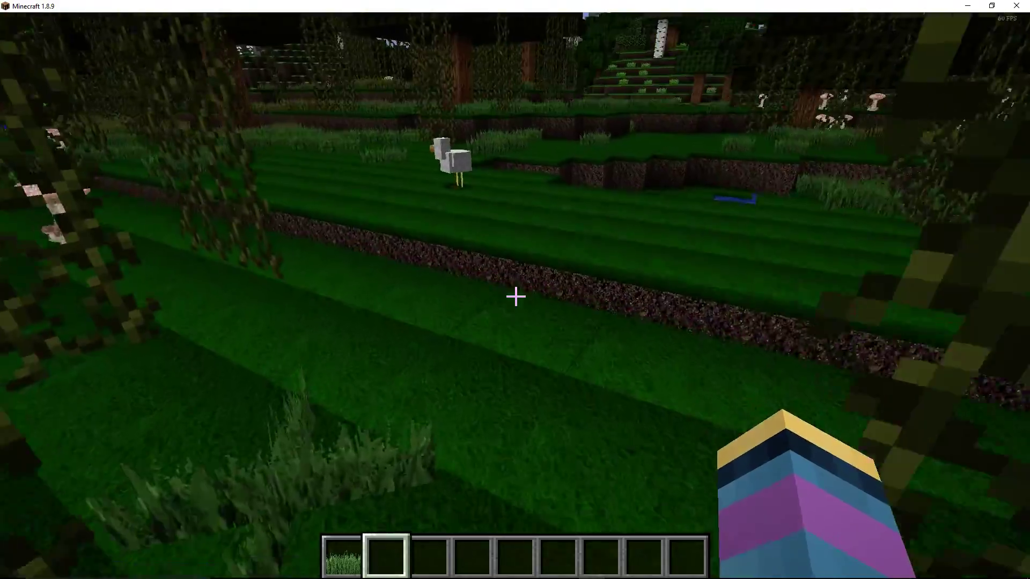
pyautogui.press('e')
pyautogui.press('e')
pyautogui.scroll(1, 515, 296)
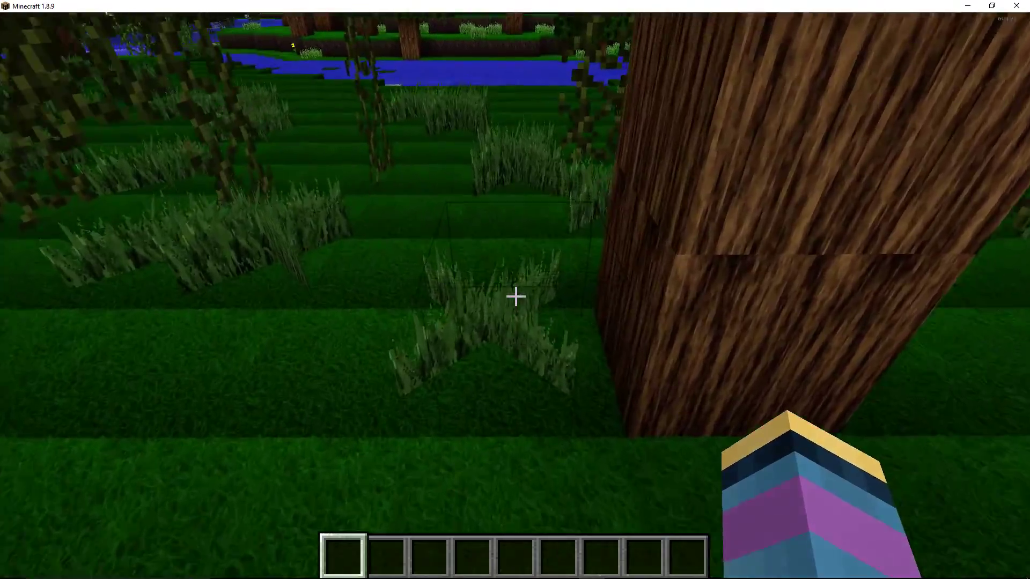
pyautogui.middleClick(515, 296)
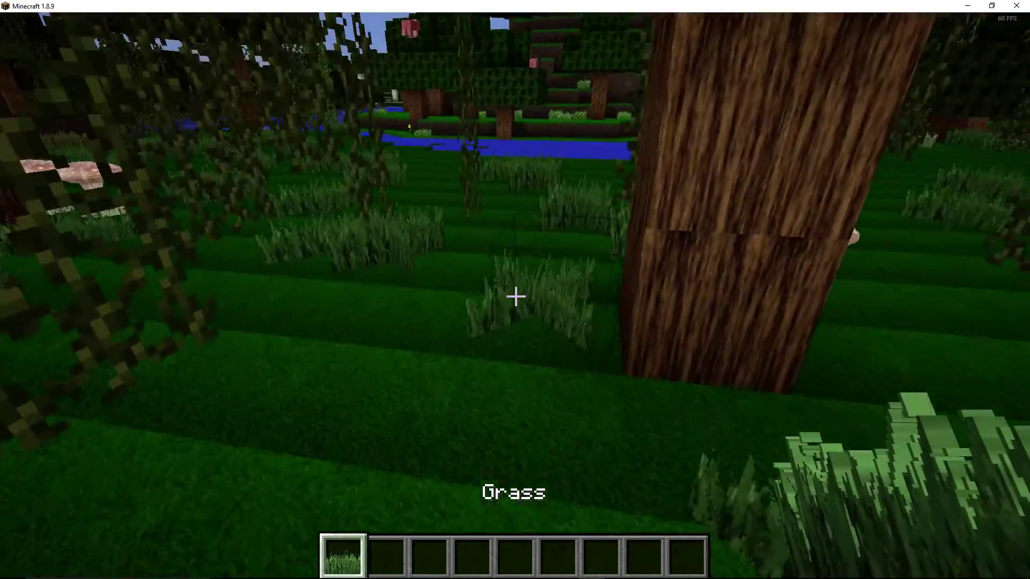
pyautogui.press('e')
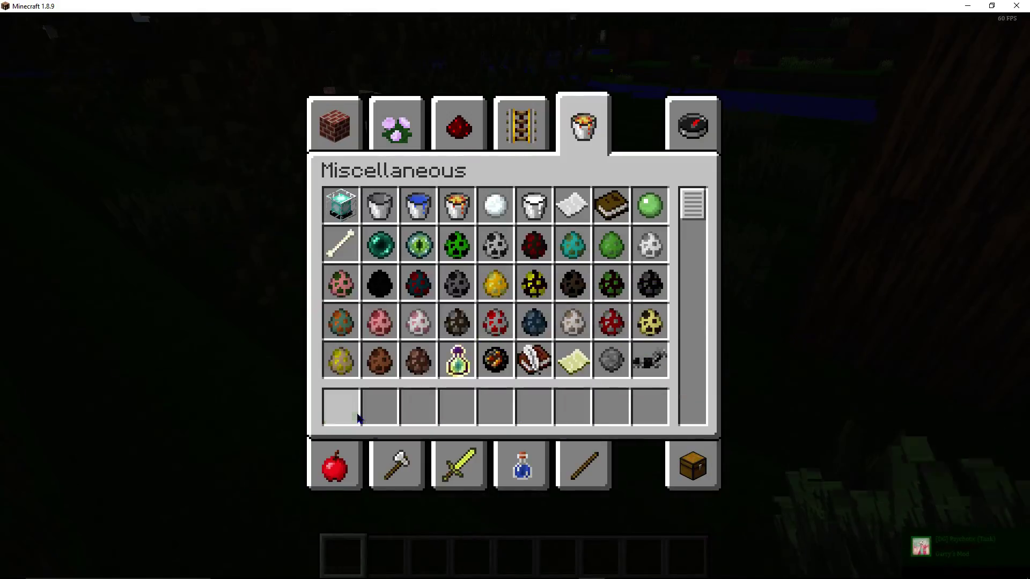
pyautogui.press('e')
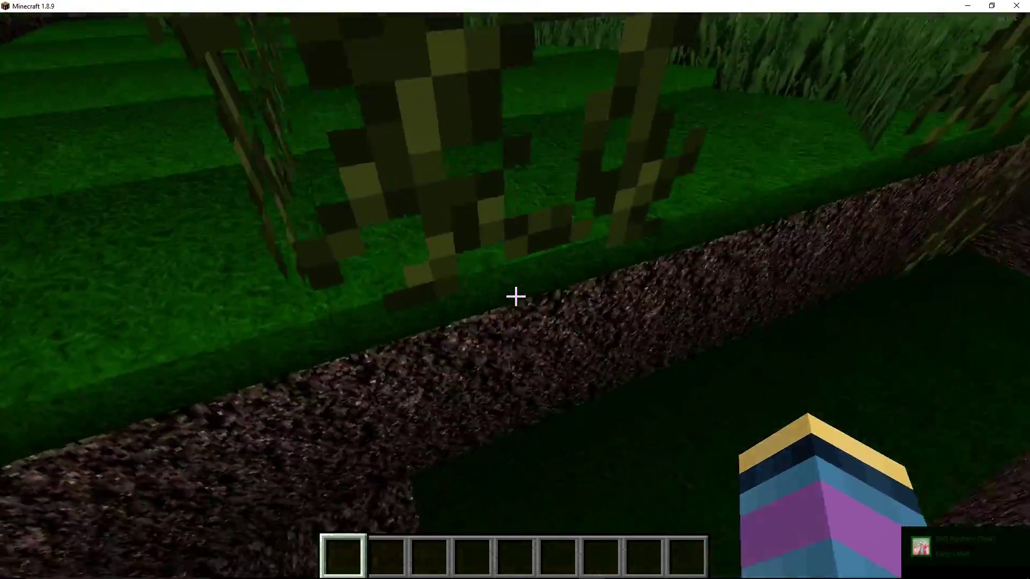
# Take a Snow block from the search results, place it on the grass and break it
pyautogui.press('e')
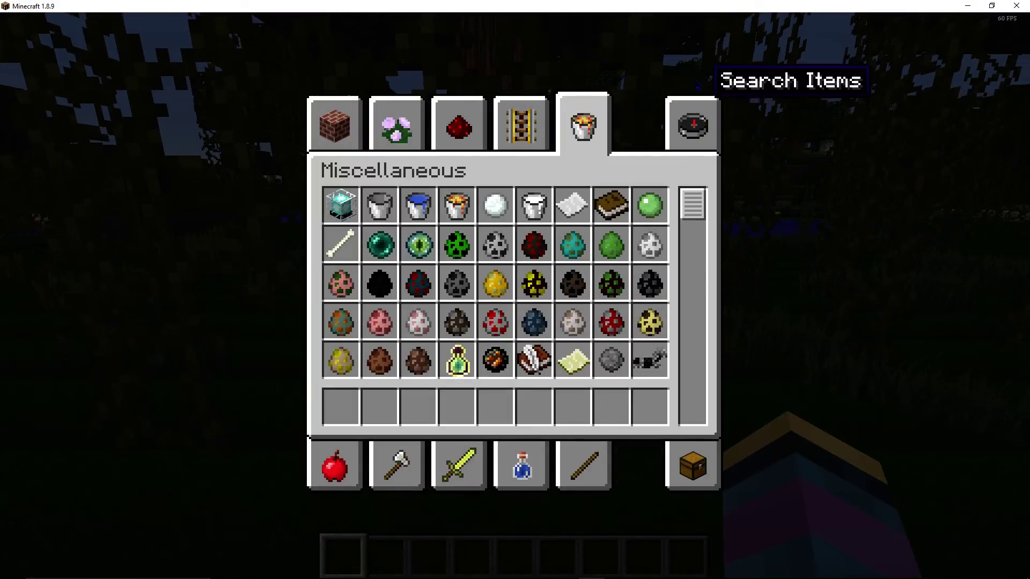
pyautogui.click(681, 137)
pyautogui.write('snow')
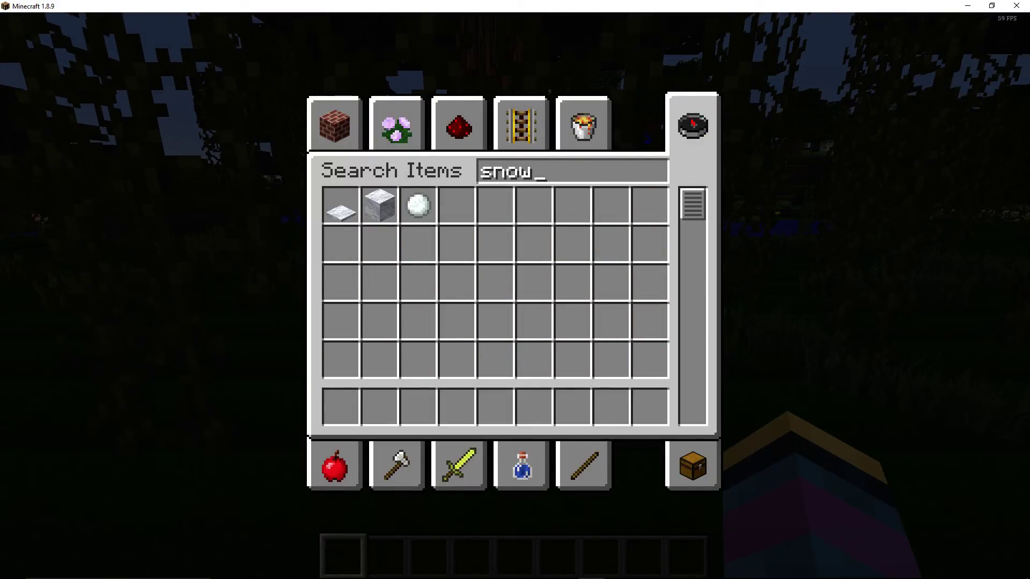
pyautogui.click(341, 408)
pyautogui.press('e')
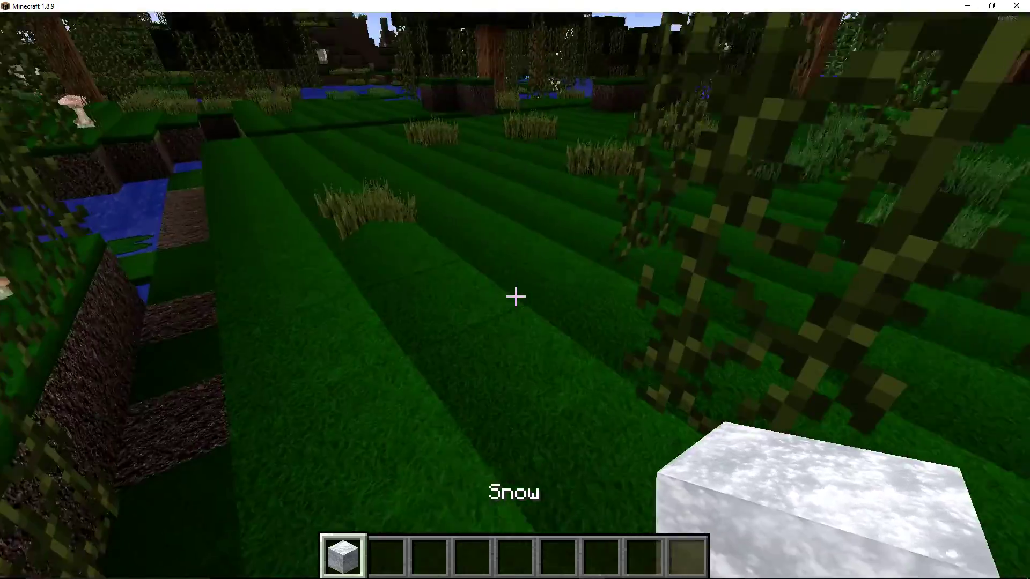
pyautogui.rightClick(514, 298)
pyautogui.press('s')
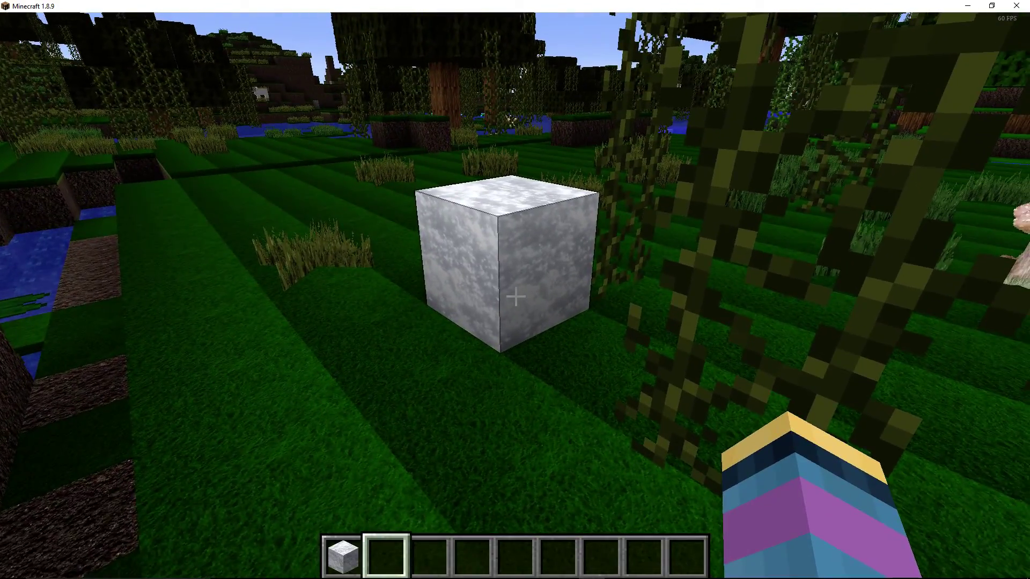
pyautogui.press('w')
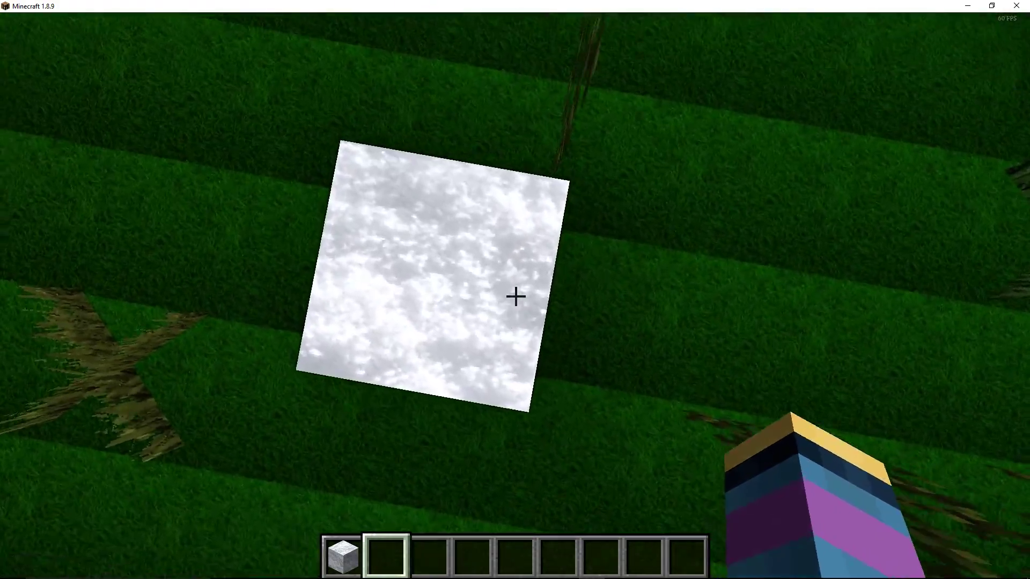
pyautogui.click(516, 298)
pyautogui.press('1')
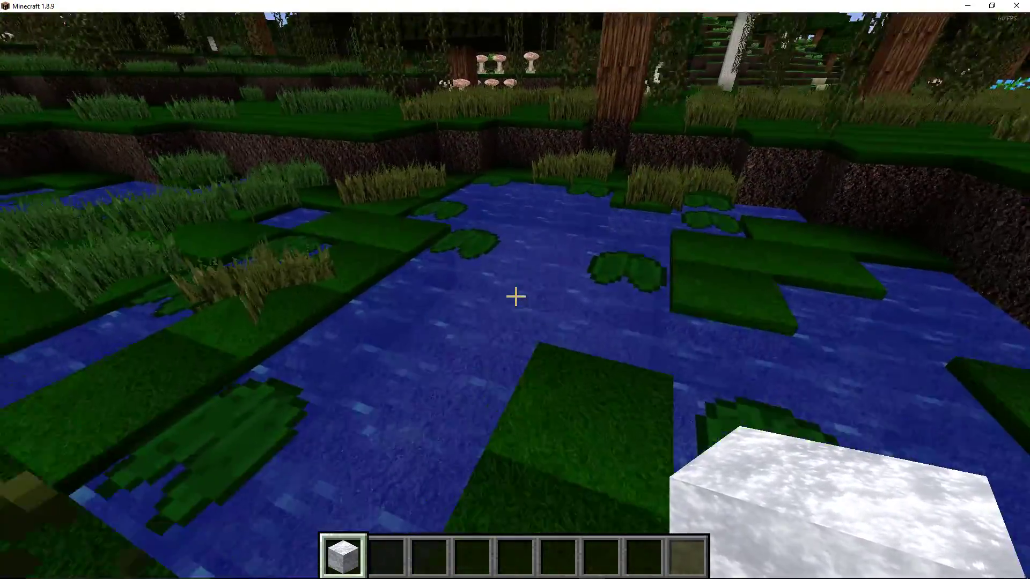
# Swap the Snow block for a Snow Layer, place and break it, and toggle F3
pyautogui.press('e')
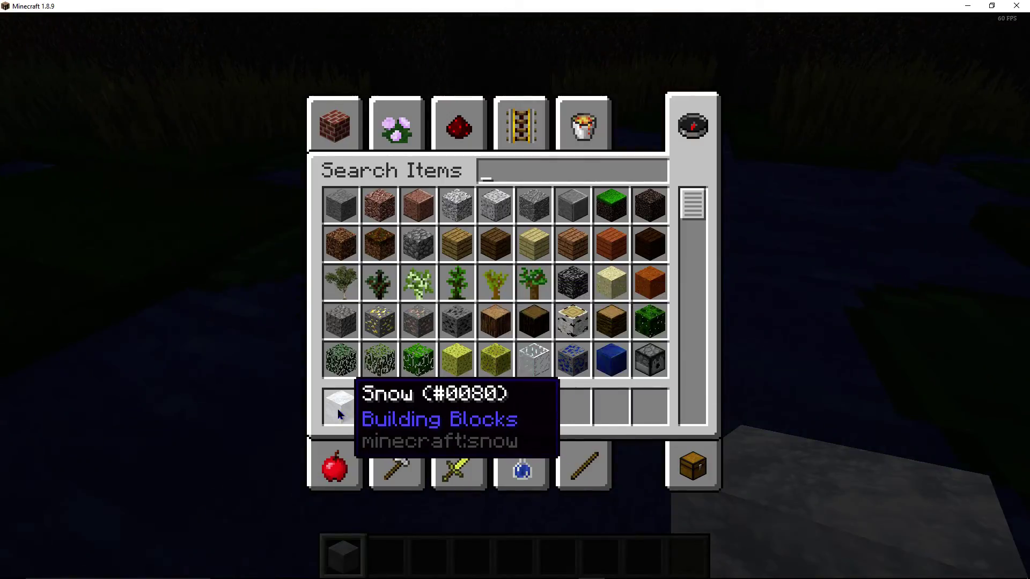
pyautogui.click(337, 412)
pyautogui.write('s')
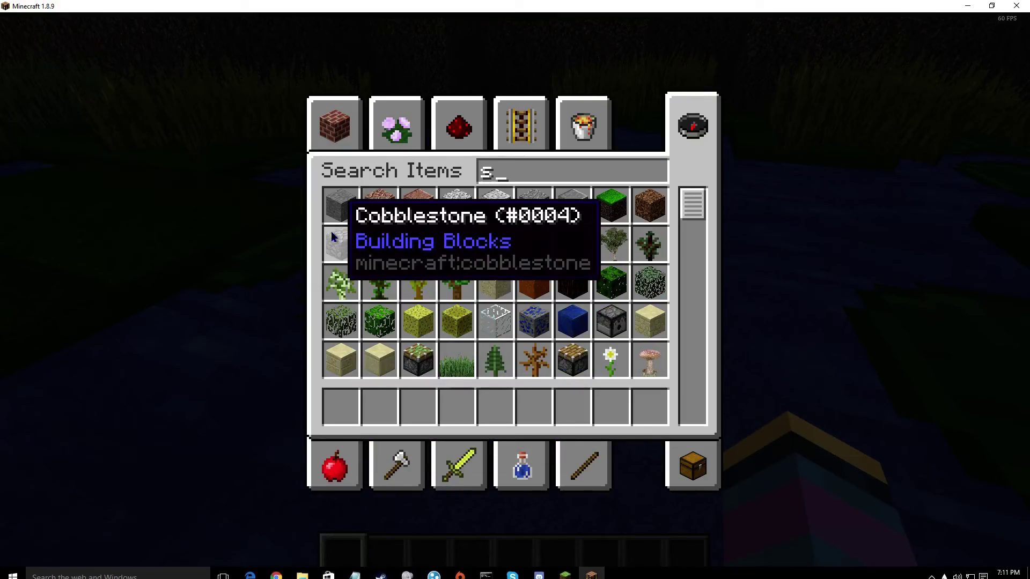
pyautogui.write('now')
pyautogui.click(341, 208)
pyautogui.click(338, 407)
pyautogui.press('Escape')
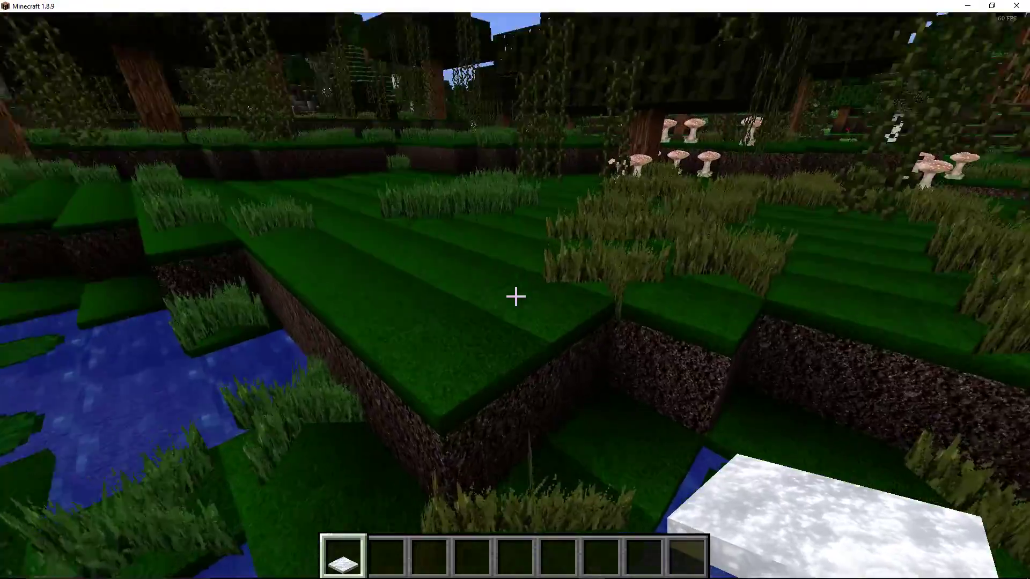
pyautogui.rightClick(515, 296)
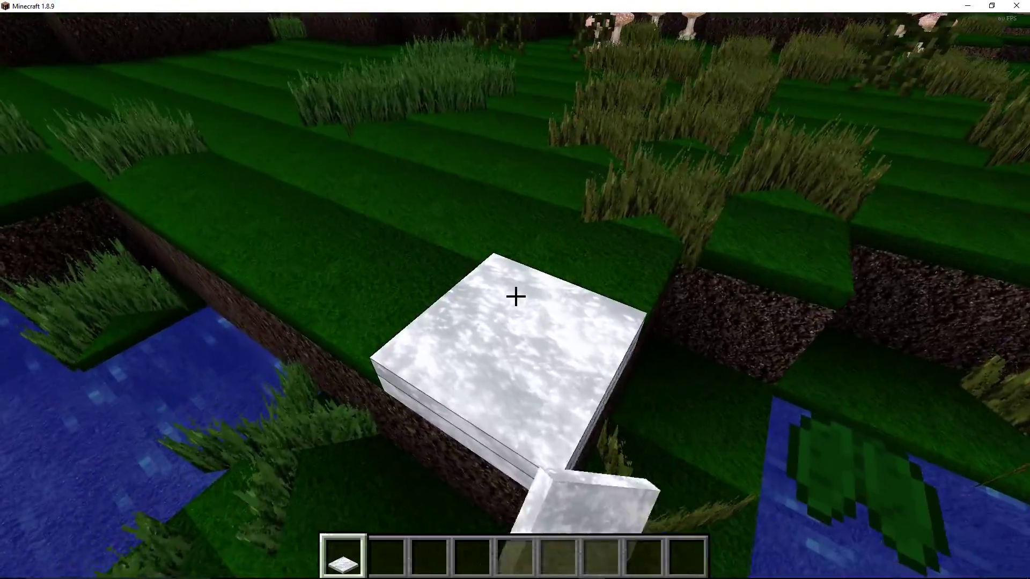
pyautogui.scroll(-1, 515, 297)
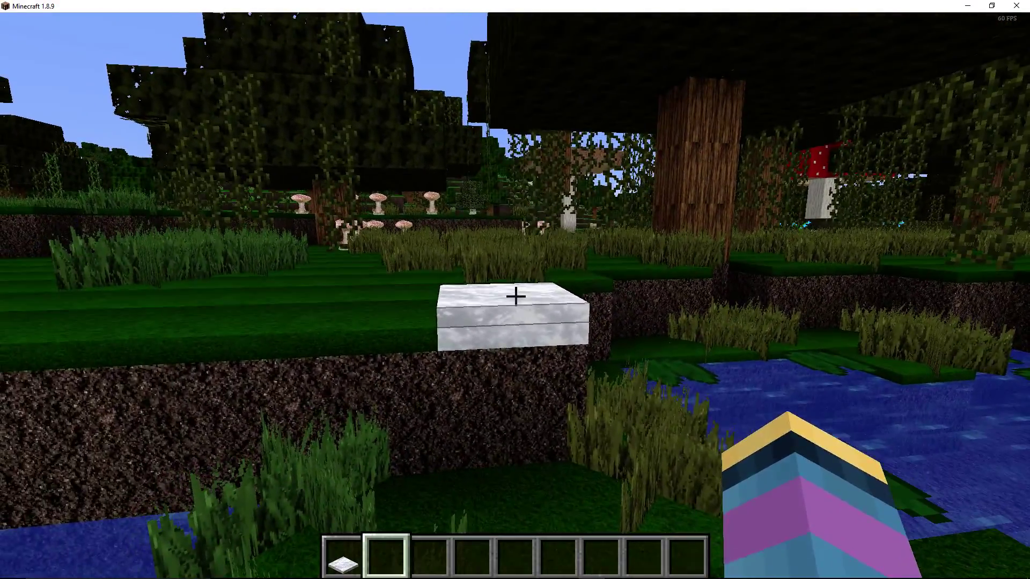
pyautogui.click(515, 296)
pyautogui.press('F3')
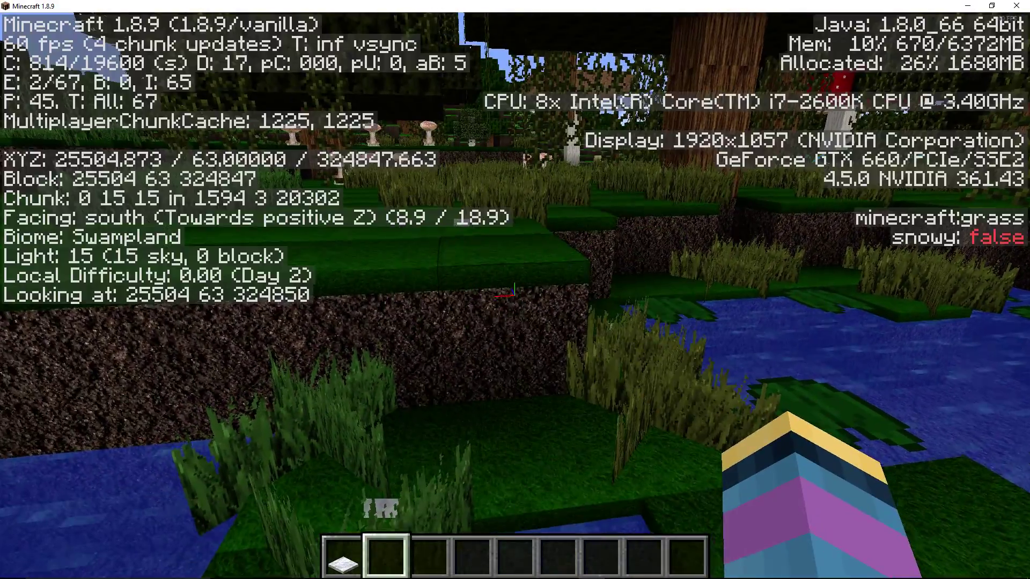
pyautogui.press('F3')
# Walk to the riverbank and place a red mushroom, found by searching 'red', on stone
pyautogui.press('e')
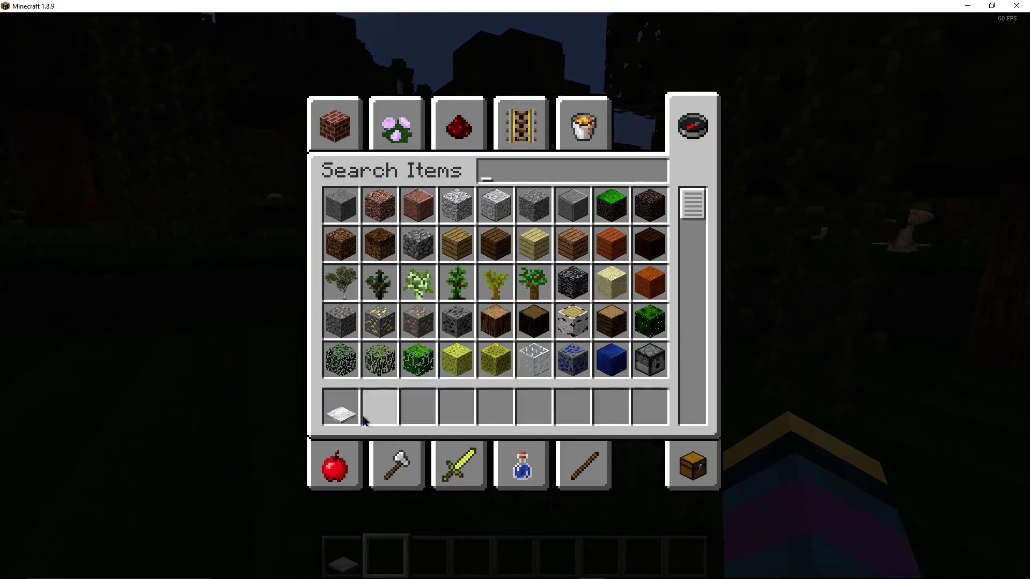
pyautogui.press('e')
pyautogui.press('w')
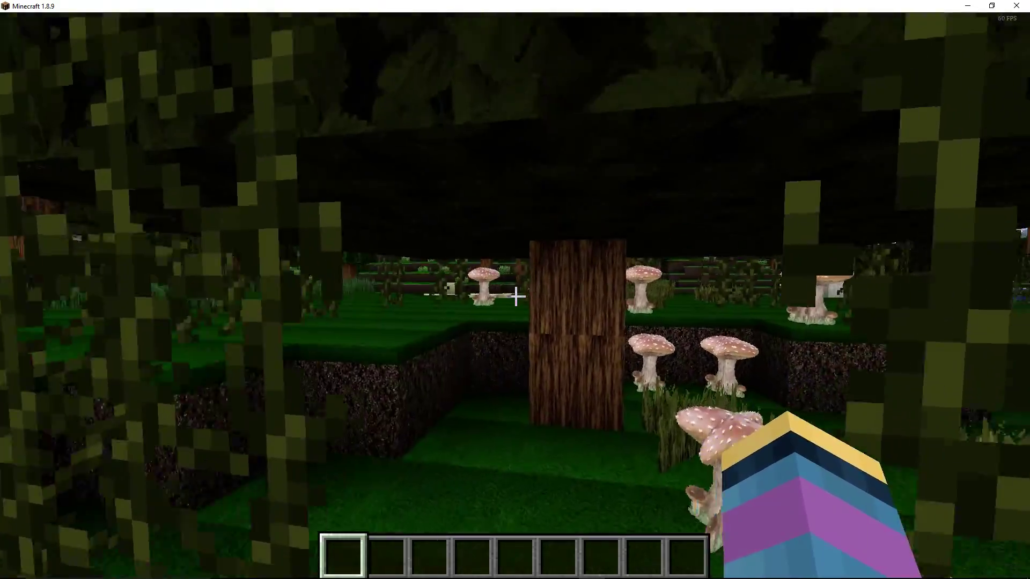
pyautogui.press('w')
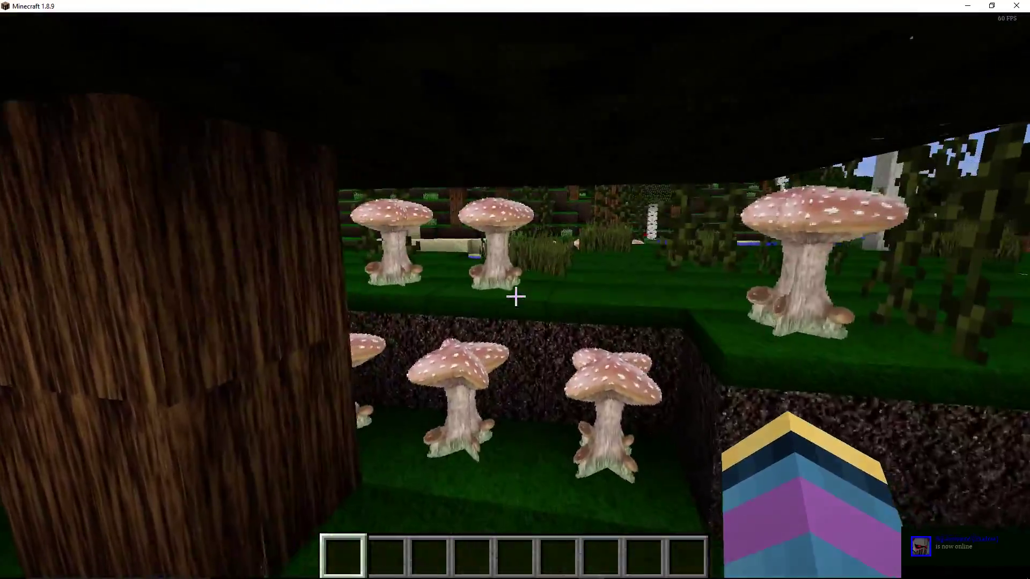
pyautogui.press('w')
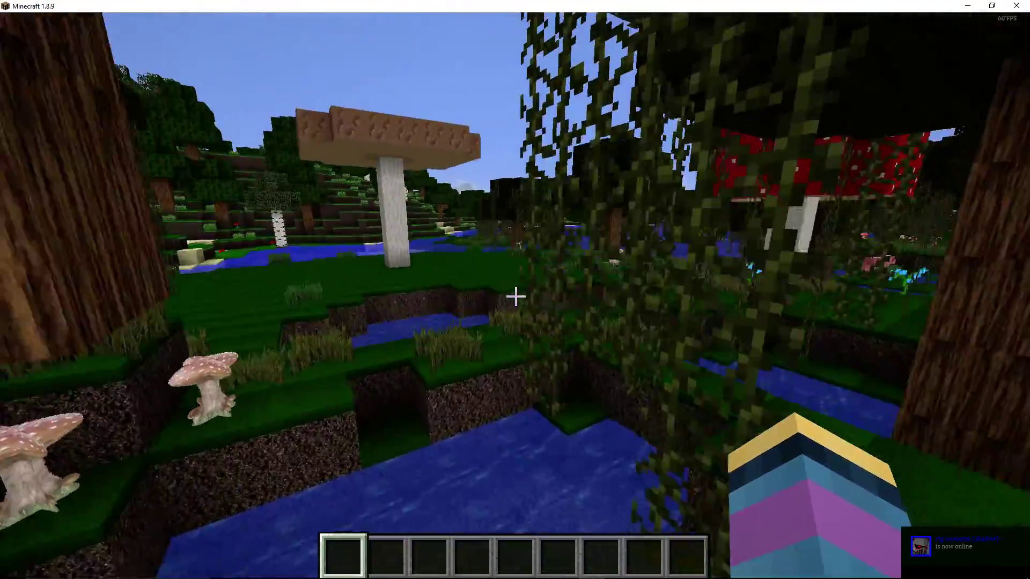
pyautogui.press('w')
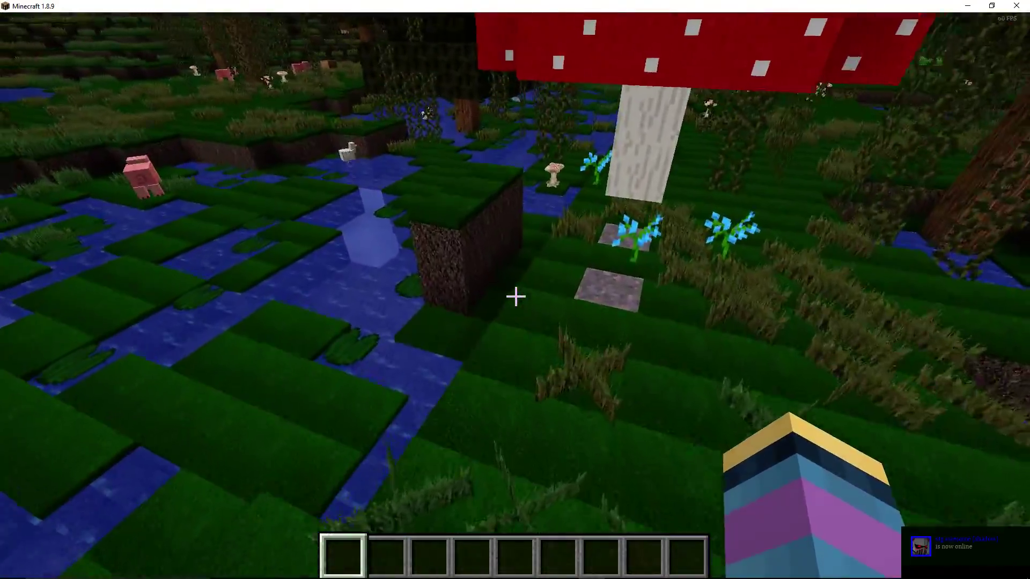
pyautogui.write('re')
pyautogui.write('red')
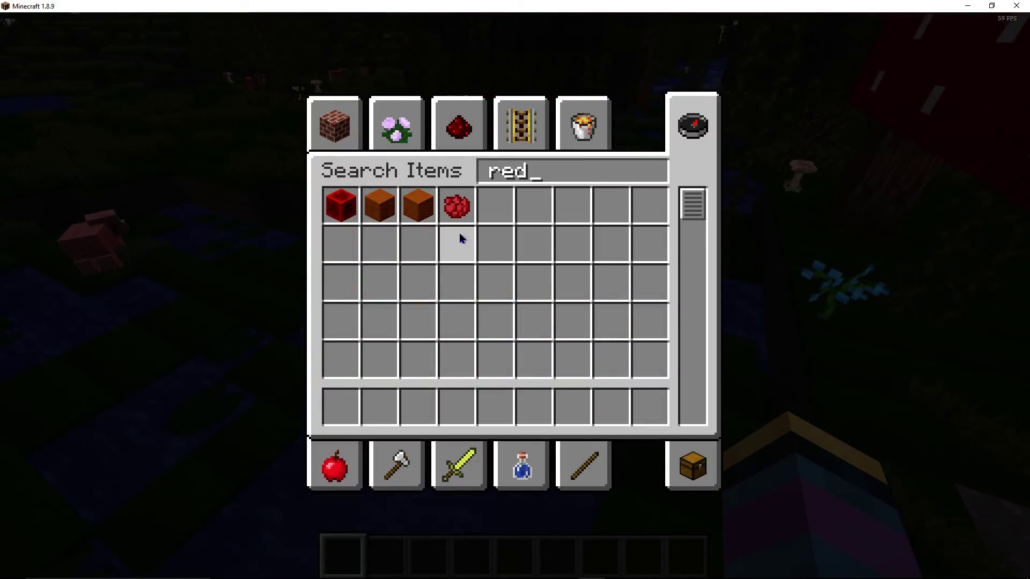
pyautogui.press('BackSpace')
pyautogui.press('BackSpace')
pyautogui.write('ed')
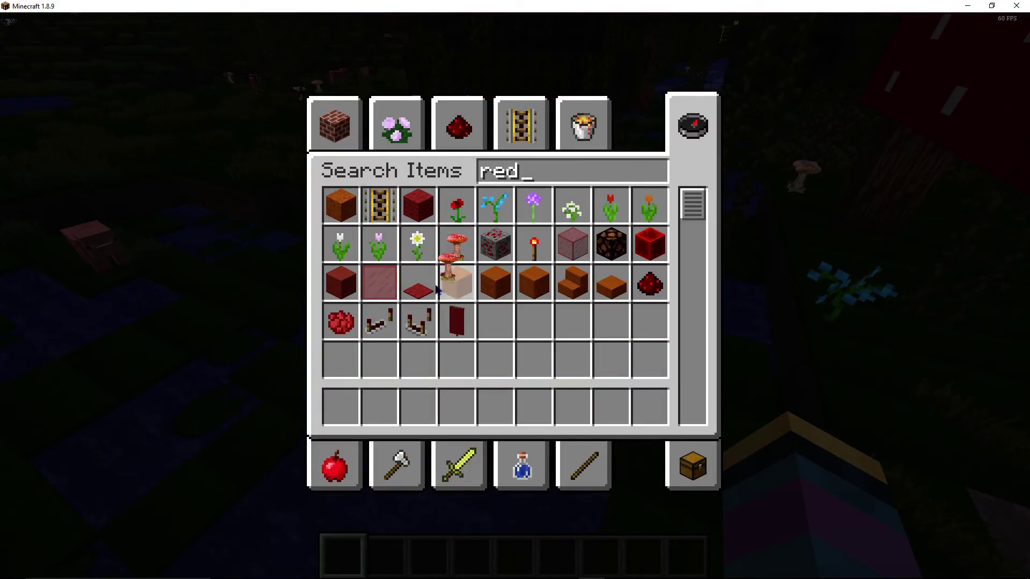
pyautogui.press('Escape')
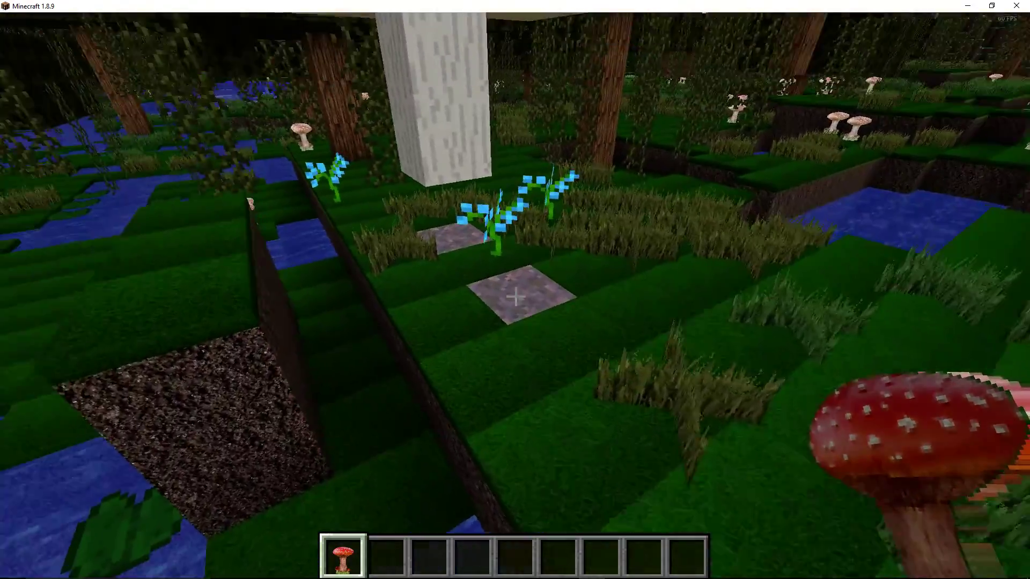
pyautogui.rightClick(515, 296)
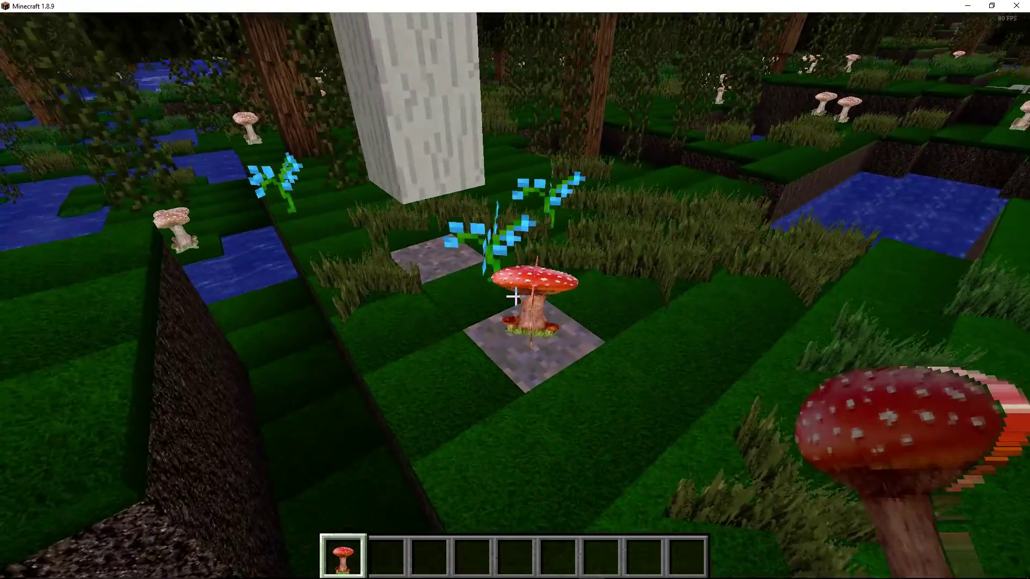
pyautogui.scroll(-1, 514, 296)
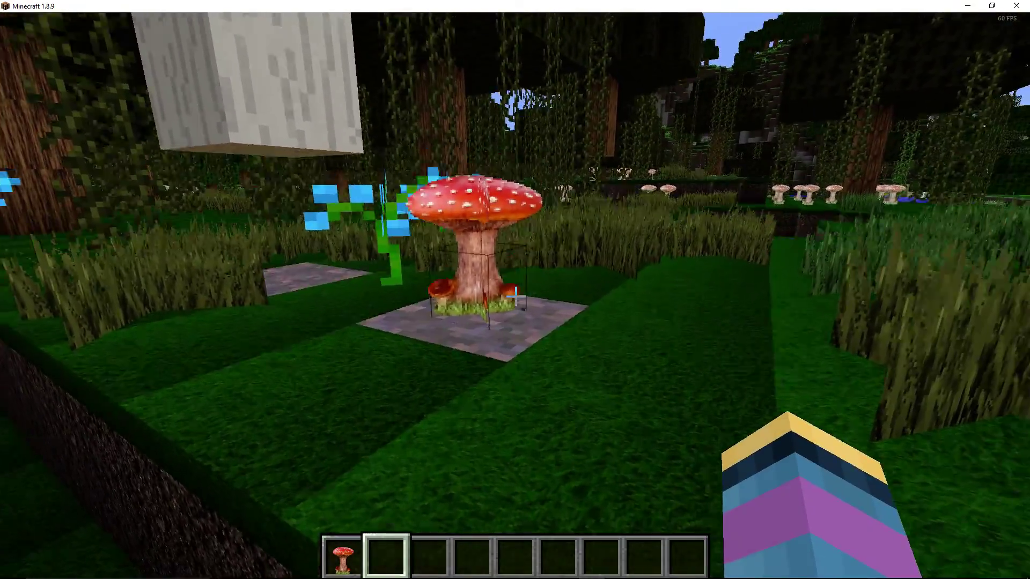
# Walk past the dark oak tree to the river path and pick up the egg
pyautogui.press('e')
pyautogui.press('e')
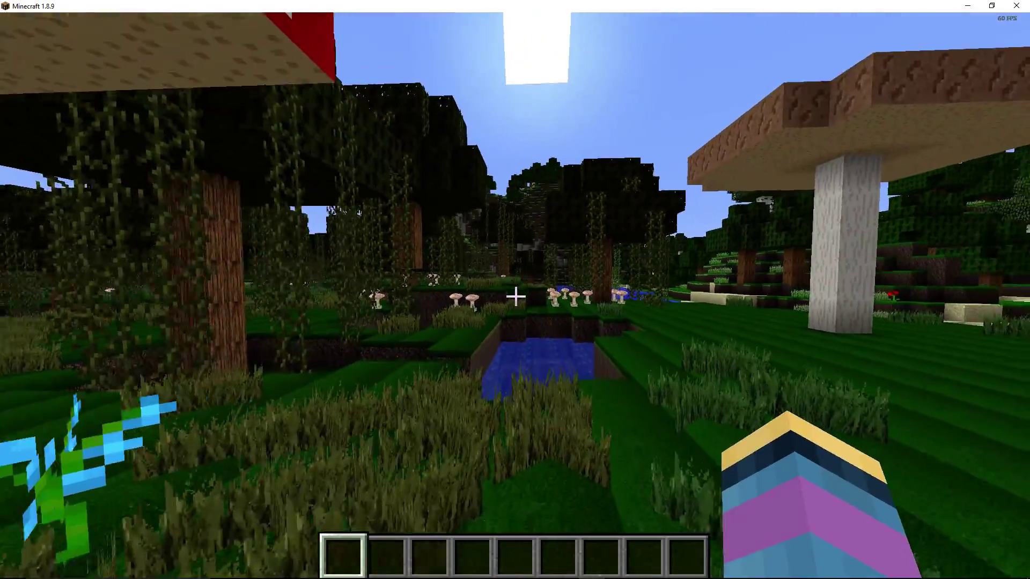
pyautogui.press('w')
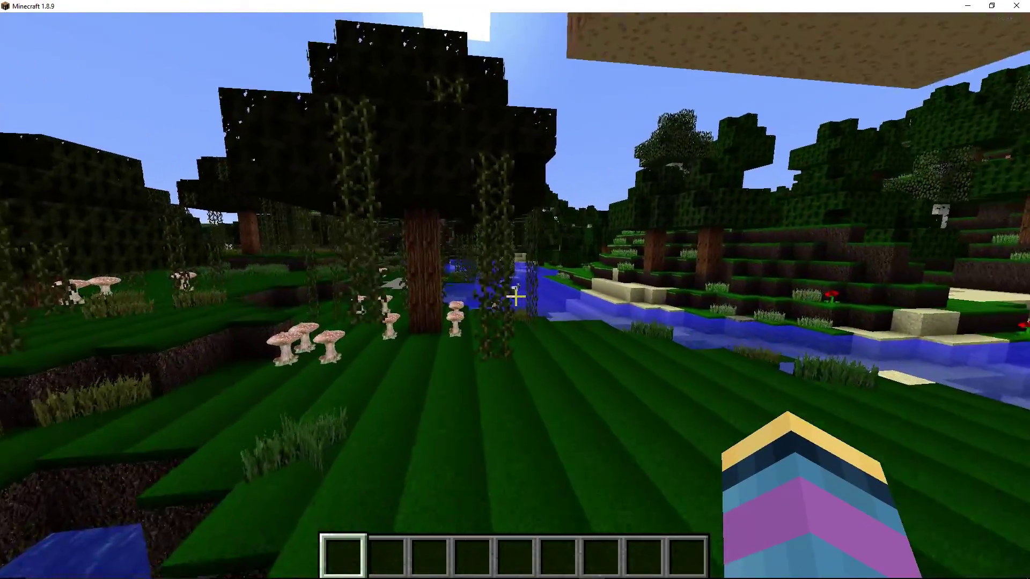
pyautogui.press('w')
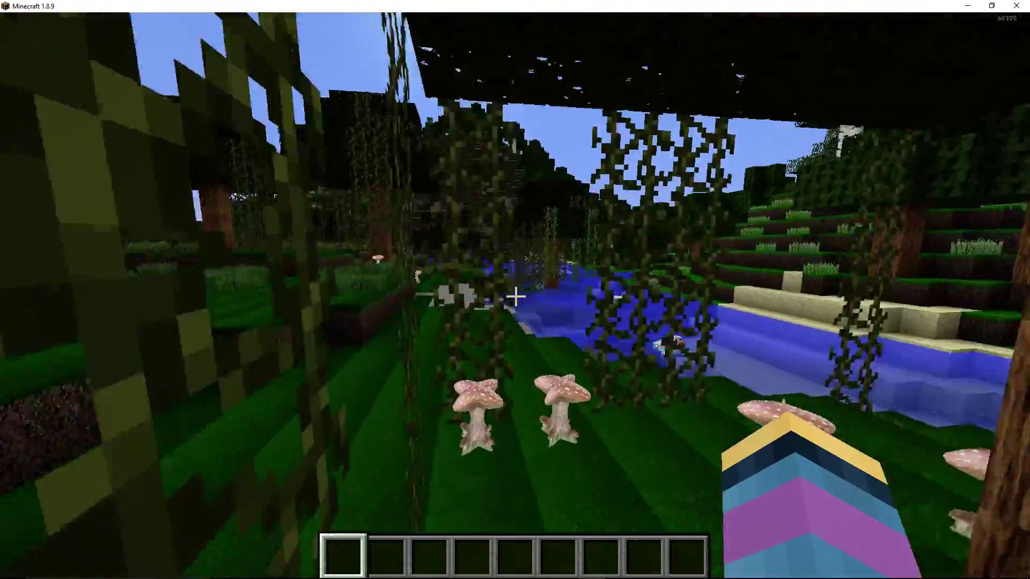
pyautogui.press('w')
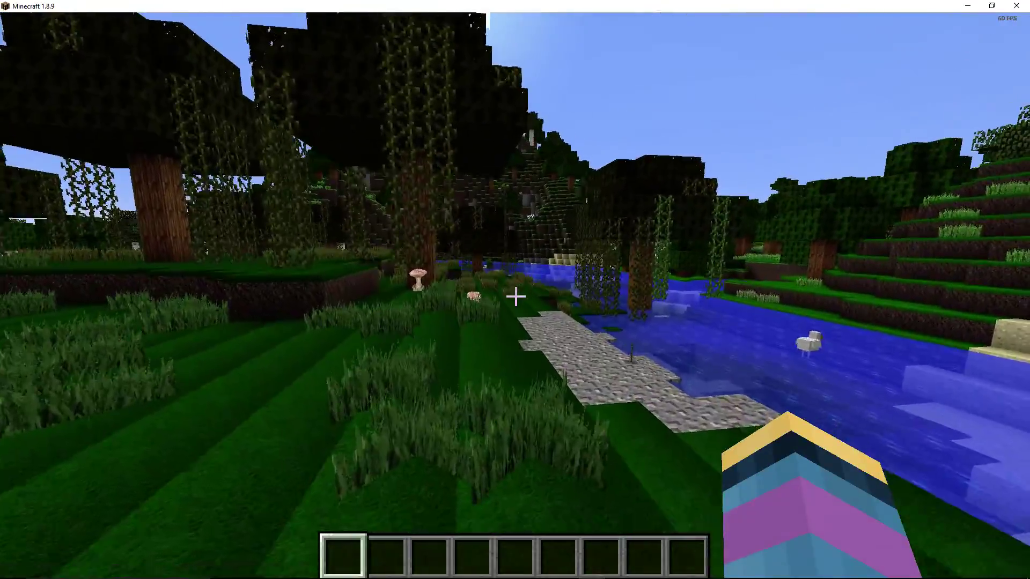
pyautogui.press('w')
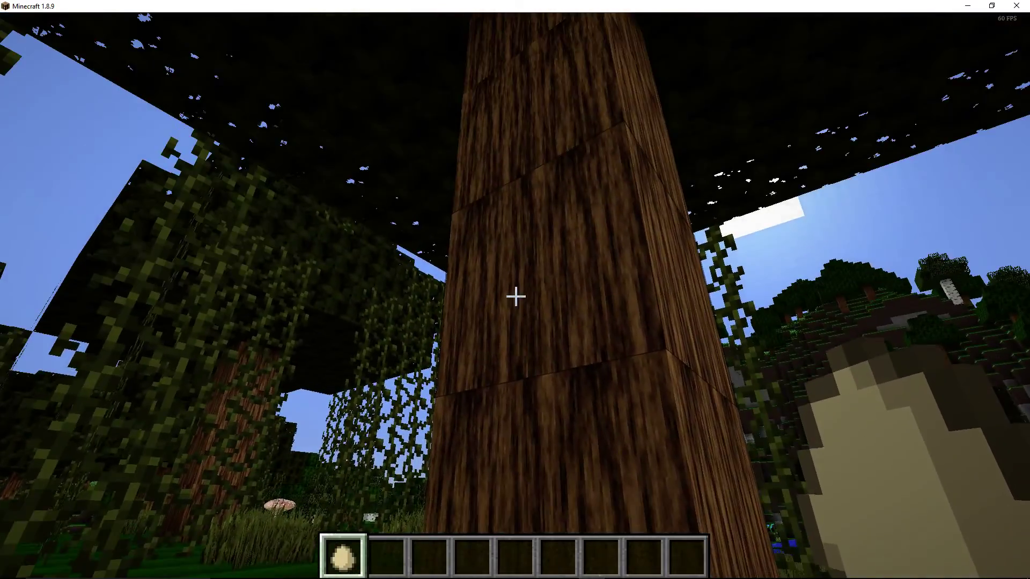
pyautogui.write('2es')
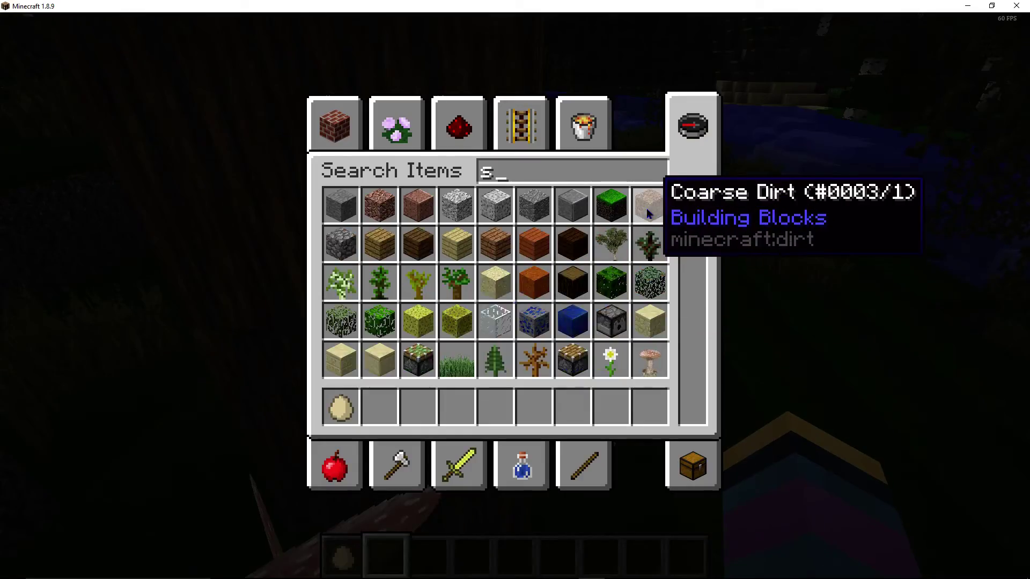
pyautogui.write('p')
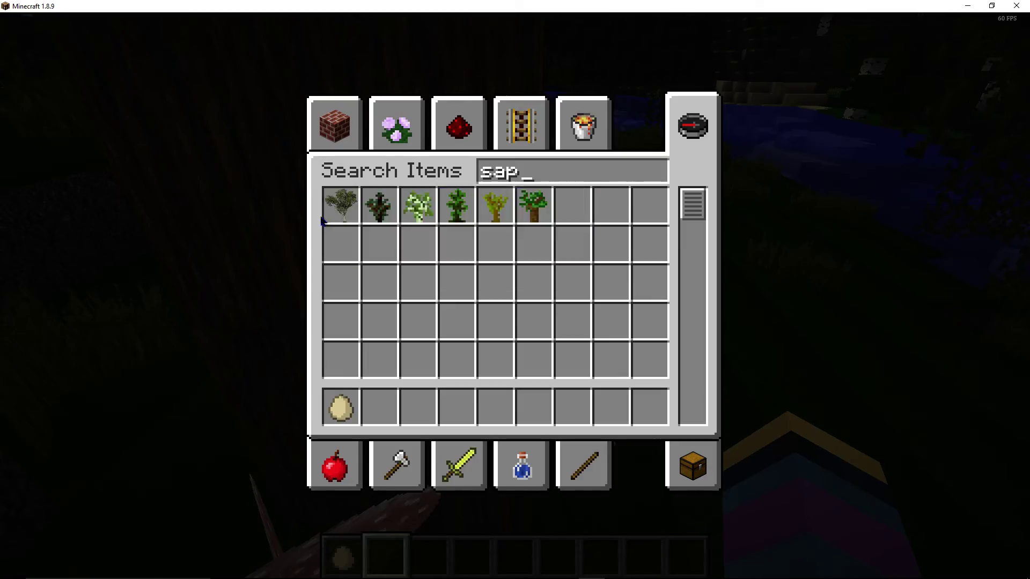
# Pick an Oak Wood log into the hotbar, place it on the grass and break it
pyautogui.press('Escape')
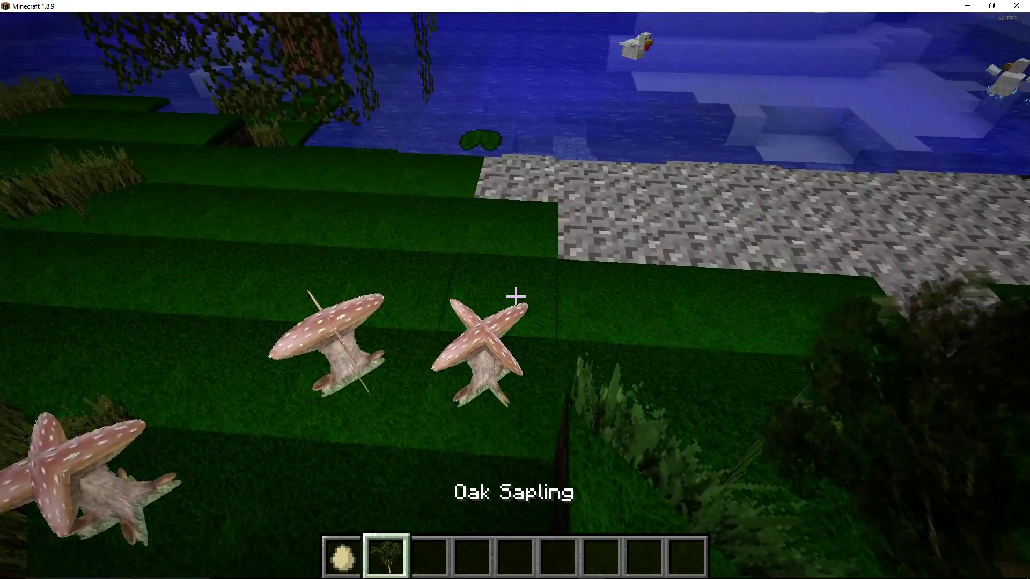
pyautogui.press('e')
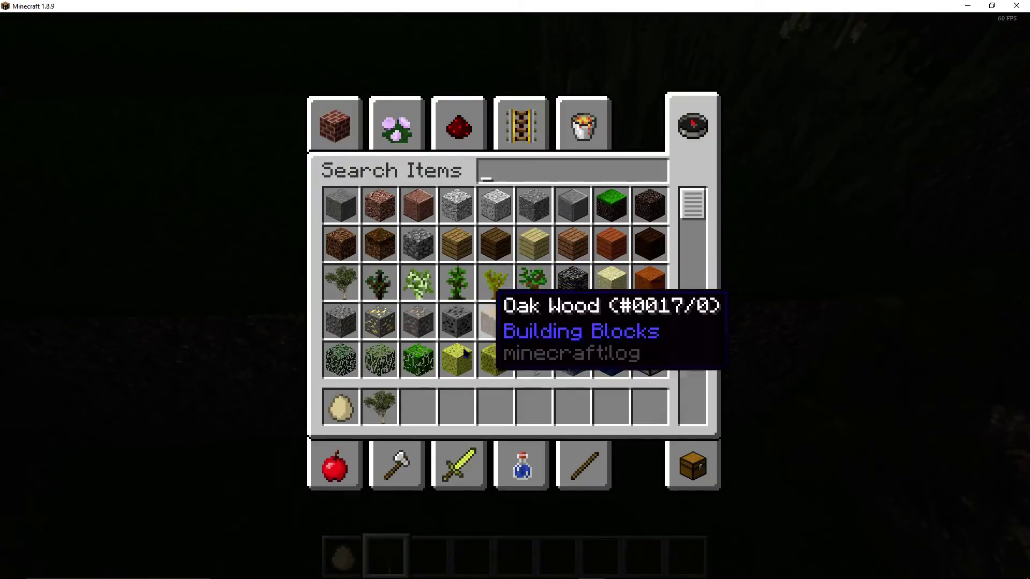
pyautogui.press('e')
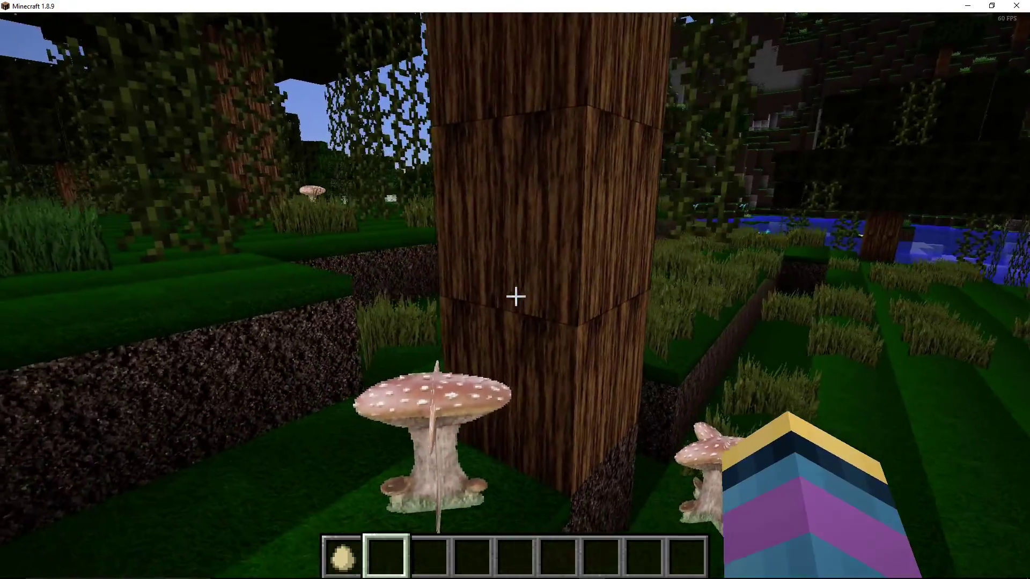
pyautogui.middleClick(515, 297)
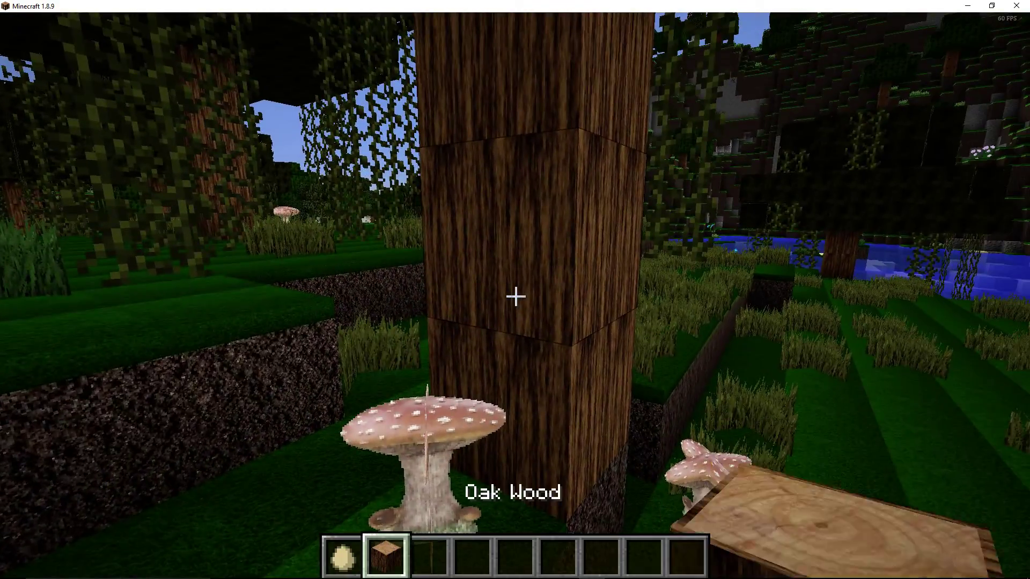
pyautogui.rightClick(515, 297)
pyautogui.press('3')
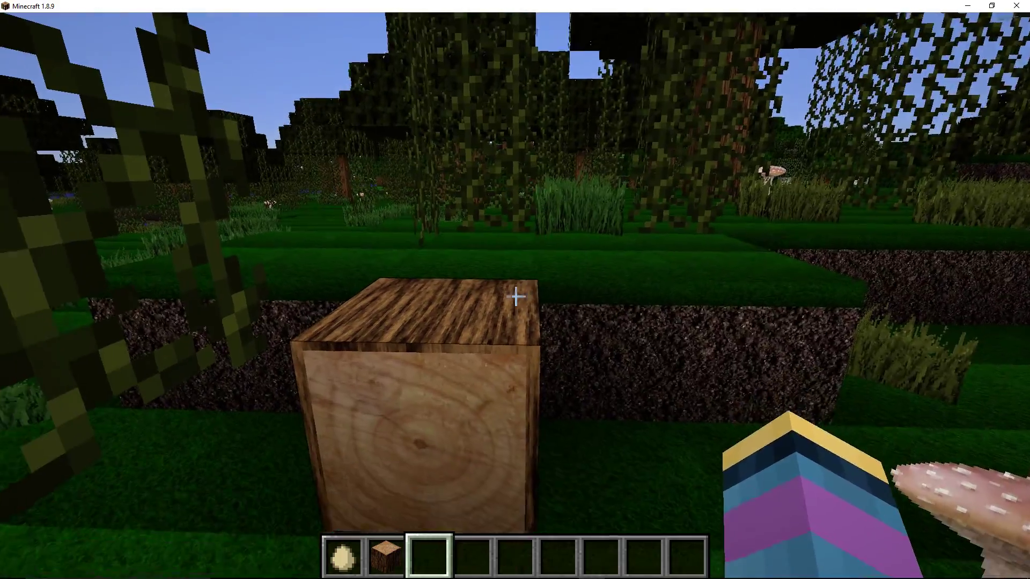
pyautogui.click(515, 297)
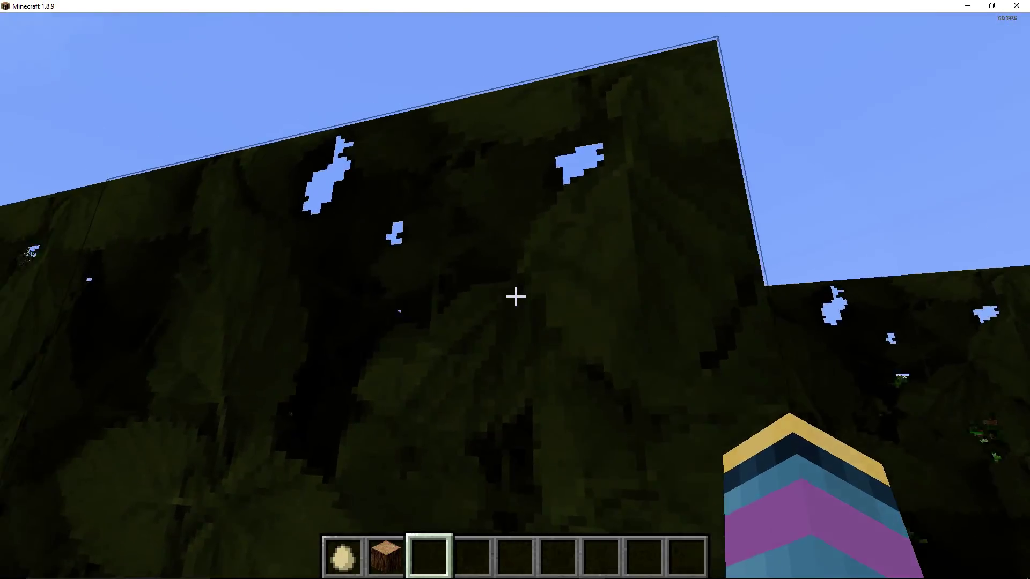
# Set the Graphics option in Video Settings to Fast and return to the world
pyautogui.press('Escape')
pyautogui.click(430, 332)
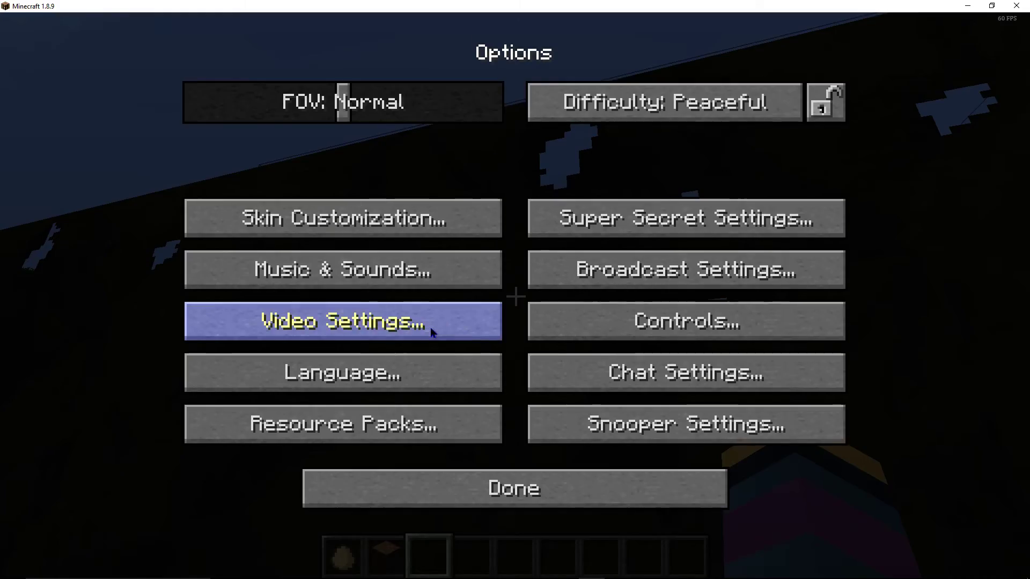
pyautogui.click(402, 255)
pyautogui.press('Escape')
pyautogui.press('Escape')
pyautogui.click(402, 345)
pyautogui.click(403, 321)
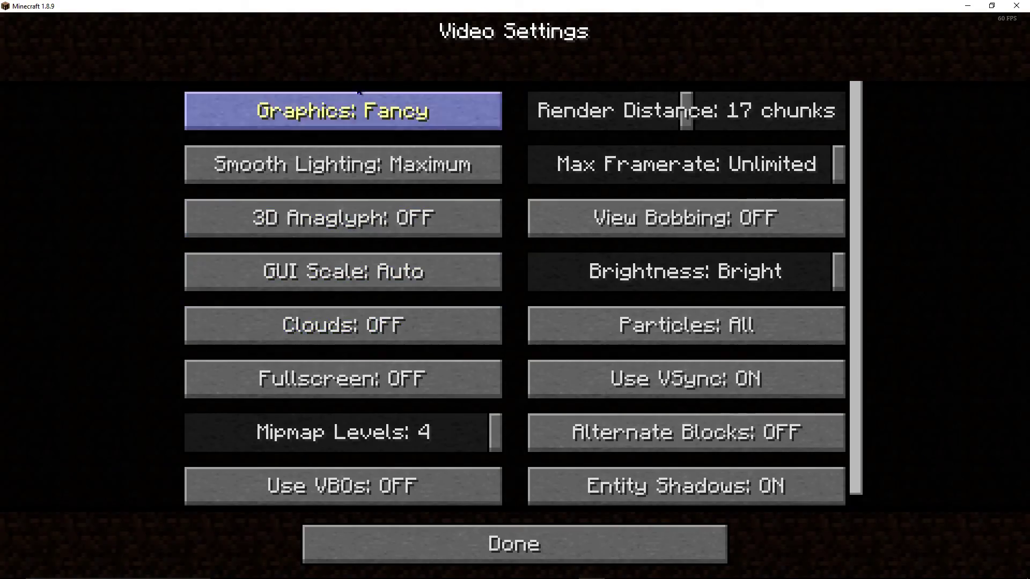
pyautogui.press('Escape')
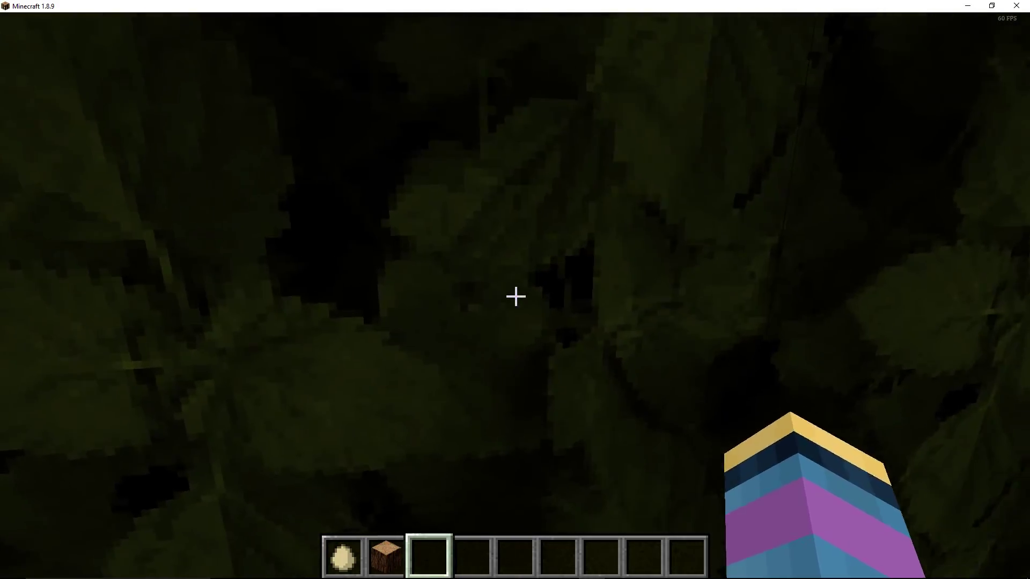
# Recheck Video Settings, then pick the oak leaves block into the third hotbar slot
pyautogui.press('Escape')
pyautogui.click(471, 355)
pyautogui.click(442, 317)
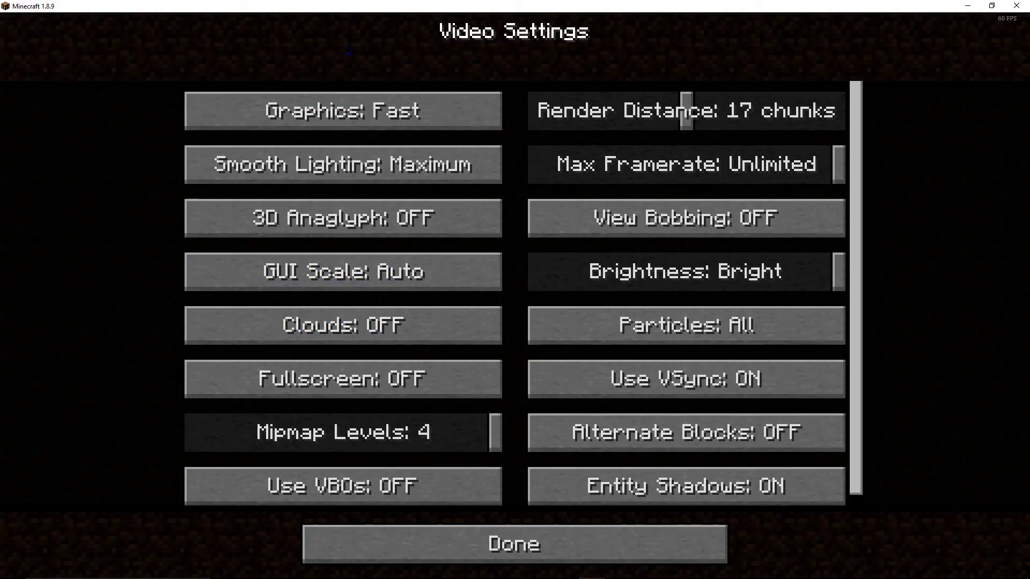
pyautogui.press('Escape')
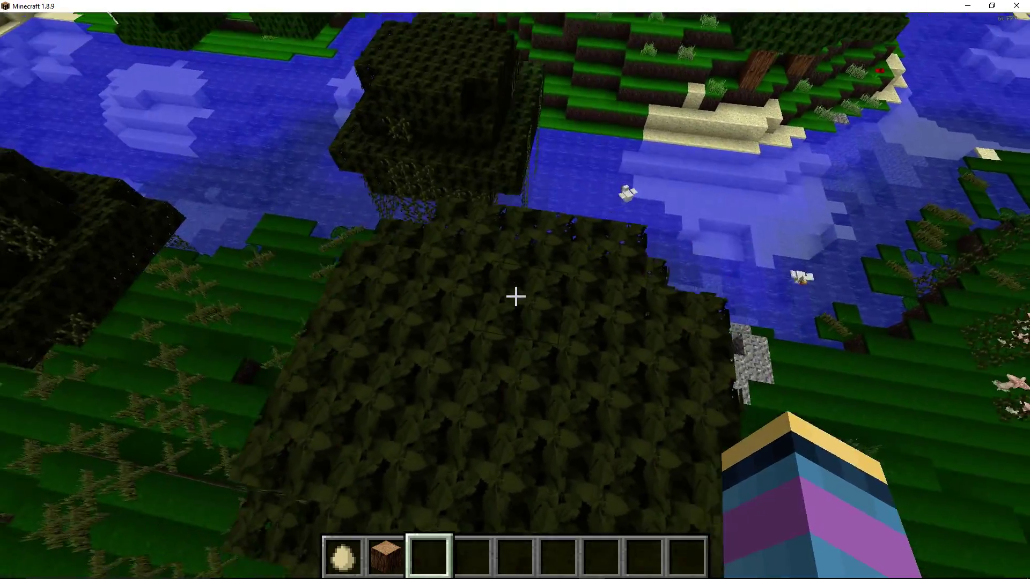
pyautogui.middleClick(516, 296)
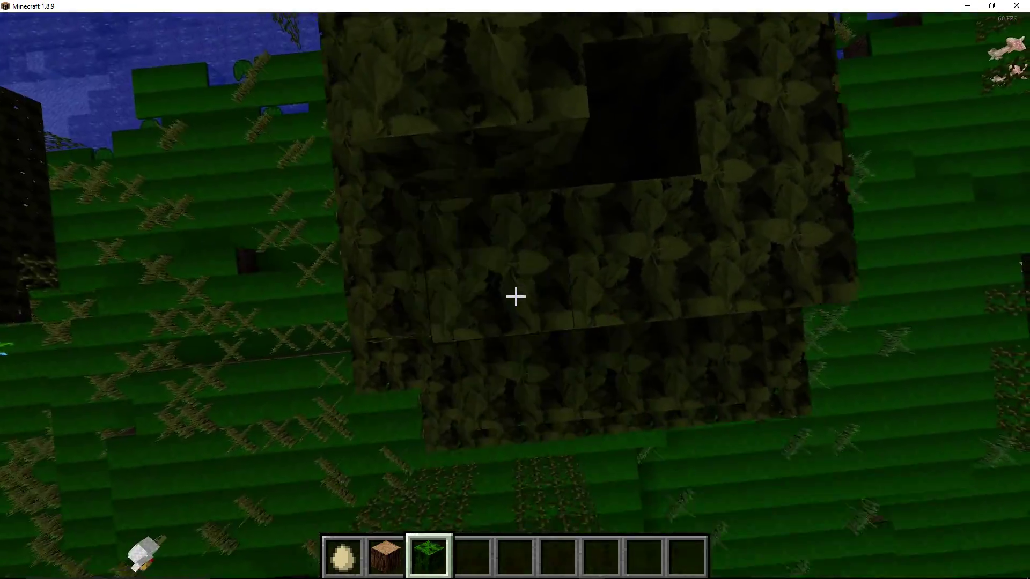
pyautogui.scroll(-1, 516, 296)
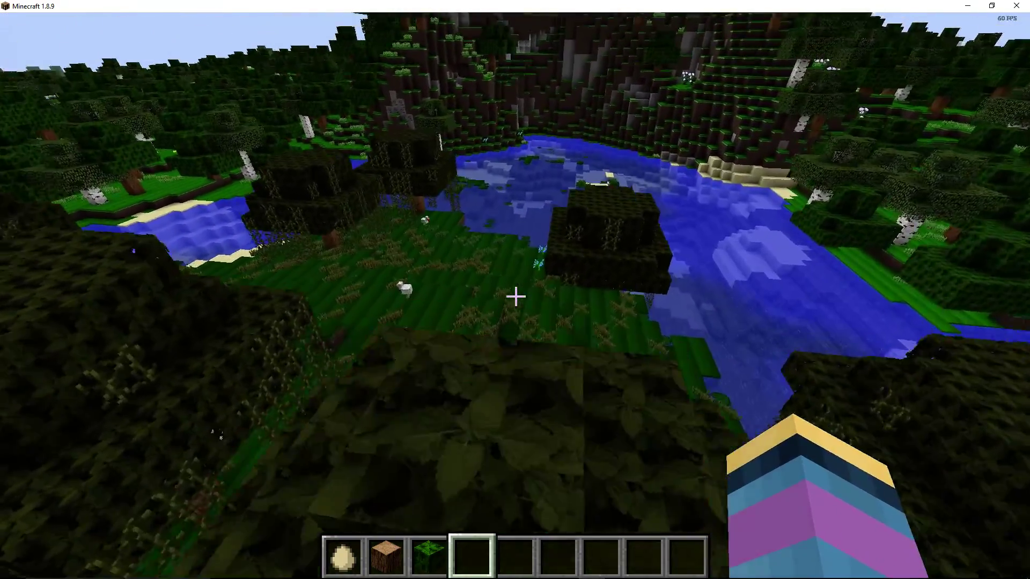
# Take a dirt block from the creative inventory, place it, and break it
pyautogui.press('e')
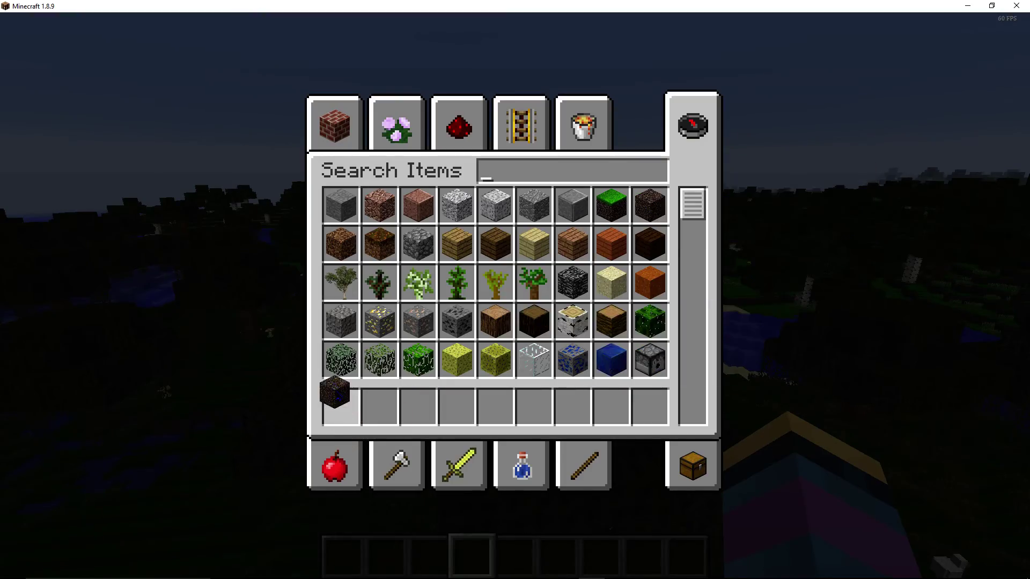
pyautogui.click(334, 392)
pyautogui.press('e')
pyautogui.press('1')
pyautogui.press('2')
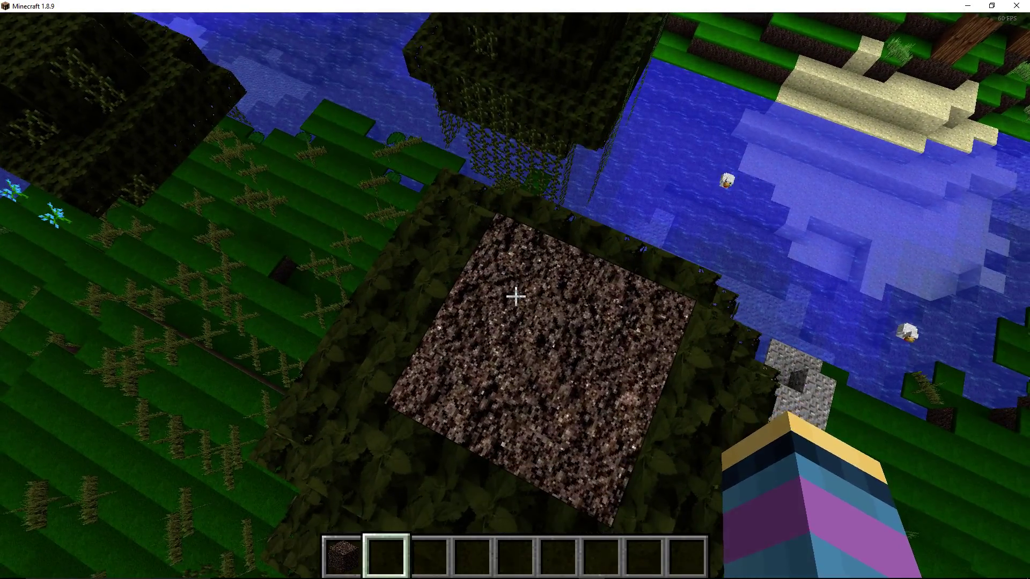
pyautogui.click(515, 297)
# Browse the creative inventory with an egg search, then bring up the game menu
pyautogui.press('e')
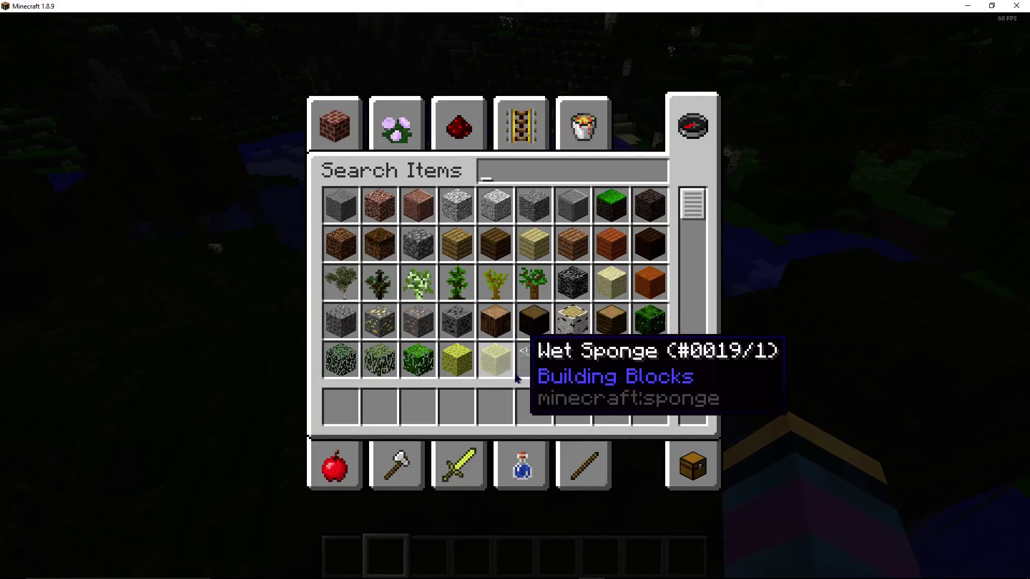
pyautogui.scroll(-3, 516, 379)
pyautogui.scroll(-3, 516, 379)
pyautogui.scroll(-3, 493, 242)
pyautogui.scroll(2, 493, 269)
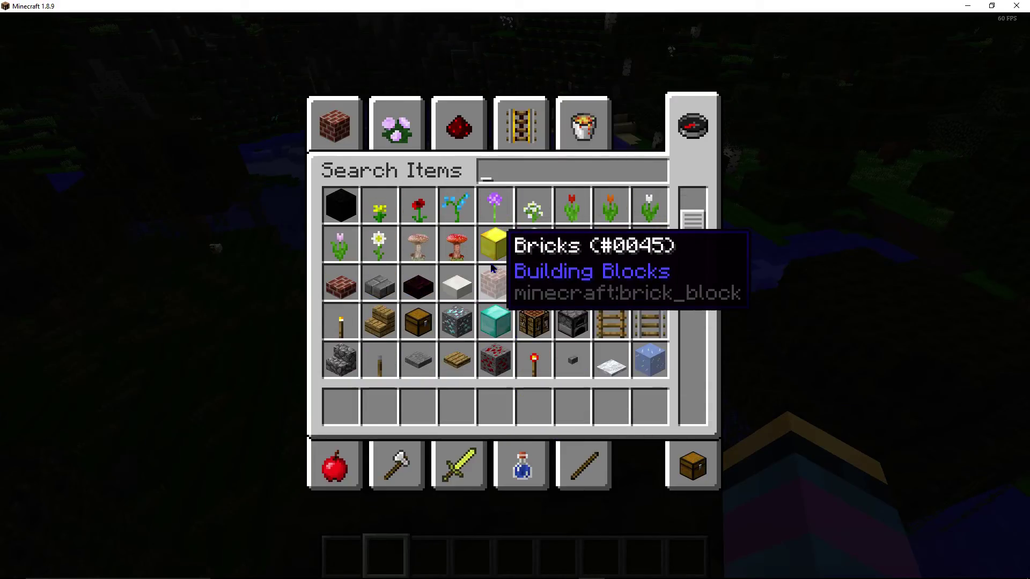
pyautogui.scroll(-3, 426, 333)
pyautogui.scroll(-3, 431, 386)
pyautogui.scroll(-2, 435, 443)
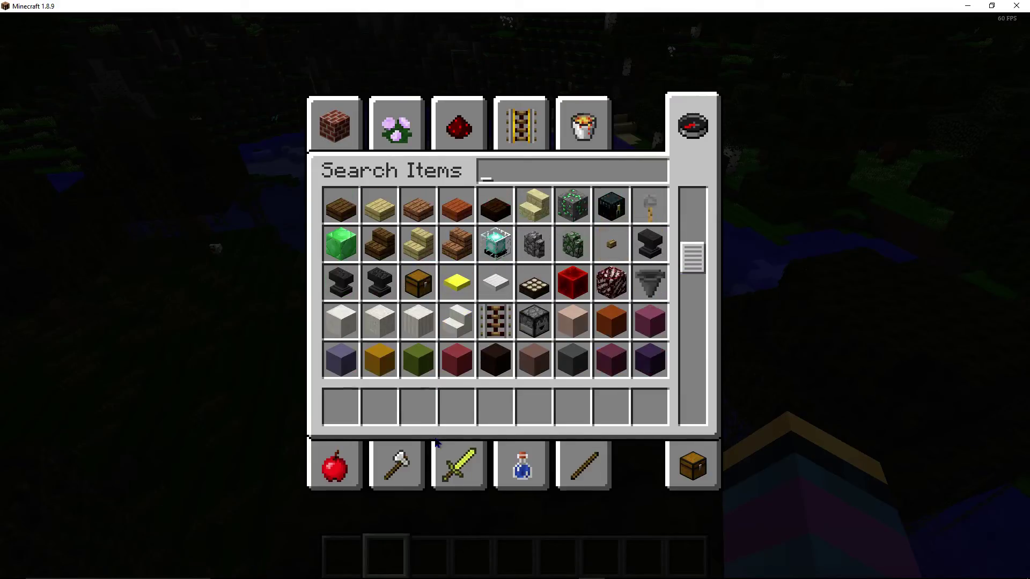
pyautogui.scroll(-3, 435, 443)
pyautogui.scroll(-3, 435, 444)
pyautogui.scroll(-3, 436, 443)
pyautogui.scroll(-3, 433, 443)
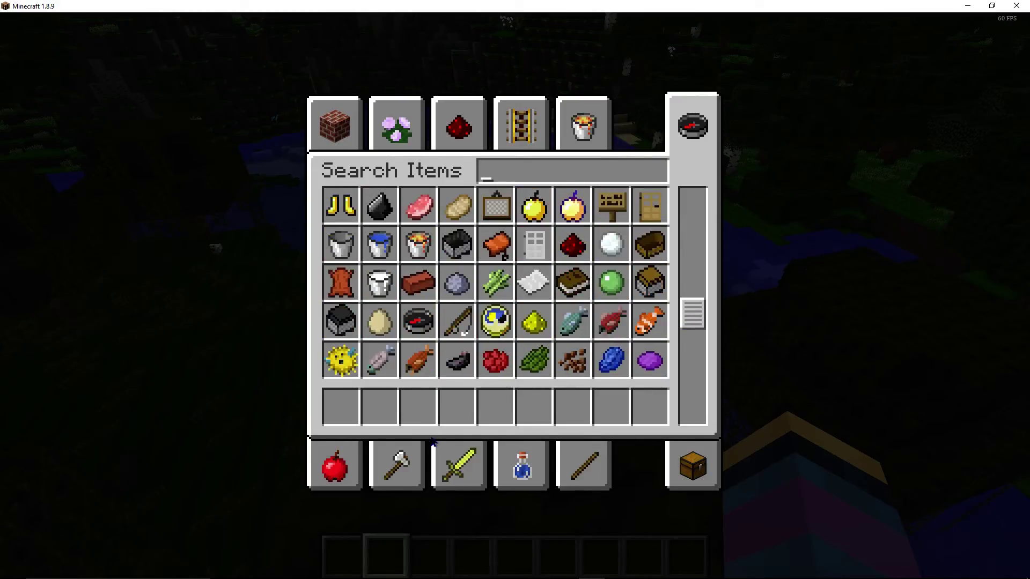
pyautogui.scroll(-5, 433, 442)
pyautogui.scroll(-2, 432, 443)
pyautogui.press('Escape')
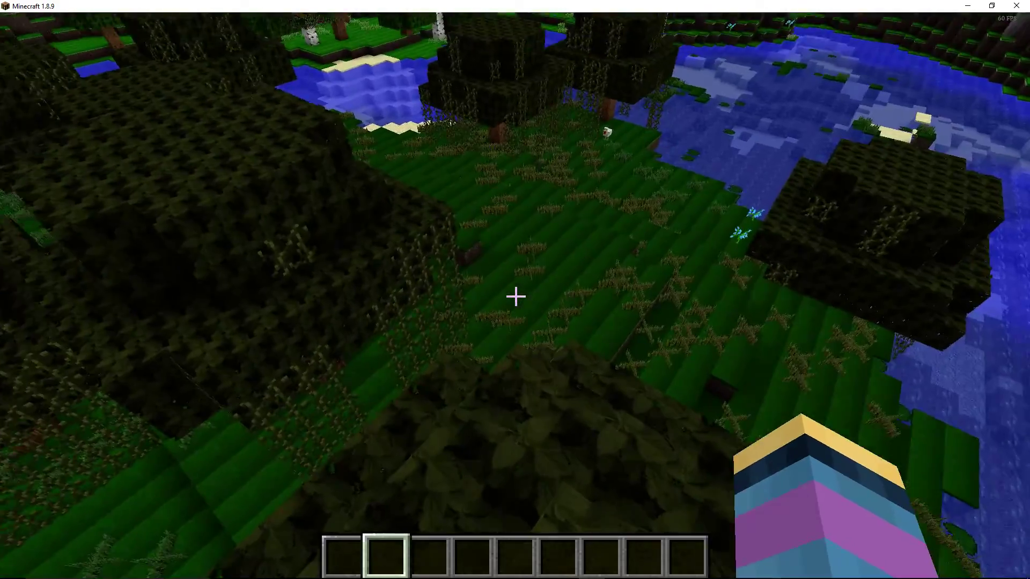
pyautogui.write('eg')
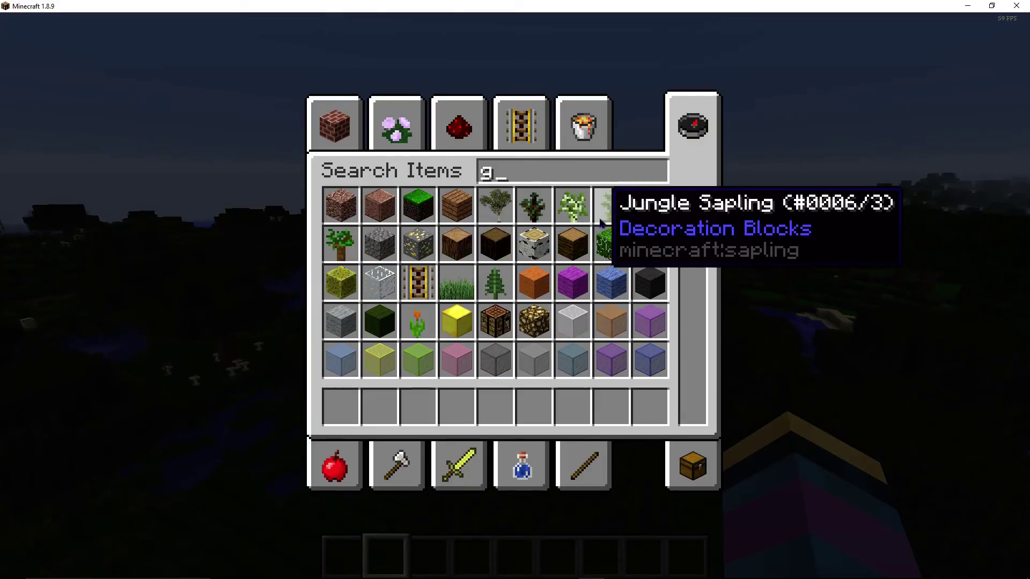
pyautogui.press('BackSpace')
pyautogui.write('gg')
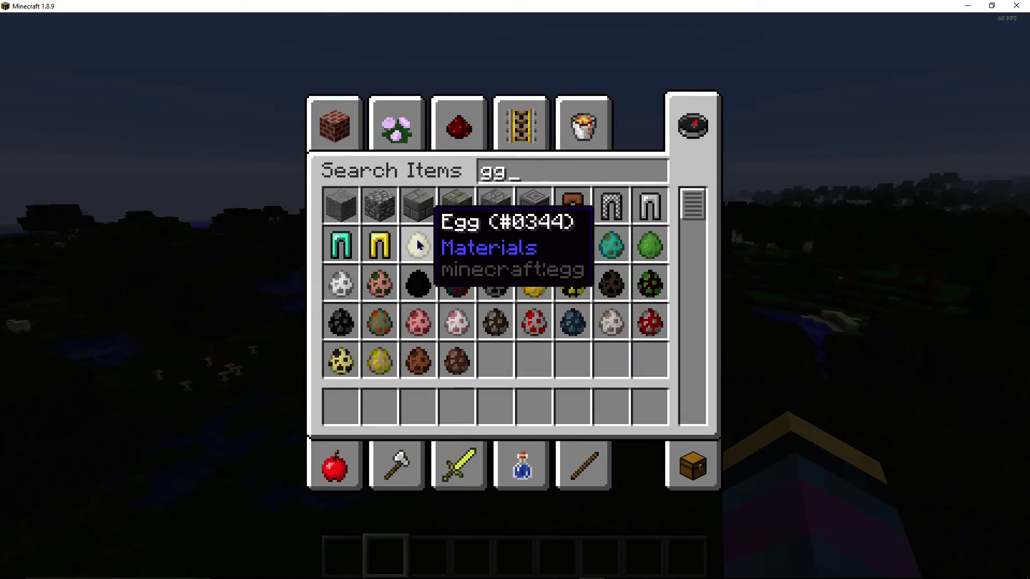
pyautogui.write('egg')
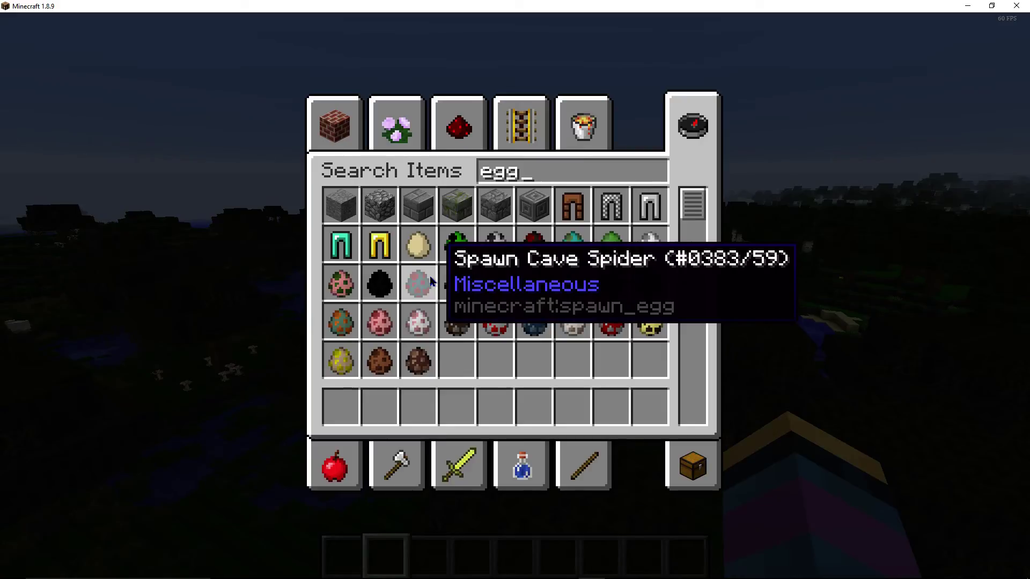
pyautogui.press('Escape')
pyautogui.press('Escape')
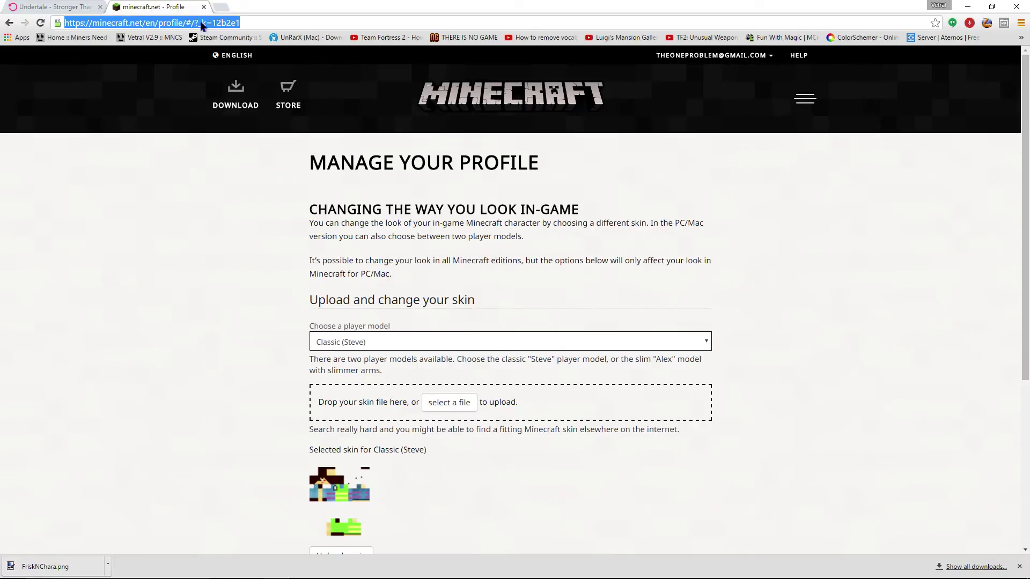
pyautogui.write('images')
# Load Google Images via 'images' and search for 'egg png'
pyautogui.press('Return')
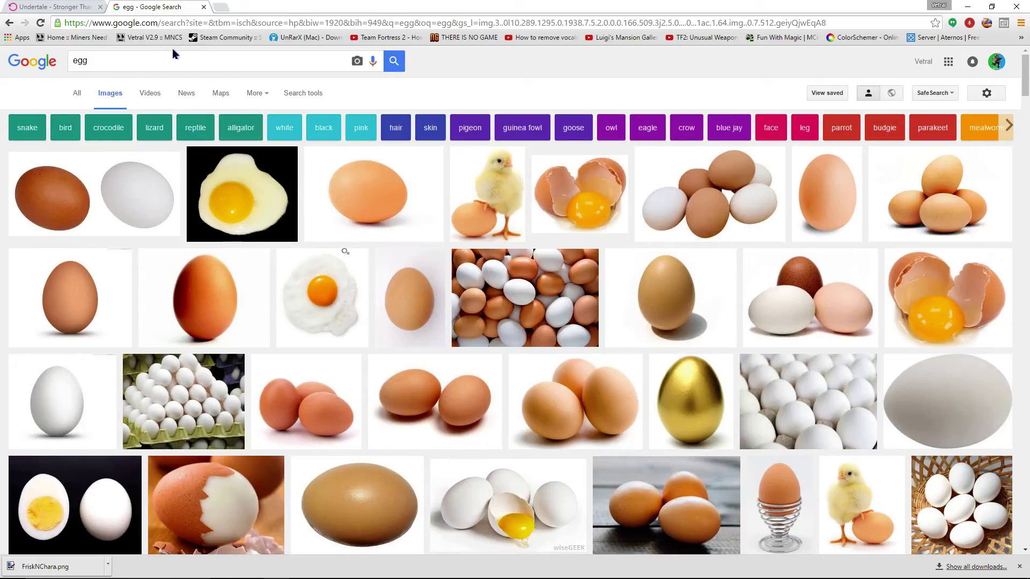
pyautogui.write('png')
pyautogui.press('Return')
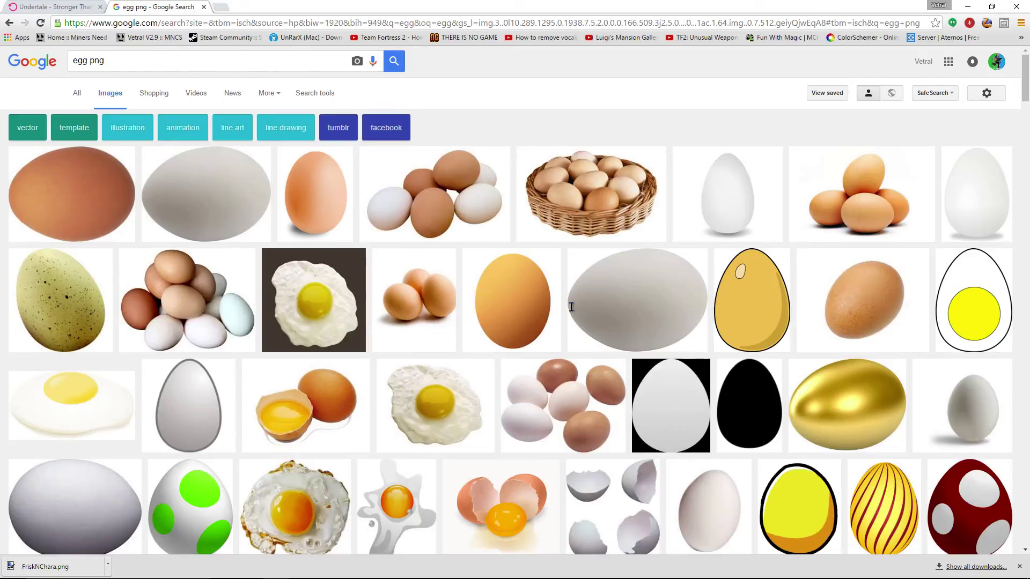
pyautogui.click(493, 300)
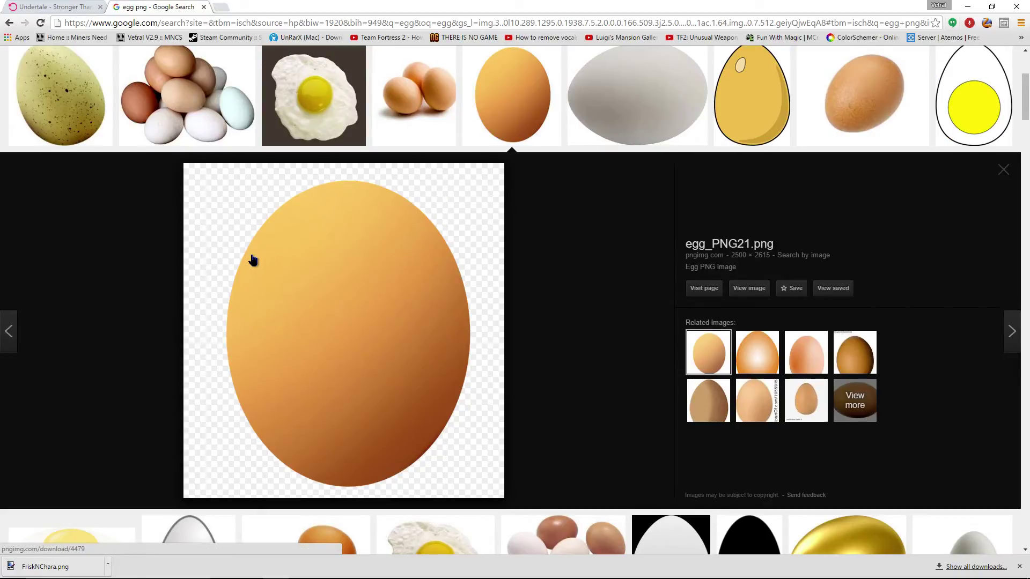
pyautogui.scroll(1, 252, 260)
pyautogui.scroll(2, 251, 260)
pyautogui.scroll(-1, 258, 259)
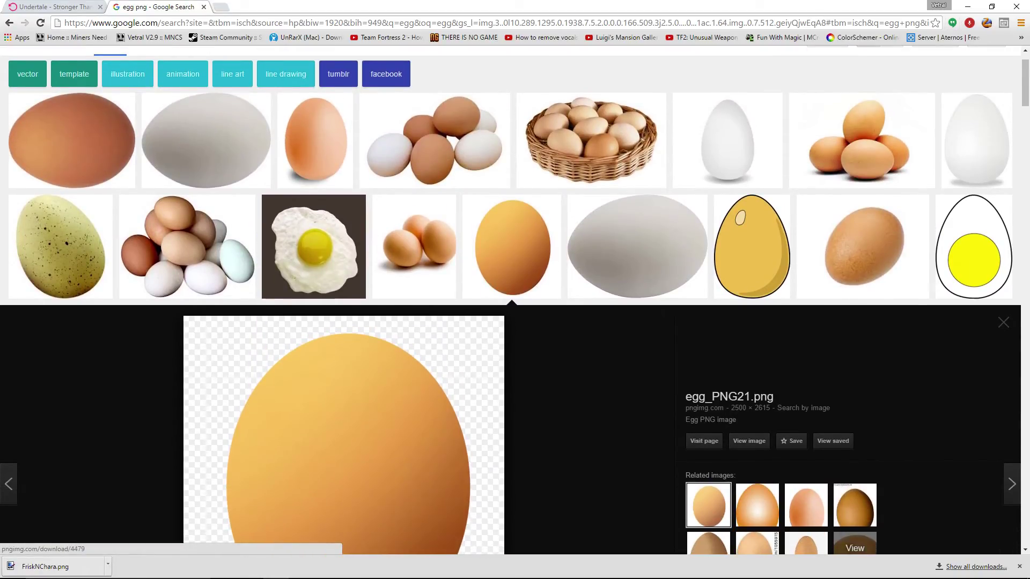
pyautogui.scroll(-2, 472, 523)
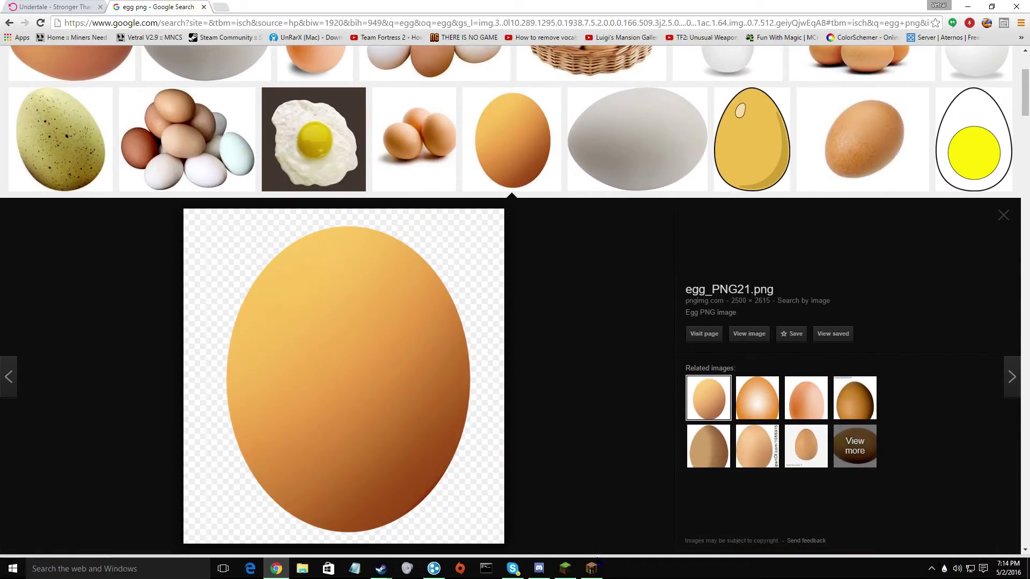
pyautogui.scroll(-2, 802, 325)
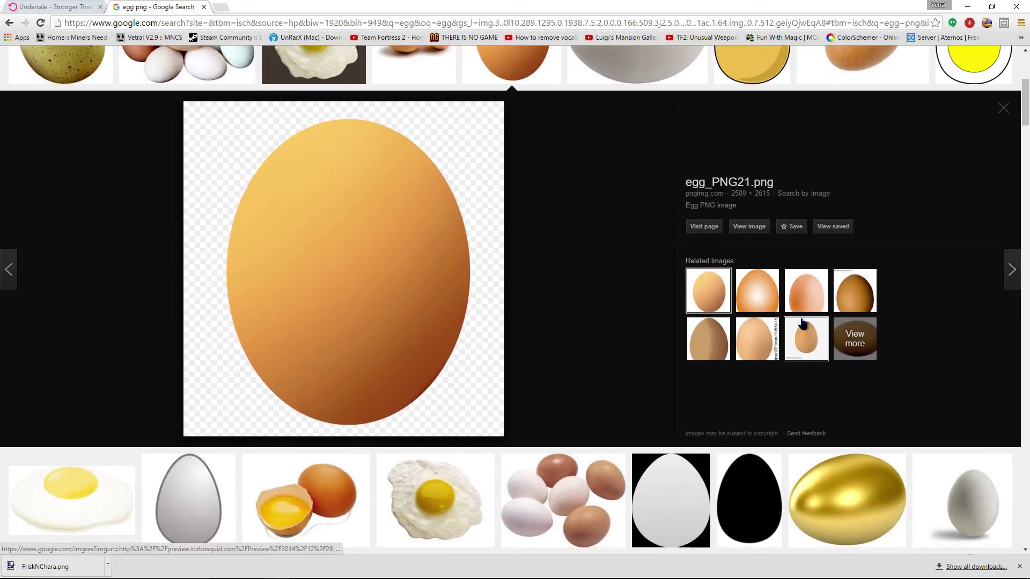
pyautogui.scroll(-2, 703, 296)
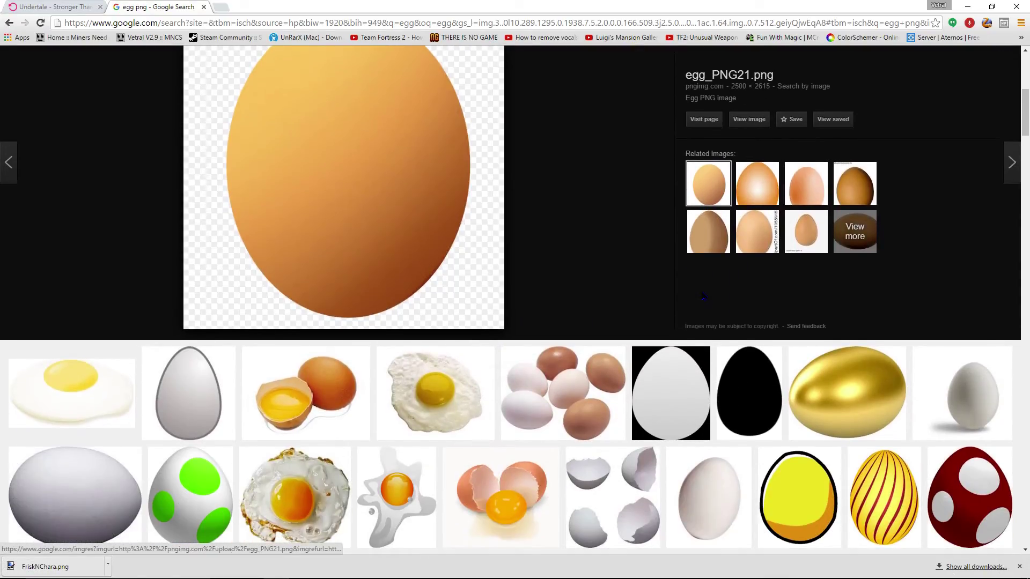
pyautogui.scroll(1, 509, 259)
pyautogui.scroll(3, 507, 261)
pyautogui.scroll(3, 92, 196)
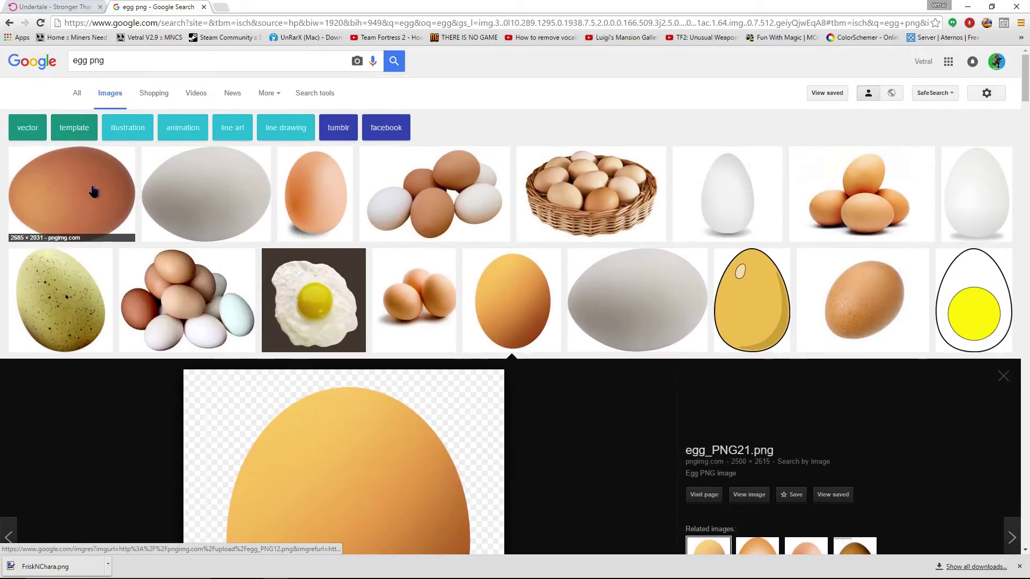
pyautogui.click(724, 229)
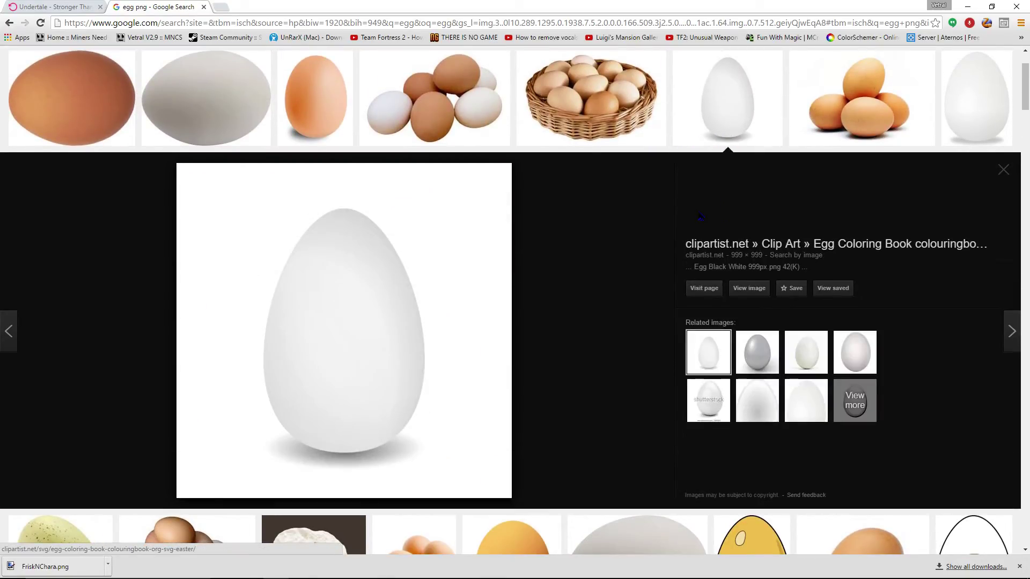
pyautogui.click(853, 354)
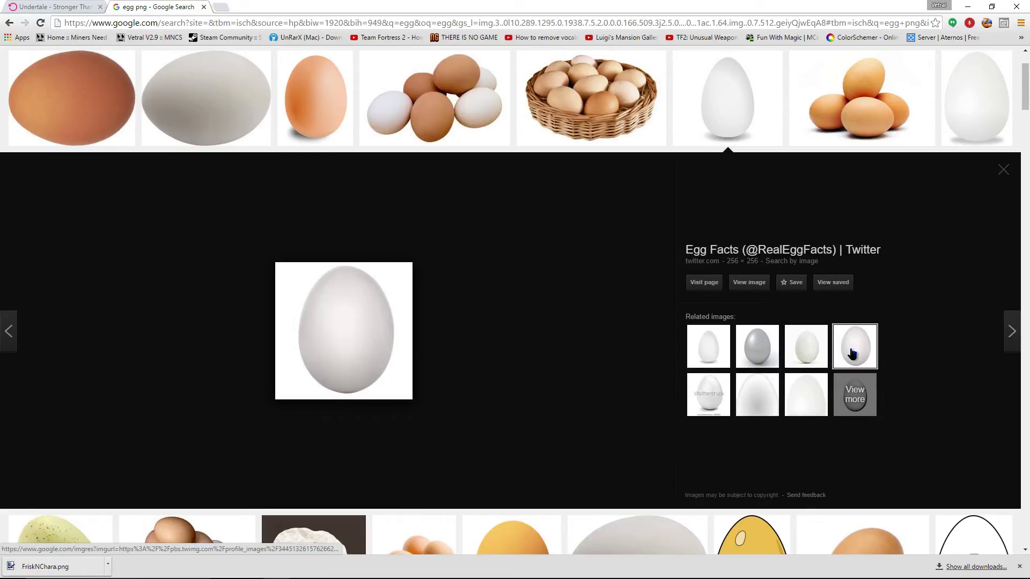
pyautogui.scroll(-1, 852, 354)
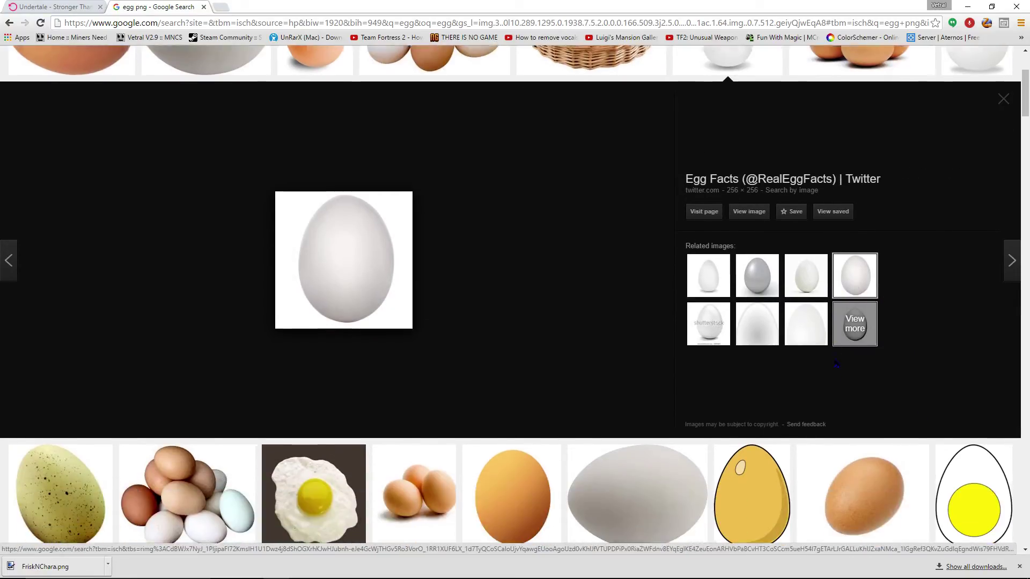
pyautogui.scroll(-4, 725, 378)
pyautogui.scroll(-2, 669, 389)
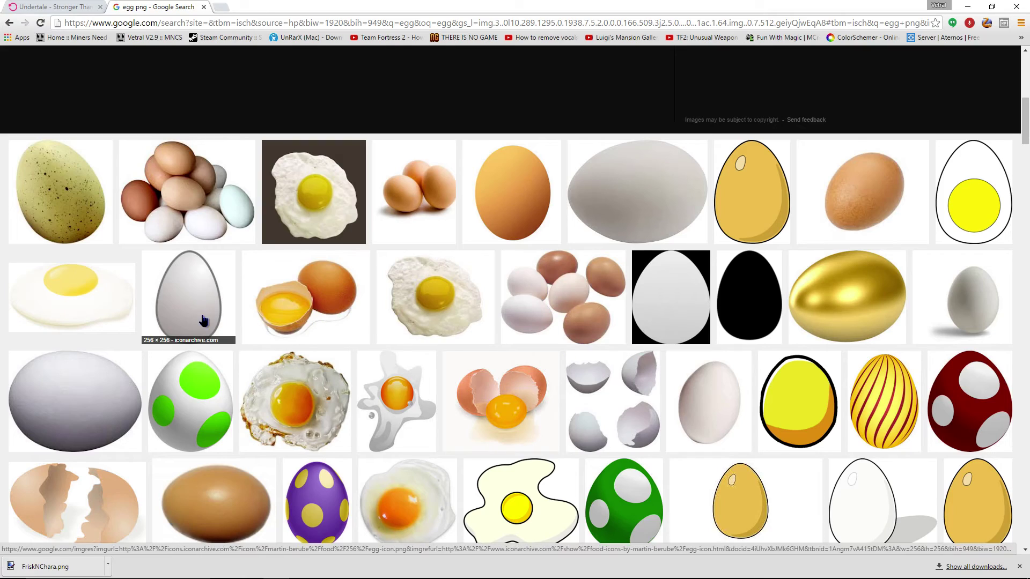
pyautogui.scroll(-2, 107, 351)
pyautogui.scroll(-2, 107, 351)
pyautogui.scroll(-2, 145, 351)
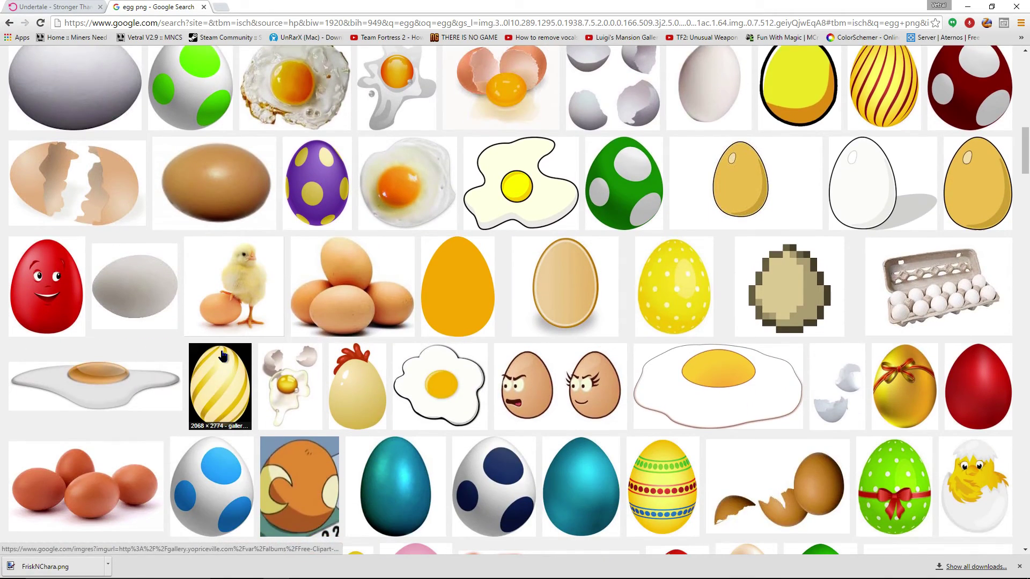
pyautogui.scroll(-2, 202, 351)
pyautogui.scroll(-2, 270, 351)
pyautogui.scroll(-2, 270, 352)
pyautogui.scroll(-3, 270, 352)
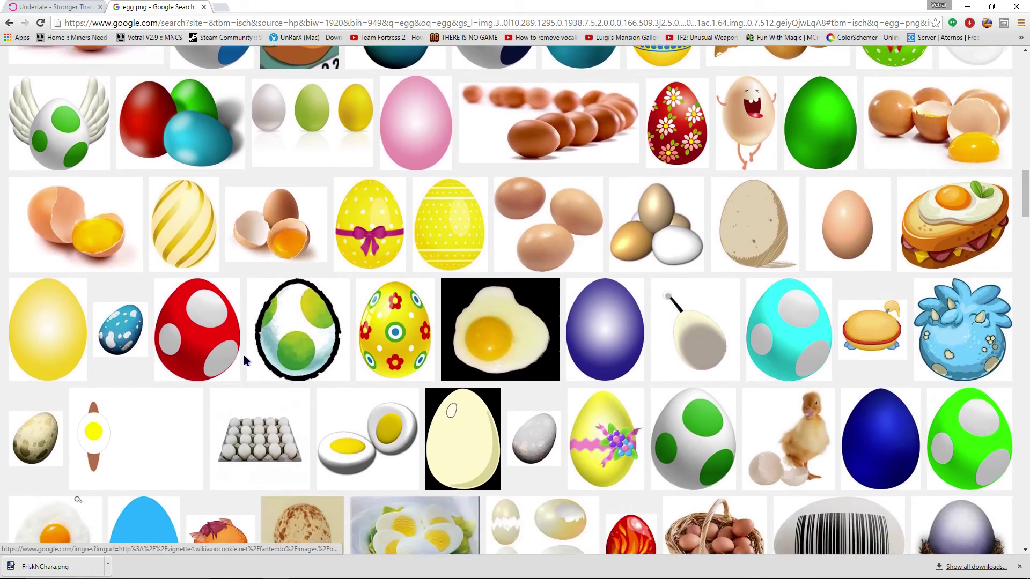
pyautogui.scroll(8, 270, 352)
pyautogui.click(258, 347)
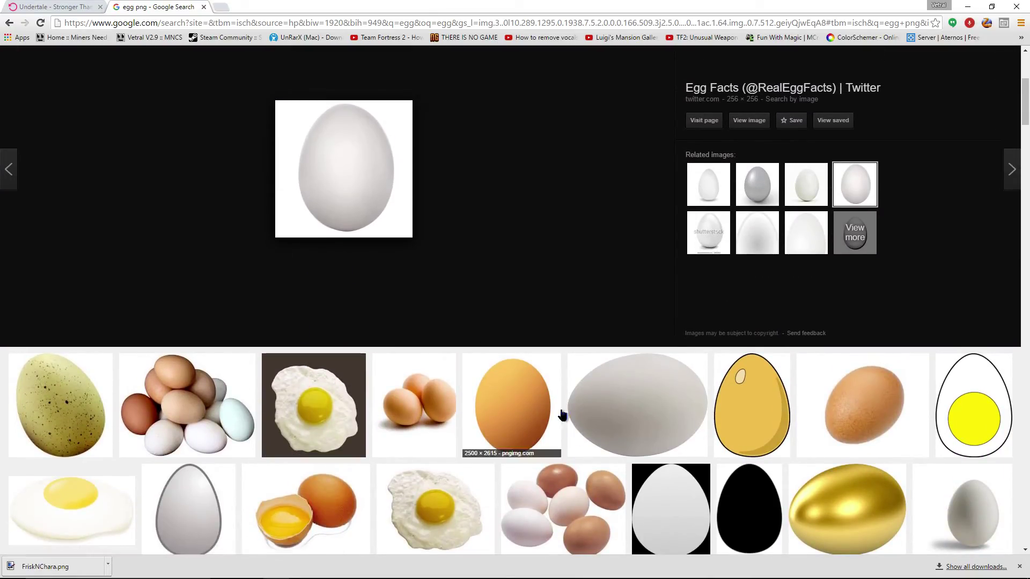
pyautogui.click(641, 510)
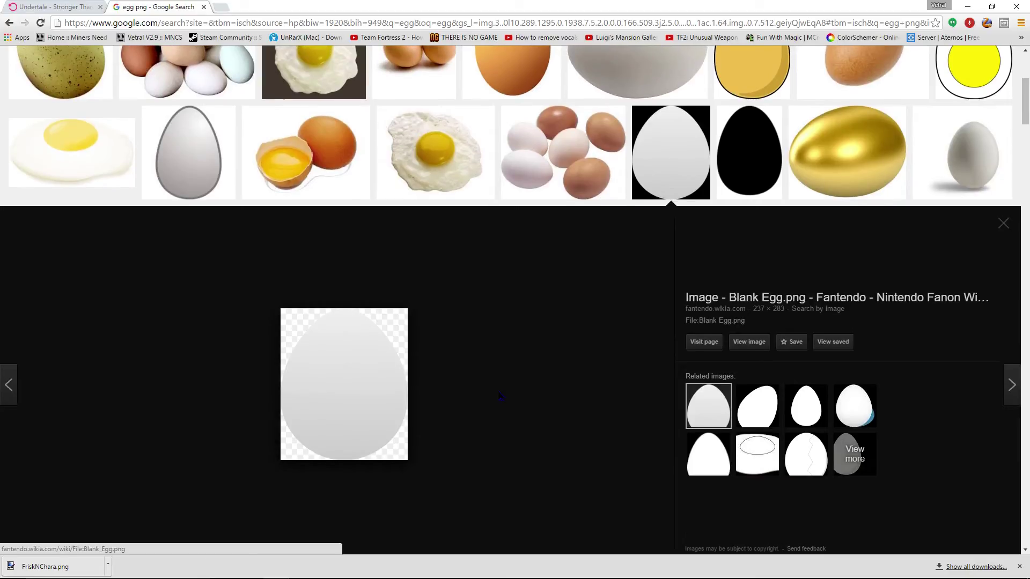
pyautogui.click(806, 413)
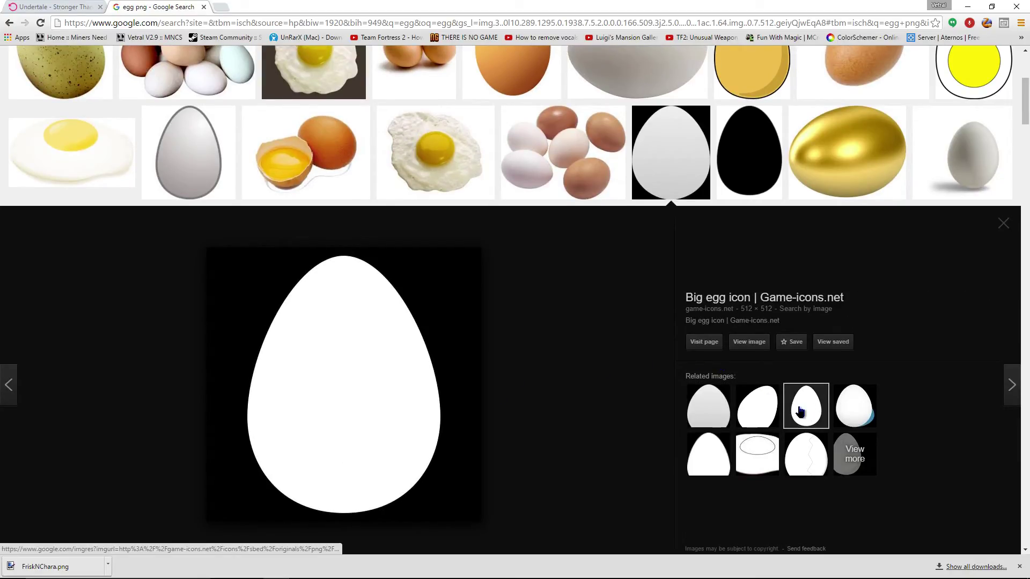
pyautogui.scroll(-3, 801, 411)
pyautogui.scroll(-1, 781, 402)
pyautogui.scroll(-2, 748, 338)
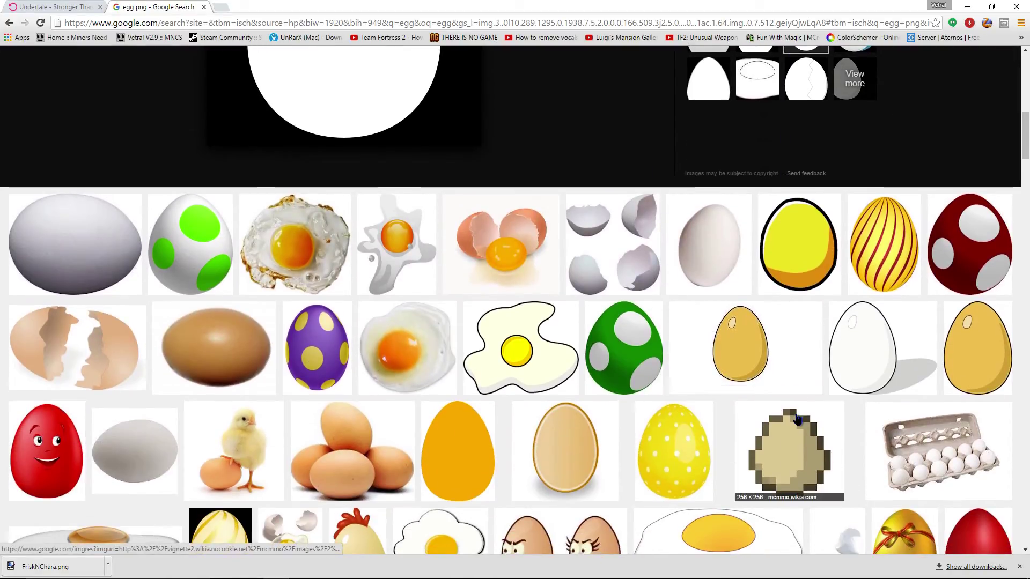
pyautogui.click(718, 275)
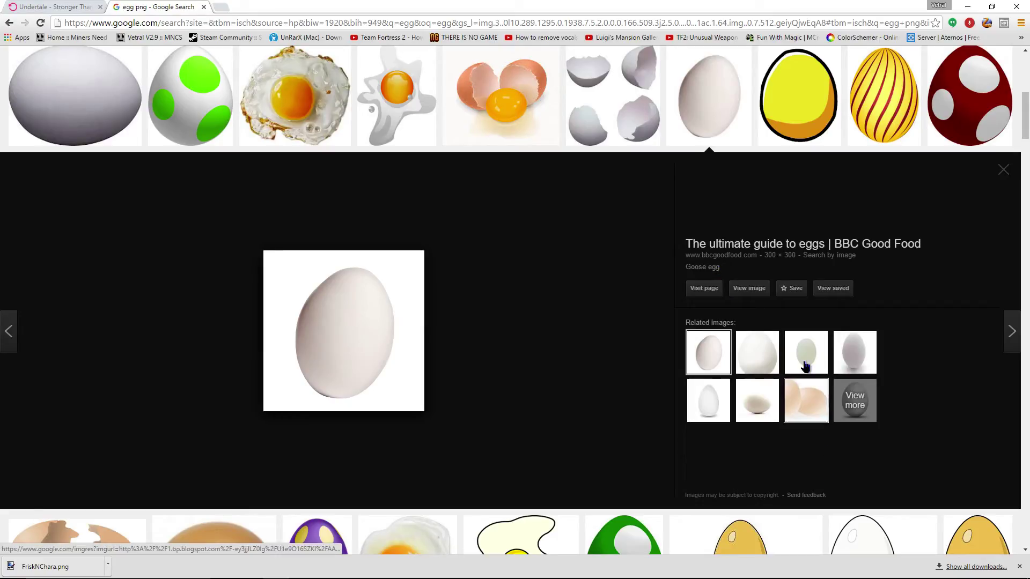
pyautogui.click(855, 347)
pyautogui.scroll(-2, 855, 346)
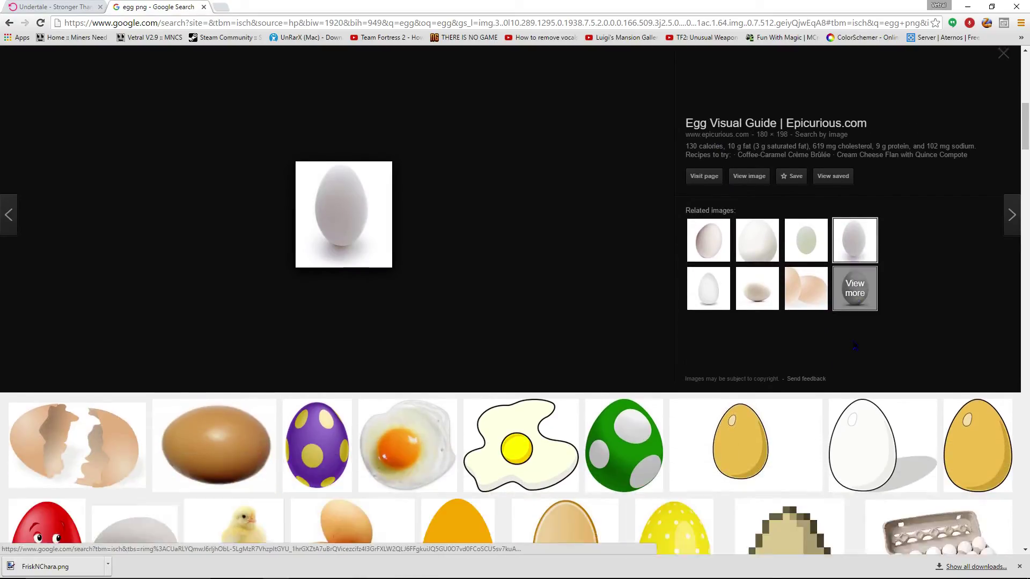
pyautogui.scroll(-4, 847, 340)
pyautogui.scroll(-1, 837, 342)
pyautogui.scroll(-2, 818, 344)
pyautogui.scroll(-2, 819, 344)
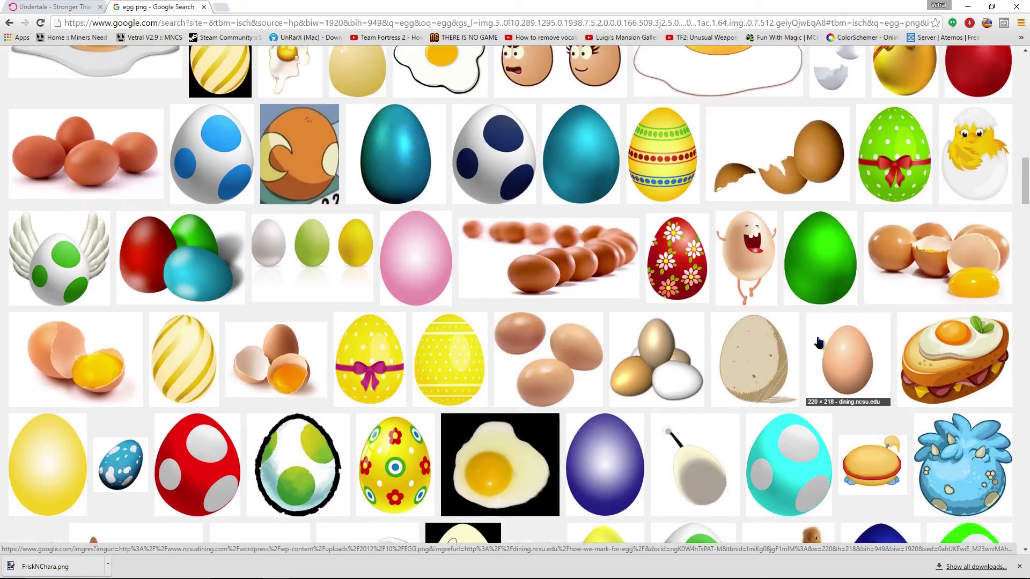
pyautogui.scroll(-1, 804, 342)
pyautogui.scroll(-3, 765, 334)
pyautogui.scroll(-2, 685, 321)
pyautogui.scroll(-1, 680, 316)
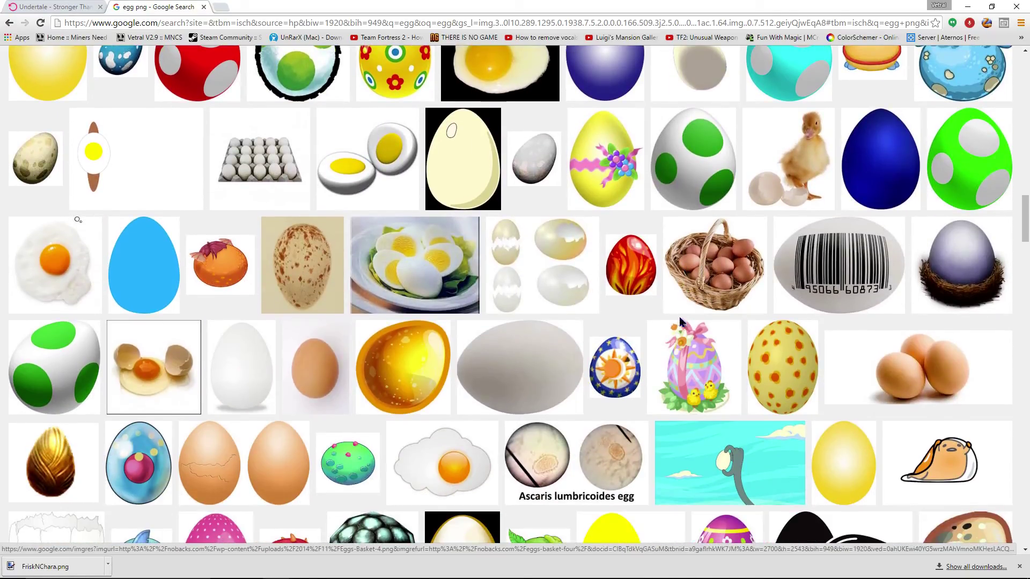
pyautogui.scroll(-1, 598, 322)
pyautogui.scroll(-3, 535, 295)
pyautogui.scroll(-1, 534, 296)
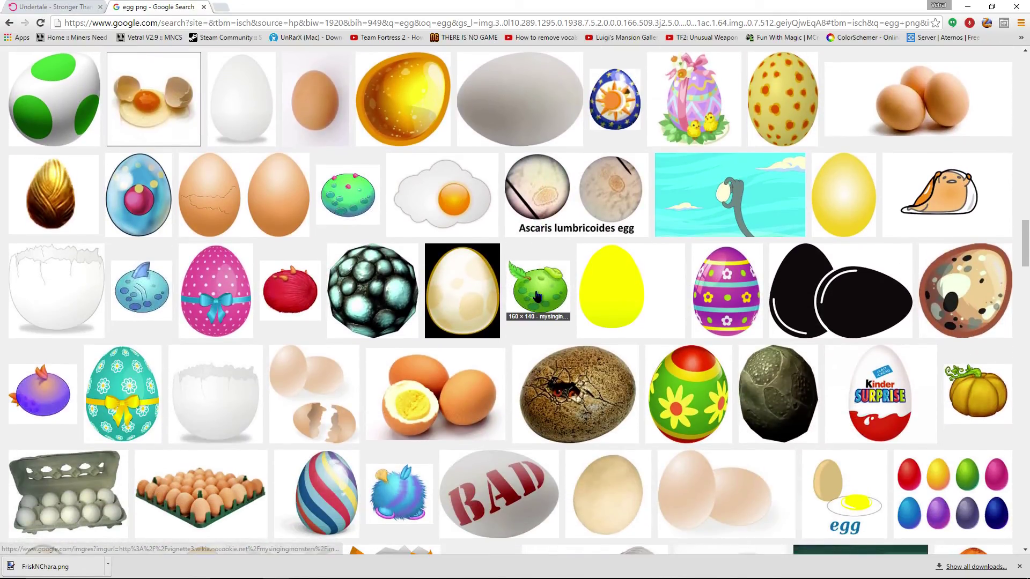
pyautogui.scroll(-2, 536, 296)
pyautogui.scroll(-2, 540, 297)
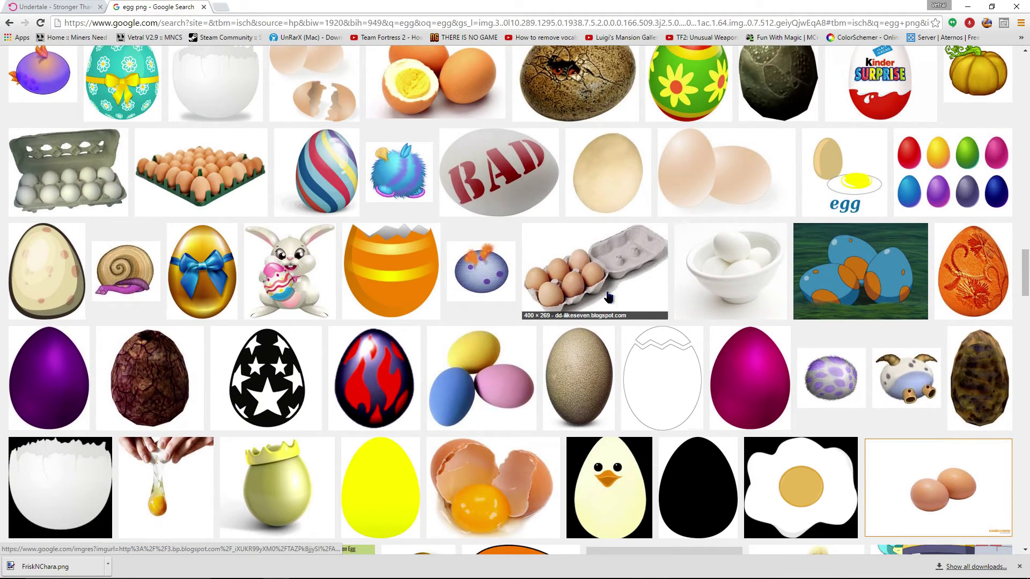
pyautogui.scroll(-1, 587, 296)
pyautogui.scroll(-1, 638, 295)
pyautogui.scroll(-1, 638, 295)
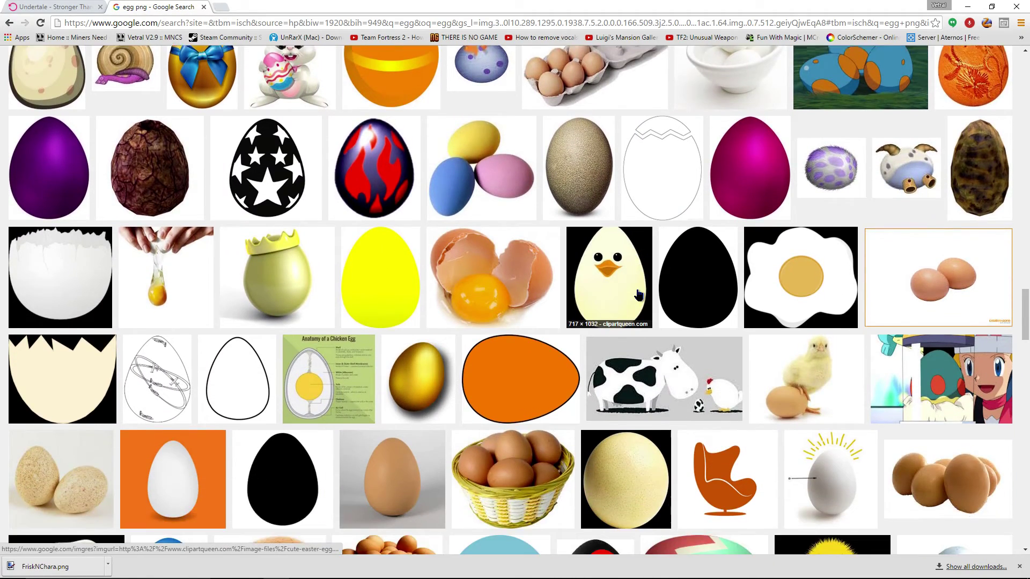
pyautogui.scroll(-1, 638, 295)
pyautogui.scroll(-1, 639, 294)
pyautogui.scroll(-2, 640, 294)
pyautogui.scroll(-2, 640, 295)
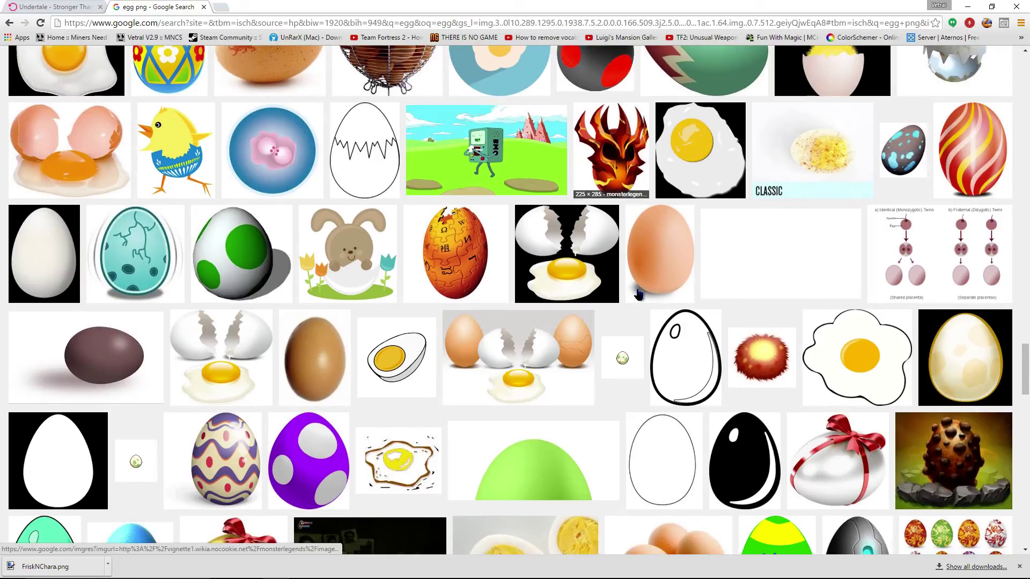
pyautogui.scroll(-1, 656, 354)
pyautogui.click(668, 397)
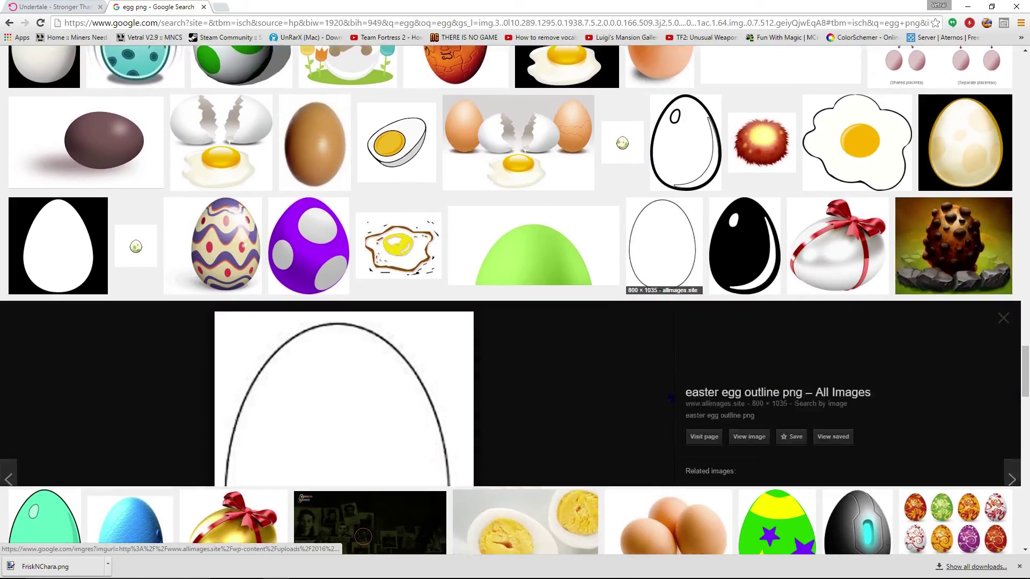
pyautogui.scroll(-2, 766, 364)
pyautogui.scroll(-2, 765, 363)
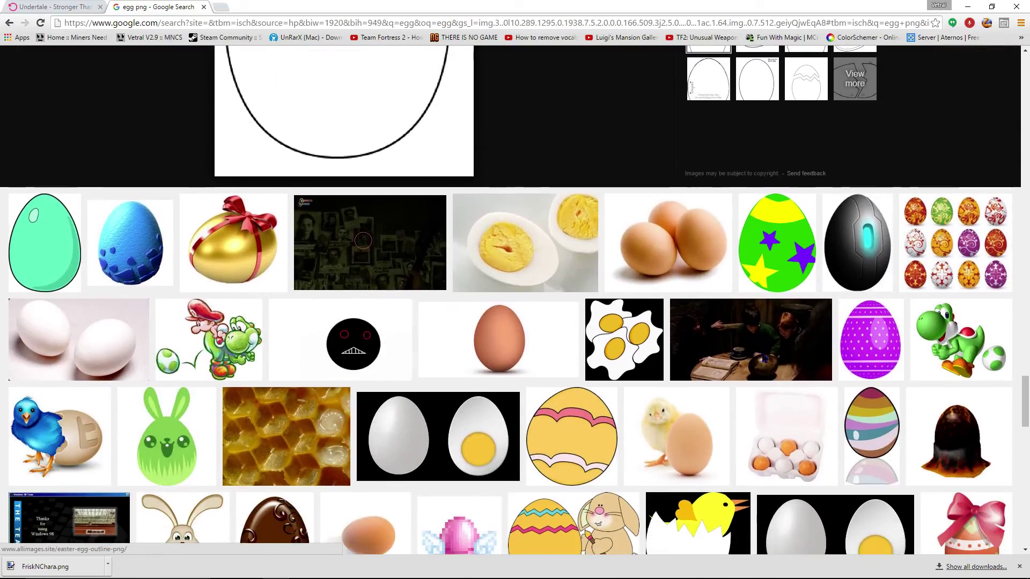
pyautogui.scroll(-2, 763, 362)
pyautogui.scroll(-1, 761, 359)
pyautogui.scroll(-5, 573, 378)
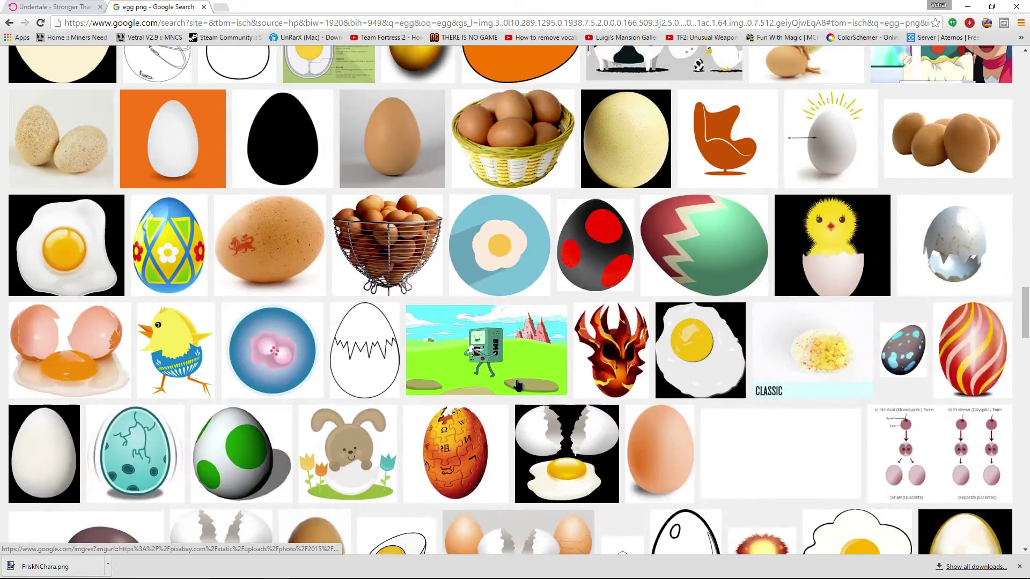
pyautogui.scroll(-5, 616, 364)
pyautogui.scroll(3, 614, 363)
pyautogui.scroll(3, 615, 365)
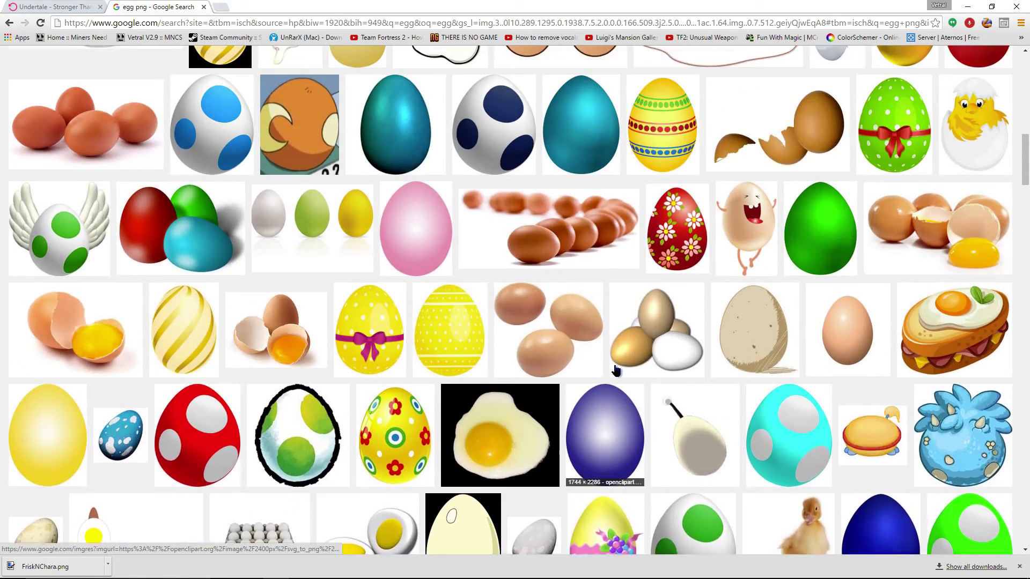
pyautogui.scroll(2, 615, 367)
pyautogui.scroll(3, 617, 371)
pyautogui.scroll(3, 604, 355)
pyautogui.scroll(1, 564, 314)
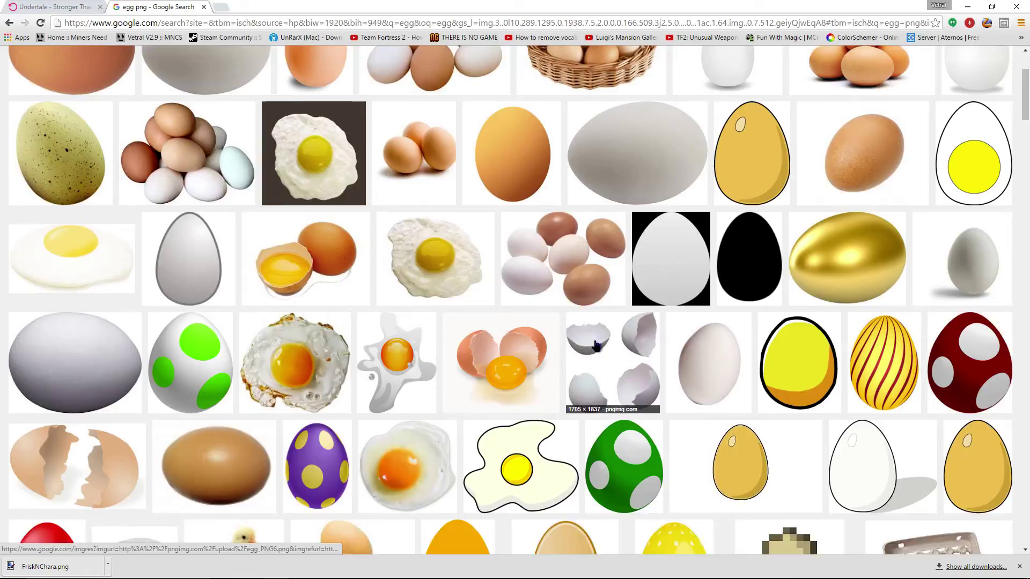
pyautogui.scroll(2, 515, 266)
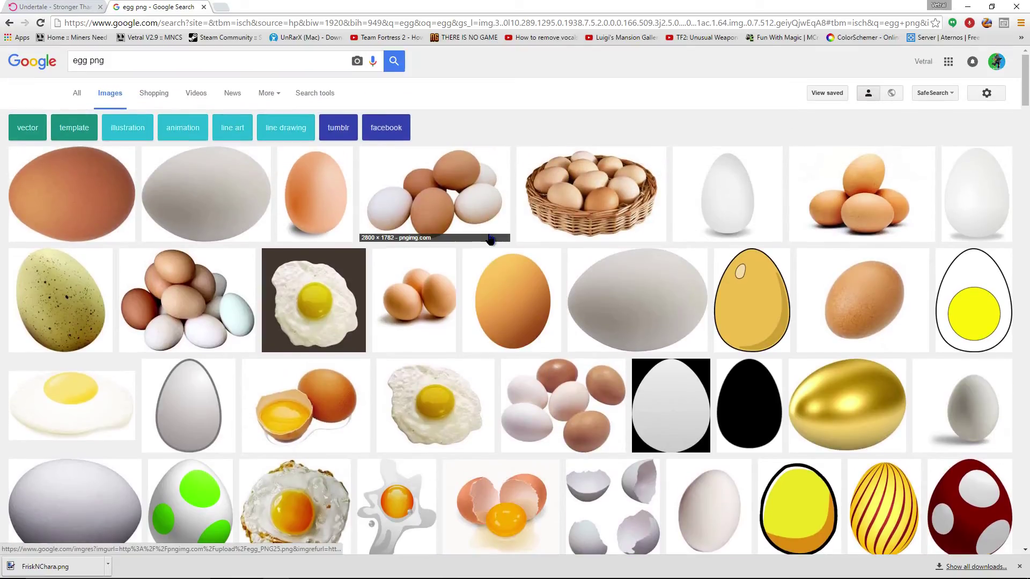
# Preview a clip-art egg, then rerun the search as 'white egg png'
pyautogui.tripleClick(126, 62)
pyautogui.click(727, 194)
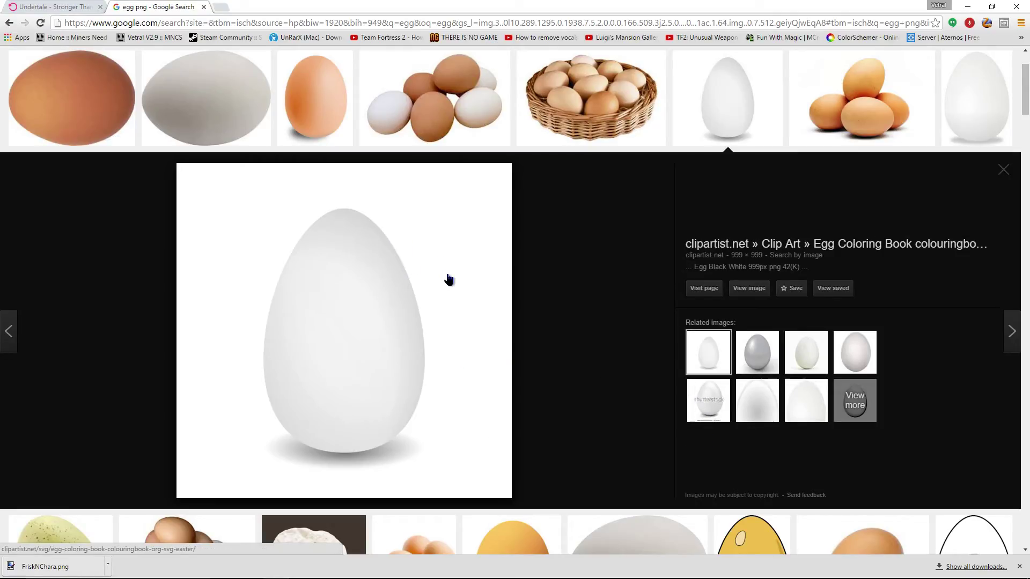
pyautogui.scroll(2, 449, 279)
pyautogui.tripleClick(93, 61)
pyautogui.write('white ')
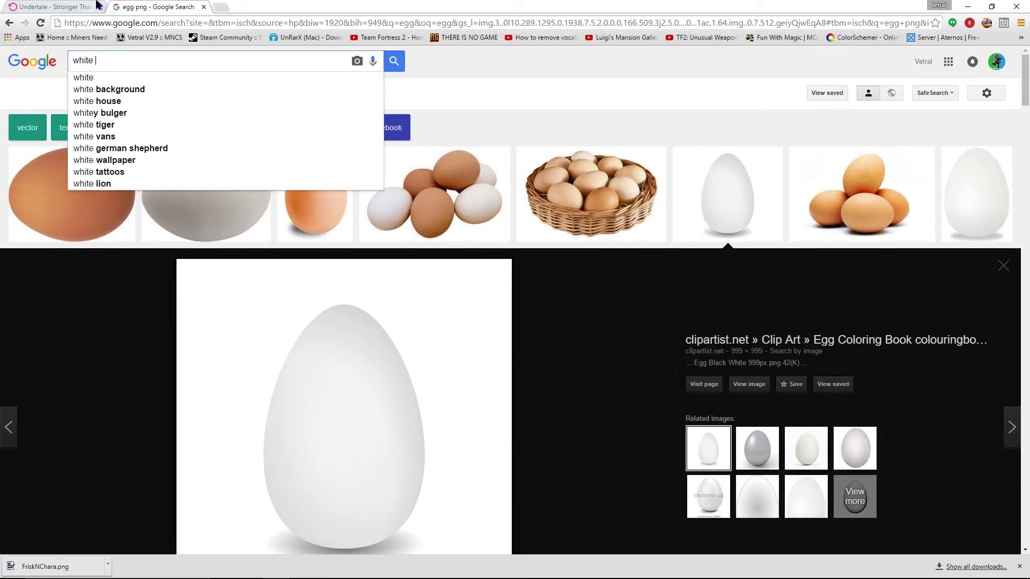
pyautogui.write('egg png')
pyautogui.press('Return')
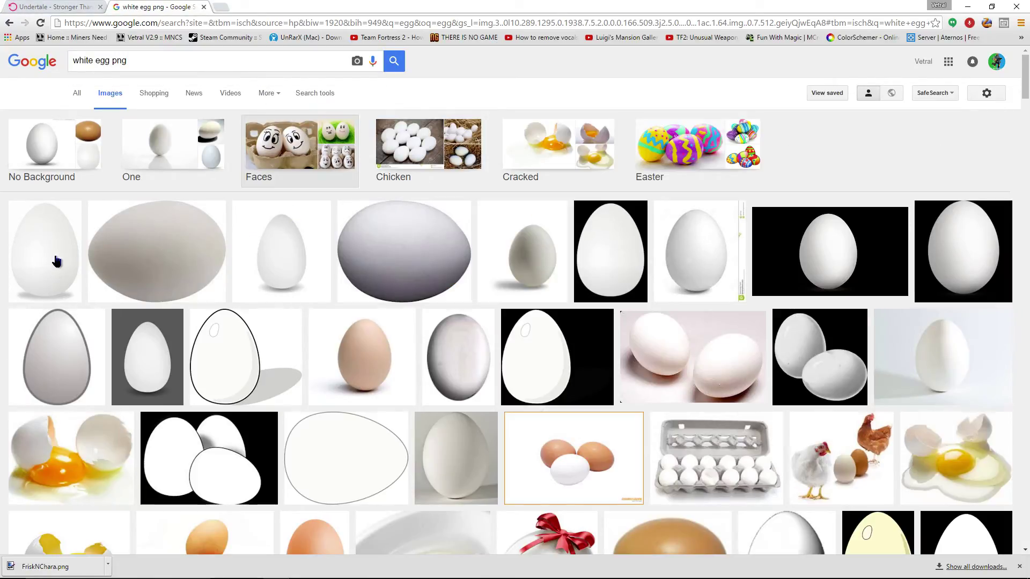
# Preview the transparent-background hen's egg and bring up its image-saving options
pyautogui.click(495, 256)
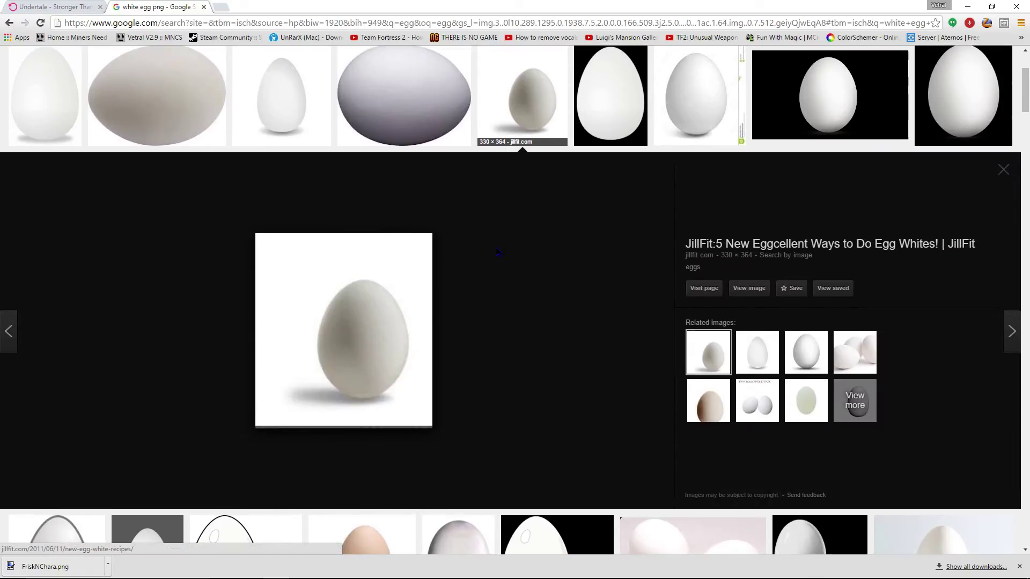
pyautogui.click(776, 367)
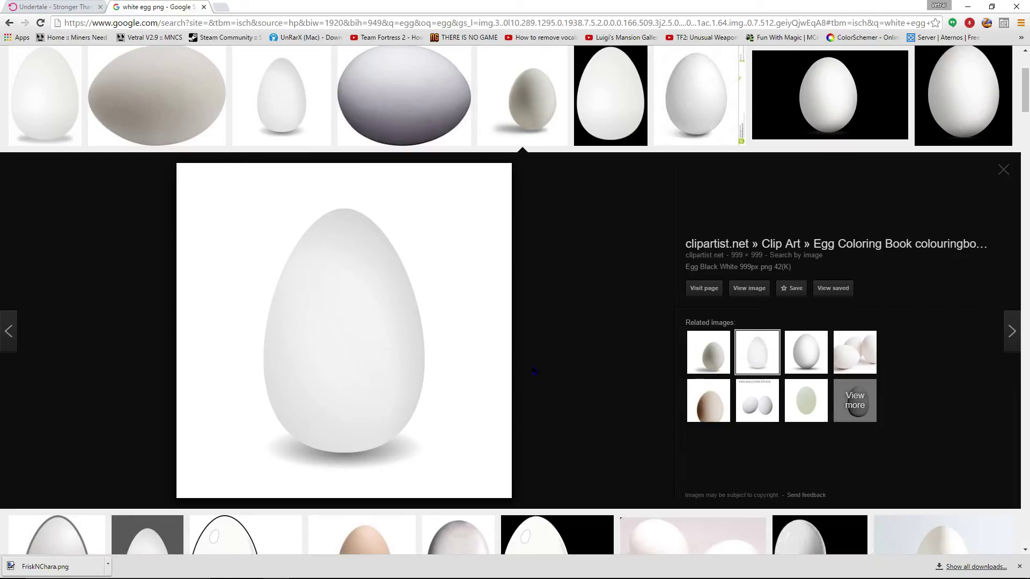
pyautogui.scroll(3, 949, 167)
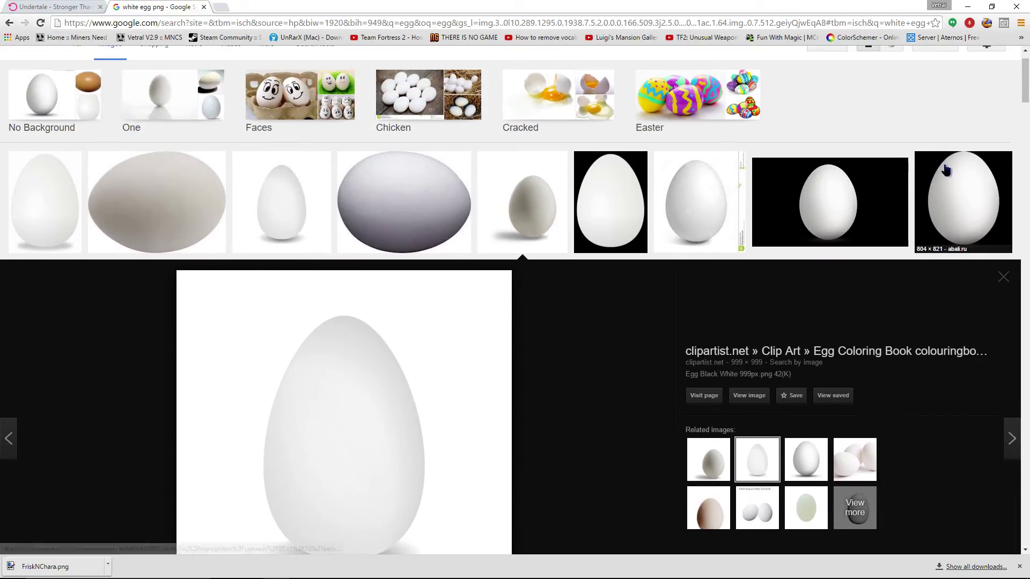
pyautogui.click(948, 166)
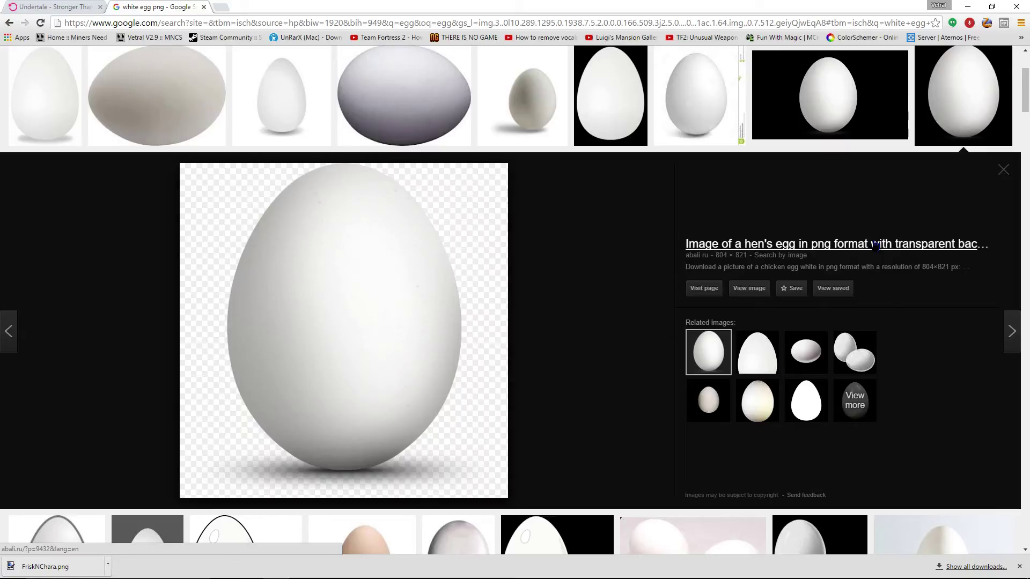
pyautogui.rightClick(476, 403)
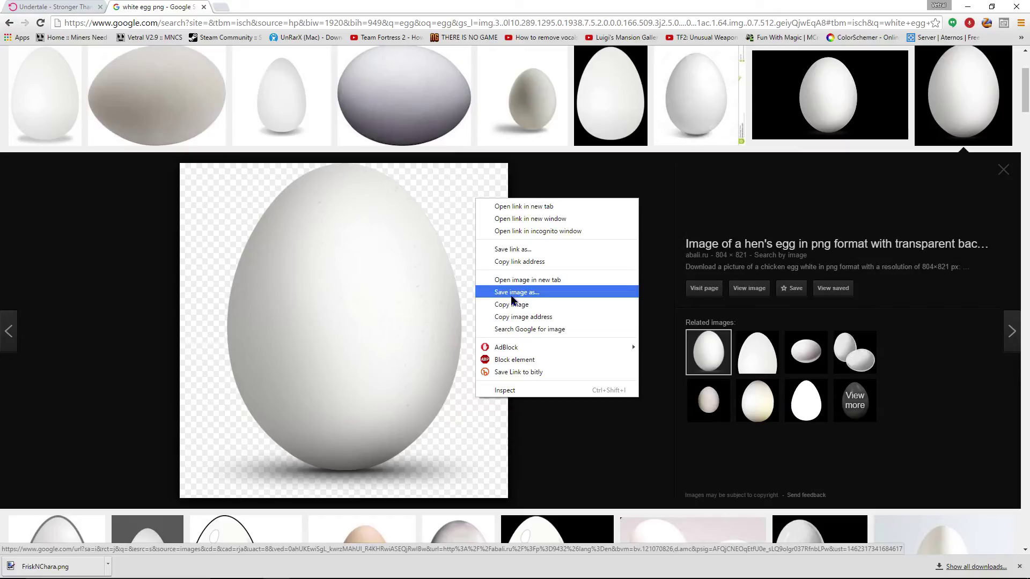
# Start saving the egg image and enter the .minecraft resourcepacks folder path
pyautogui.click(512, 299)
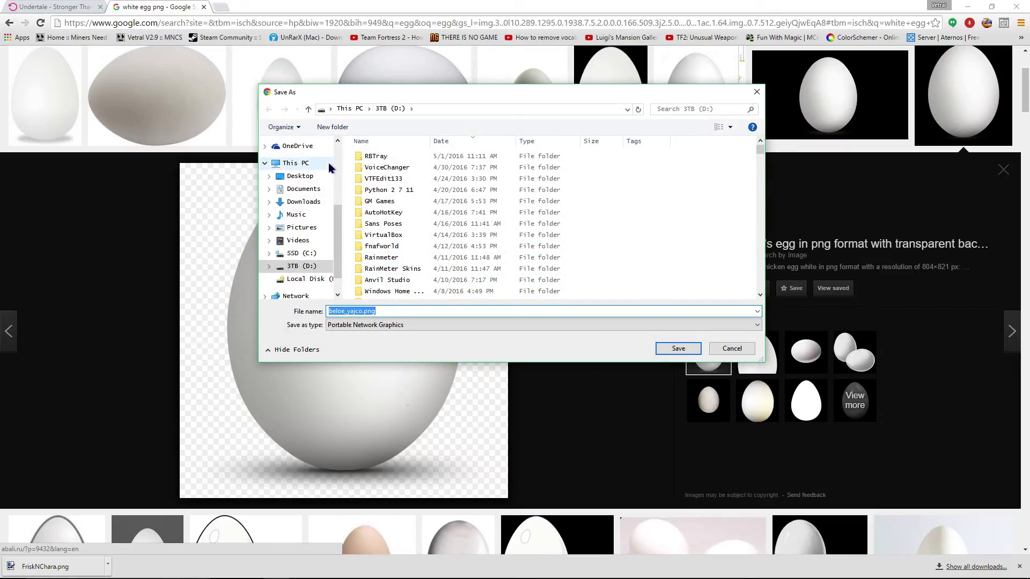
pyautogui.scroll(2, 329, 163)
pyautogui.scroll(1, 329, 163)
pyautogui.scroll(1, 326, 171)
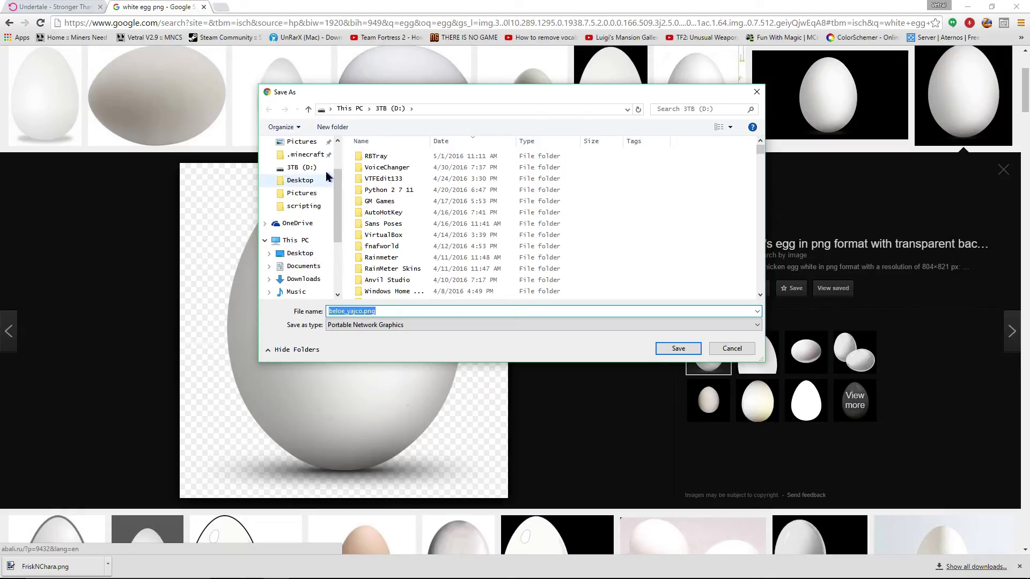
pyautogui.click(305, 159)
pyautogui.click(517, 105)
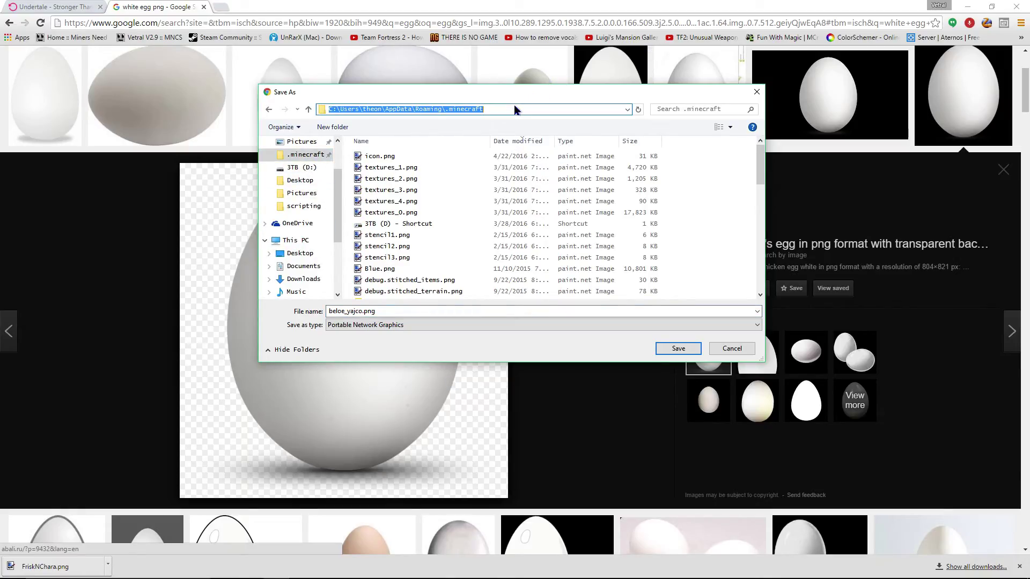
pyautogui.click(508, 110)
pyautogui.write('es')
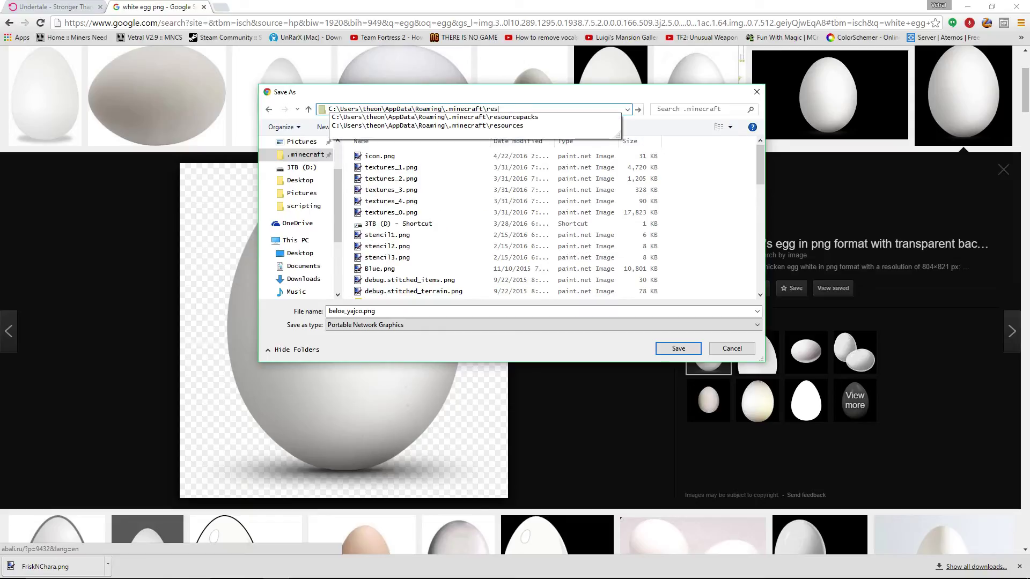
pyautogui.write('packs\\min')
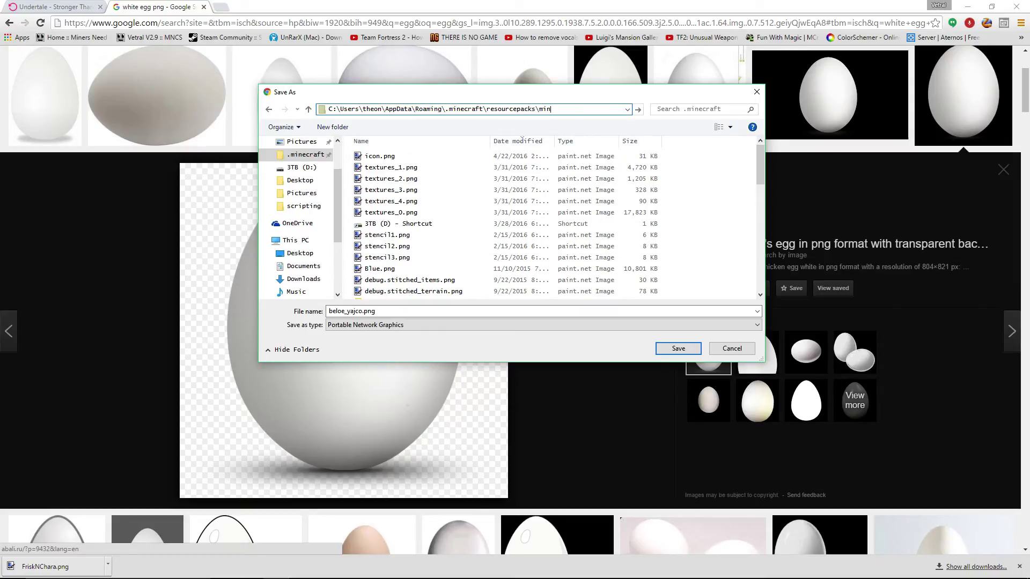
pyautogui.press('BackSpace')
pyautogui.press('BackSpace')
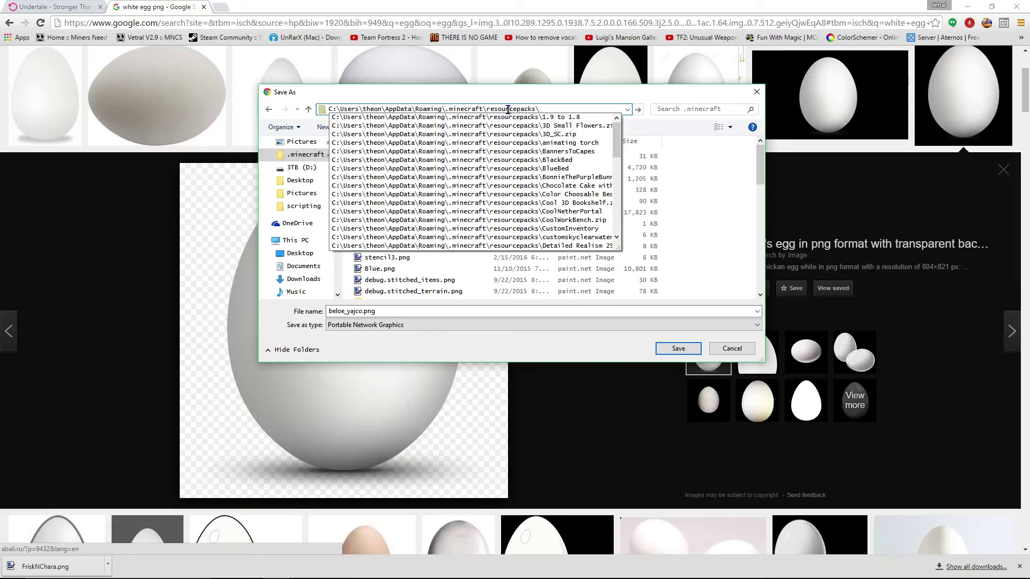
pyautogui.write('g')
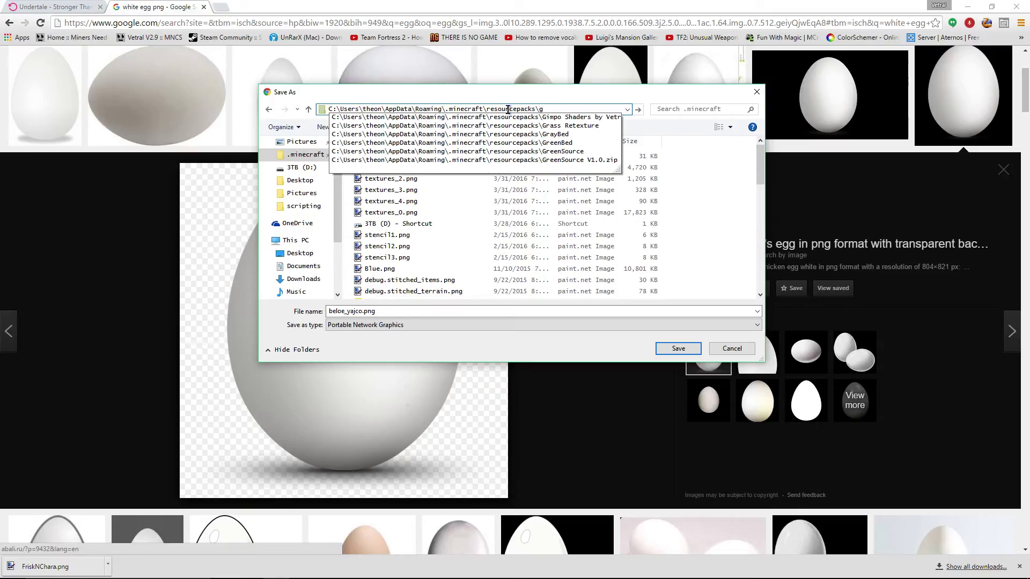
pyautogui.press('BackSpace')
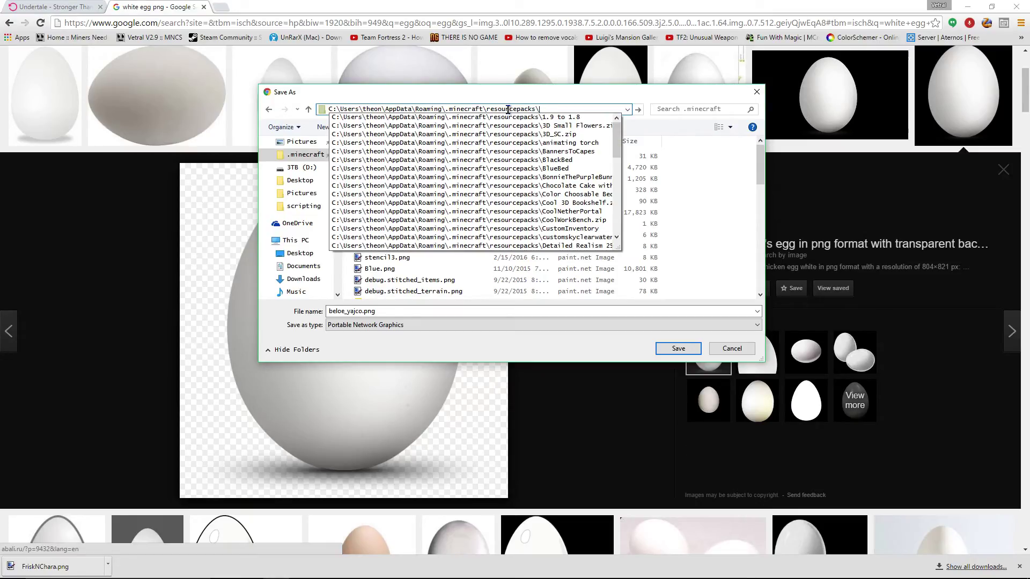
pyautogui.press('Return')
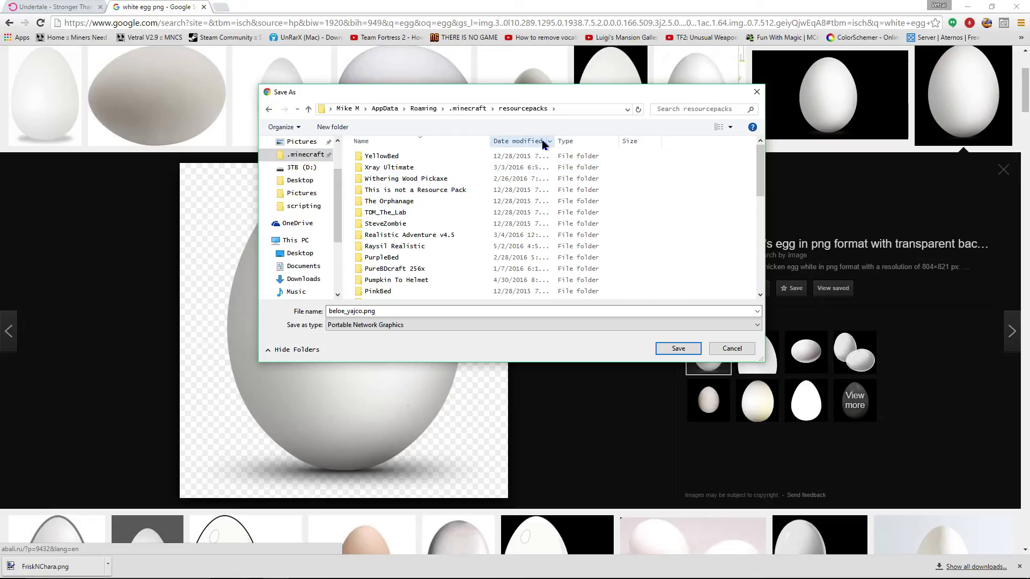
# Navigate into Raysil Realistic > assets > minecraft > textures
pyautogui.click(535, 141)
pyautogui.click(483, 154)
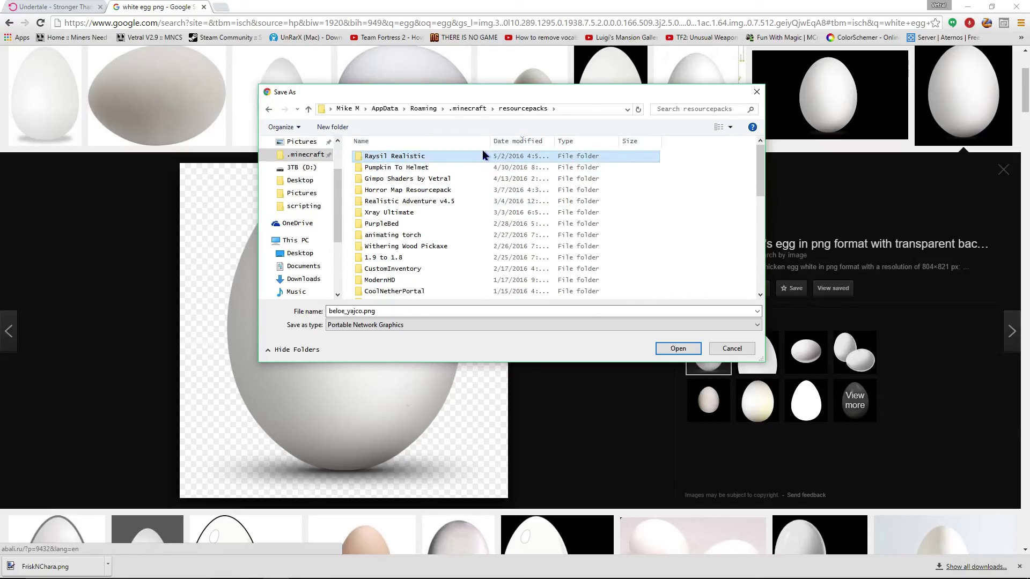
pyautogui.doubleClick(482, 153)
pyautogui.doubleClick(394, 155)
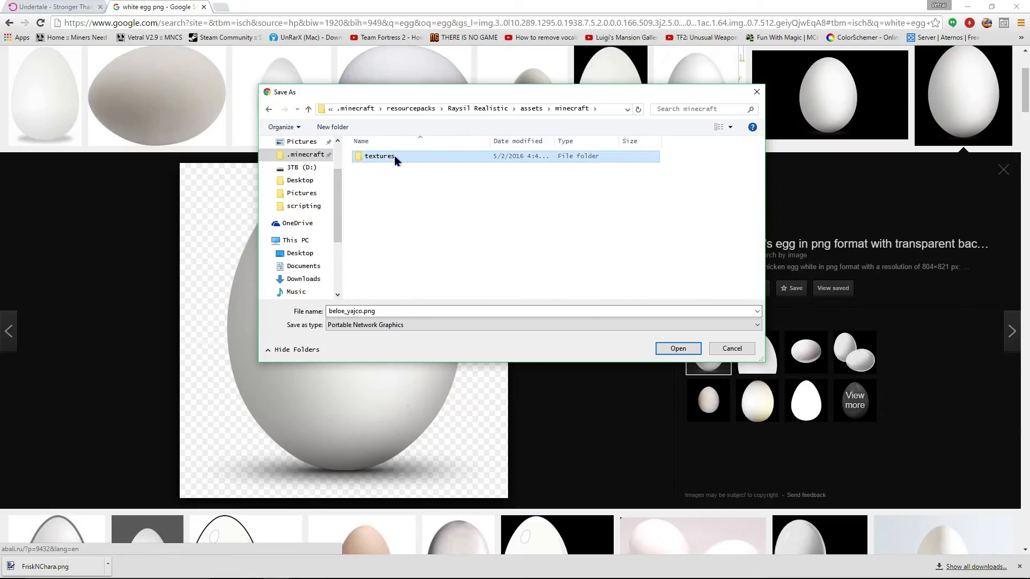
pyautogui.doubleClick(394, 155)
pyautogui.doubleClick(394, 155)
pyautogui.click(395, 155)
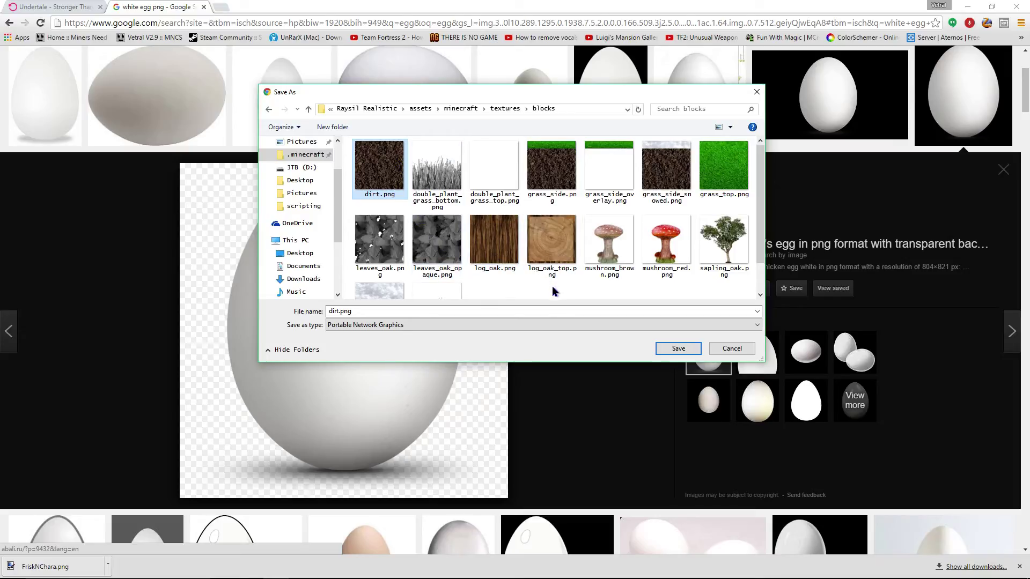
pyautogui.press('BackSpace')
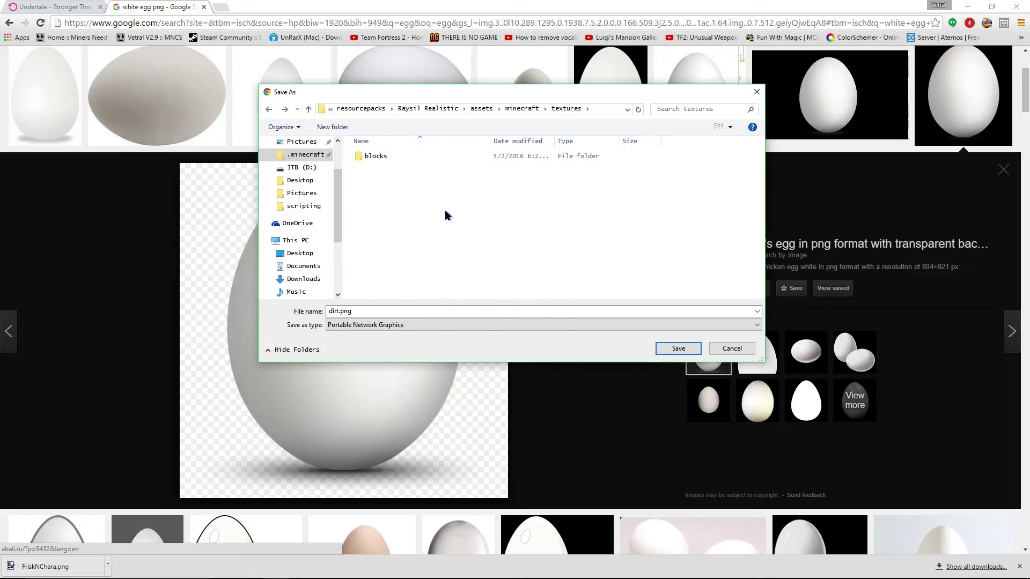
# Create an 'items' folder in textures and save the image there as 'egg'
pyautogui.rightClick(445, 215)
pyautogui.moveTo(483, 349)
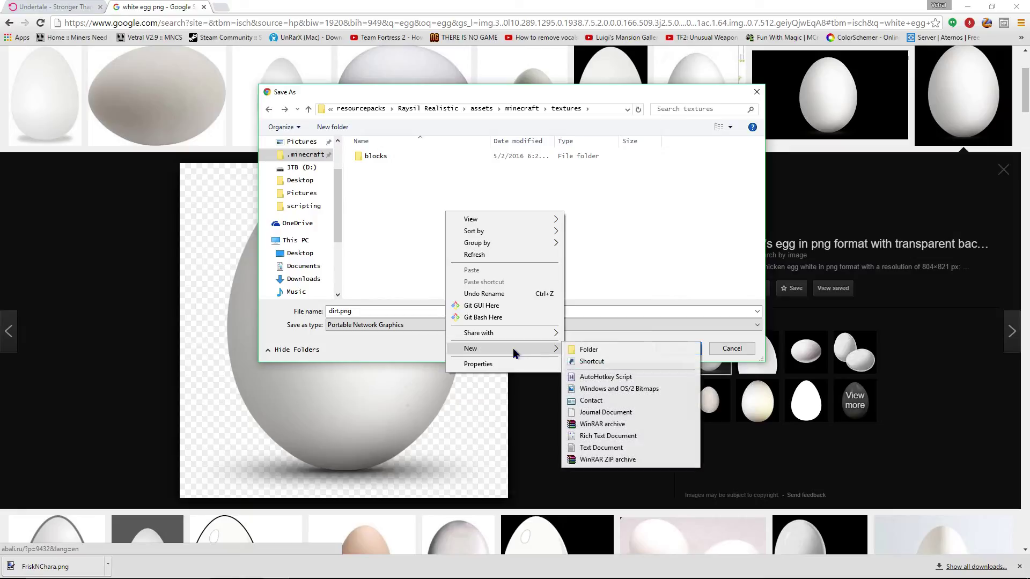
pyautogui.click(658, 349)
pyautogui.write('items')
pyautogui.press('Return')
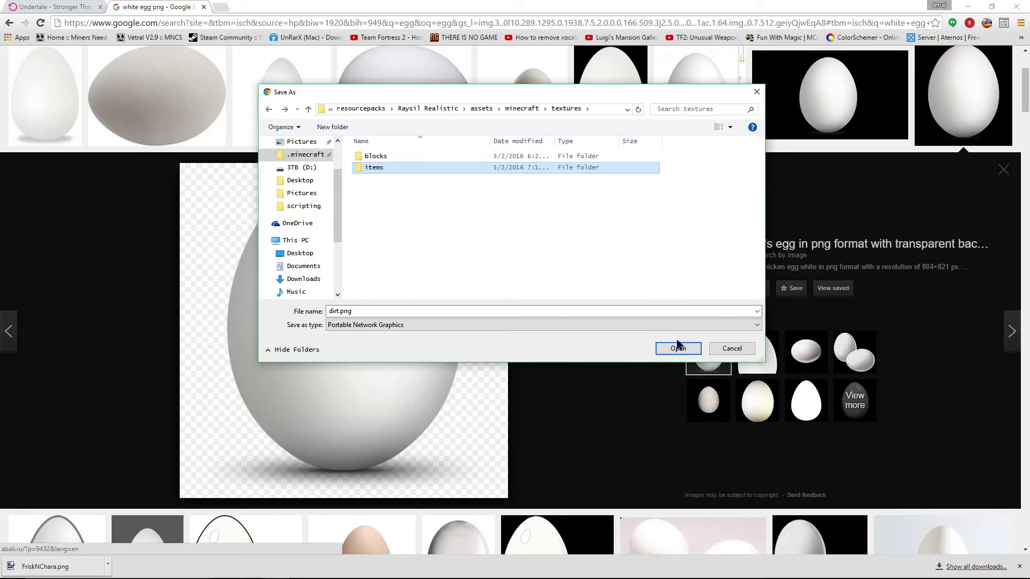
pyautogui.click(676, 348)
pyautogui.doubleClick(651, 311)
pyautogui.write('egg')
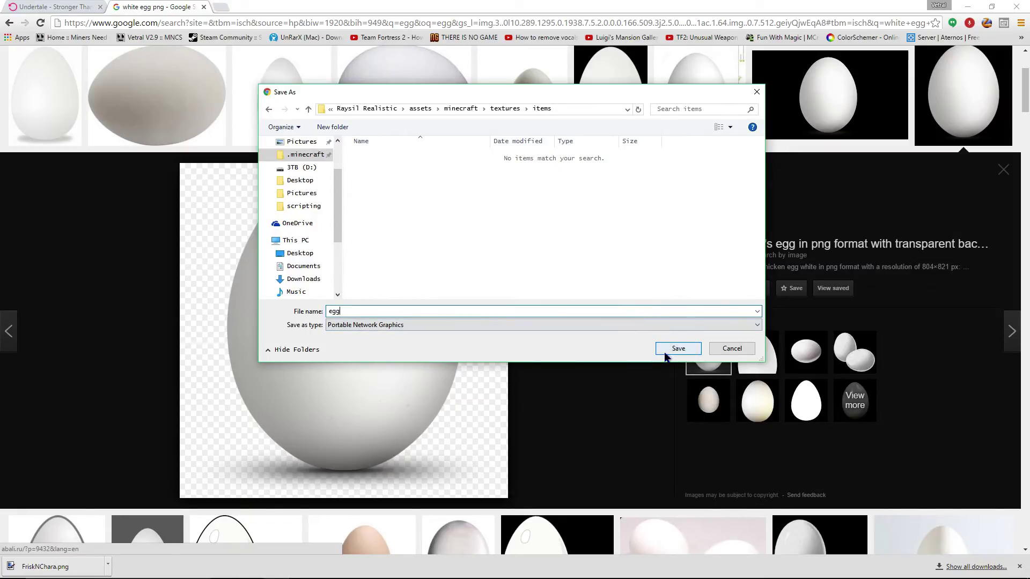
pyautogui.click(666, 352)
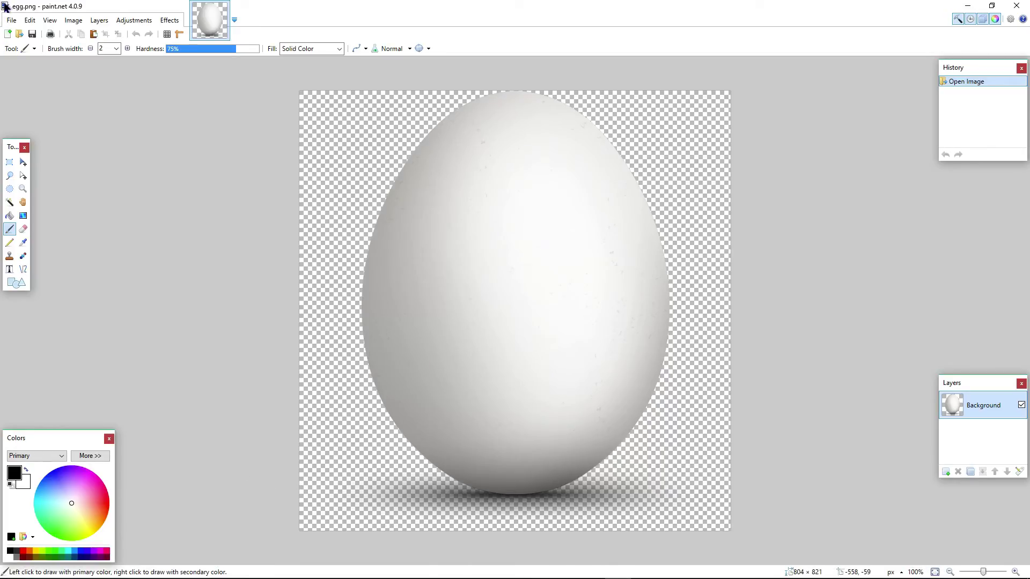
# Resize the egg to 128×821 with the aspect ratio locked, then undo it
pyautogui.click(12, 20)
pyautogui.click(90, 46)
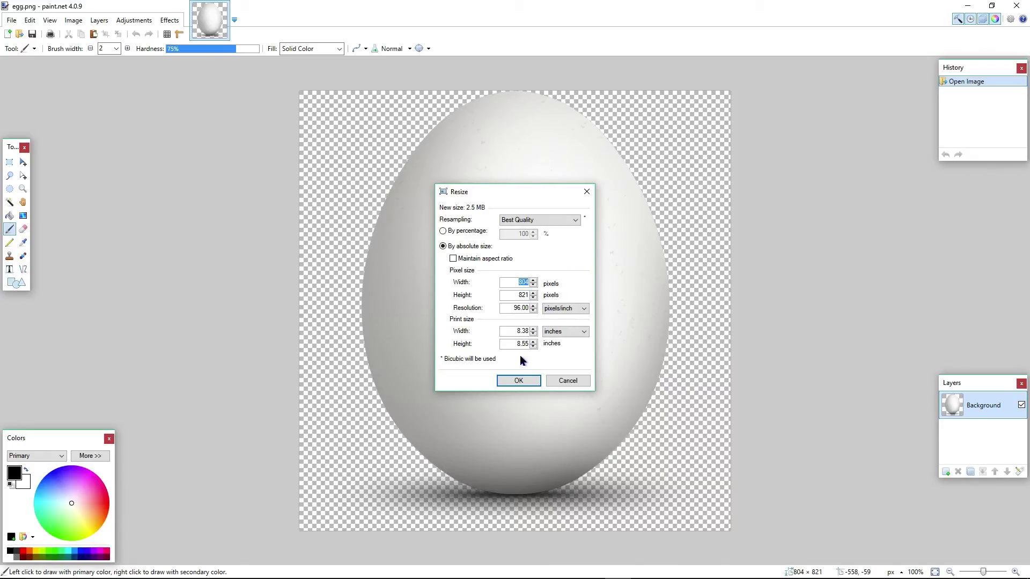
pyautogui.write('128')
pyautogui.click(521, 377)
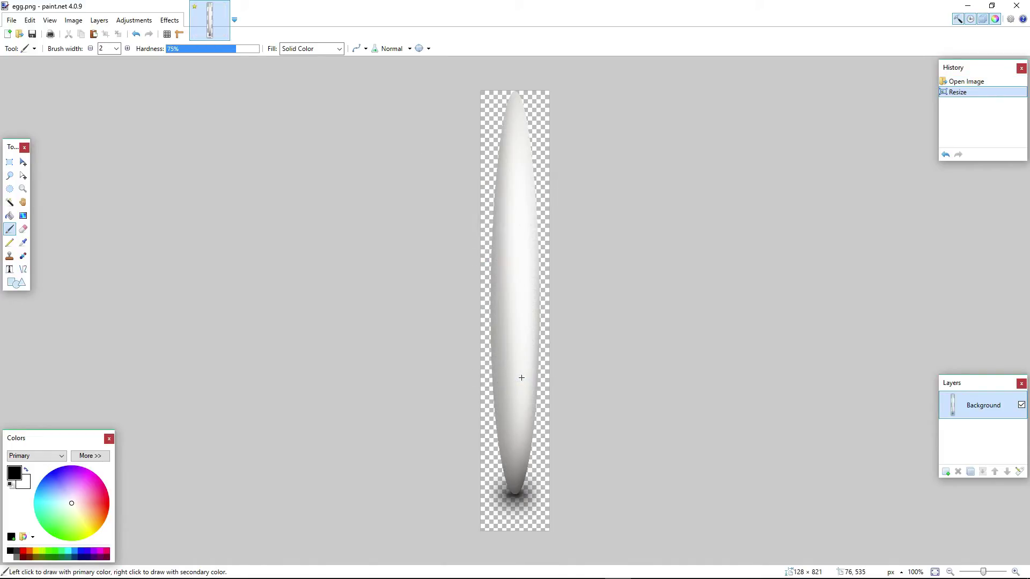
pyautogui.click(945, 154)
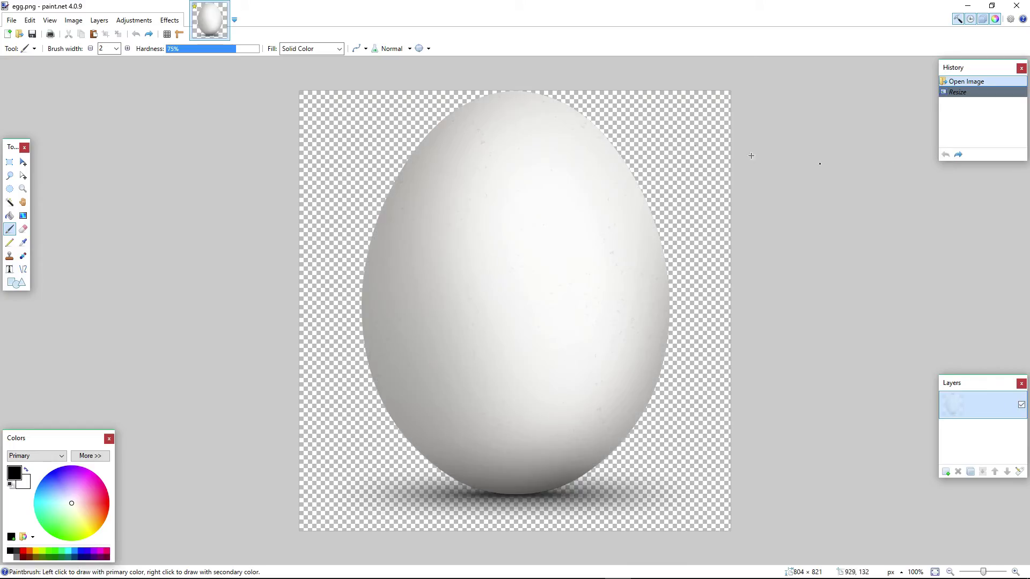
# Resize the egg to 128 × 128 with Maintain aspect ratio unchecked
pyautogui.click(72, 21)
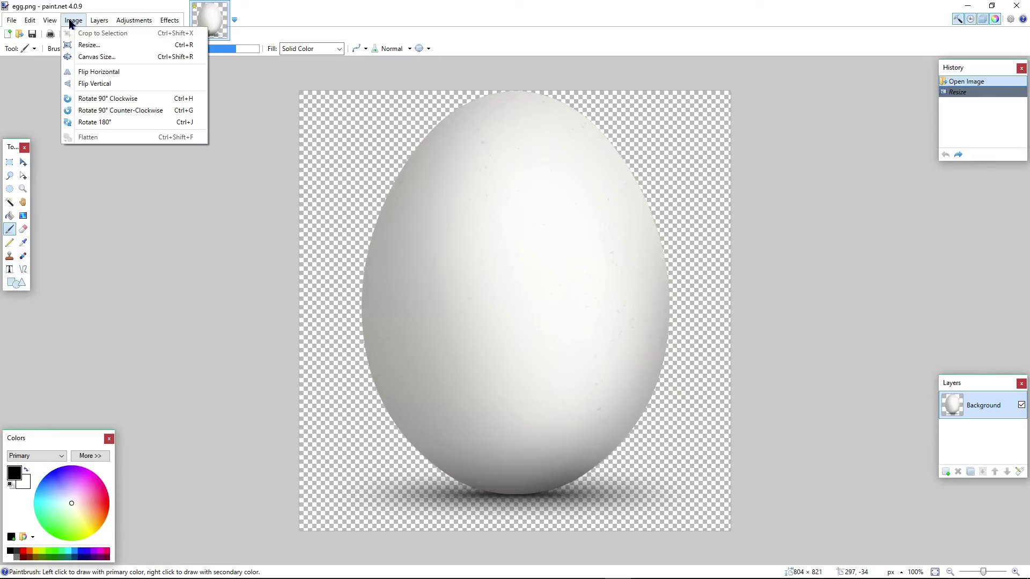
pyautogui.click(89, 45)
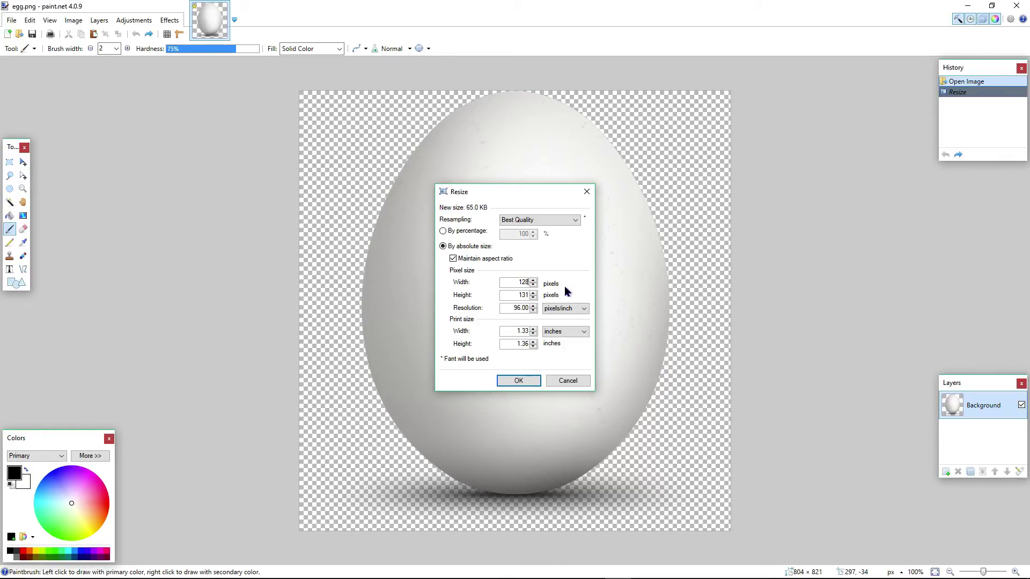
pyautogui.click(485, 261)
pyautogui.click(518, 380)
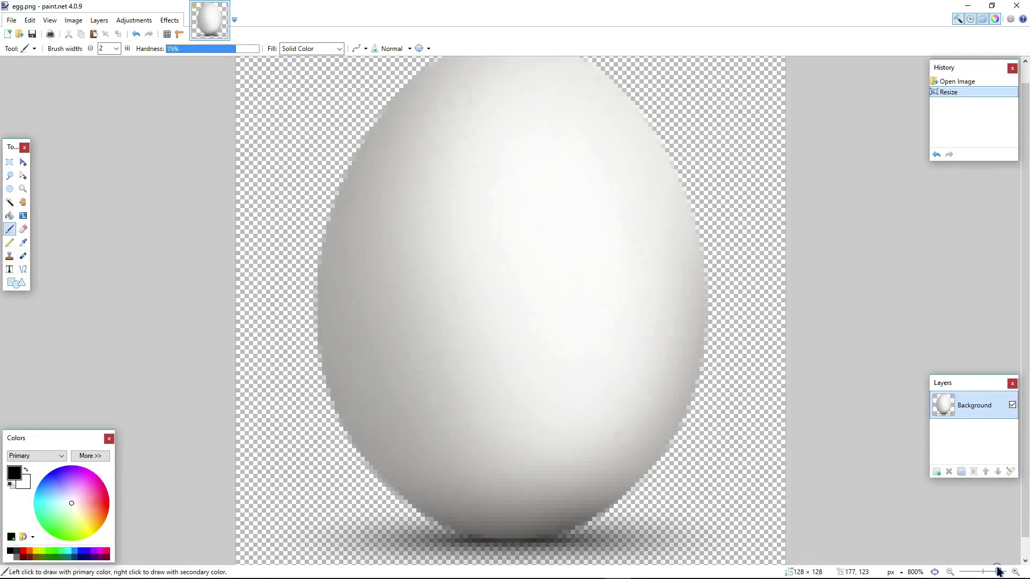
# Select the whole egg, shift it up and stretch it taller, then deselect
pyautogui.moveTo(986, 566); pyautogui.dragTo(994, 572)
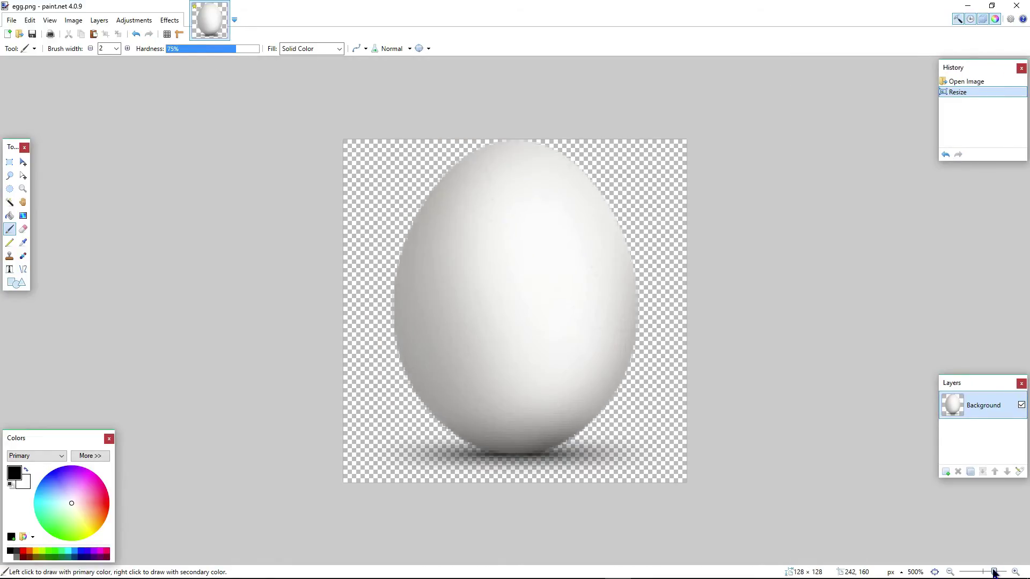
pyautogui.click(10, 162)
pyautogui.moveTo(308, 106); pyautogui.dragTo(724, 507)
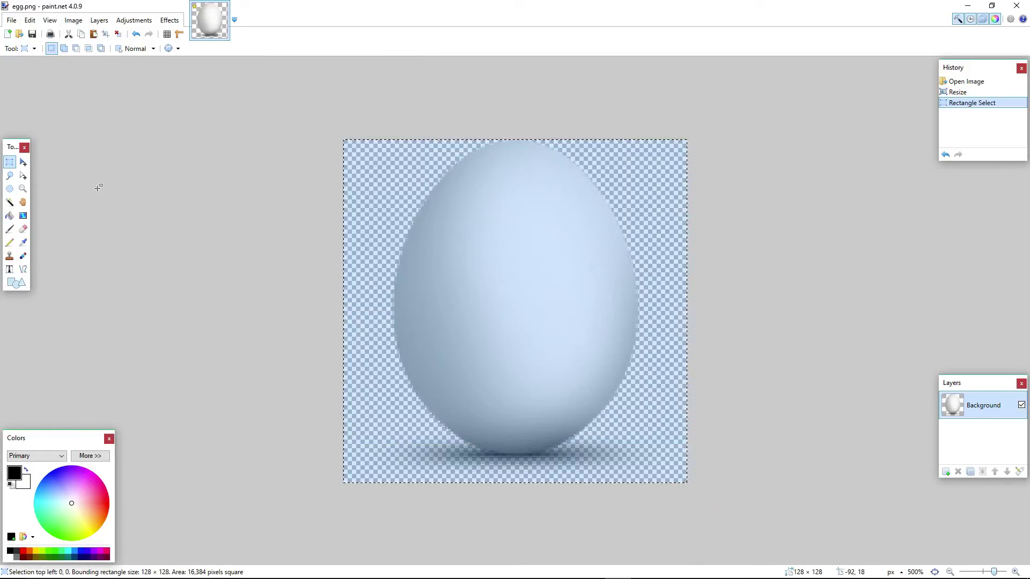
pyautogui.click(23, 162)
pyautogui.moveTo(577, 257); pyautogui.dragTo(577, 276)
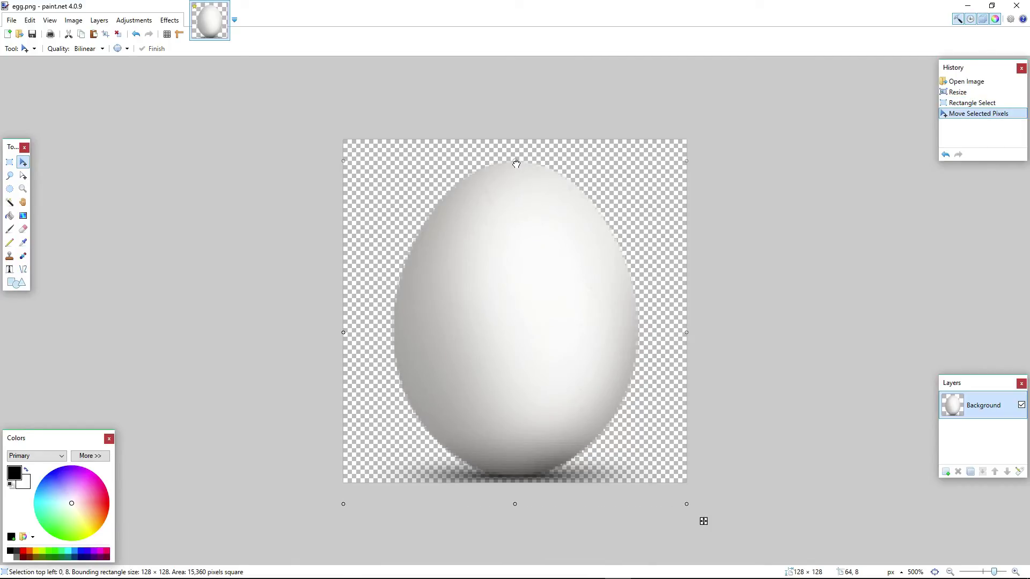
pyautogui.moveTo(518, 165); pyautogui.dragTo(515, 146)
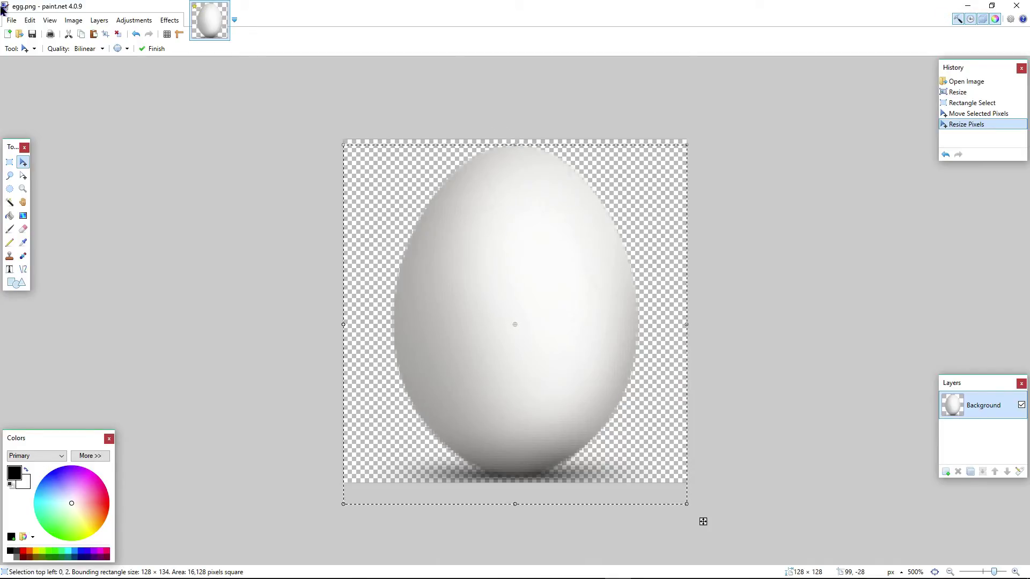
pyautogui.click(30, 20)
pyautogui.click(75, 181)
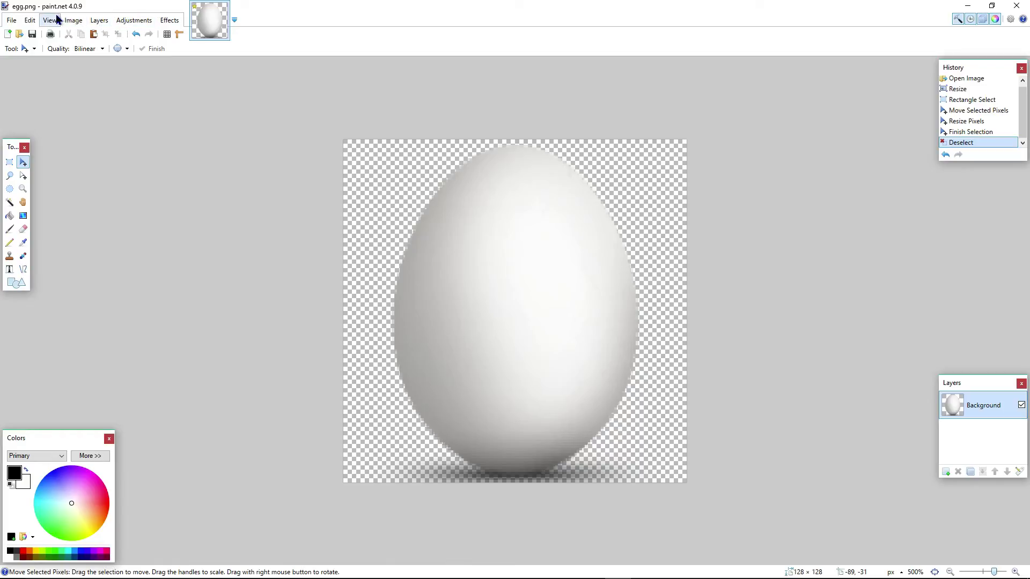
# Confirm the image is 128 × 128 in the Resize dialog without changing it
pyautogui.click(100, 20)
pyautogui.click(49, 13)
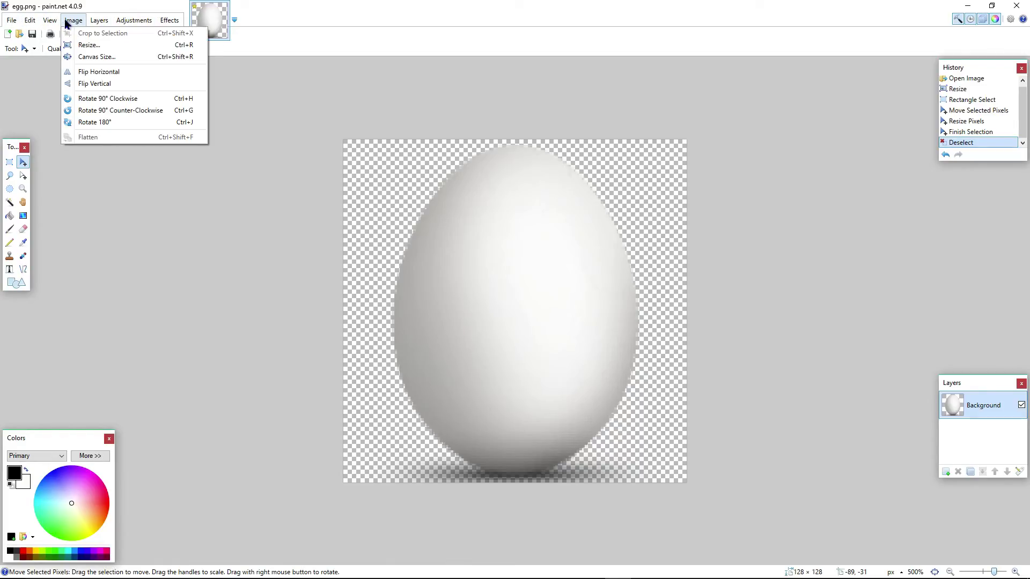
pyautogui.click(85, 46)
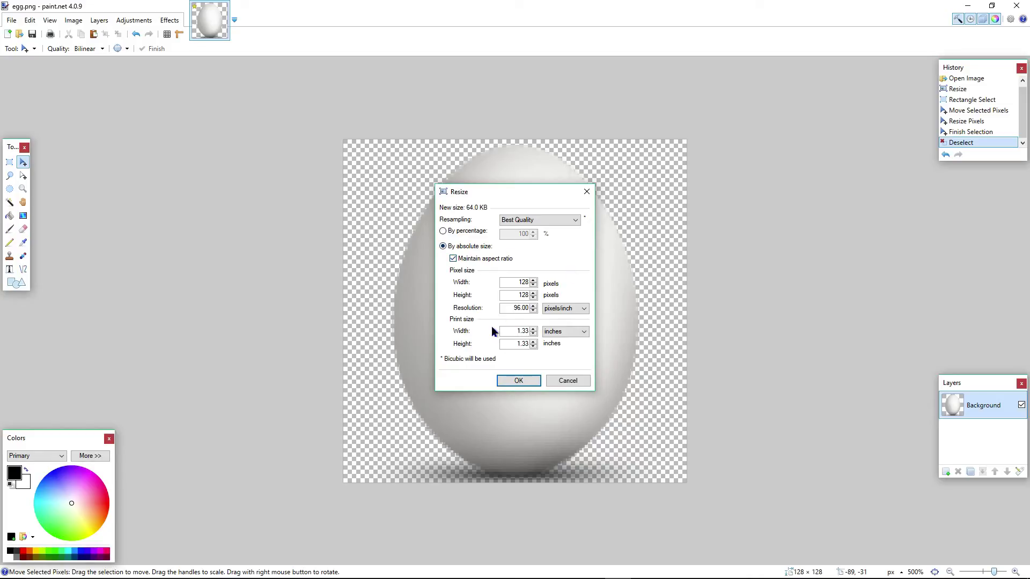
pyautogui.click(503, 379)
pyautogui.hotkey('alt', 'i')
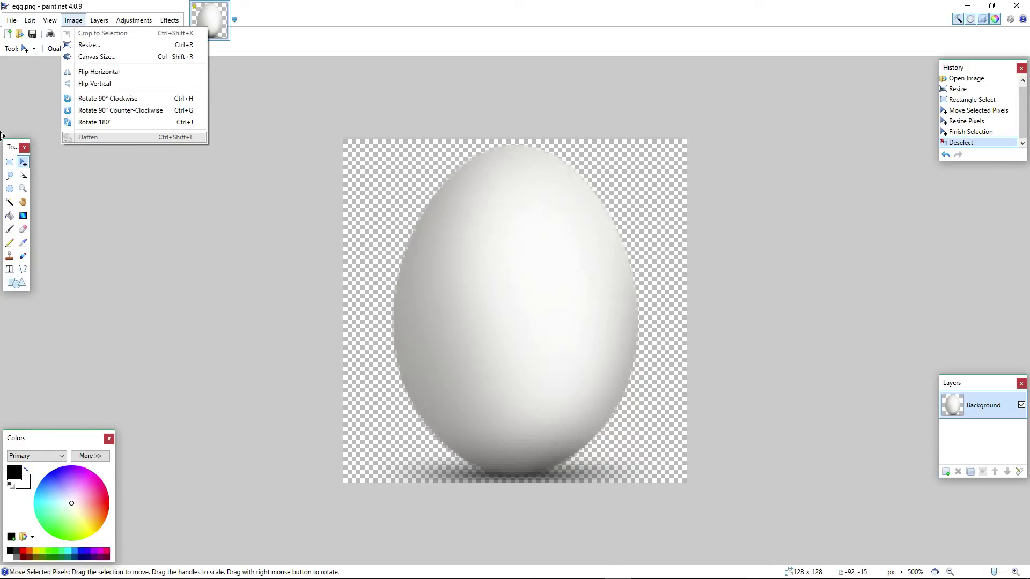
pyautogui.press('Escape')
# Save the edited egg as PNG and close paint.net
pyautogui.click(11, 20)
pyautogui.click(27, 92)
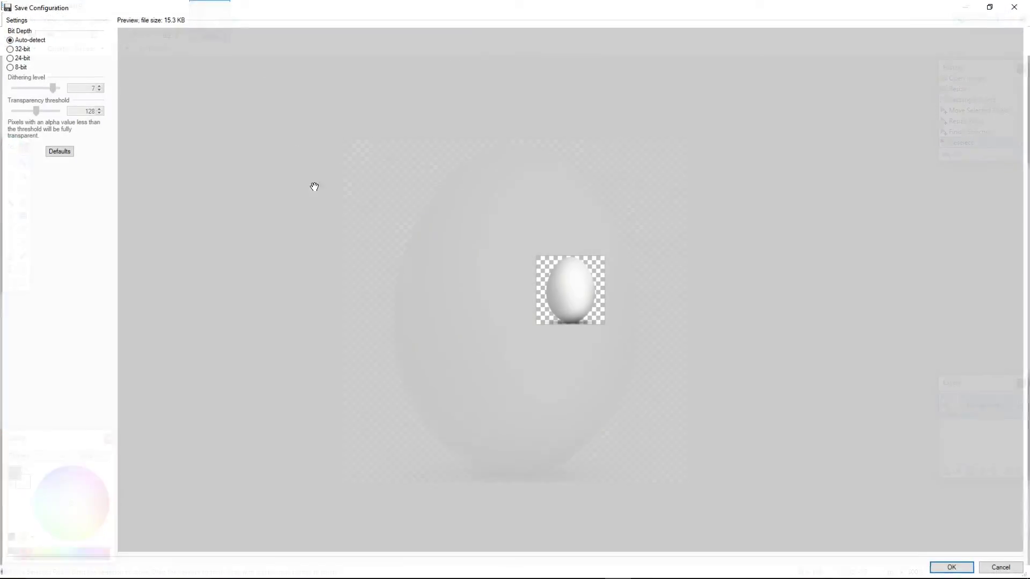
pyautogui.click(951, 568)
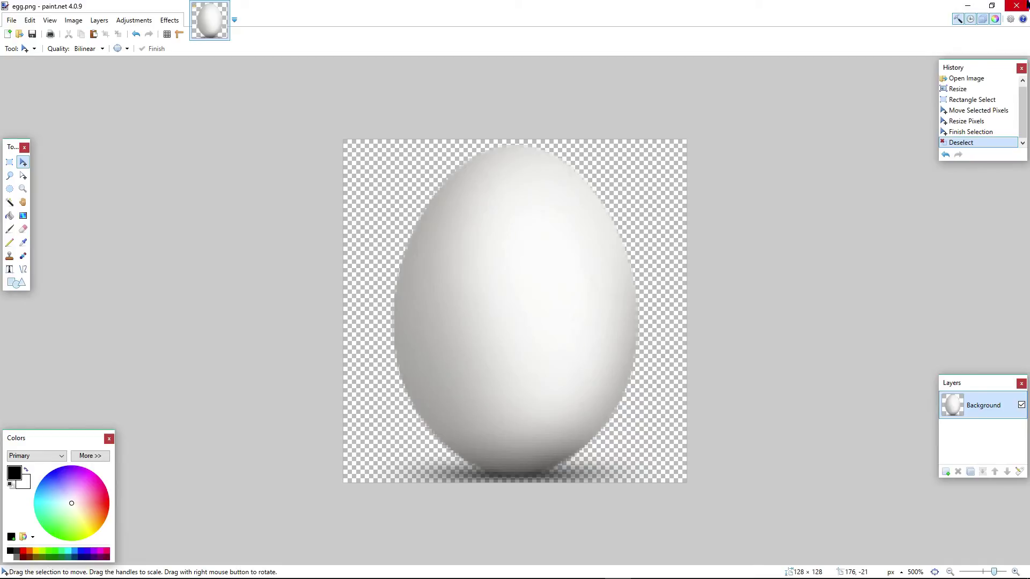
pyautogui.click(1016, 5)
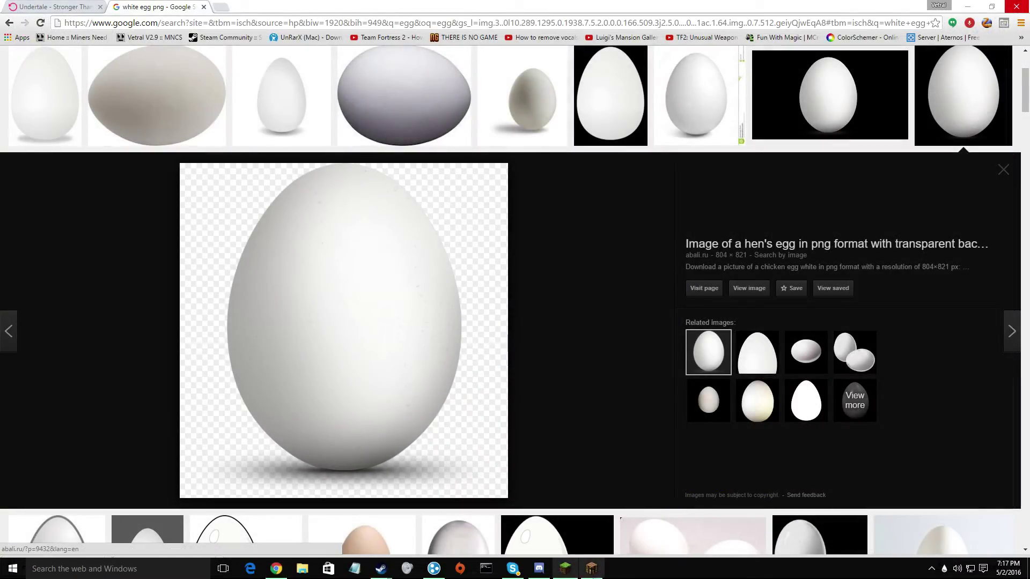
# Put a searched egg in the hotbar, throw it, and select it again in slot 1
pyautogui.hotkey('alt', 'Tab')
pyautogui.click(515, 188)
pyautogui.write('eeg')
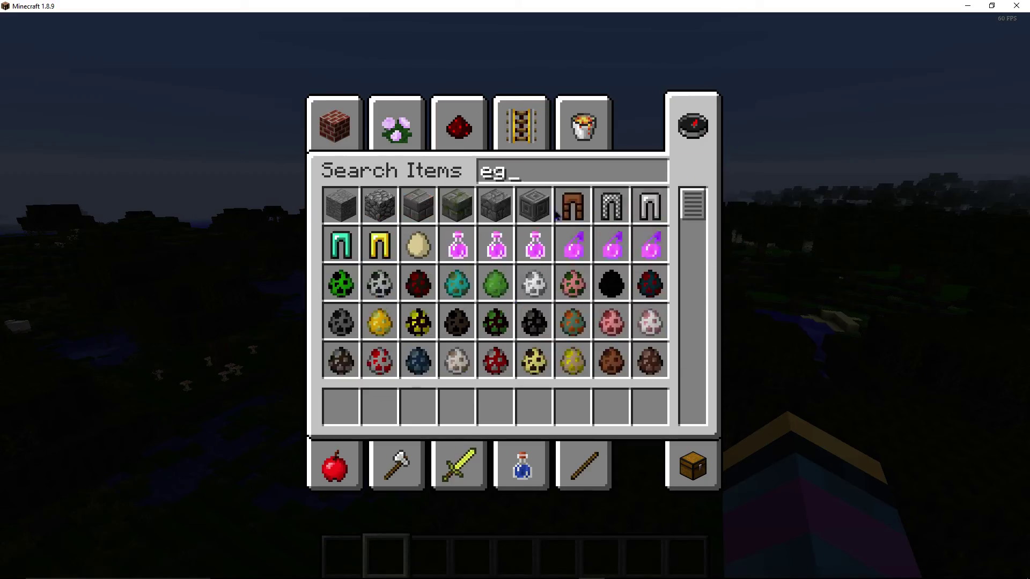
pyautogui.press('Escape')
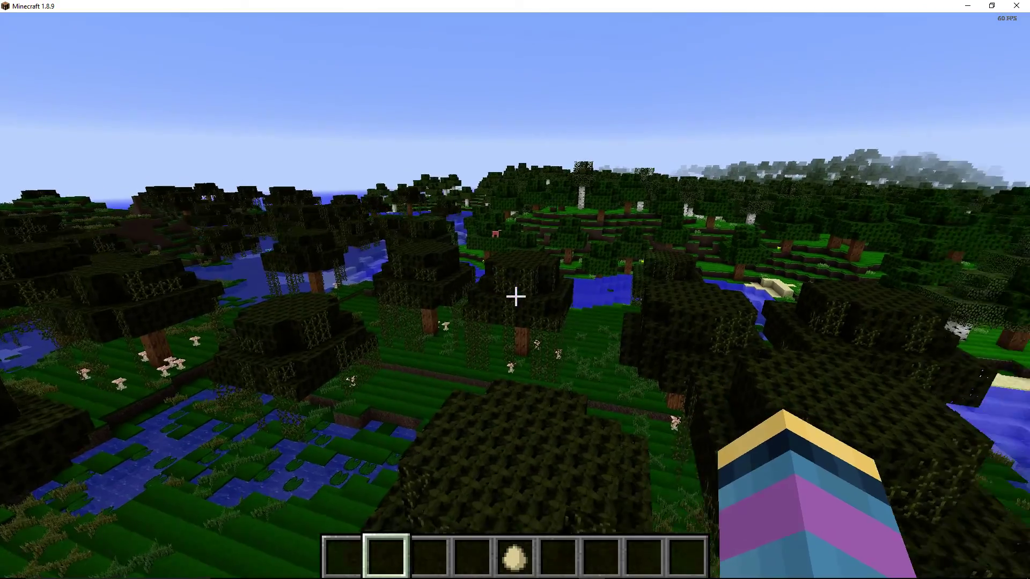
pyautogui.press('5')
pyautogui.rightClick(515, 296)
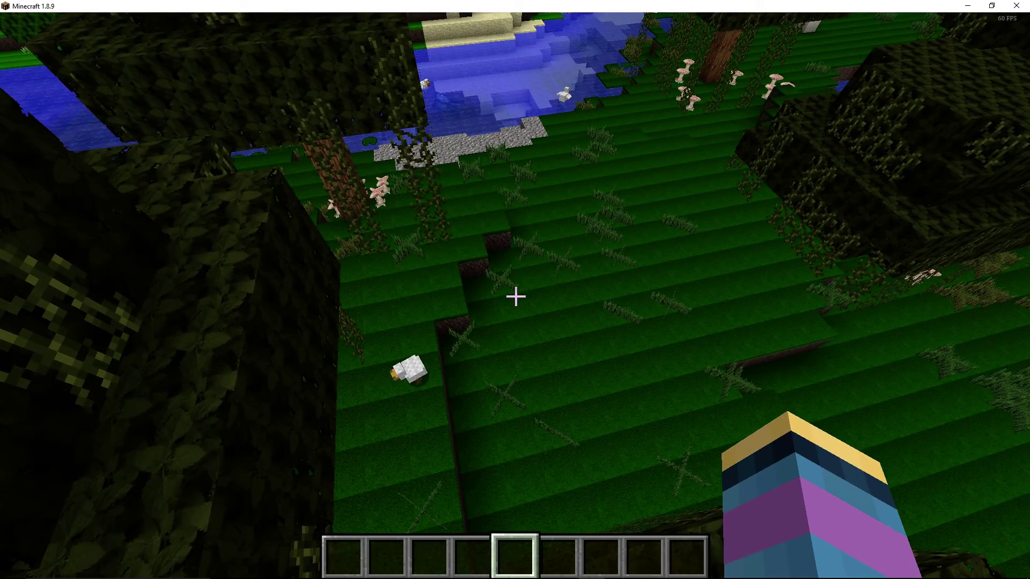
pyautogui.press('F3')
pyautogui.press('F3')
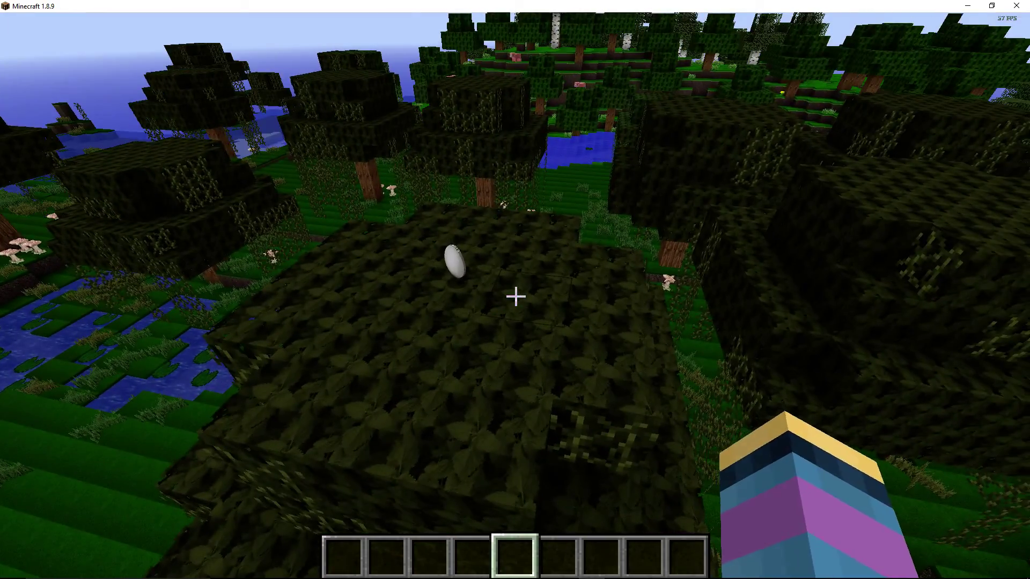
pyautogui.press('1')
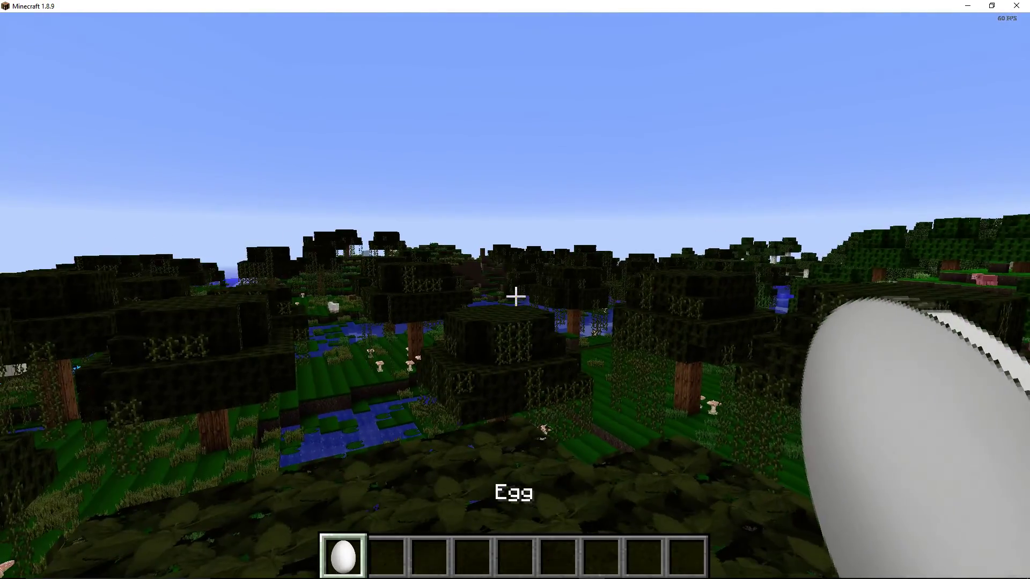
pyautogui.rightClick(515, 296)
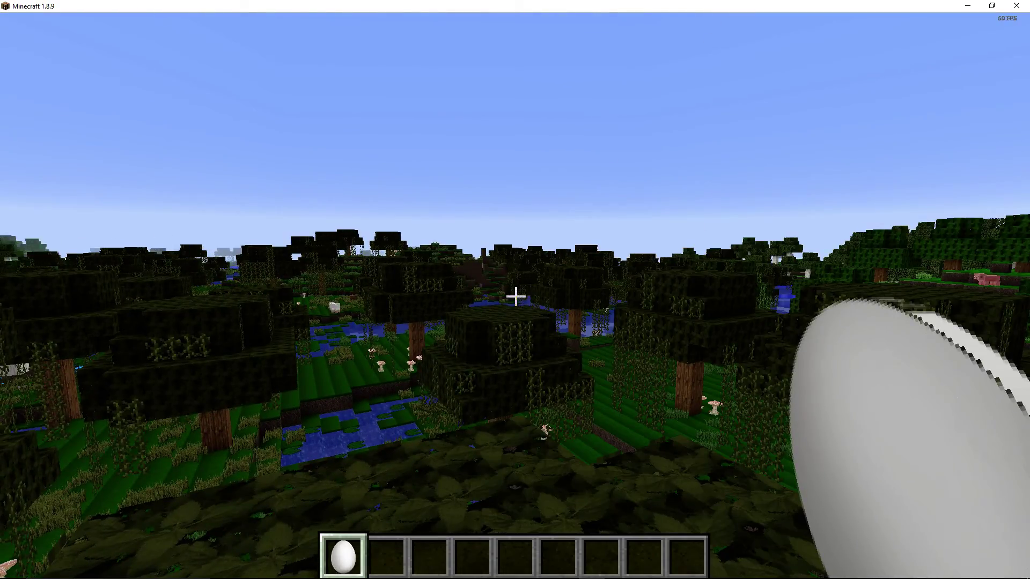
pyautogui.press('w')
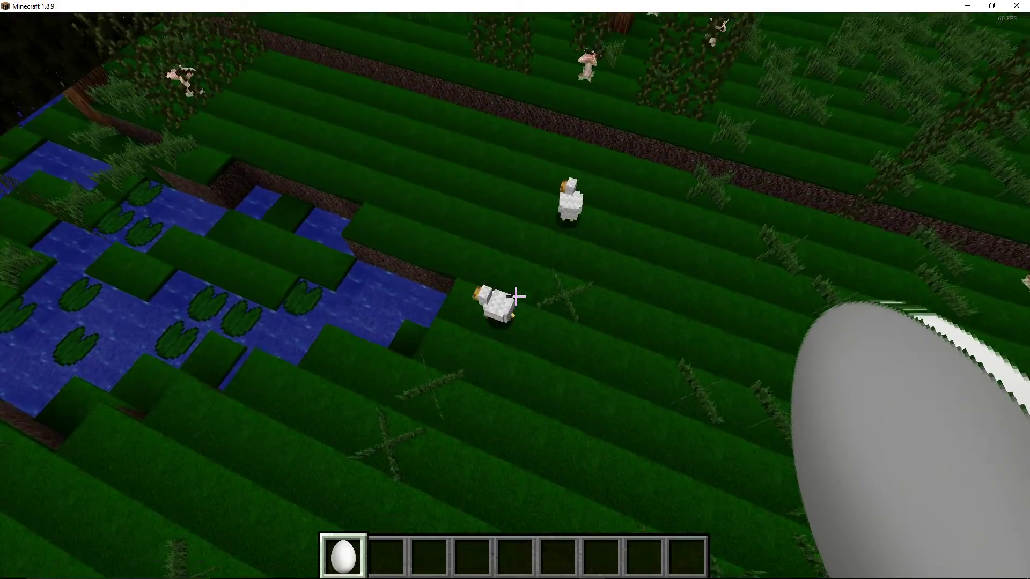
pyautogui.press('e')
pyautogui.press('e')
pyautogui.press('2')
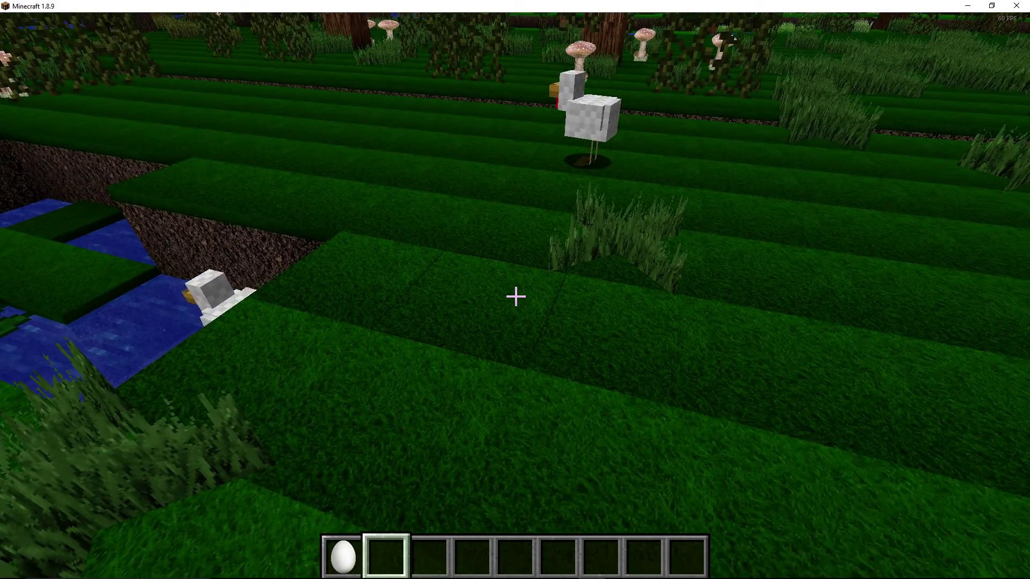
pyautogui.press('e')
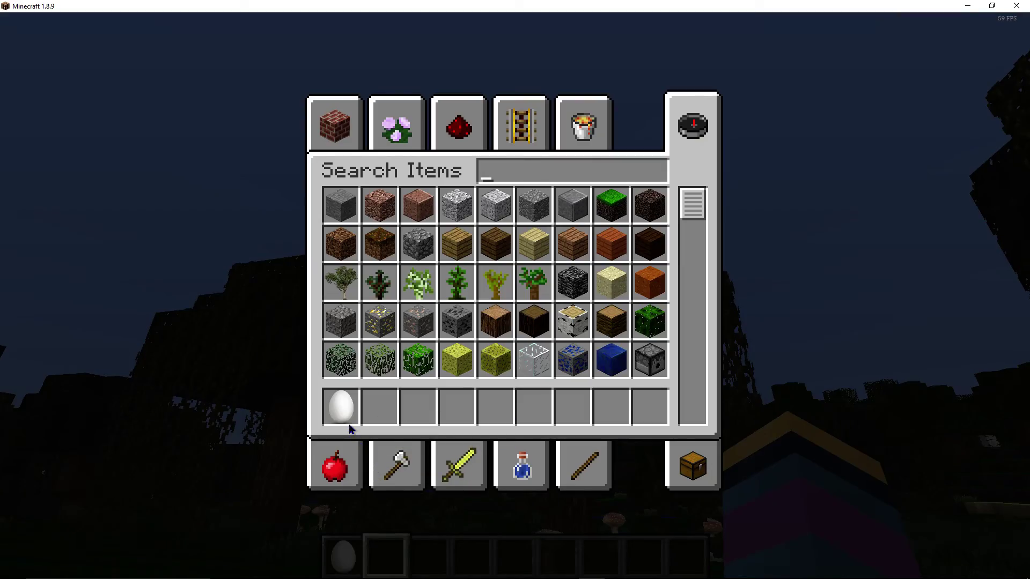
pyautogui.press('e')
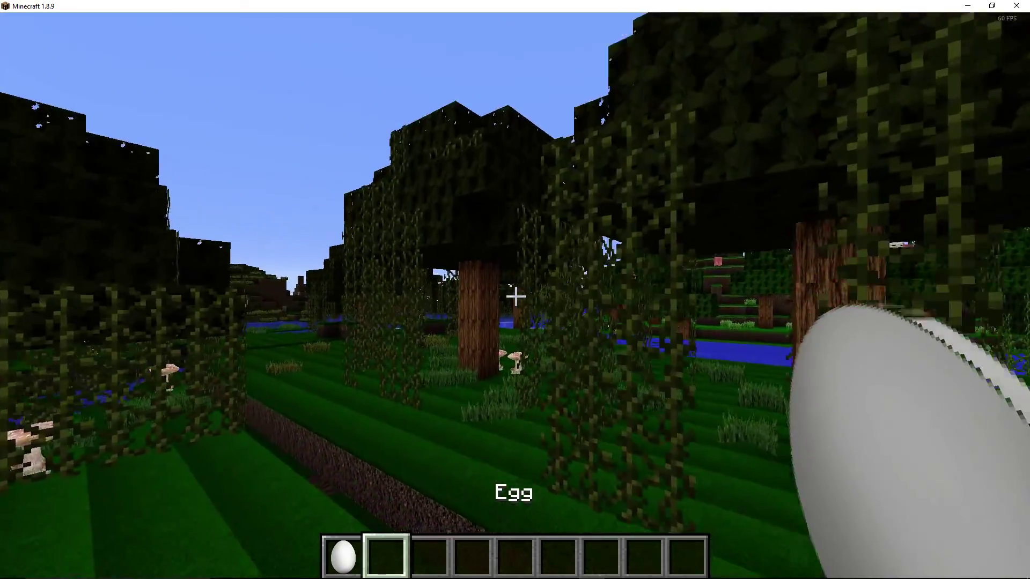
# Activate the CustomInventory pack in Resource Packs, then resume play in the swamp
pyautogui.press('Escape')
pyautogui.click(457, 338)
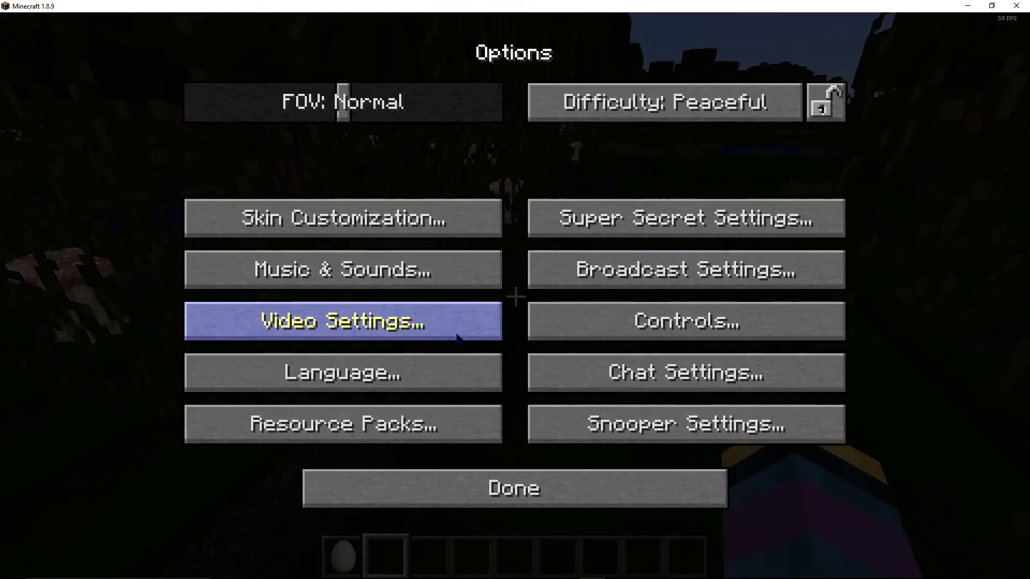
pyautogui.click(355, 427)
pyautogui.scroll(-1, 115, 225)
pyautogui.scroll(-3, 116, 225)
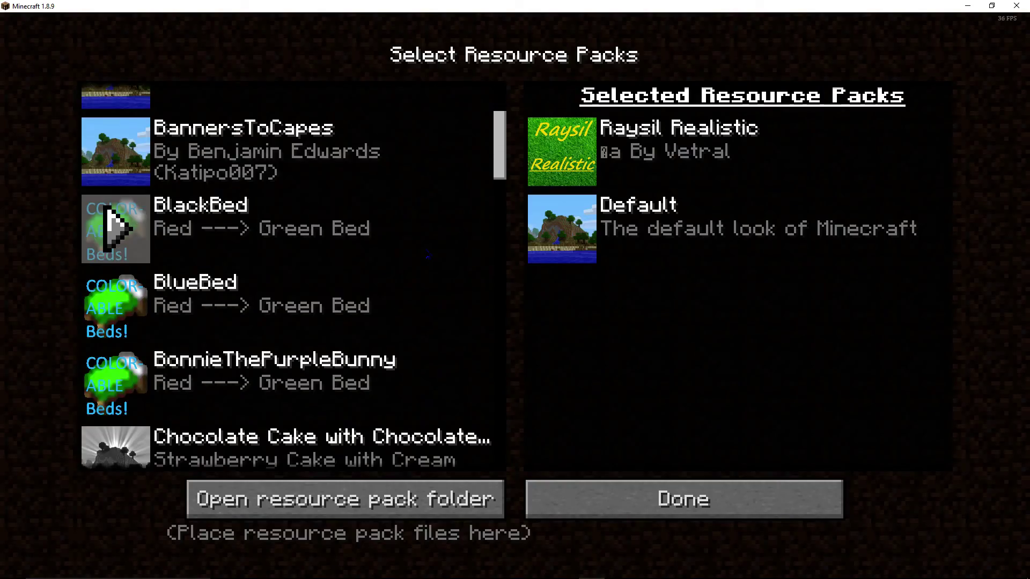
pyautogui.scroll(-2, 114, 226)
pyautogui.scroll(-3, 115, 225)
pyautogui.scroll(-1, 116, 265)
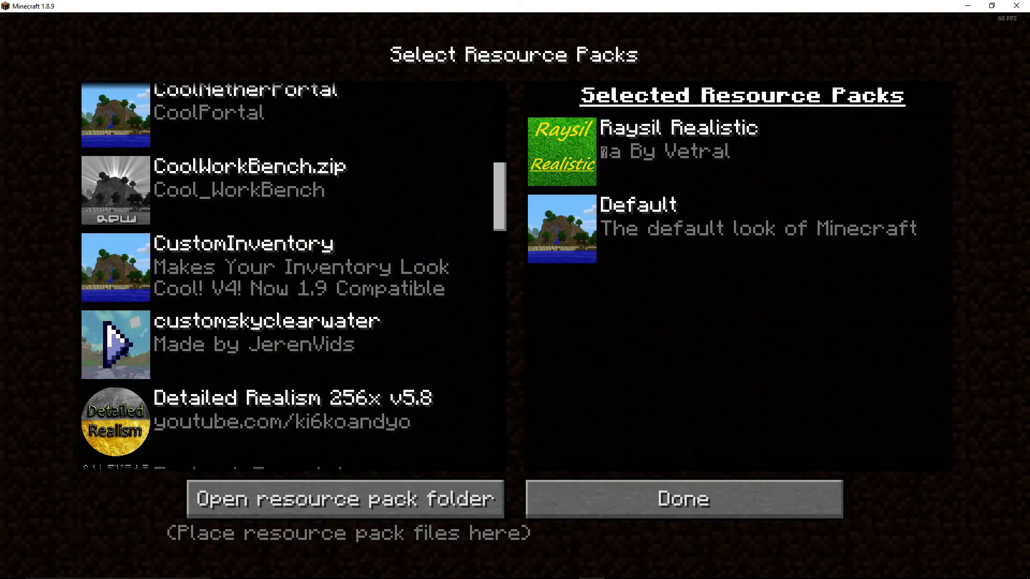
pyautogui.scroll(-1, 115, 342)
pyautogui.click(116, 225)
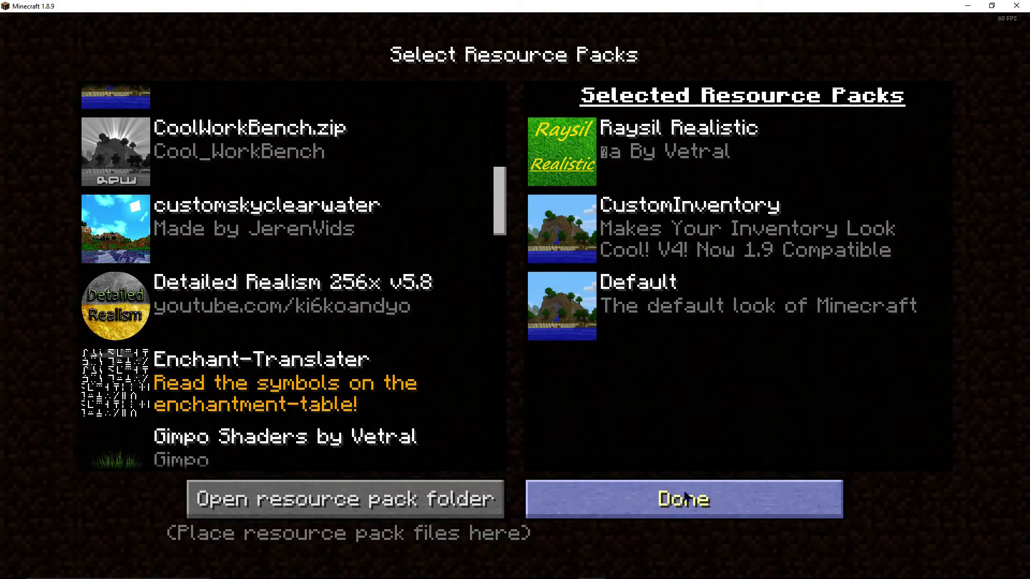
pyautogui.click(684, 497)
pyautogui.press('Escape')
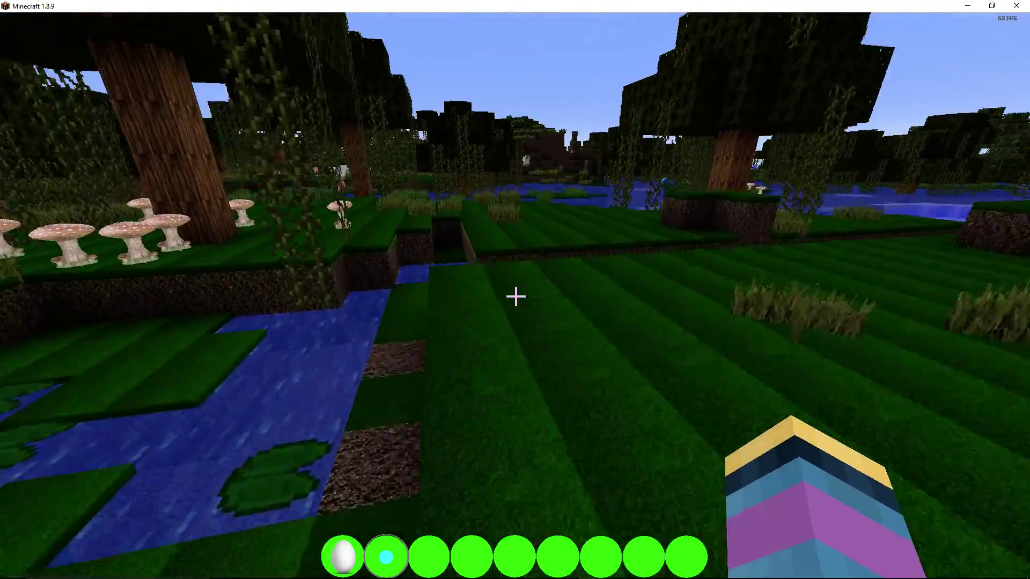
# Select the egg and view the restyled survival inventory, then close it
pyautogui.press('1')
pyautogui.press('e')
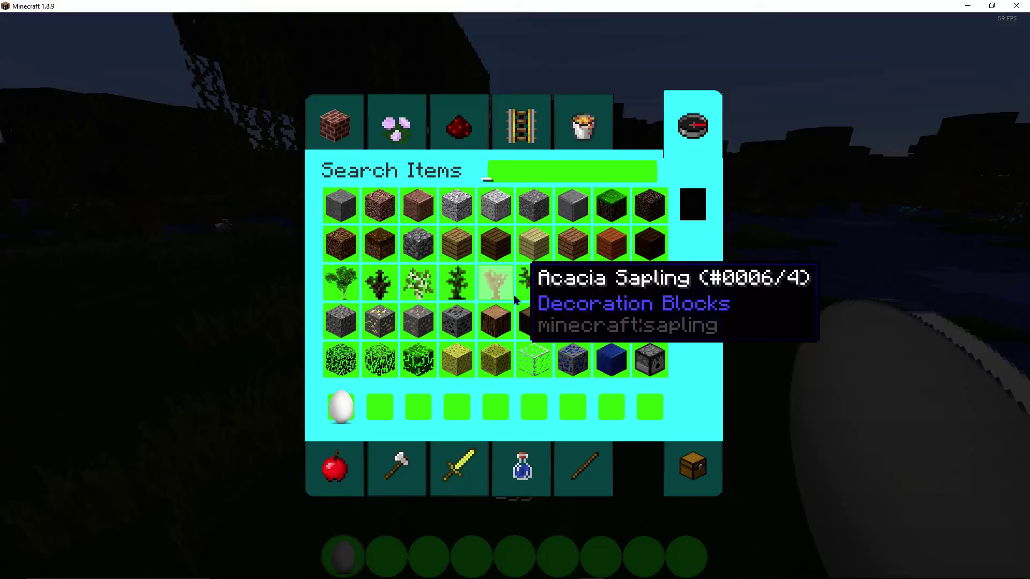
pyautogui.click(693, 467)
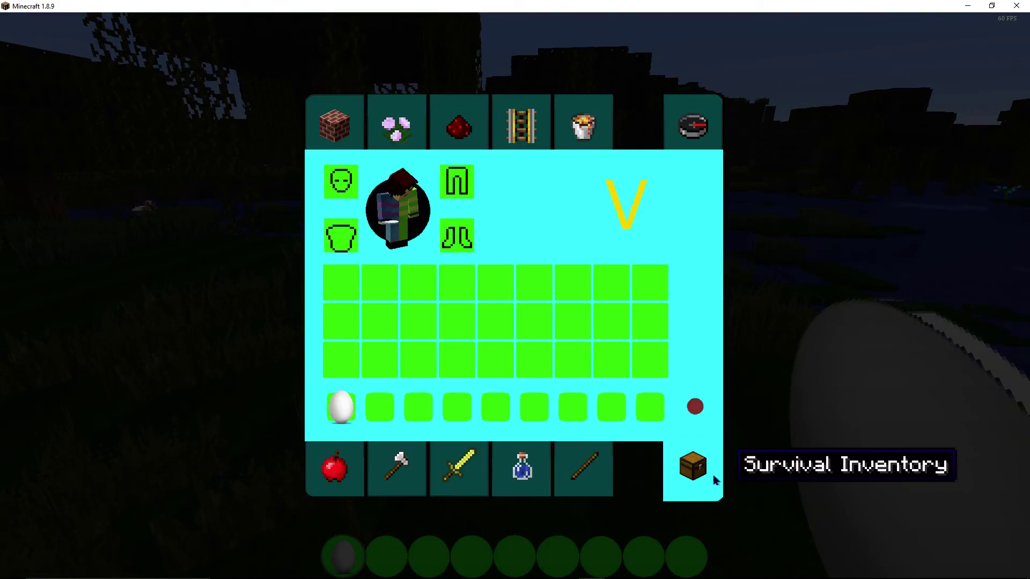
pyautogui.press('e')
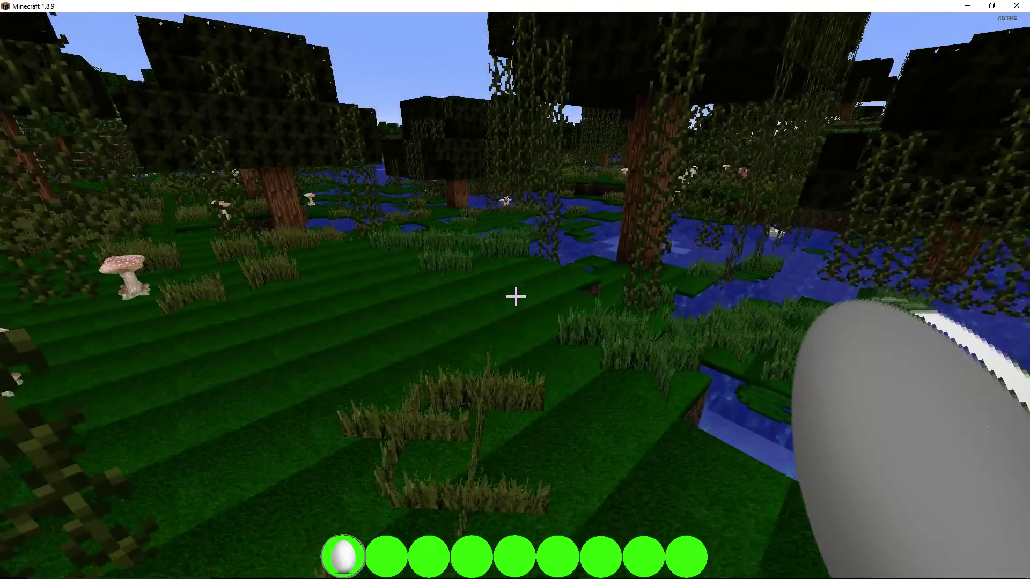
# Walk across the pond past the sheep toward the pig
pyautogui.press('2')
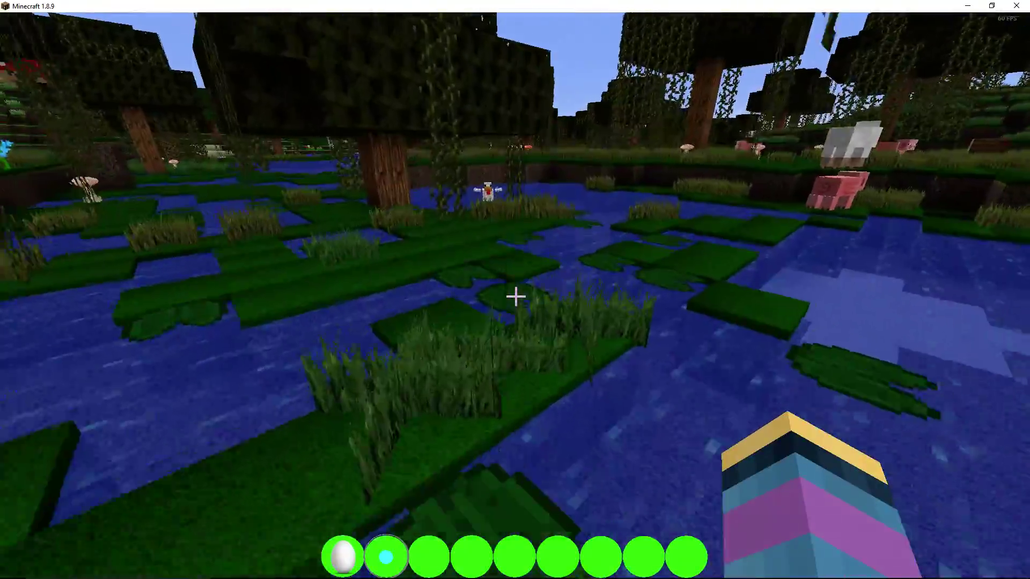
pyautogui.press('w')
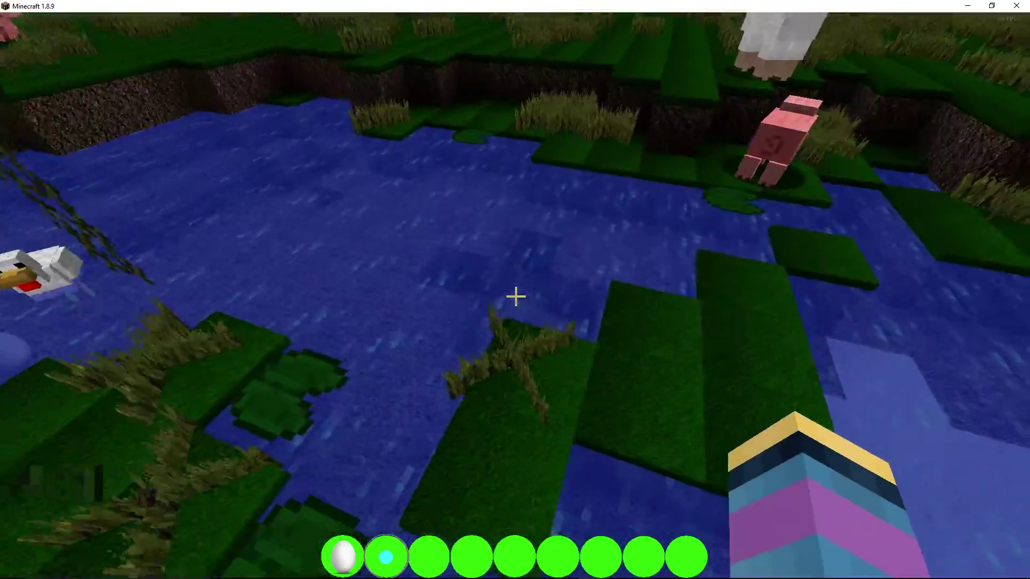
pyautogui.press('w')
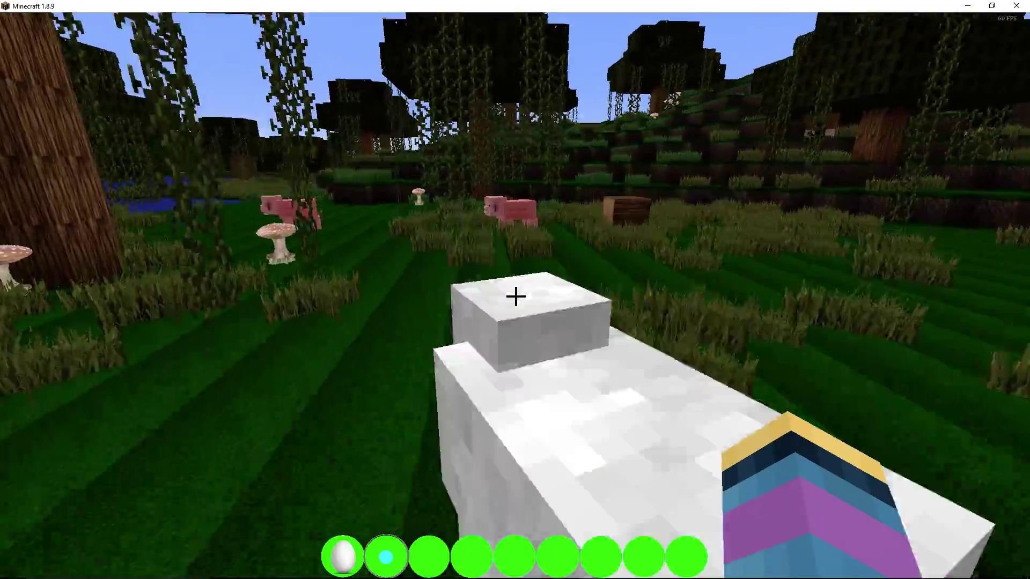
pyautogui.press('w')
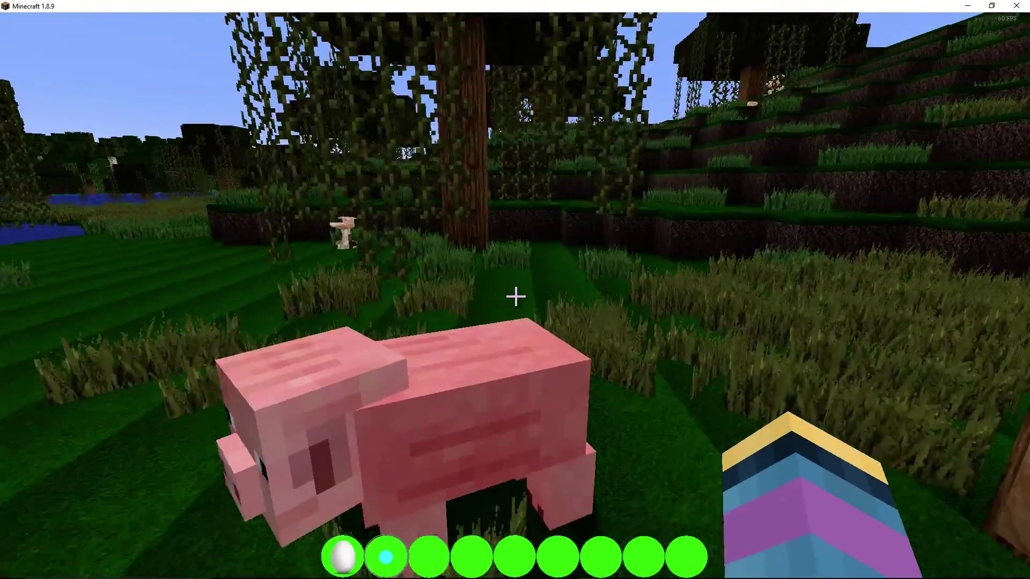
# Throw three eggs into the sky, switching between the egg and striped block
pyautogui.press('1')
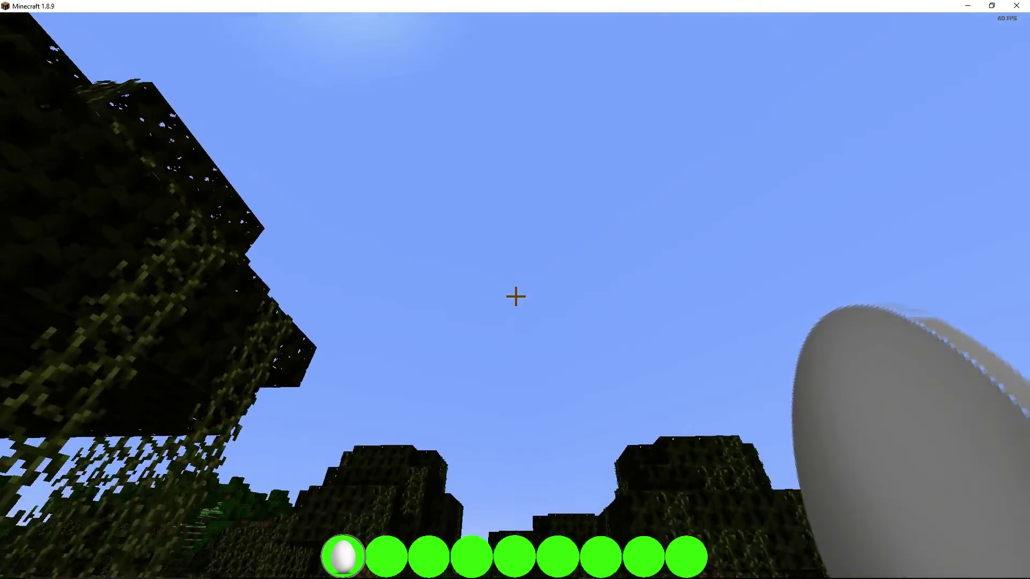
pyautogui.rightClick(515, 296)
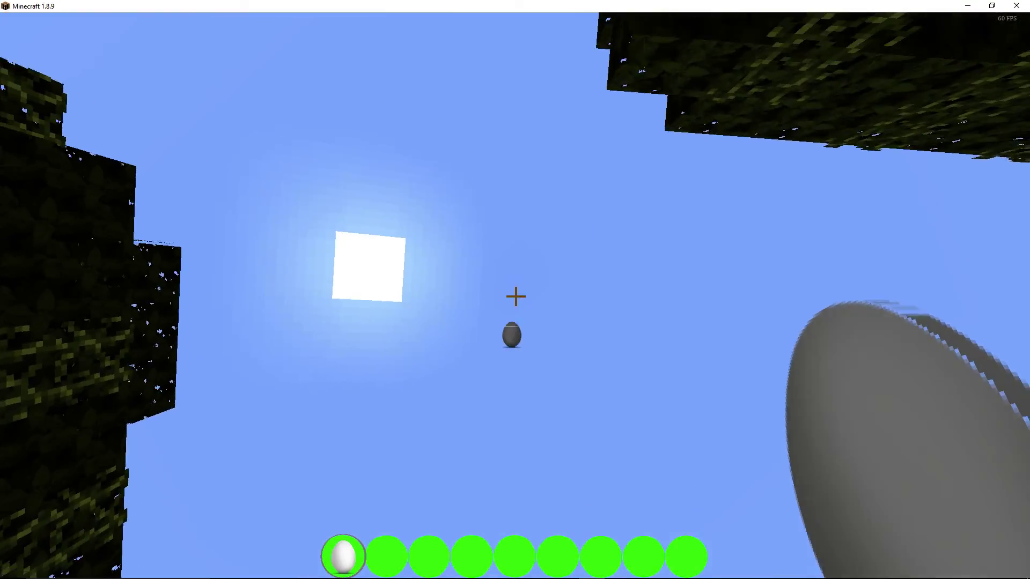
pyautogui.rightClick(515, 297)
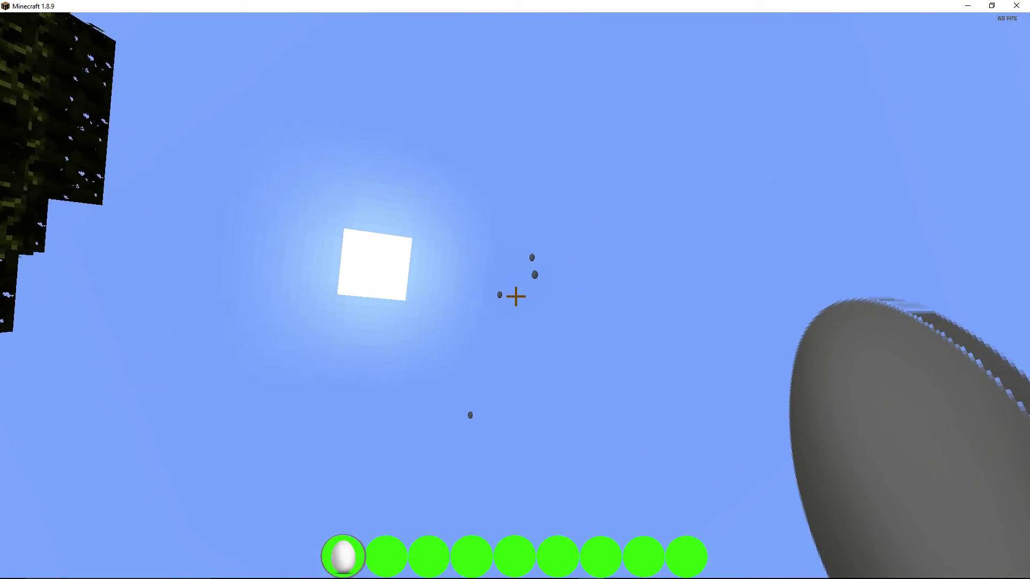
pyautogui.press('2')
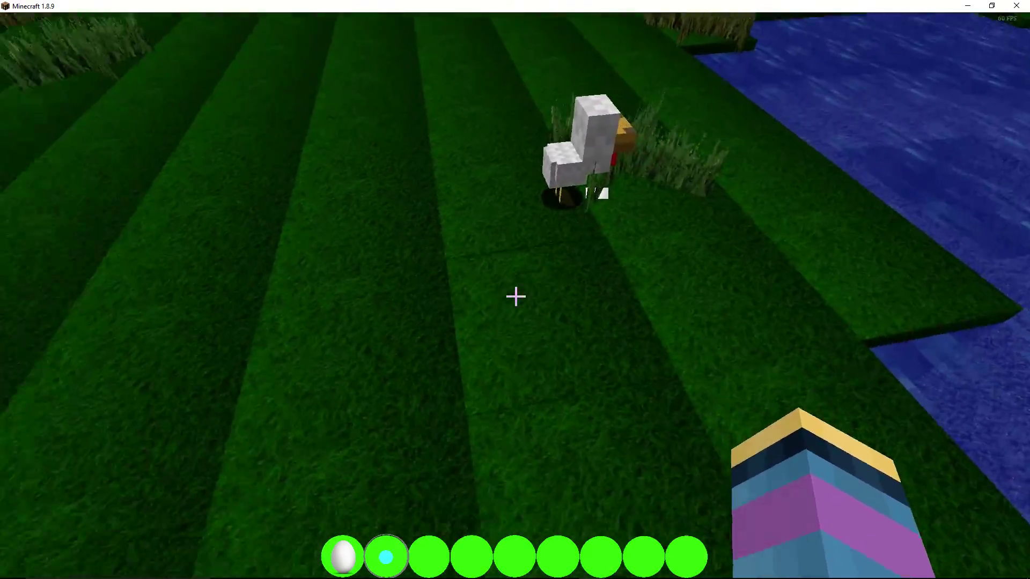
pyautogui.press('1')
pyautogui.rightClick(515, 296)
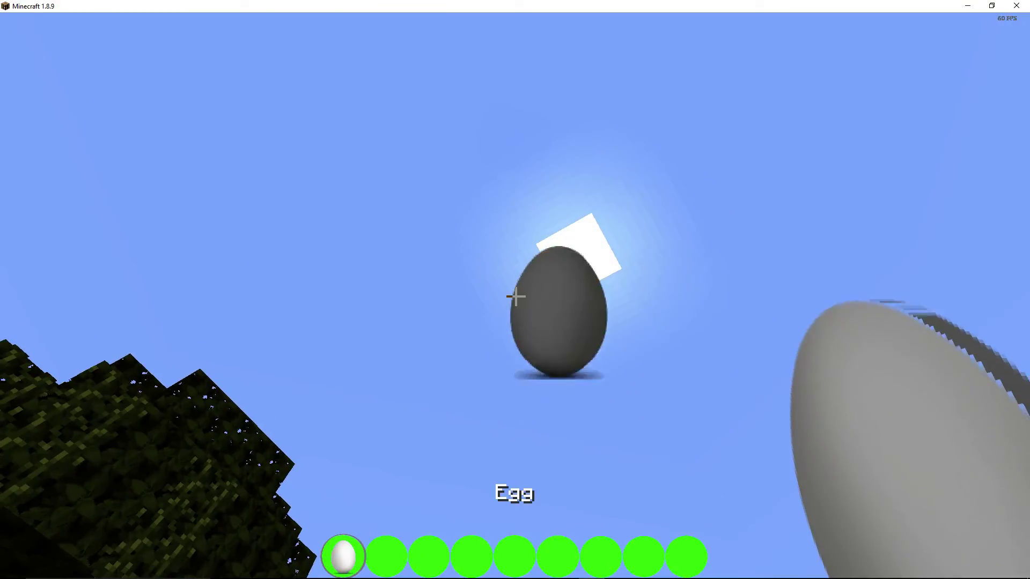
pyautogui.press('2')
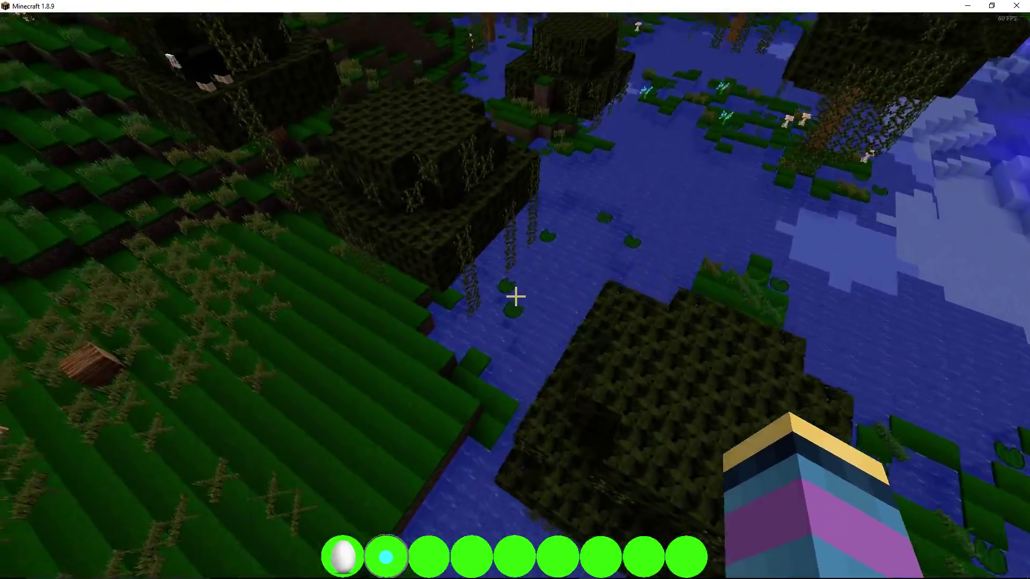
# Reopen the inventory with the egg selected and pause the game
pyautogui.press('1')
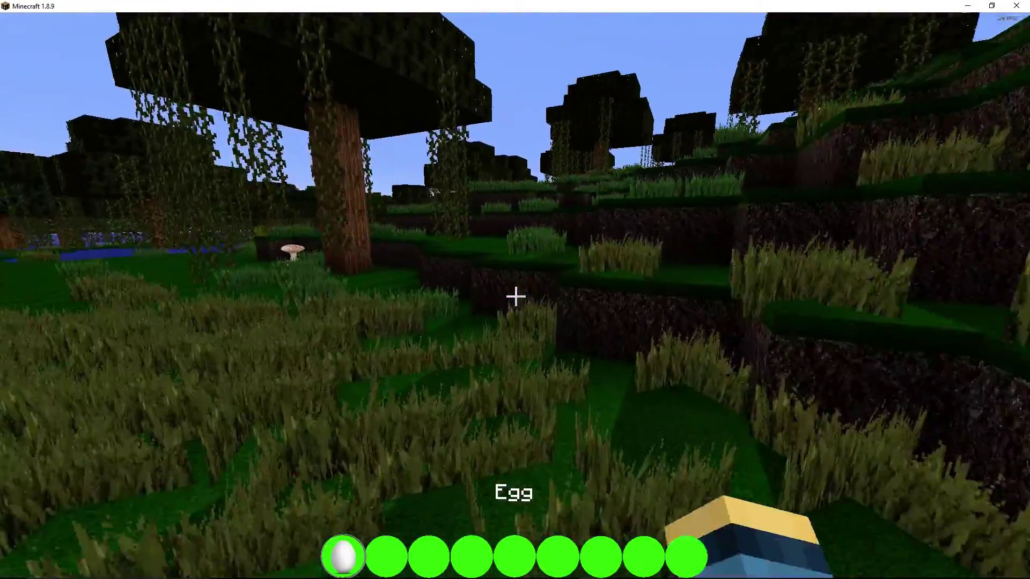
pyautogui.press('e')
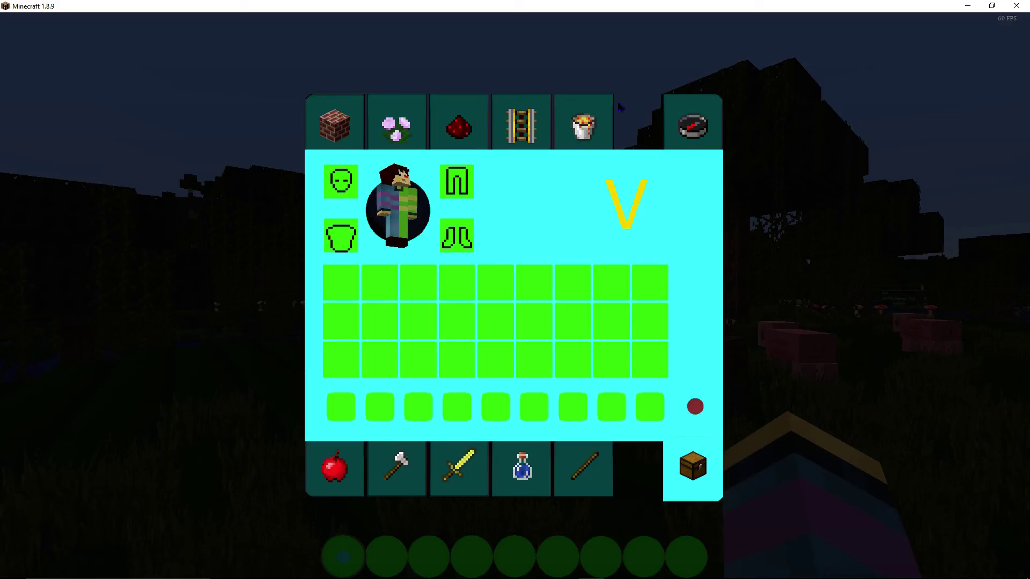
pyautogui.press('Escape')
pyautogui.press('Escape')
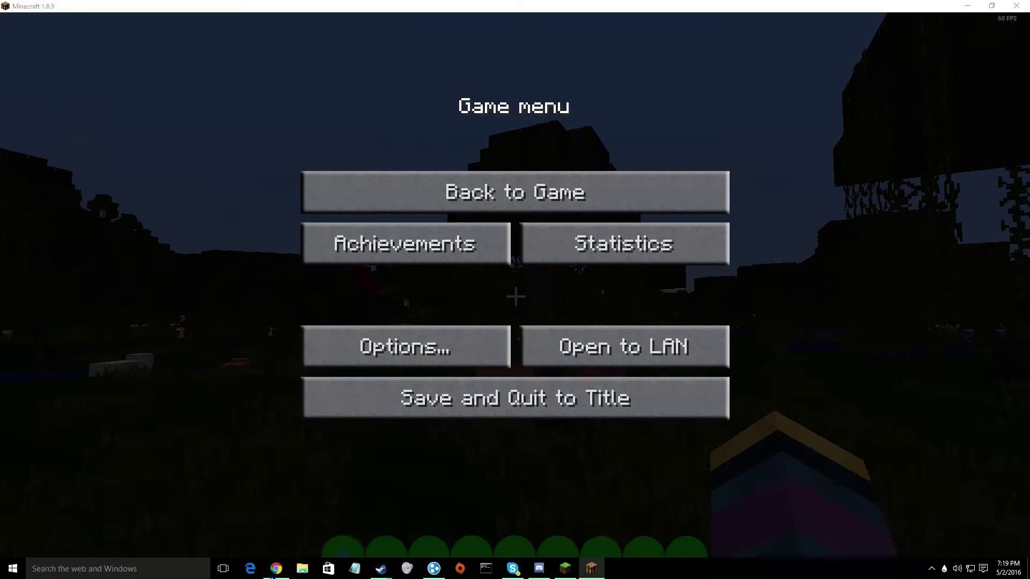
# Open the .minecraft folder from File Explorer's taskbar jump list and start editing its path
pyautogui.click(276, 568)
pyautogui.scroll(3, 236, 375)
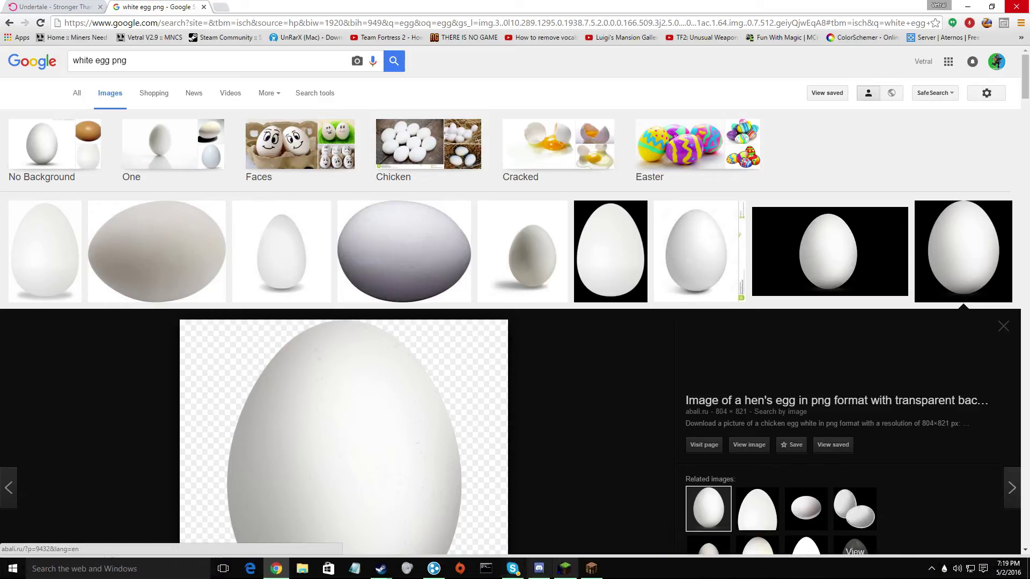
pyautogui.click(591, 568)
pyautogui.rightClick(302, 568)
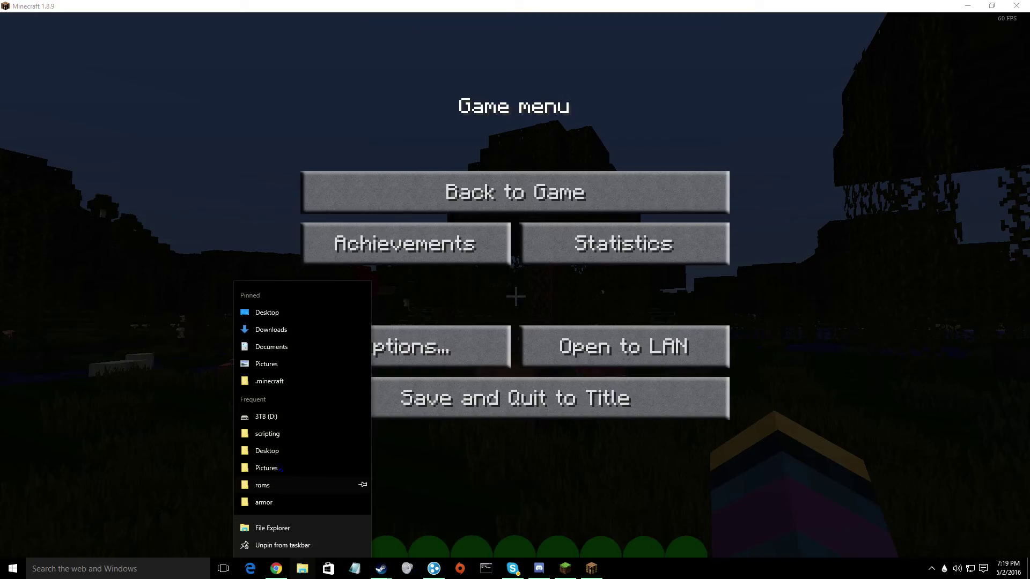
pyautogui.click(274, 380)
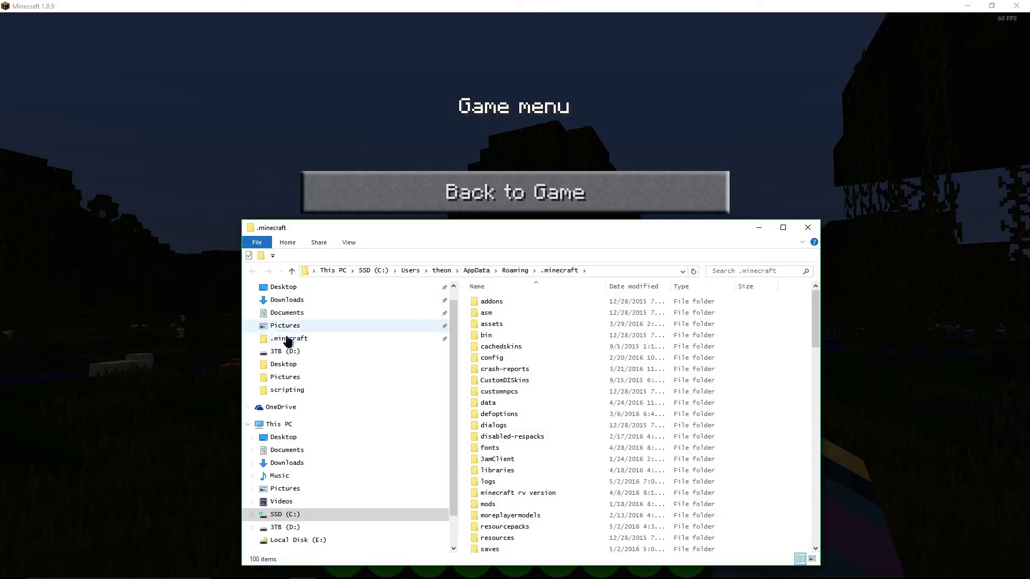
pyautogui.click(604, 272)
pyautogui.write('esourcep')
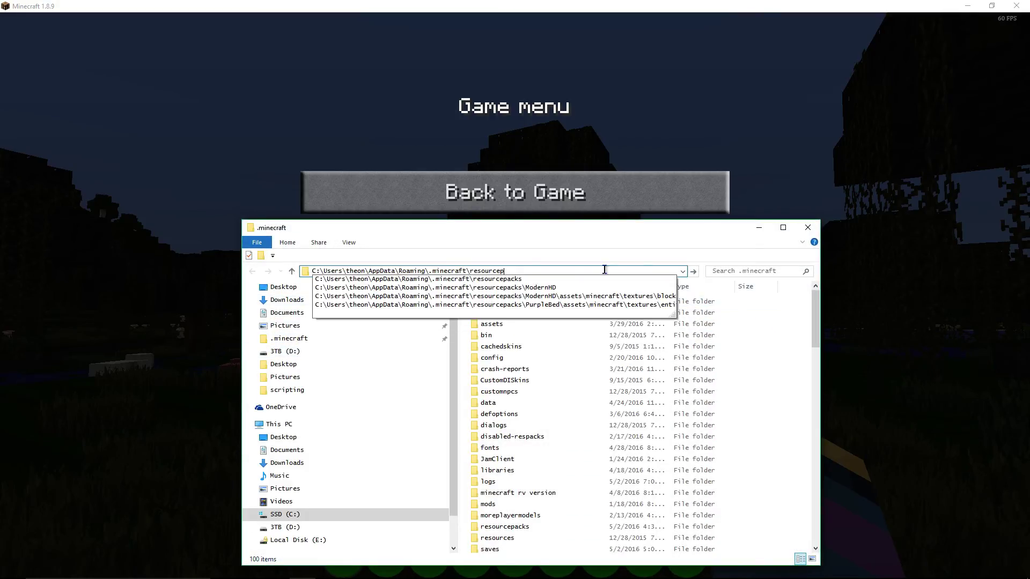
pyautogui.write('acks\\')
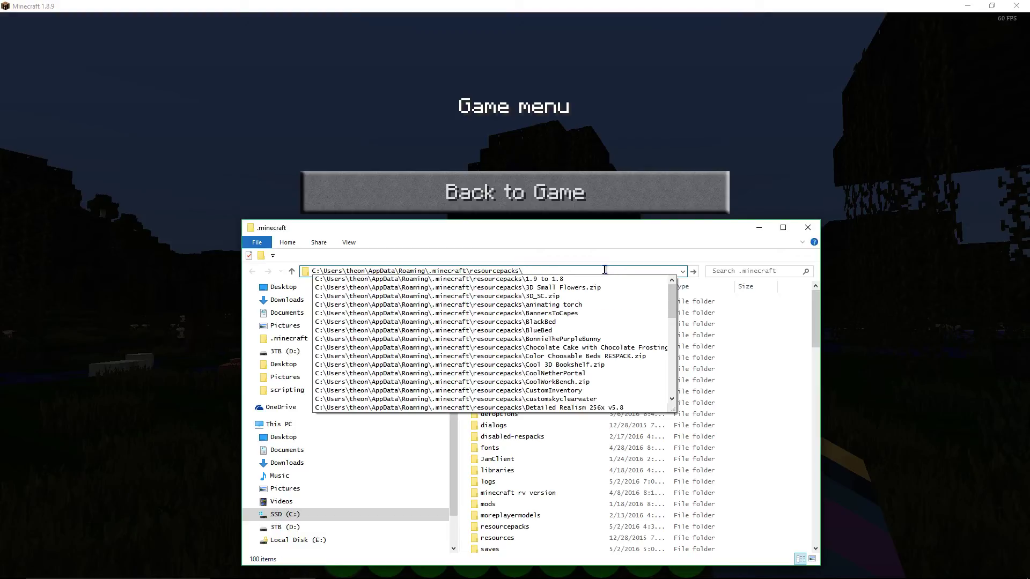
pyautogui.write('ray')
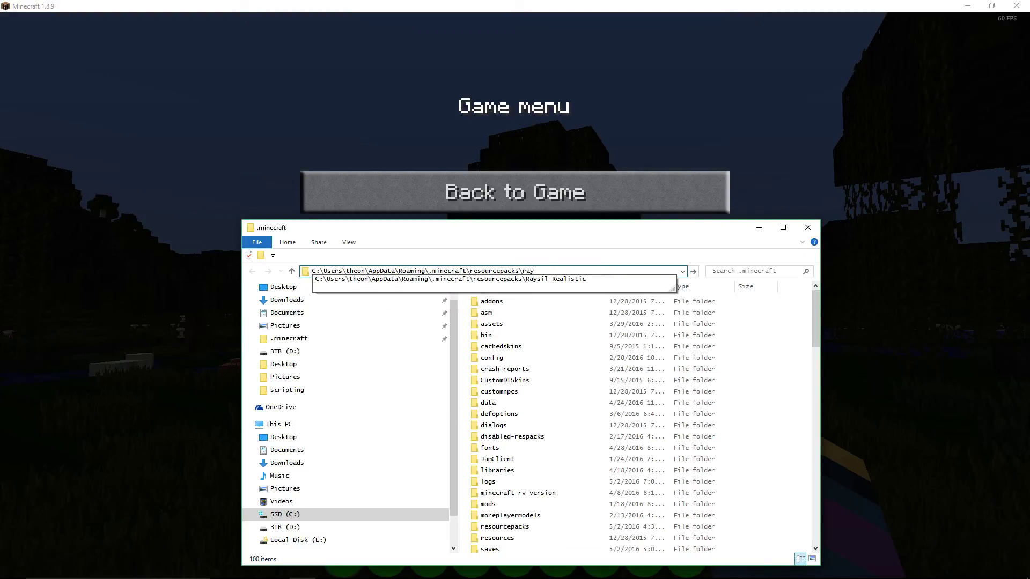
pyautogui.write('stic')
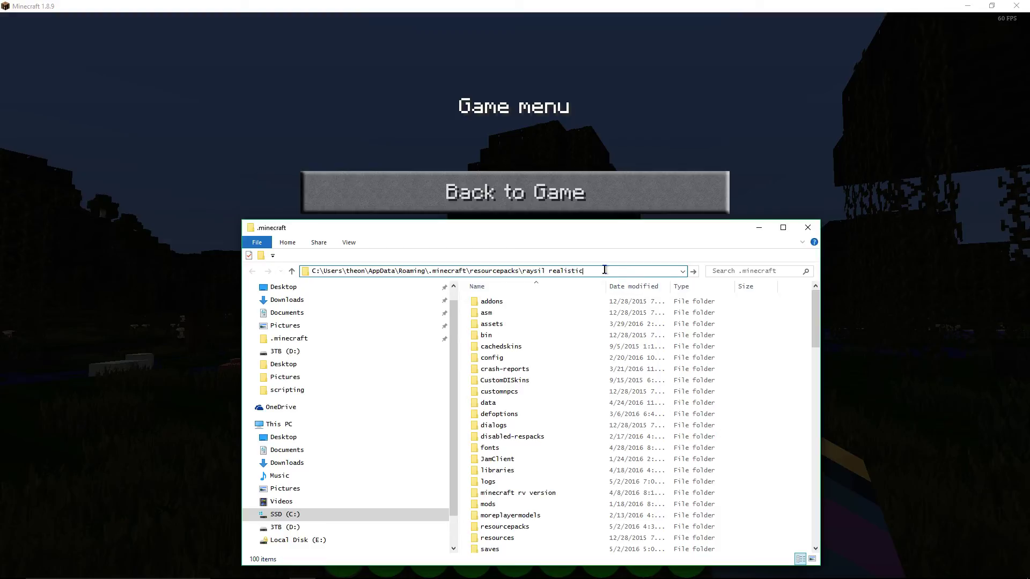
pyautogui.write('\\assets\\')
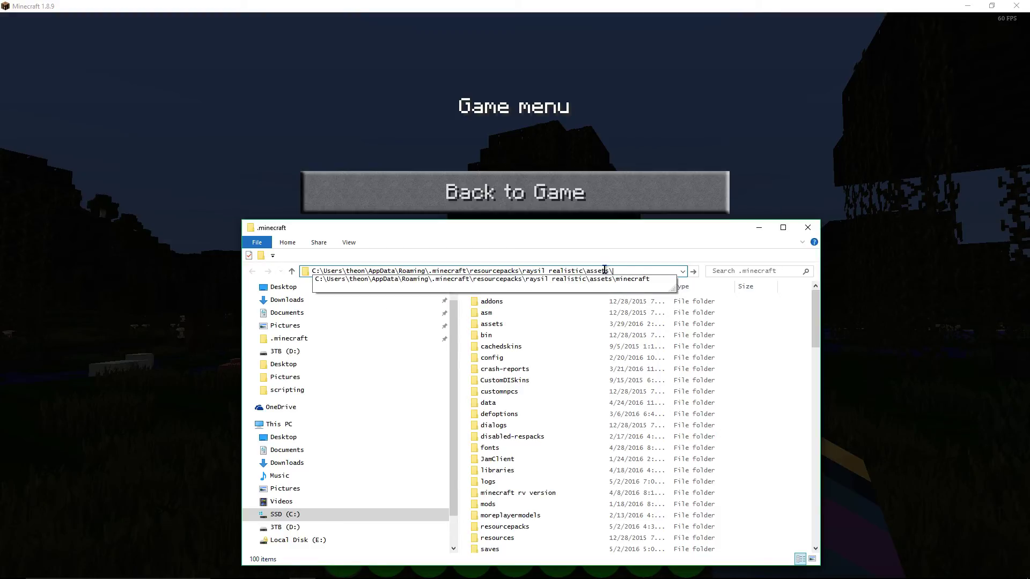
pyautogui.write('ft\\')
pyautogui.write('res\\')
# Go to the Raysil Realistic textures path, open blocks, and browse dirt and double_plant textures
pyautogui.press('Return')
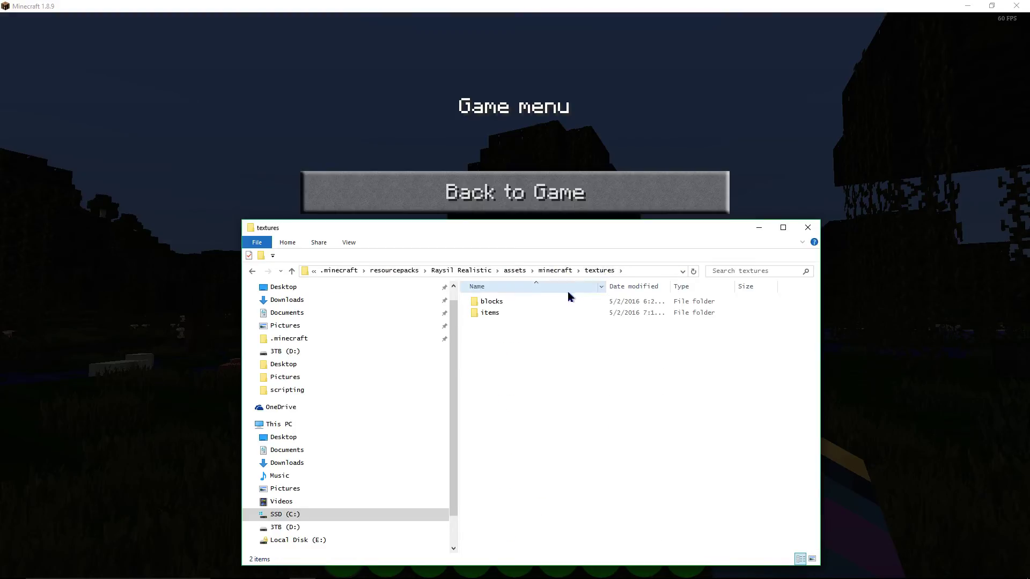
pyautogui.doubleClick(555, 299)
pyautogui.scroll(-1, 697, 376)
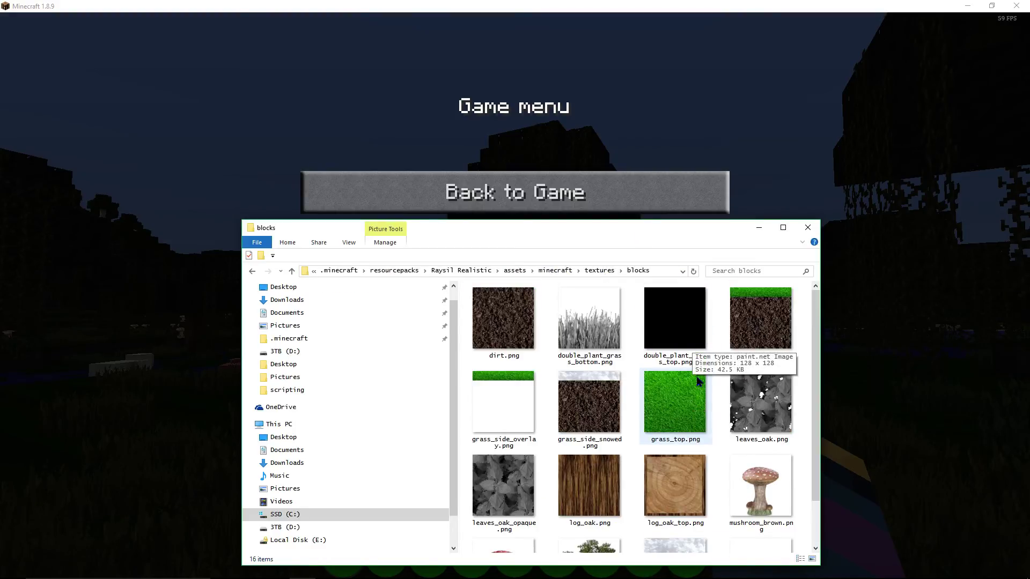
pyautogui.scroll(1, 696, 376)
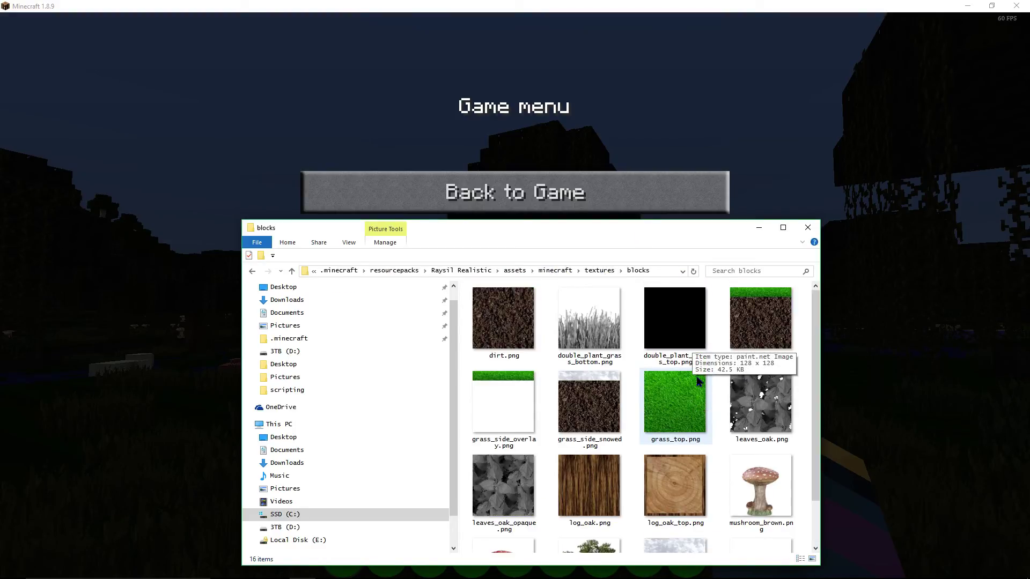
pyautogui.click(485, 353)
pyautogui.press('Right')
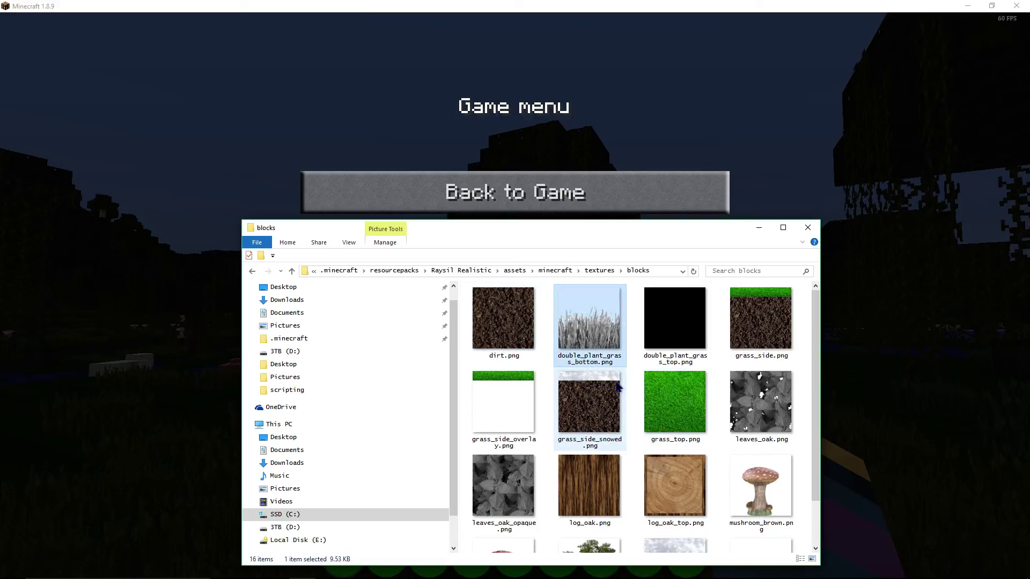
pyautogui.moveTo(589, 402)
pyautogui.press('Right')
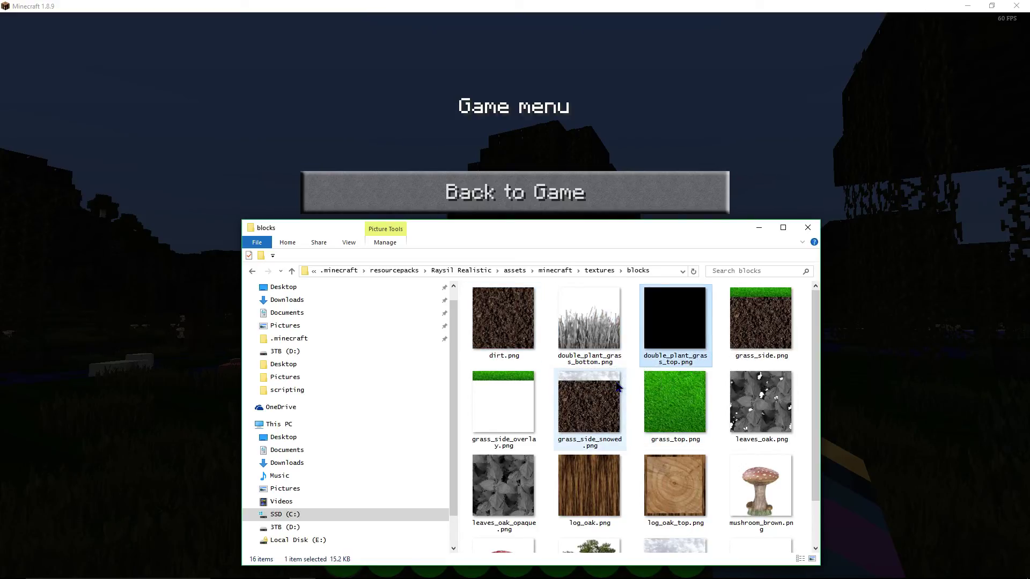
pyautogui.moveTo(761, 319)
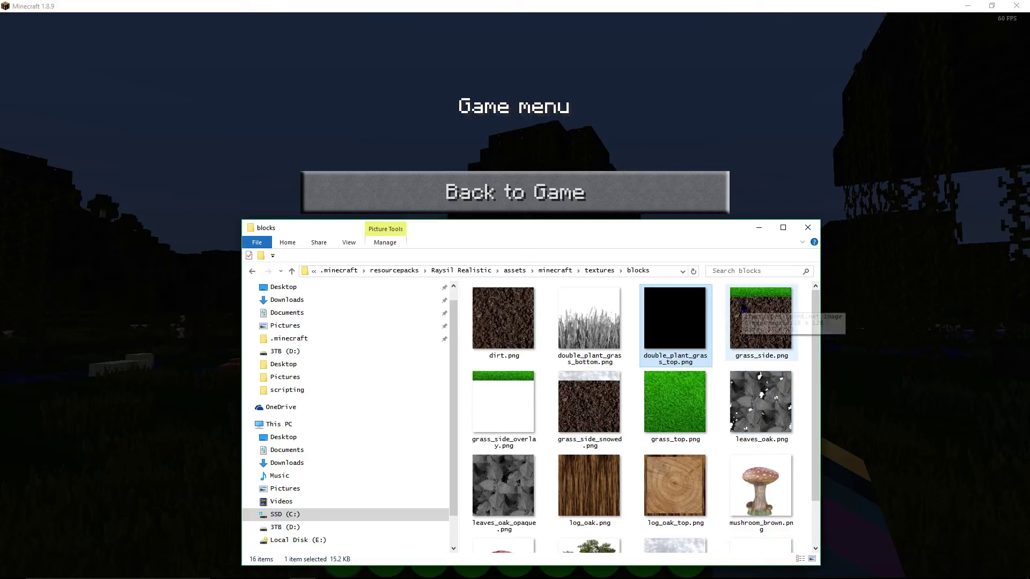
# Browse the grass_side, grass_side_overlay, grass_side_snowed, grass_top and leaves_oak textures
pyautogui.click(742, 306)
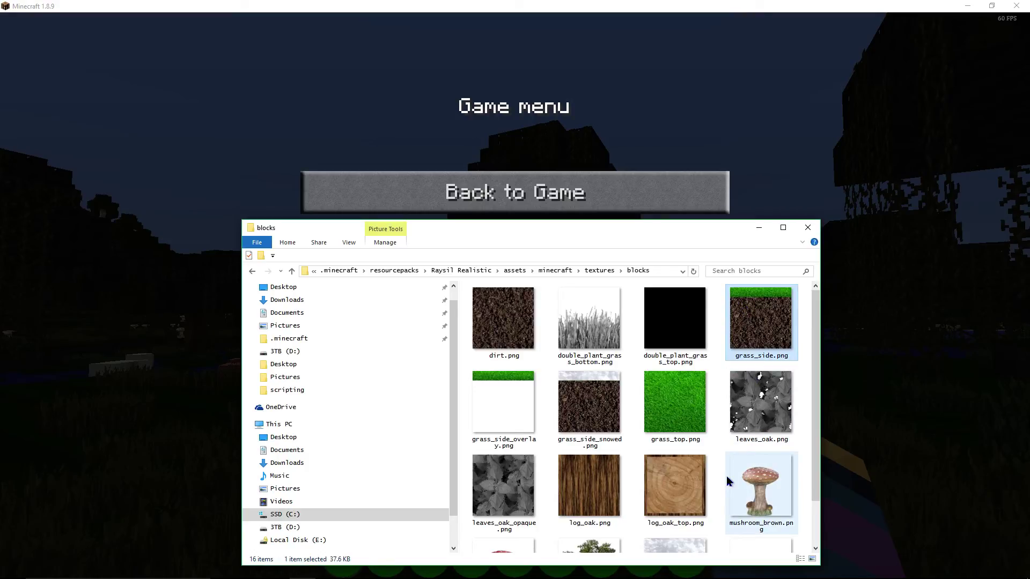
pyautogui.press('Left')
pyautogui.press('Left')
pyautogui.press('Left')
pyautogui.press('Down')
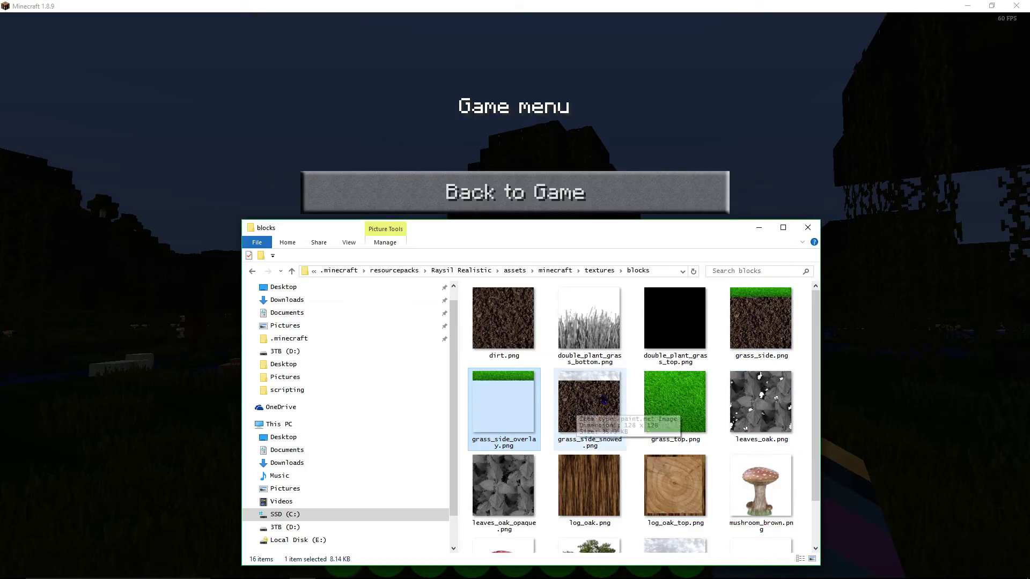
pyautogui.click(765, 349)
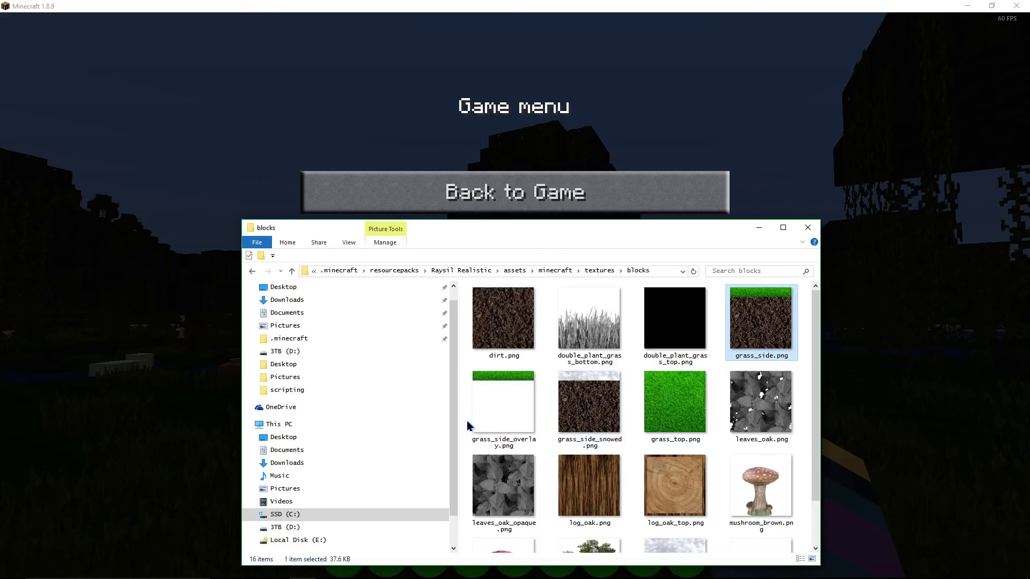
pyautogui.click(516, 411)
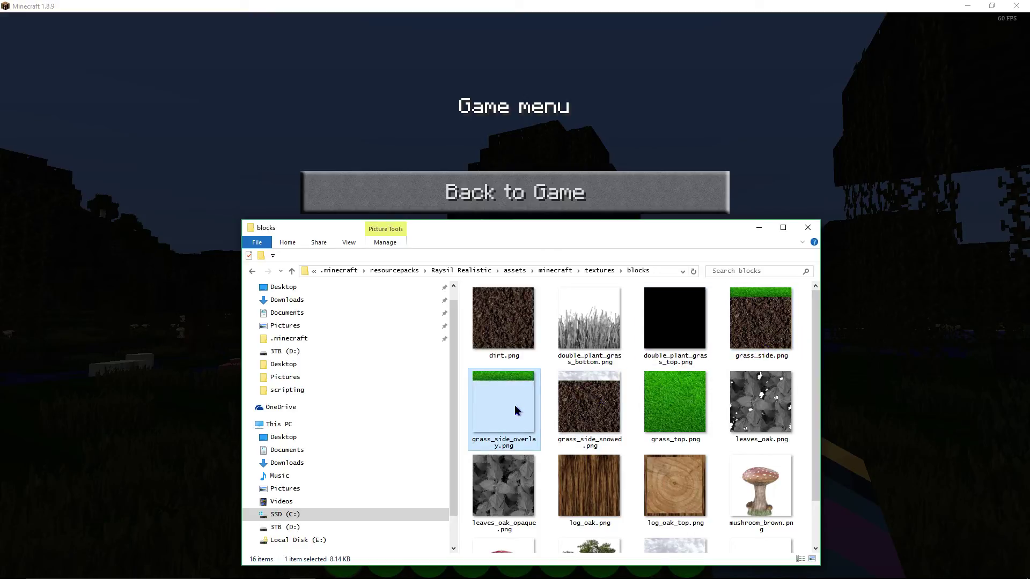
pyautogui.click(556, 411)
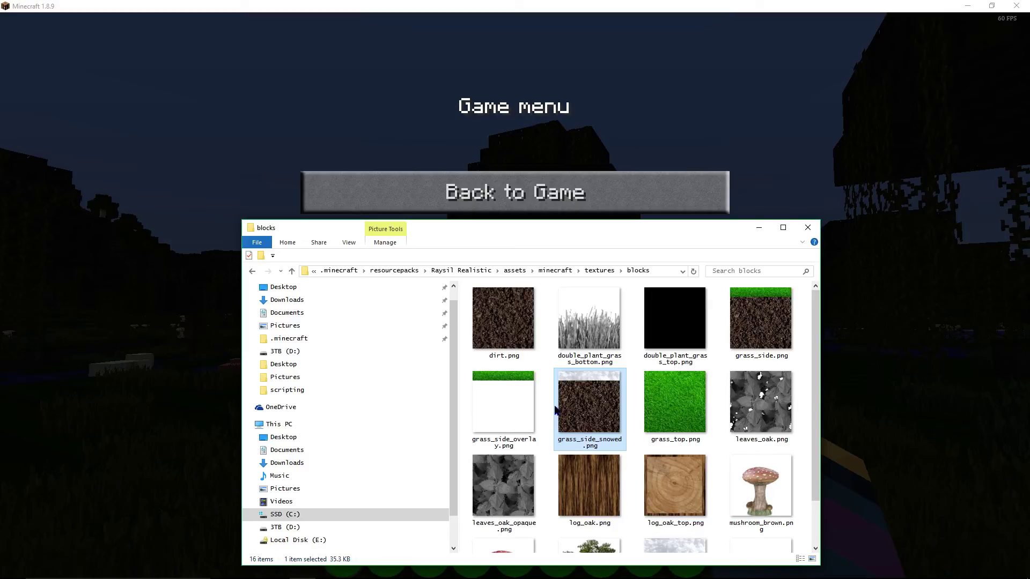
pyautogui.click(652, 426)
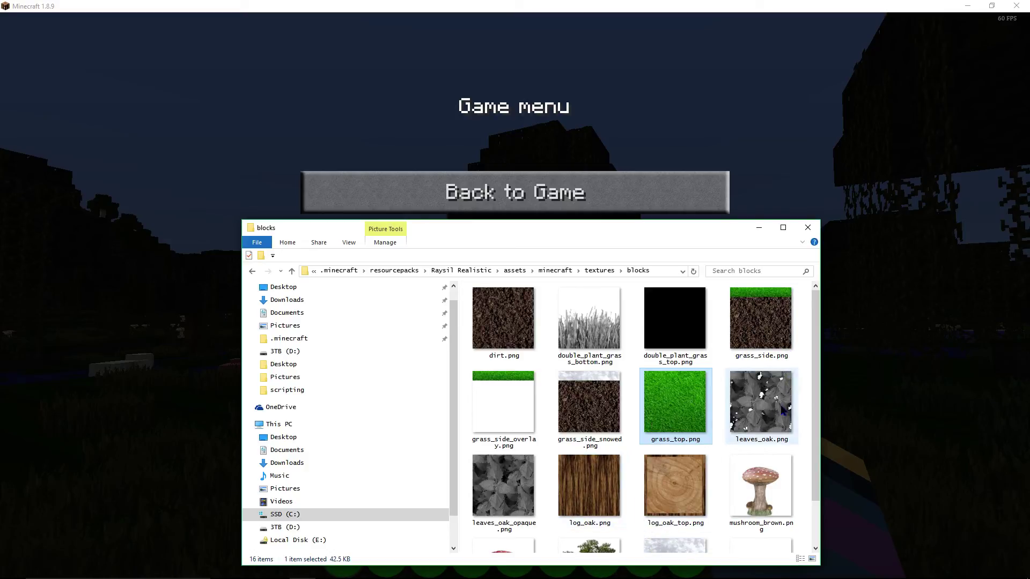
pyautogui.click(790, 427)
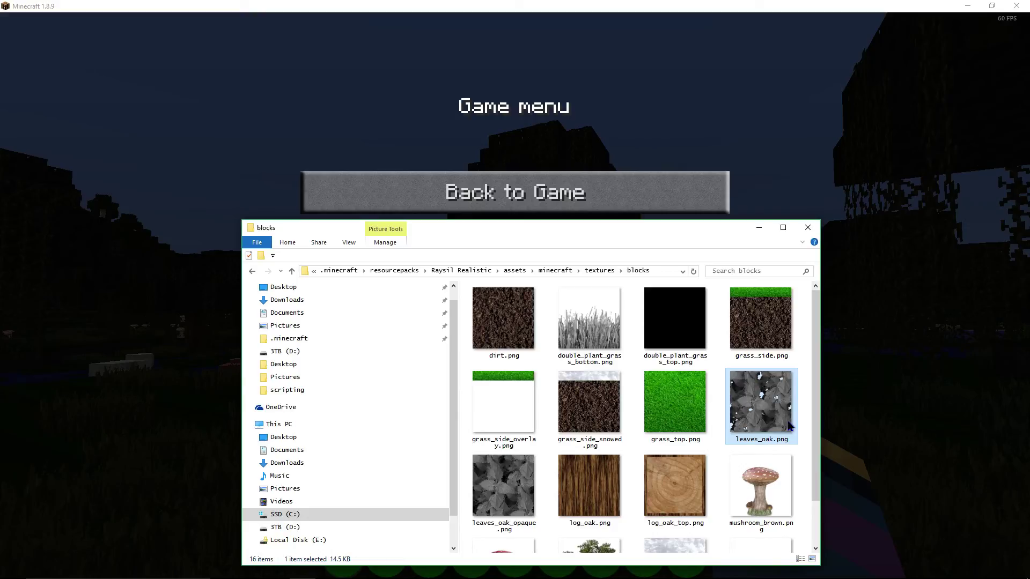
# Open grass_side.png in paint.net, zoom in, and turn its top grass strip black and white
pyautogui.click(772, 326)
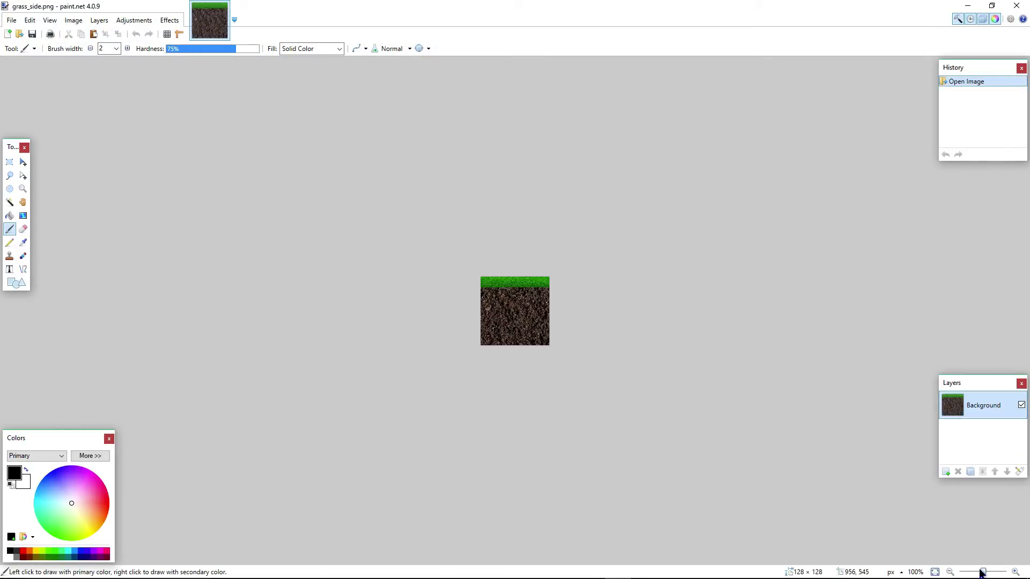
pyautogui.moveTo(983, 572); pyautogui.dragTo(996, 572)
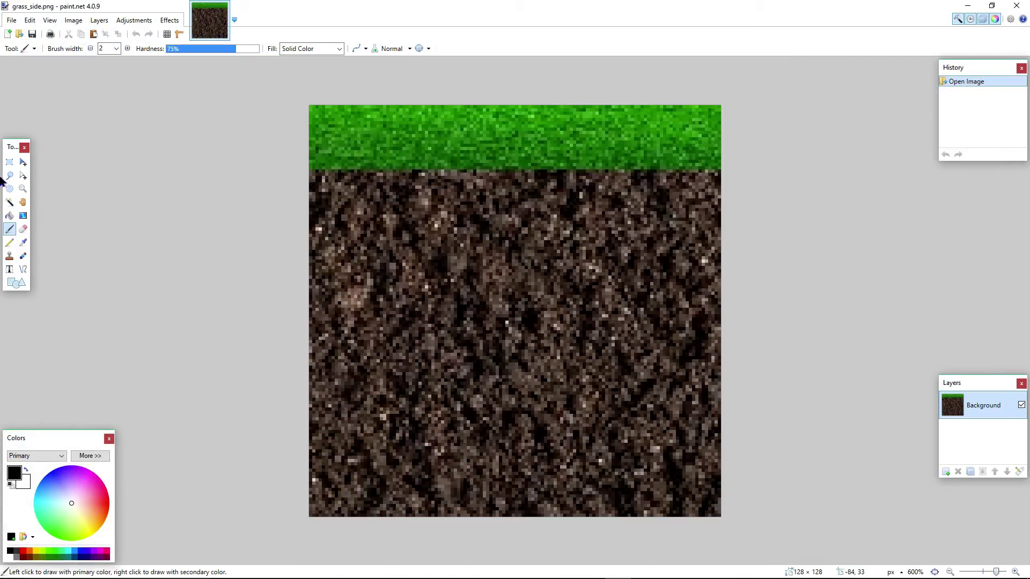
pyautogui.click(10, 162)
pyautogui.moveTo(304, 101); pyautogui.dragTo(736, 171)
pyautogui.click(133, 20)
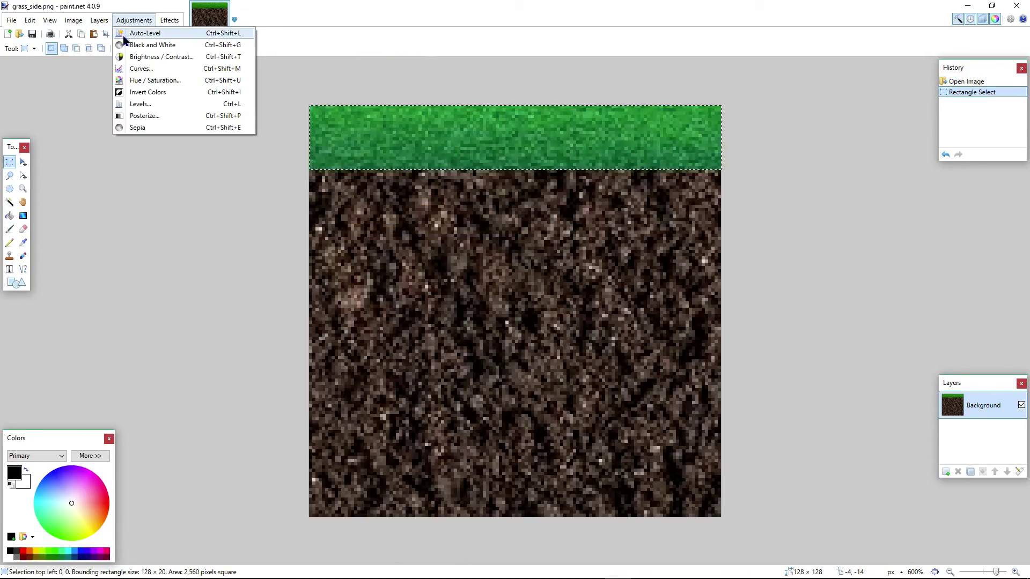
pyautogui.click(125, 46)
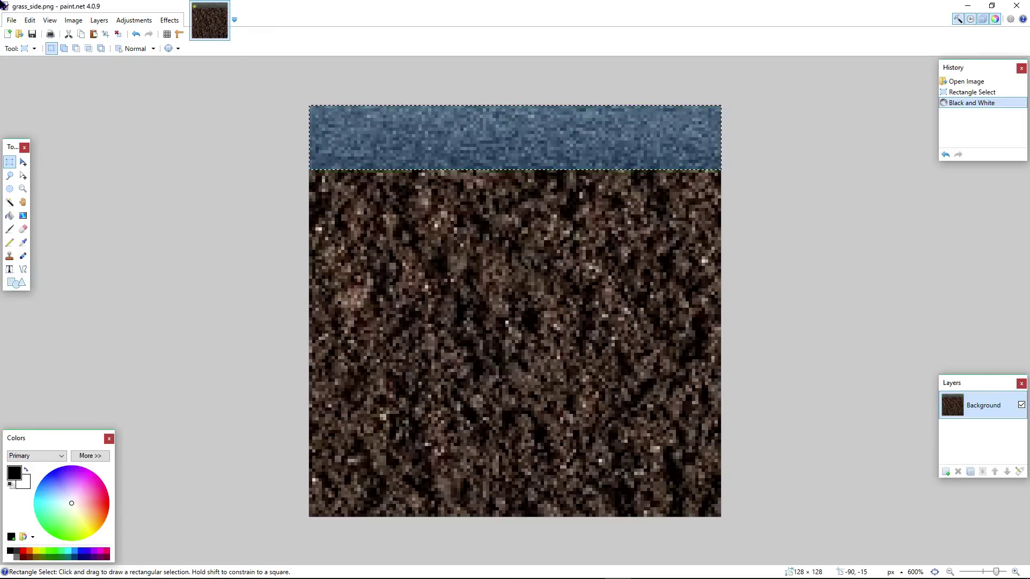
pyautogui.click(11, 20)
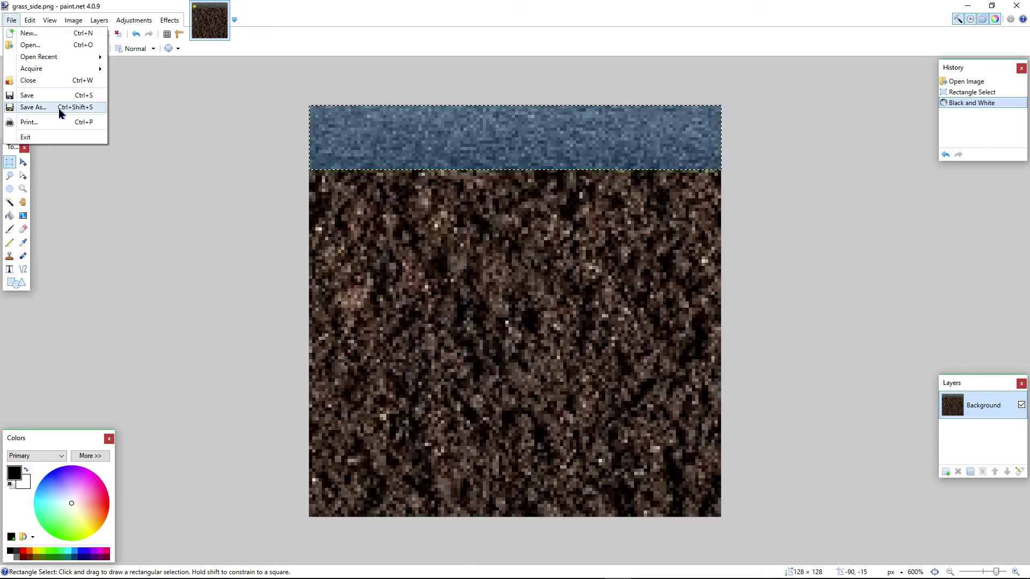
# Back up grass_side.png as grass_side_copy.png, then save the grey version in paint.net
pyautogui.click(301, 576)
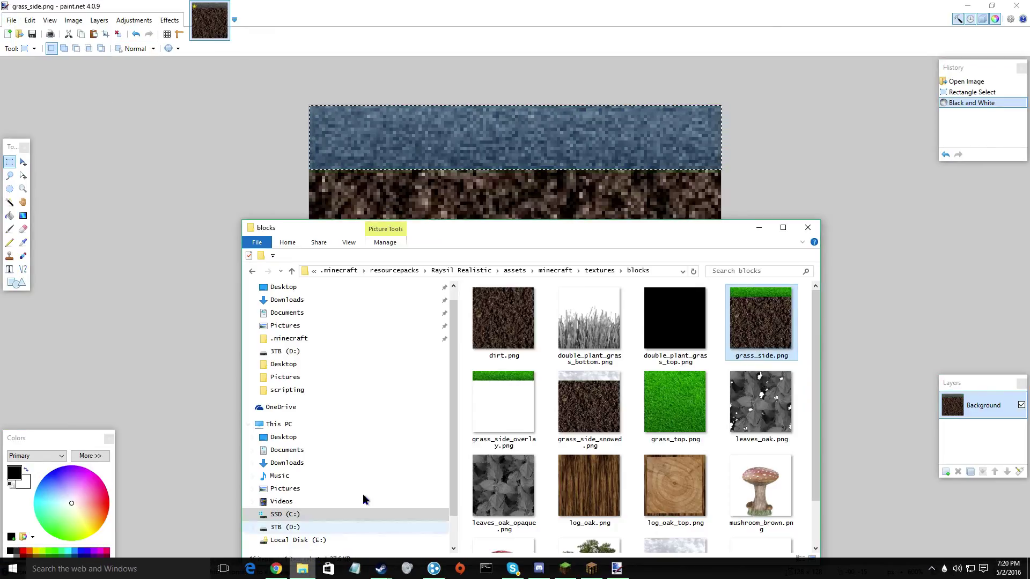
pyautogui.rightClick(761, 330)
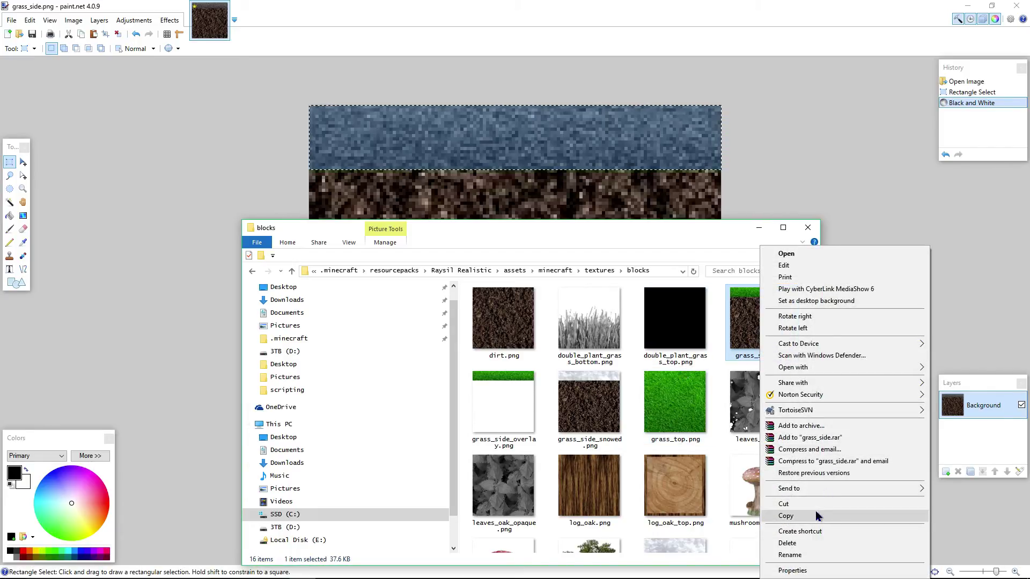
pyautogui.click(773, 517)
pyautogui.scroll(-1, 760, 551)
pyautogui.rightClick(759, 545)
pyautogui.rightClick(713, 526)
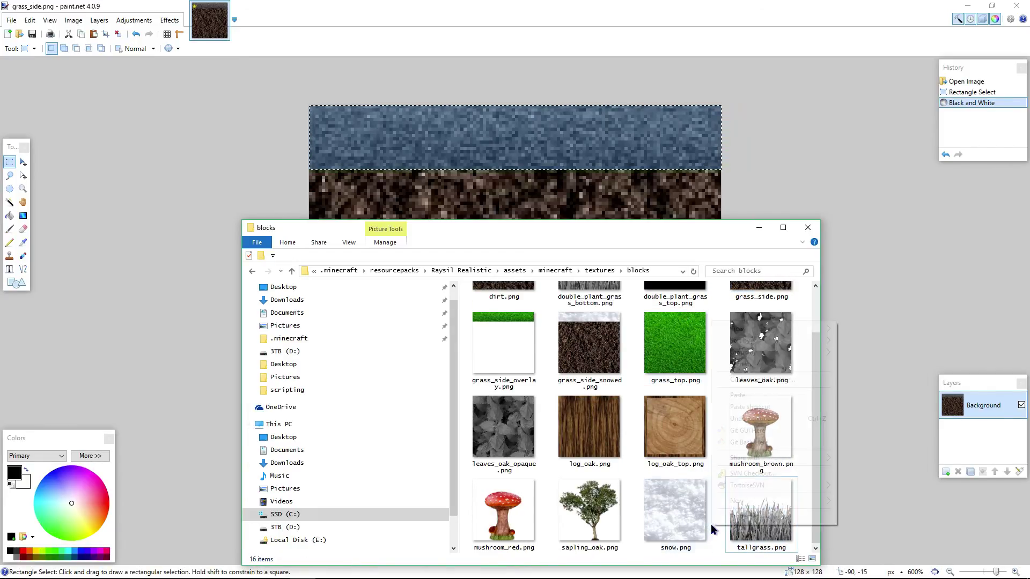
pyautogui.click(737, 395)
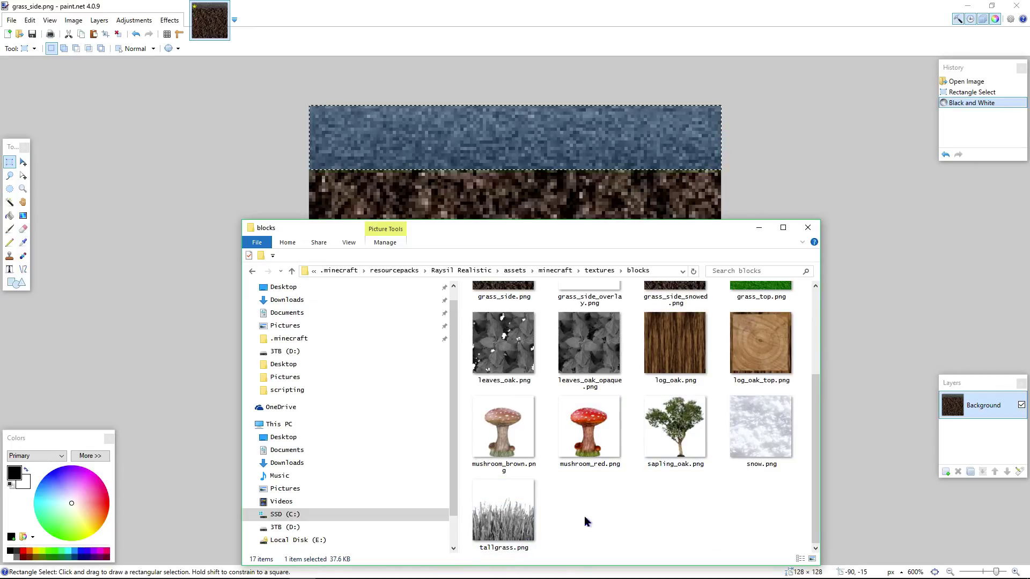
pyautogui.scroll(2, 586, 519)
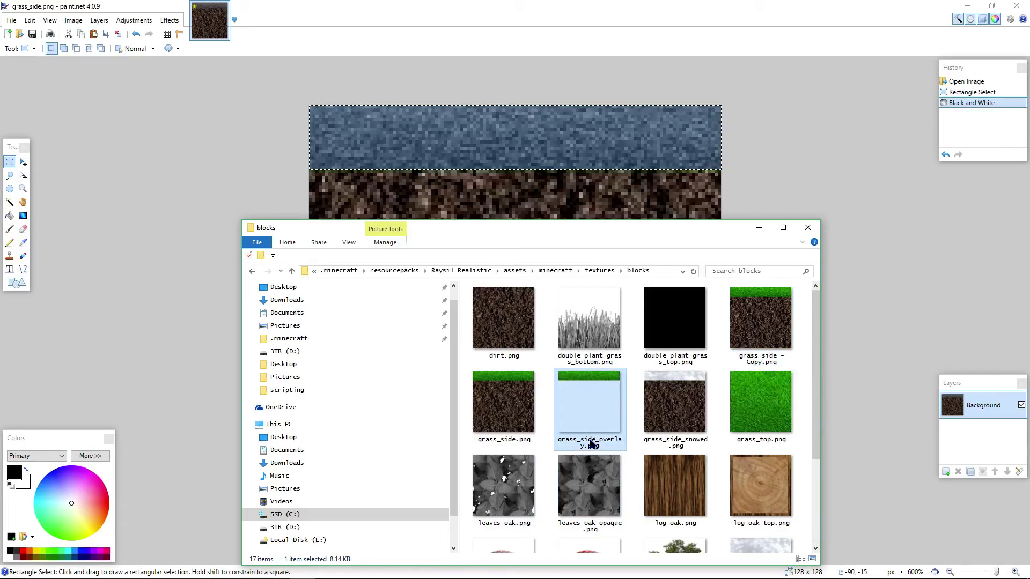
pyautogui.click(759, 359)
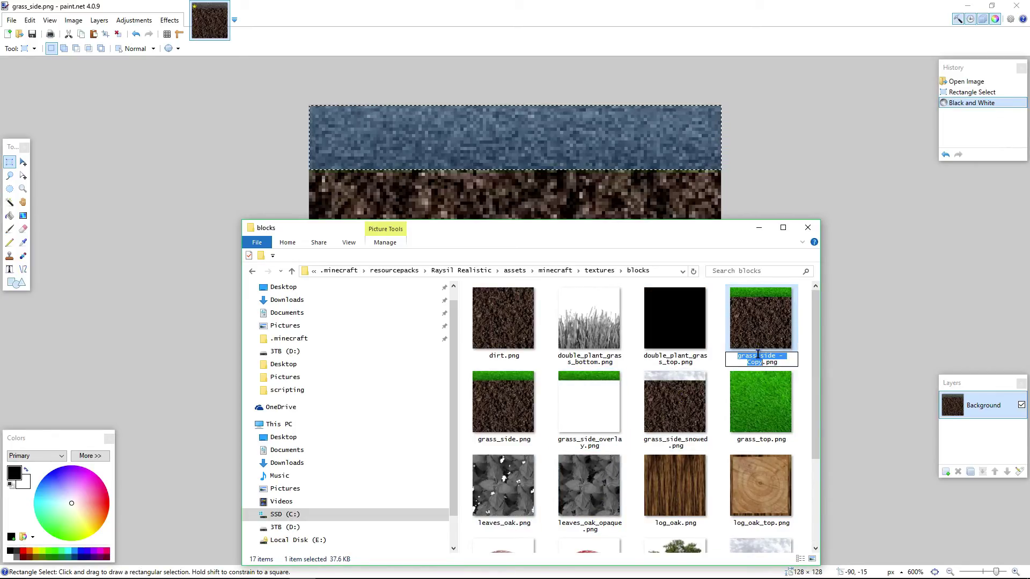
pyautogui.write('rass_sid')
pyautogui.write('e-')
pyautogui.press('Return')
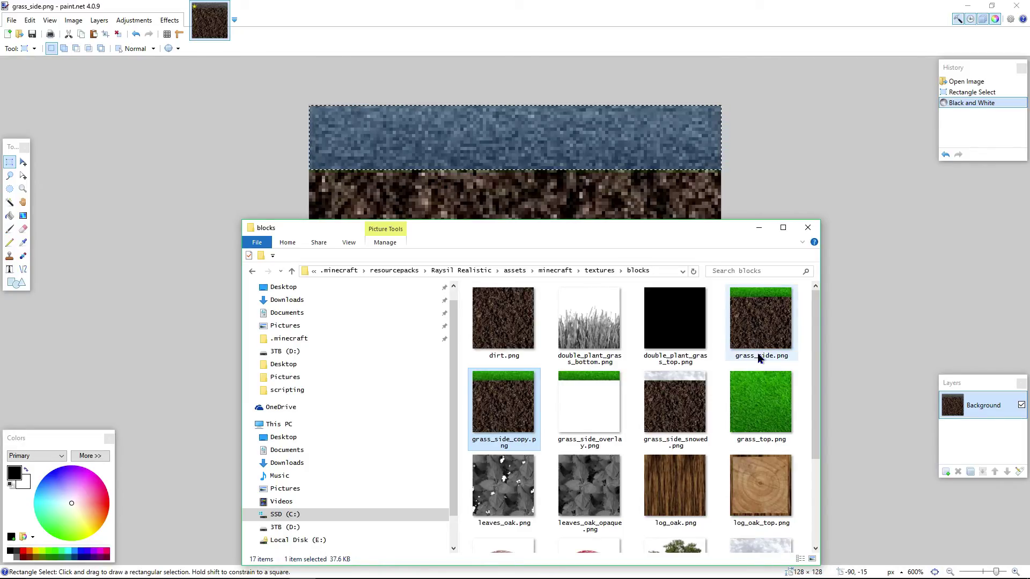
pyautogui.click(11, 19)
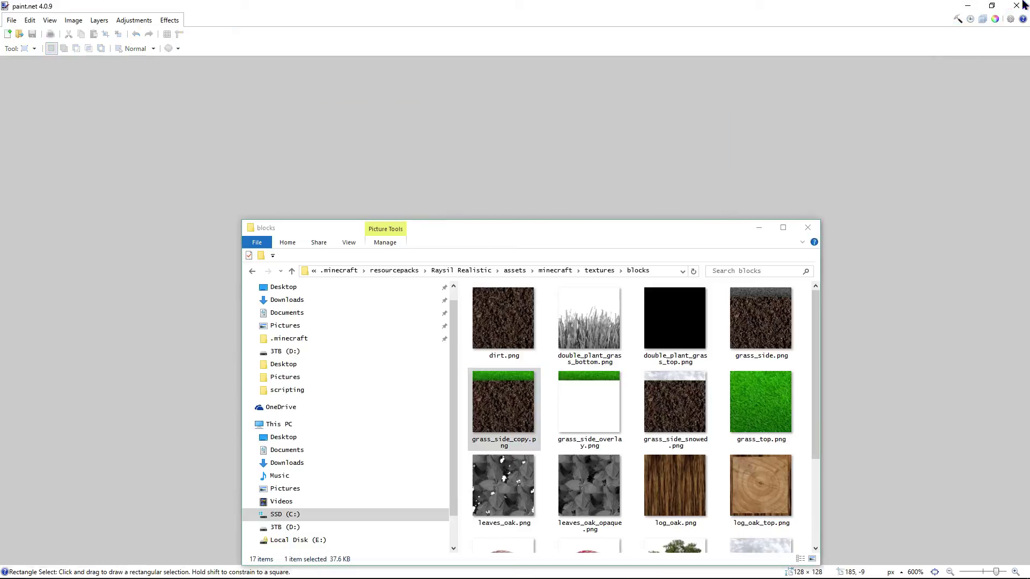
# Resume the game and toggle the F3 debug screen to check the retextured swamp grass
pyautogui.press('Escape')
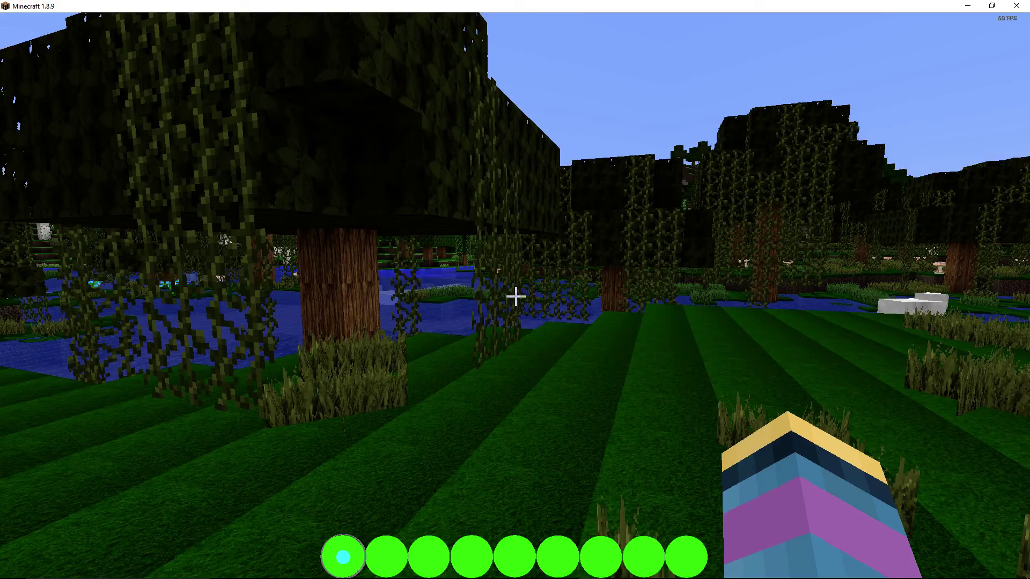
pyautogui.press('F3')
pyautogui.press('F3')
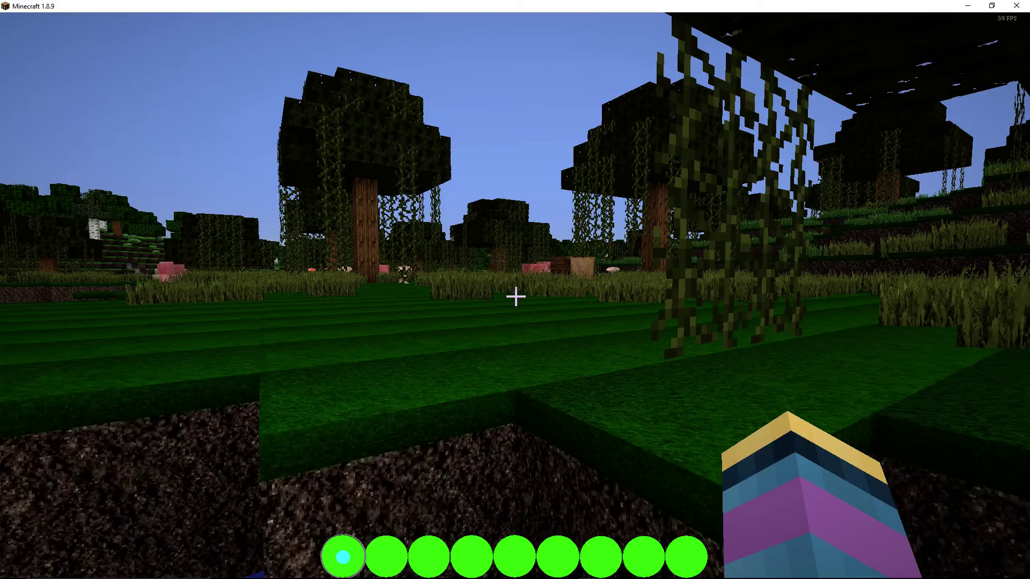
# Pause Minecraft and switch to Chrome's Undertale music page
pyautogui.press('Escape')
pyautogui.hotkey('alt', 'Tab')
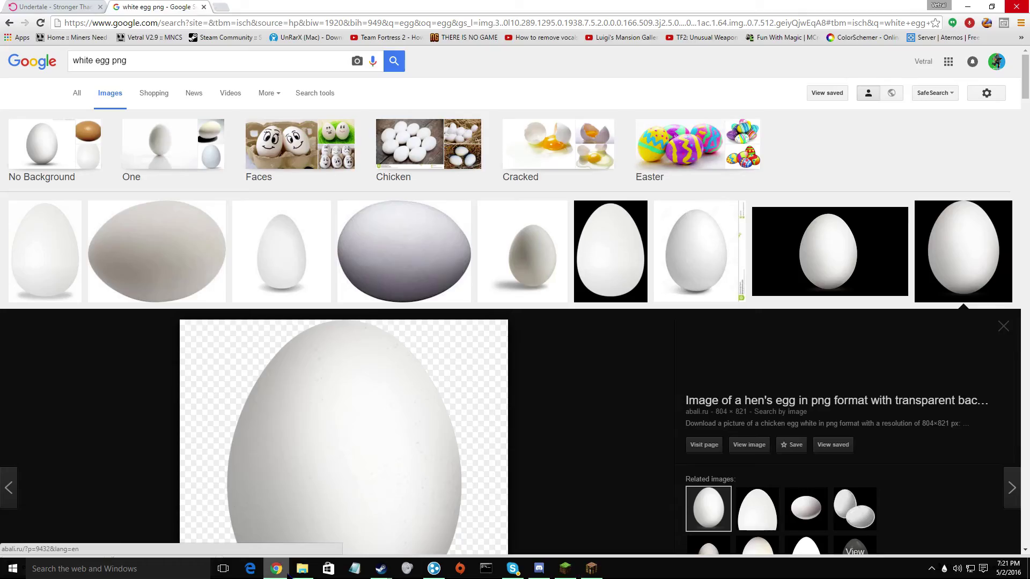
pyautogui.click(204, 8)
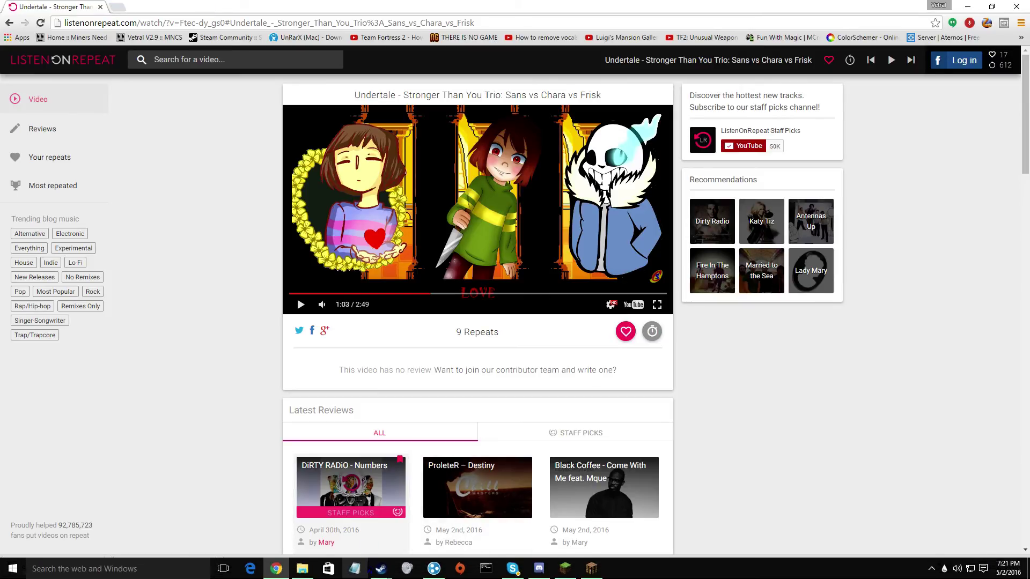
# Delete the grass_side_copy.png backup from the blocks folder and select grass_top.png
pyautogui.click(302, 568)
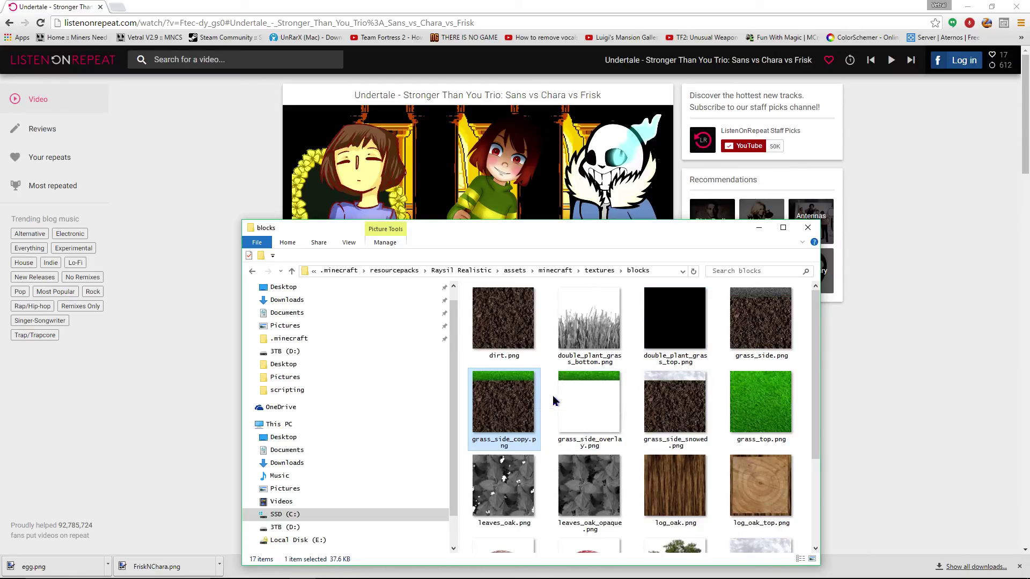
pyautogui.press('Delete')
pyautogui.click(684, 403)
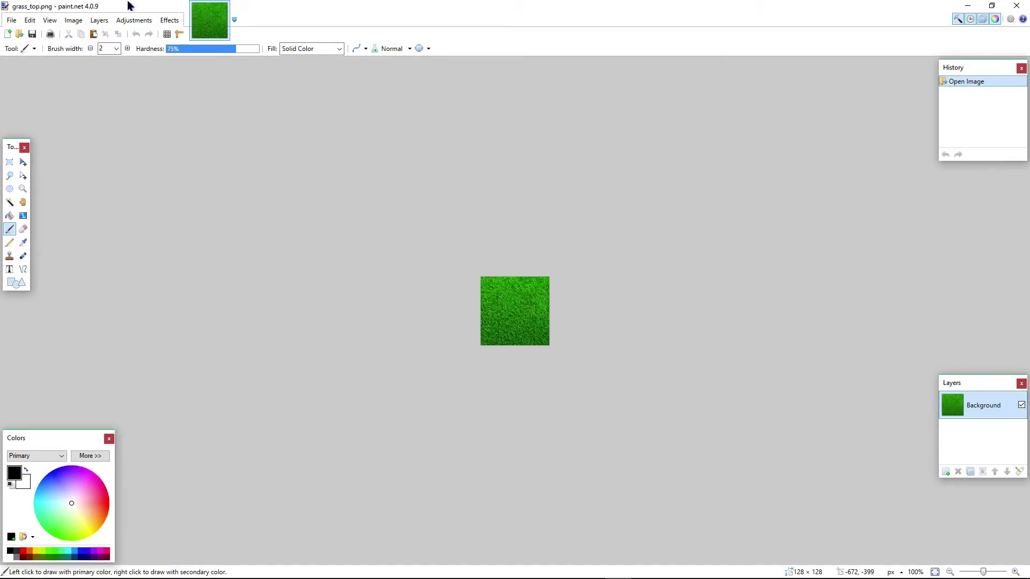
# Make grass_top.png black and white, then close it and save as PNG
pyautogui.click(134, 20)
pyautogui.click(145, 45)
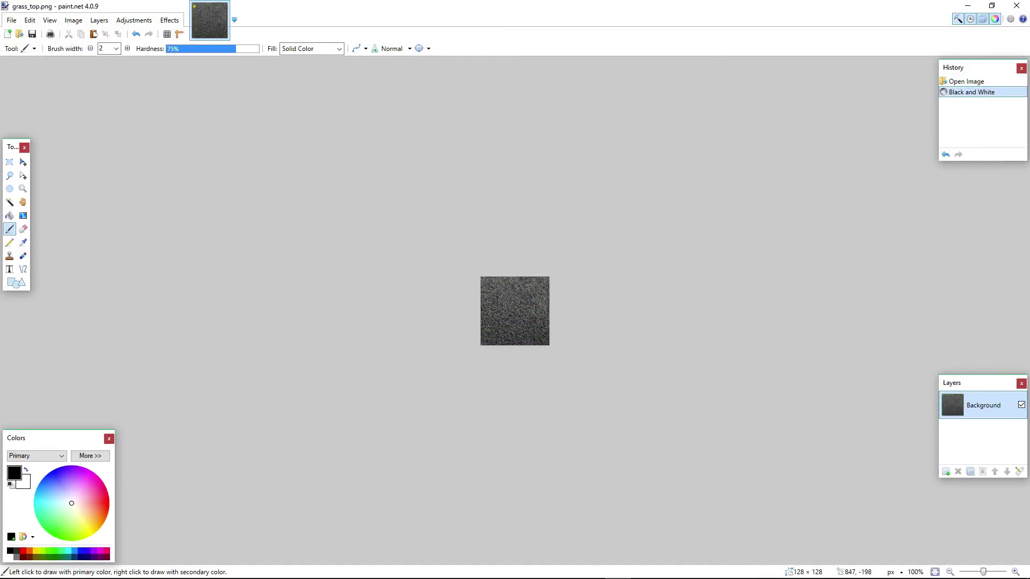
pyautogui.click(1015, 6)
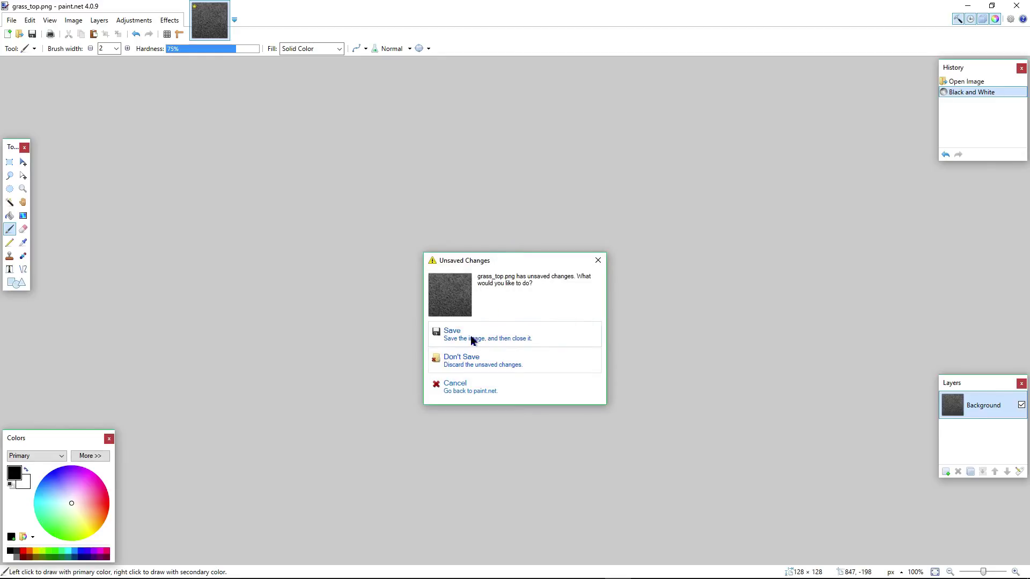
pyautogui.click(471, 341)
pyautogui.click(942, 557)
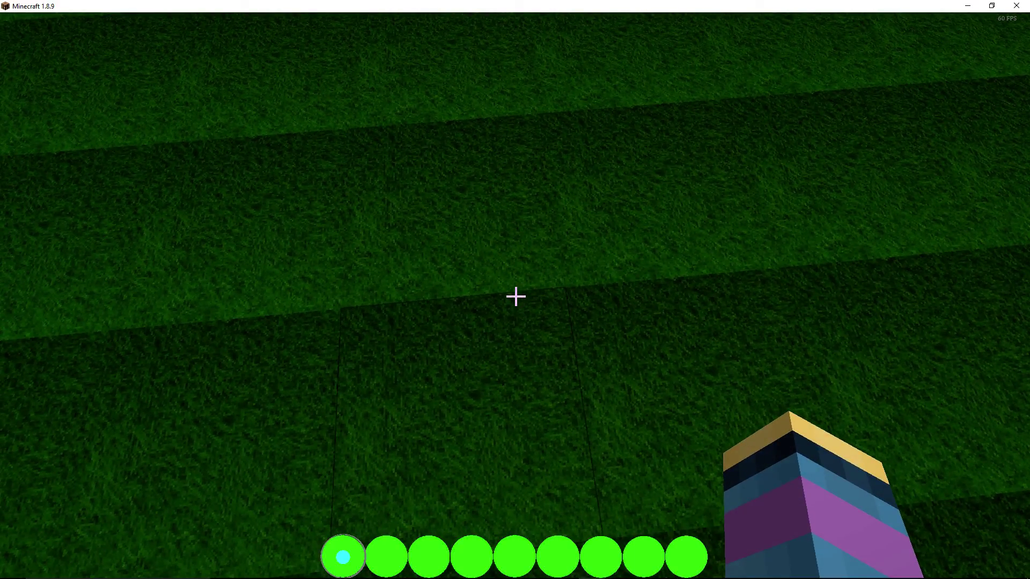
# Toggle the debug screen, then walk and fly forward over the lily-pad pond
pyautogui.press('F3')
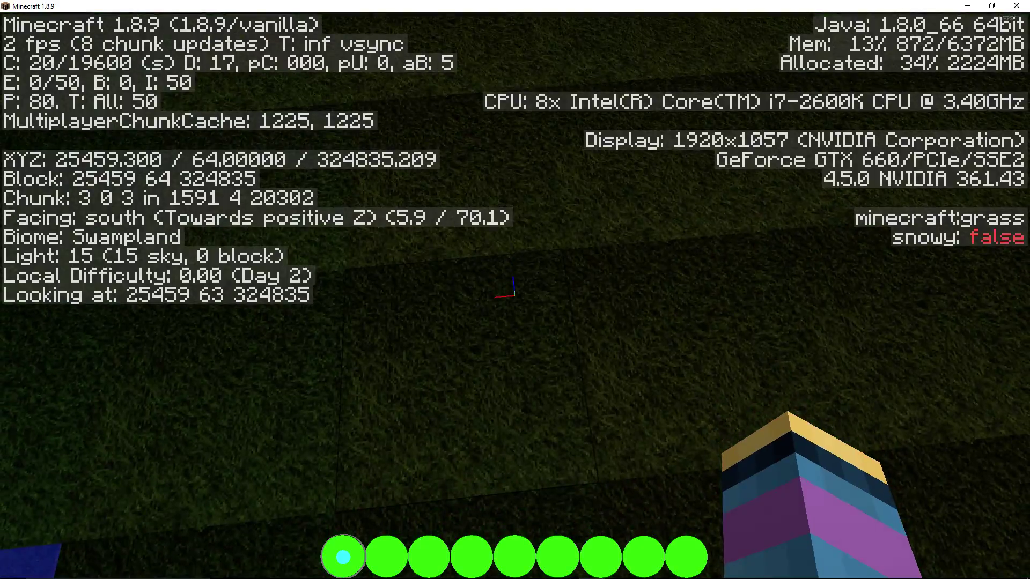
pyautogui.press('F3')
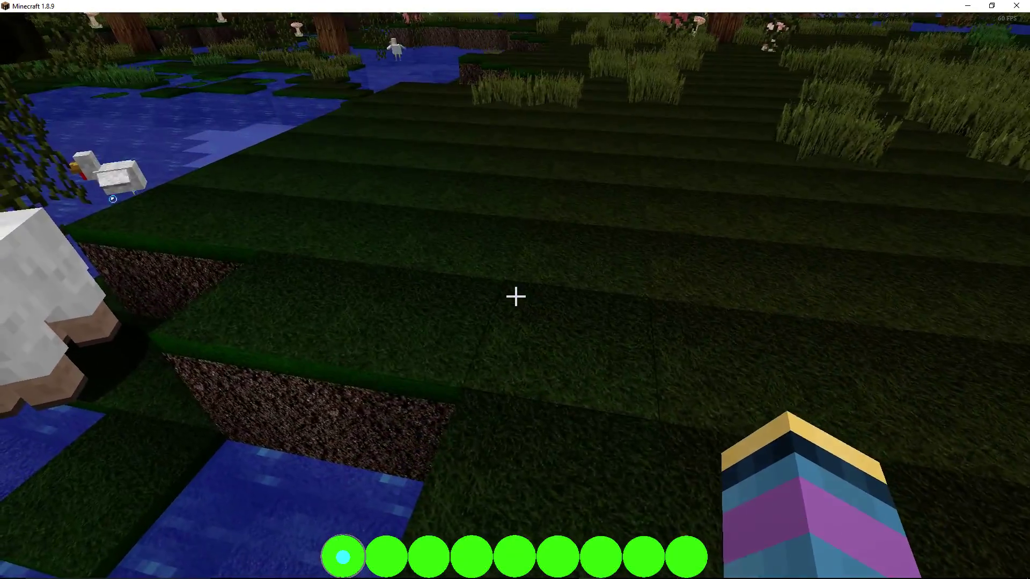
pyautogui.press('w')
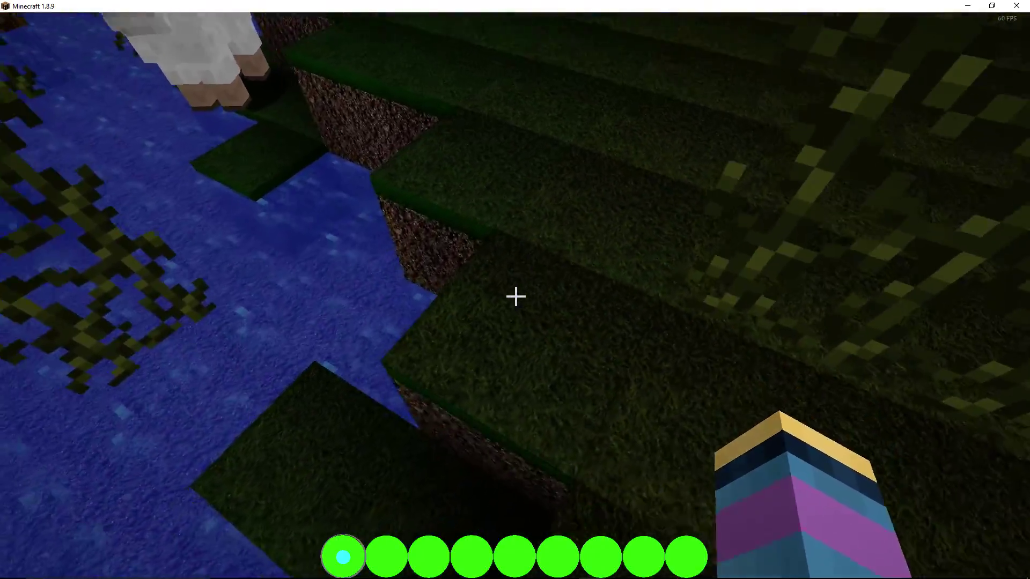
pyautogui.press('w')
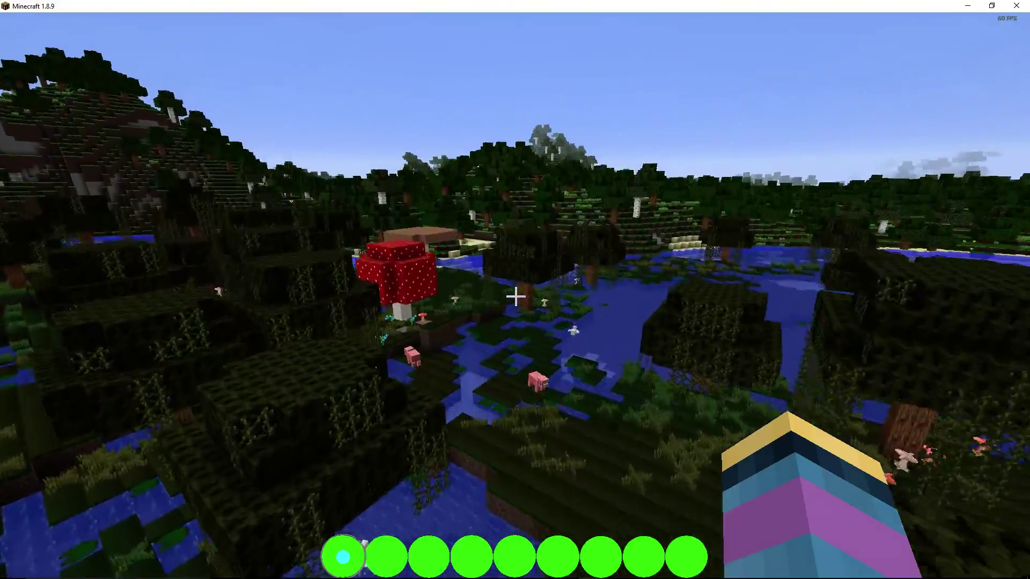
pyautogui.press('w')
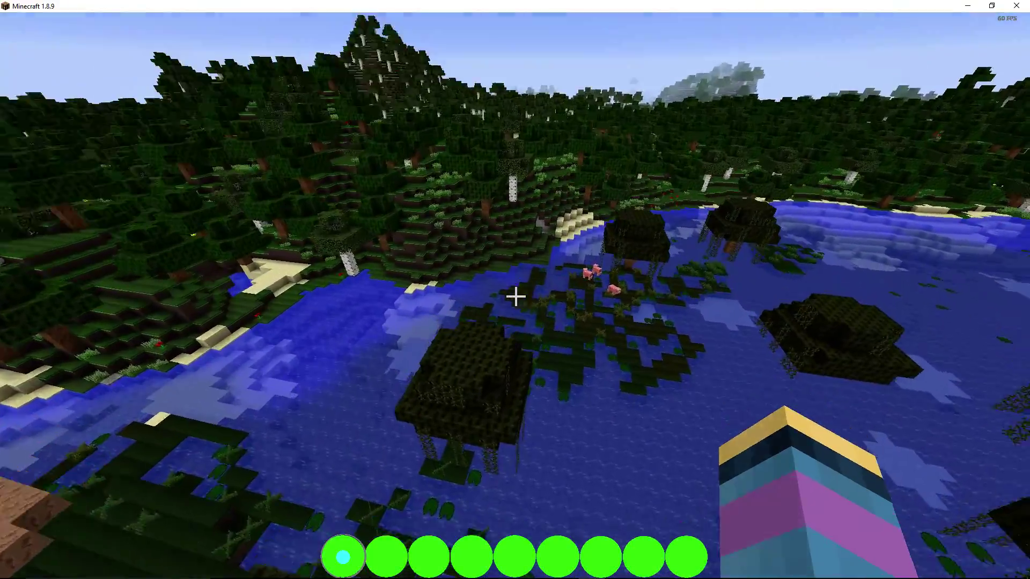
pyautogui.press('w')
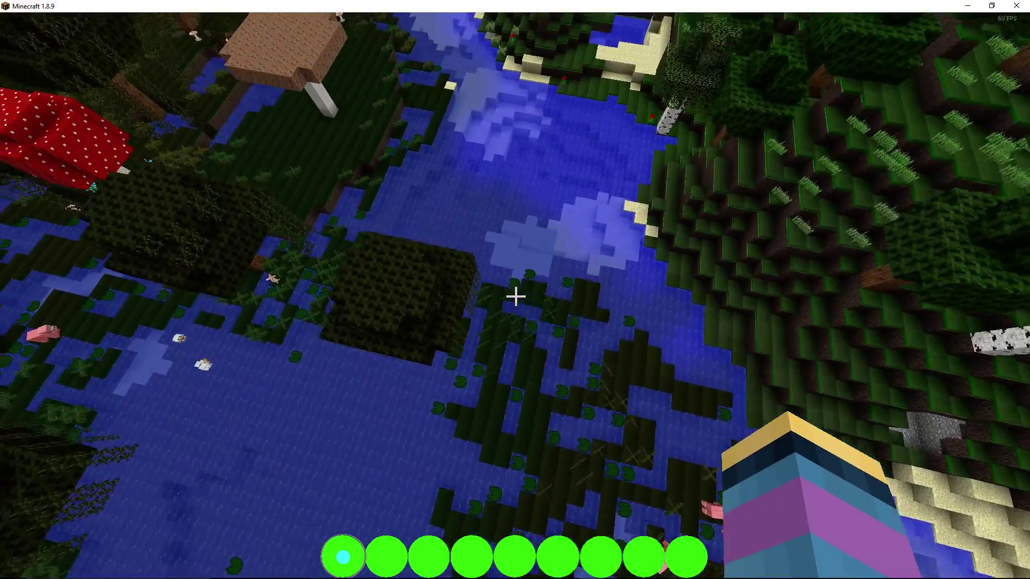
# Fly across the pond over swamp trees, then pause and bring up the blocks folder
pyautogui.press('shift')
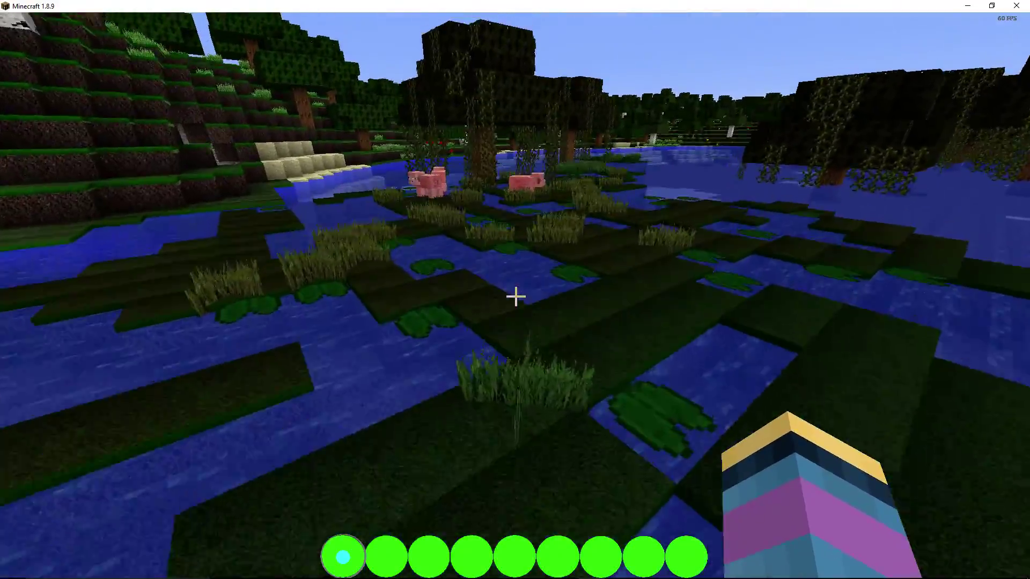
pyautogui.press('w')
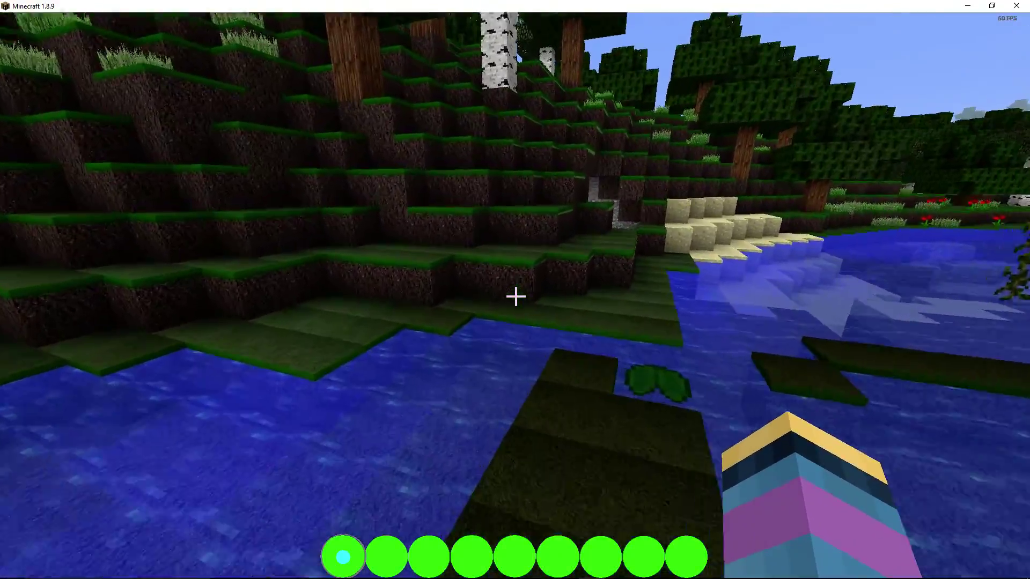
pyautogui.press('space')
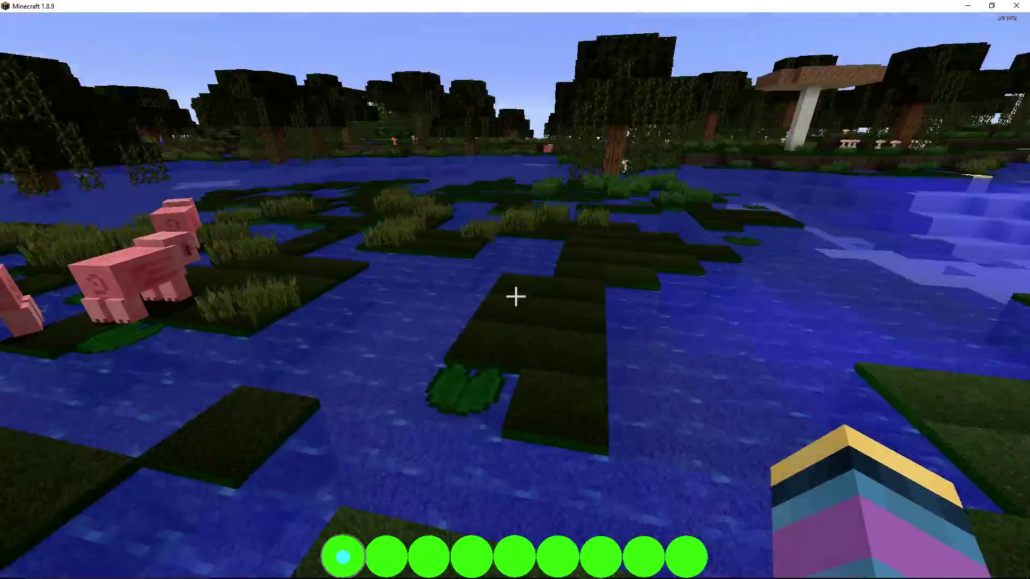
pyautogui.press('w')
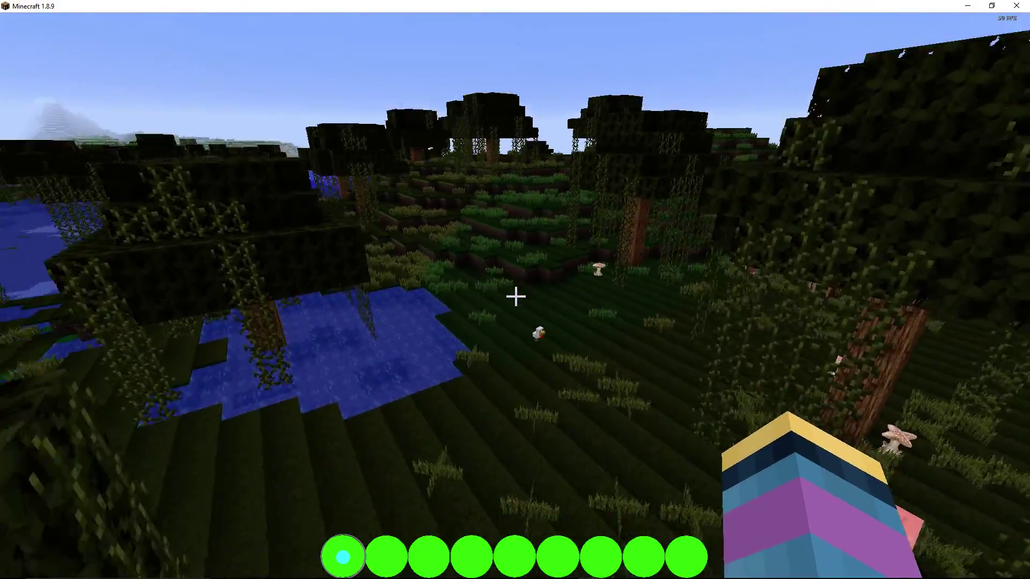
pyautogui.press('Escape')
pyautogui.click(310, 569)
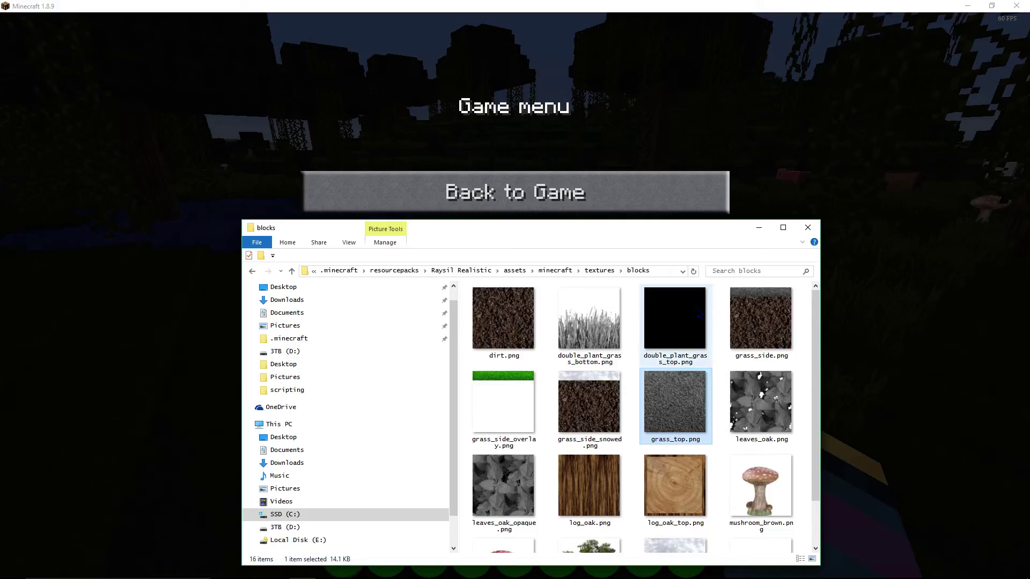
pyautogui.scroll(-1, 685, 345)
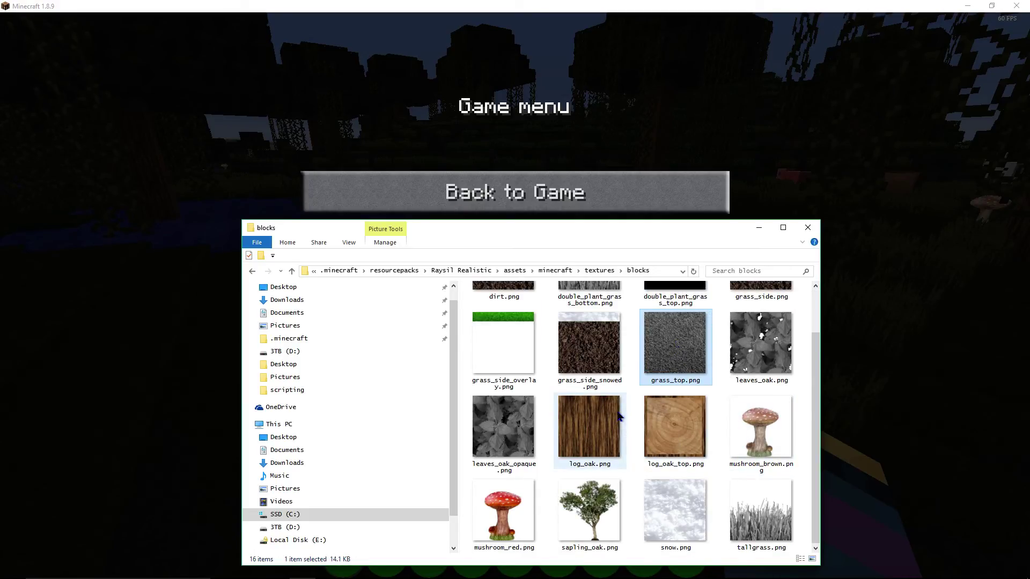
pyautogui.moveTo(589, 486)
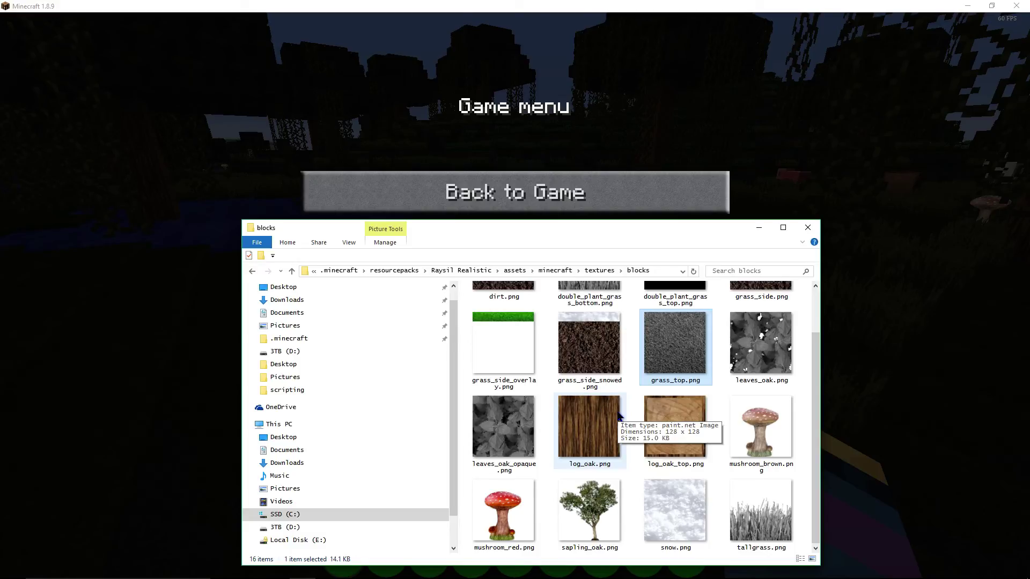
pyautogui.click(778, 347)
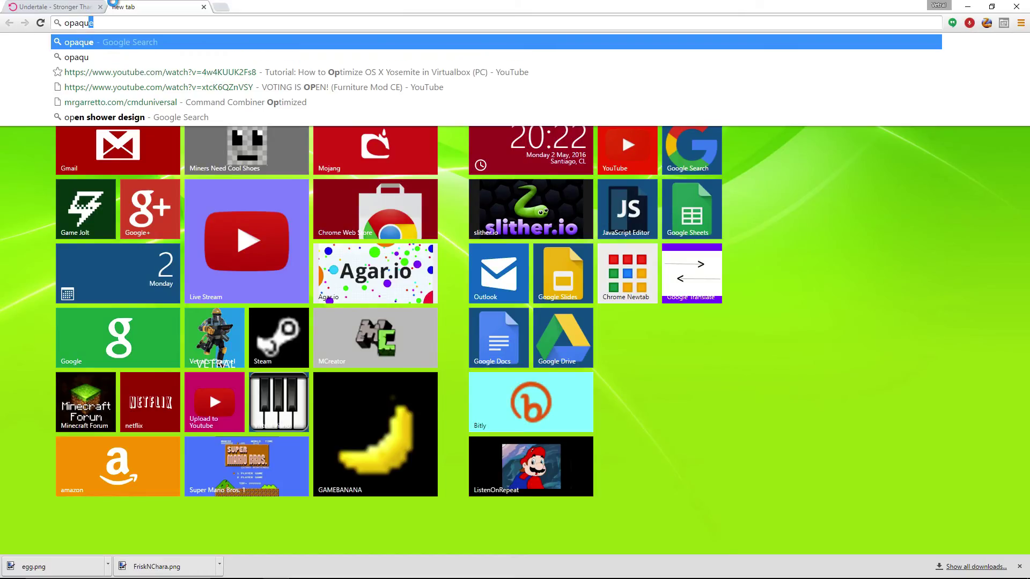
# Look up the definition of 'opaque', close that tab, and minimize Chrome
pyautogui.press('Return')
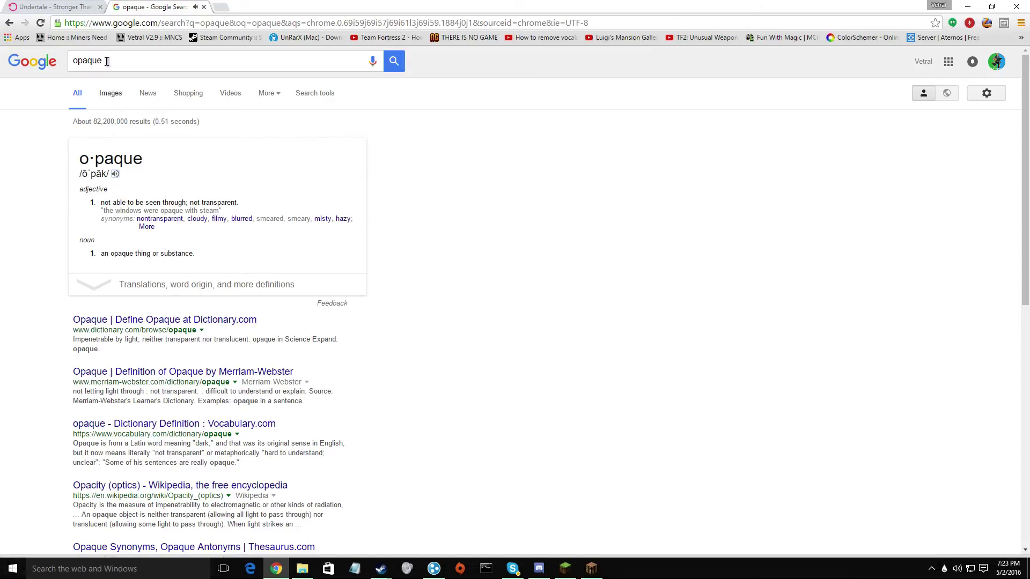
pyautogui.moveTo(196, 192)
pyautogui.mouseDown()
pyautogui.moveTo(275, 209)
pyautogui.moveTo(274, 198)
pyautogui.mouseUp()
pyautogui.click(273, 198)
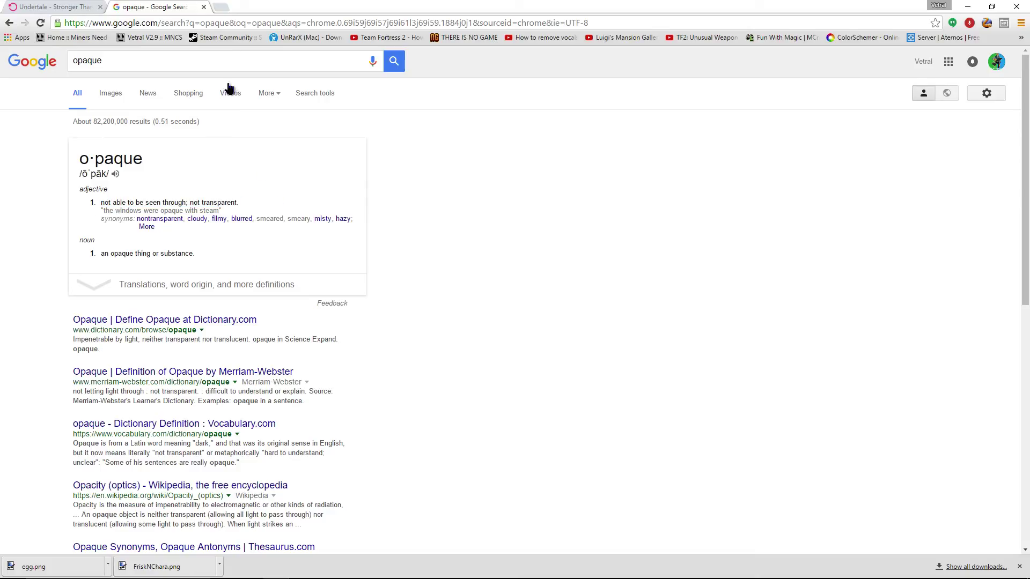
pyautogui.click(204, 7)
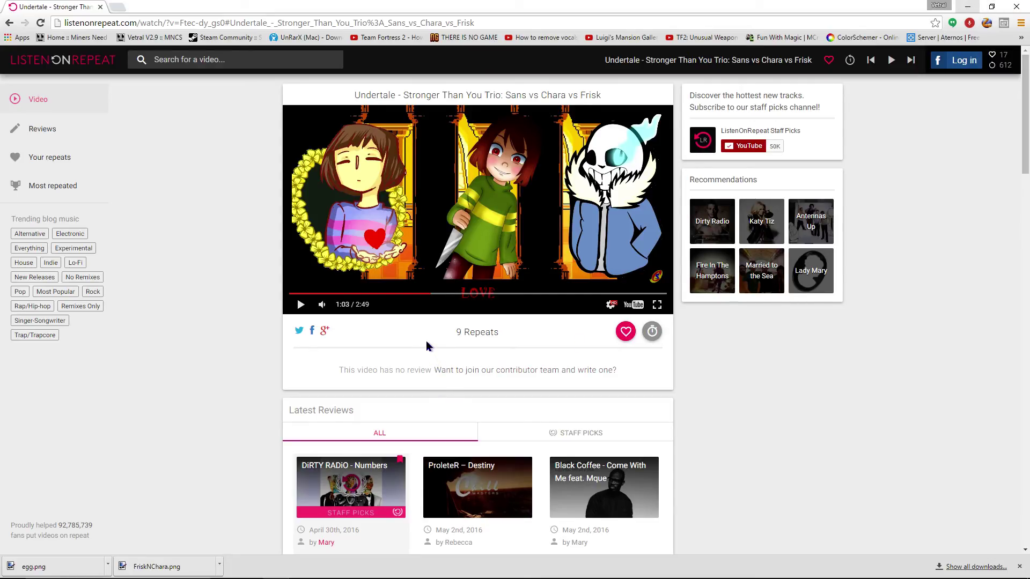
pyautogui.click(968, 6)
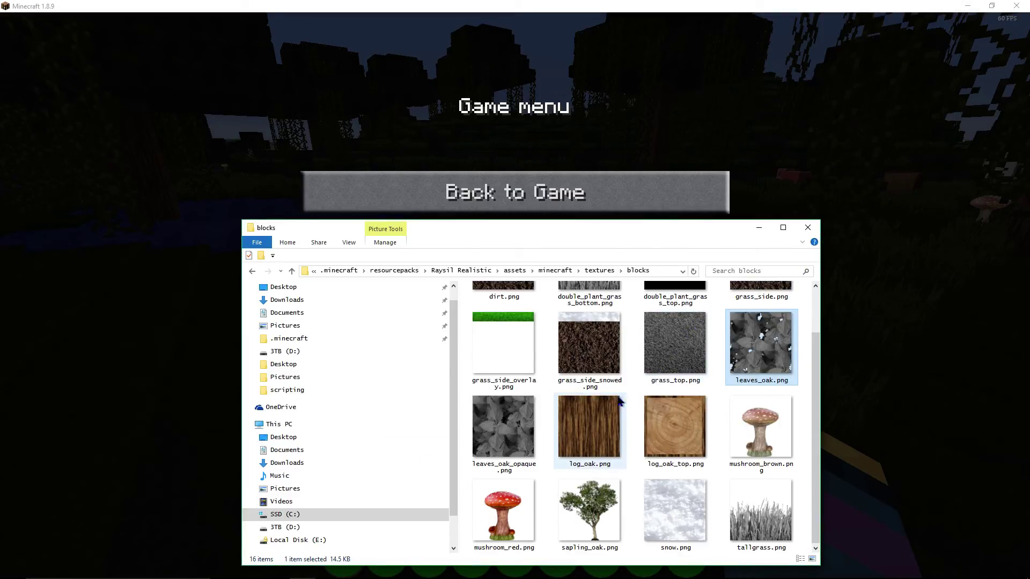
pyautogui.moveTo(589, 426)
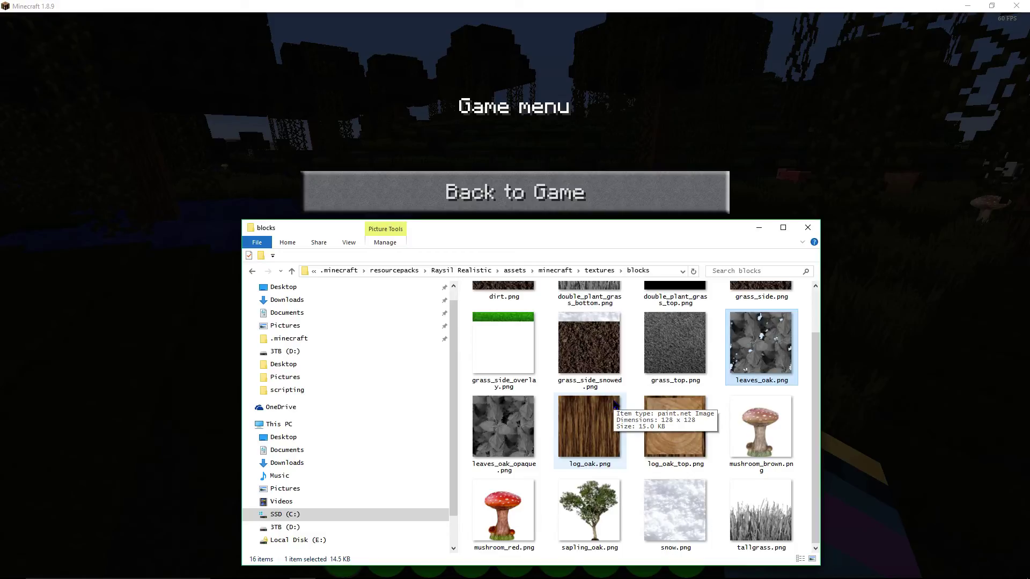
# Select log_oak.png, visit the 3TB (D:) drive and go back, then return to Chrome
pyautogui.click(585, 432)
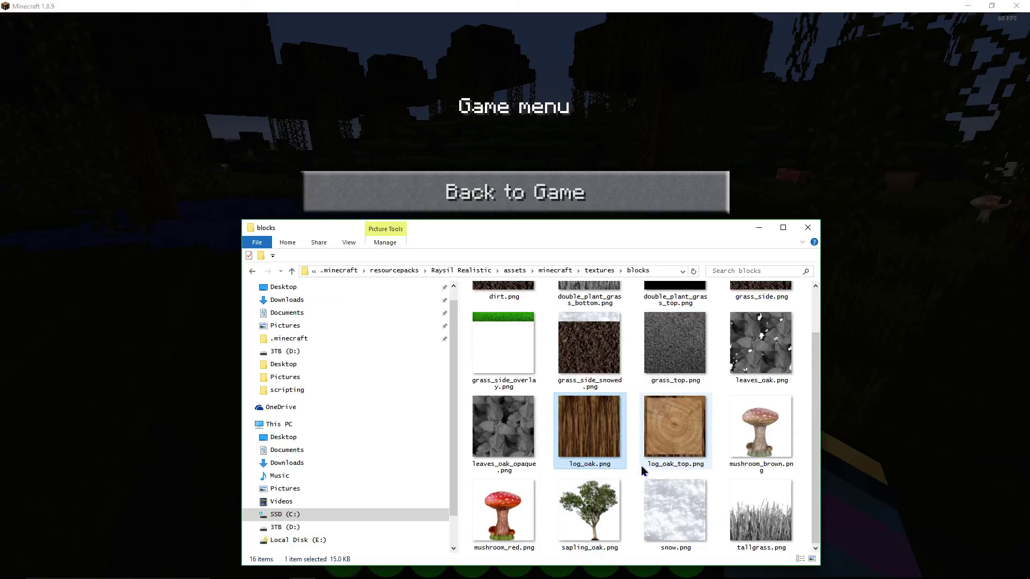
pyautogui.click(434, 527)
pyautogui.hotkey('alt', 'Left')
pyautogui.scroll(-1, 514, 505)
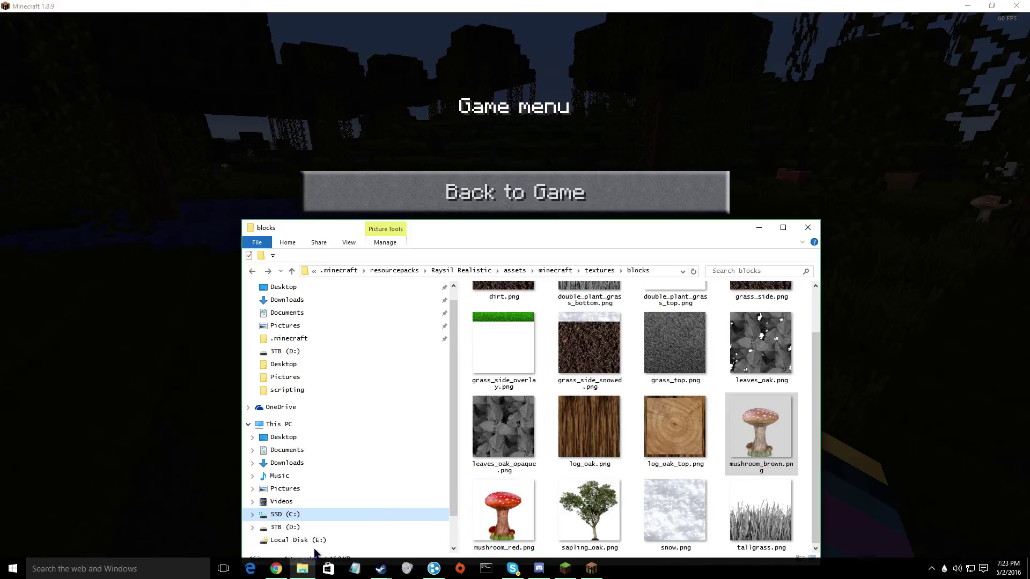
pyautogui.click(277, 569)
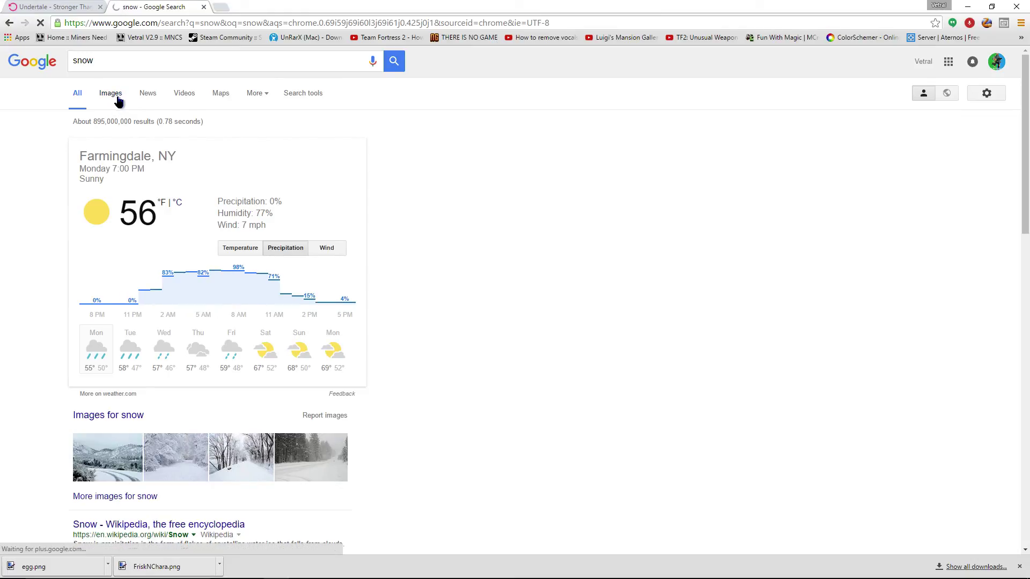
# Switch the 'snow' Google search to image results
pyautogui.click(113, 95)
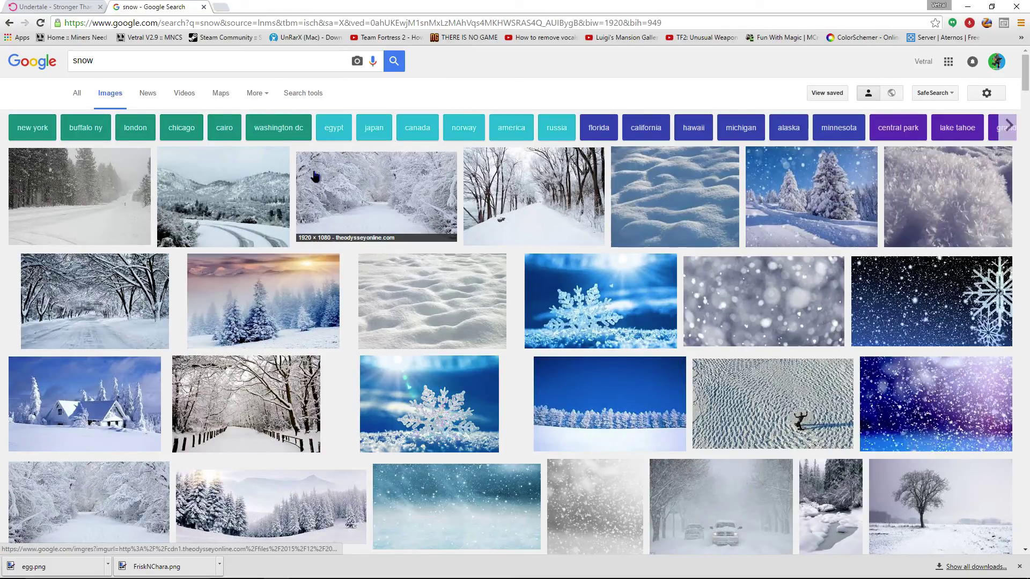
pyautogui.scroll(-5, 495, 218)
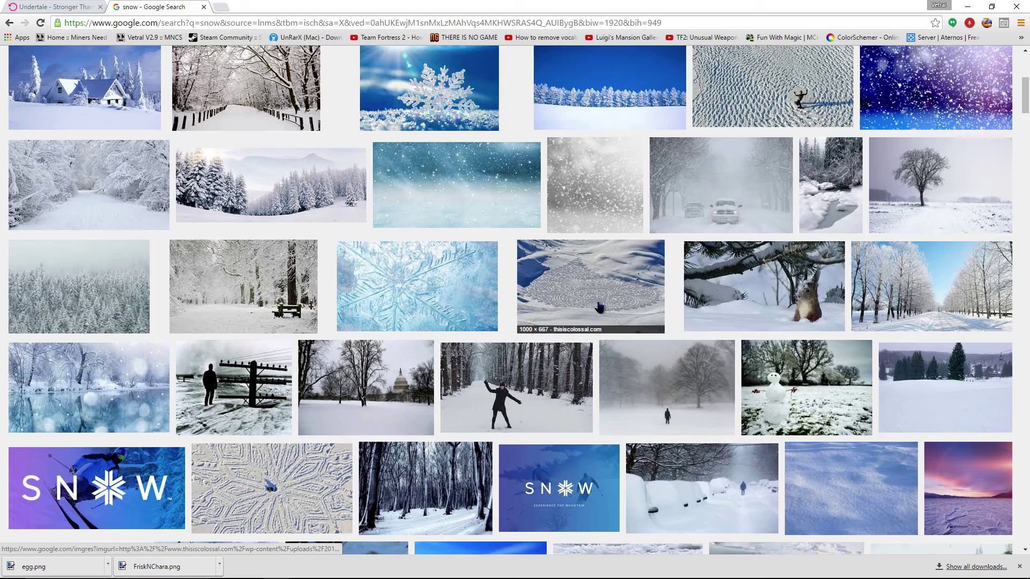
pyautogui.scroll(-3, 599, 307)
pyautogui.scroll(-3, 599, 307)
pyautogui.scroll(-4, 598, 307)
pyautogui.scroll(-3, 600, 306)
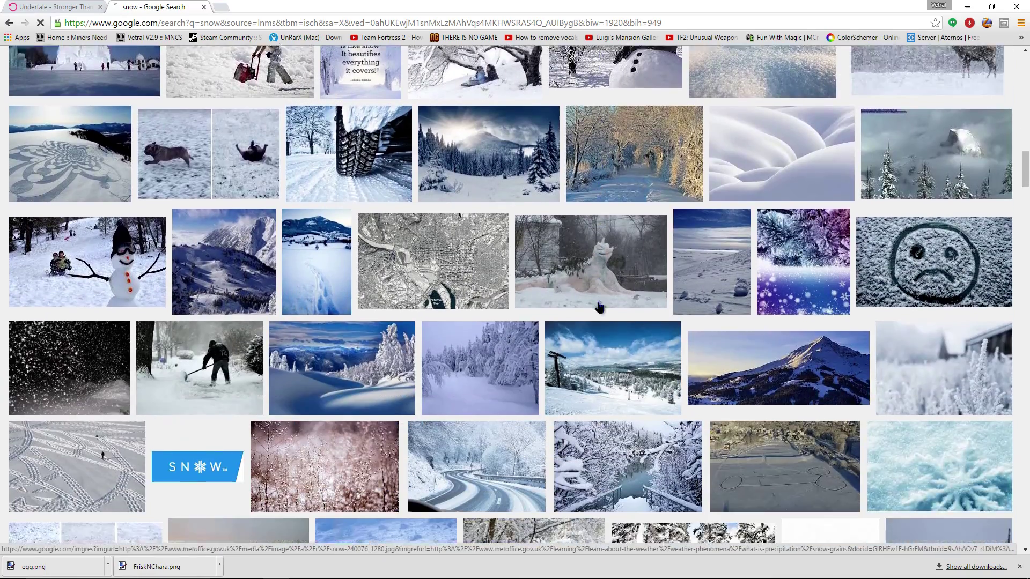
pyautogui.scroll(-3, 599, 307)
pyautogui.scroll(-5, 599, 307)
pyautogui.scroll(-3, 598, 306)
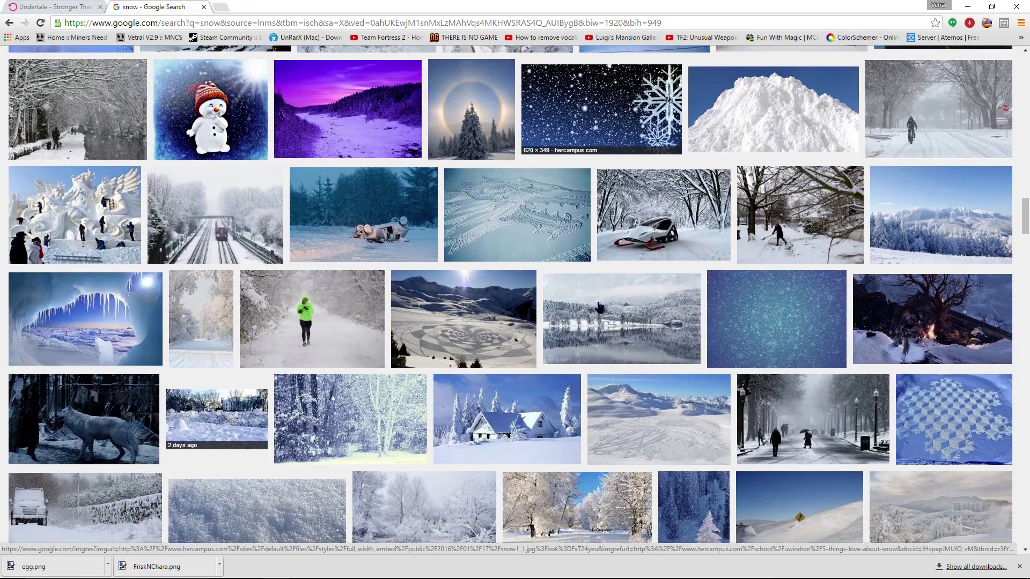
pyautogui.scroll(-2, 598, 307)
pyautogui.scroll(-2, 599, 307)
pyautogui.scroll(-2, 599, 307)
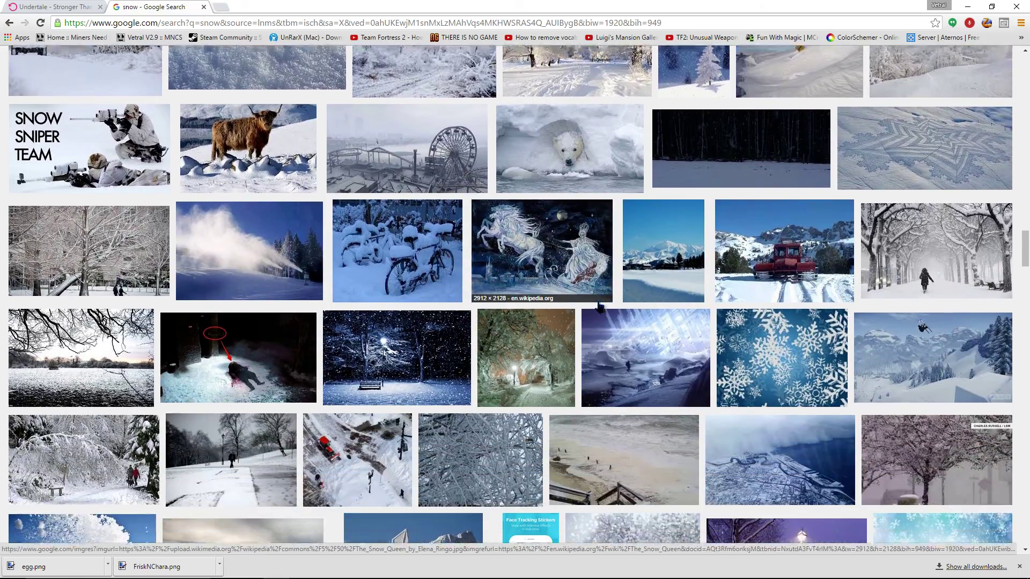
pyautogui.scroll(-2, 599, 306)
pyautogui.scroll(-2, 598, 307)
pyautogui.scroll(6, 598, 307)
pyautogui.scroll(-4, 598, 307)
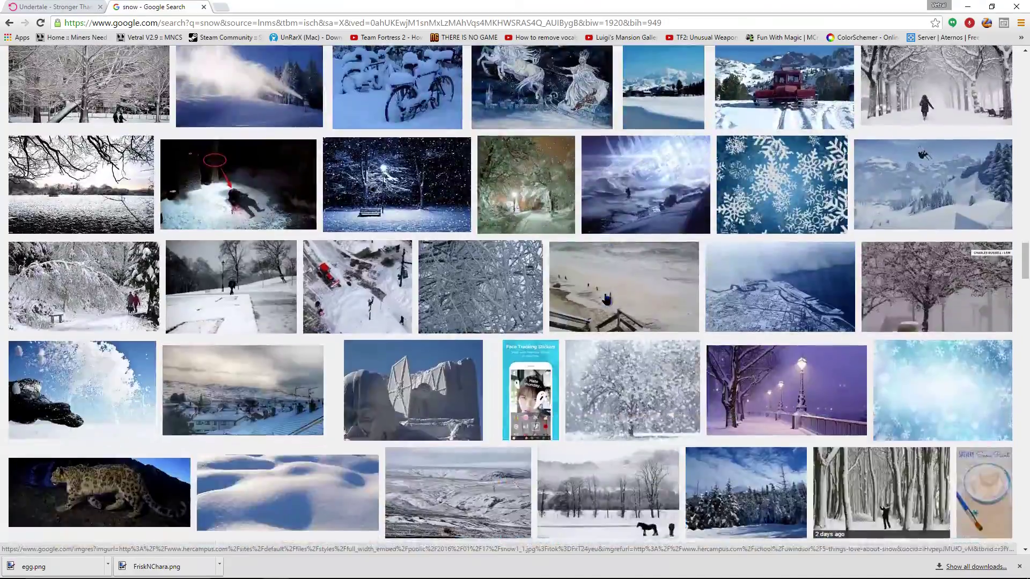
pyautogui.scroll(4, 598, 306)
pyautogui.scroll(2, 604, 300)
pyautogui.scroll(4, 609, 286)
pyautogui.scroll(5, 610, 286)
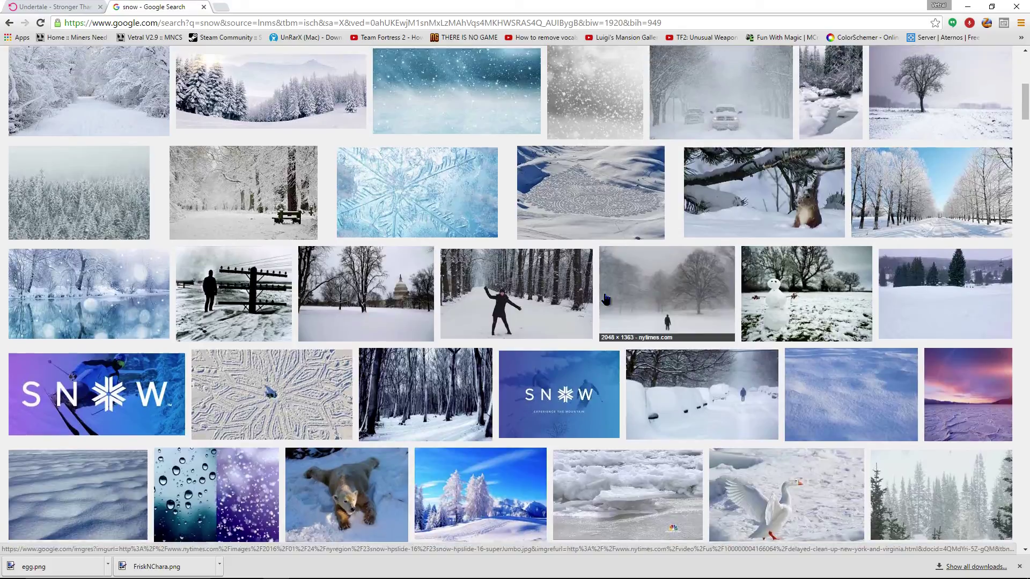
pyautogui.scroll(5, 609, 287)
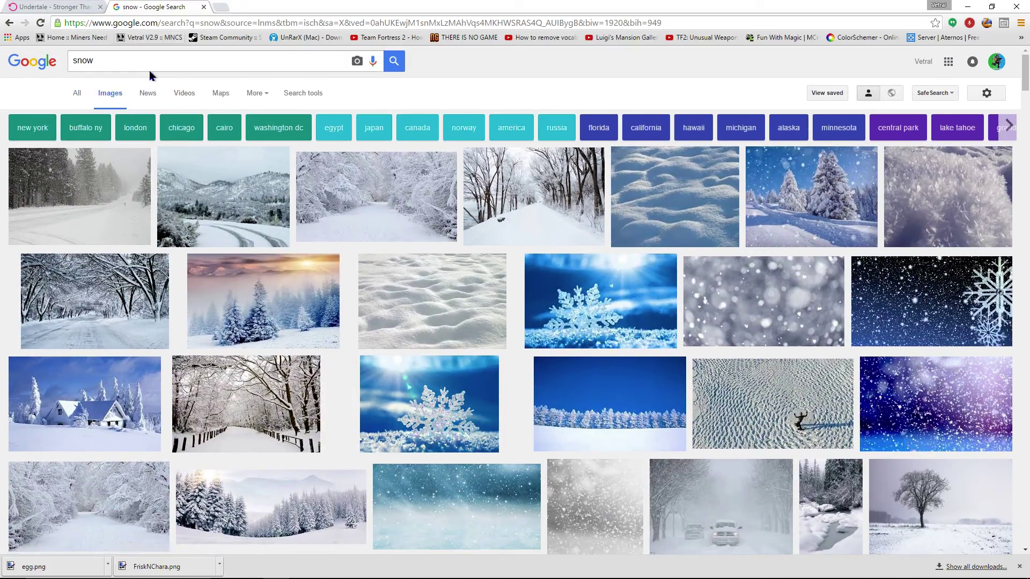
# Search images for 'snow floor' and preview the plain white snow texture
pyautogui.click(144, 63)
pyautogui.write('f')
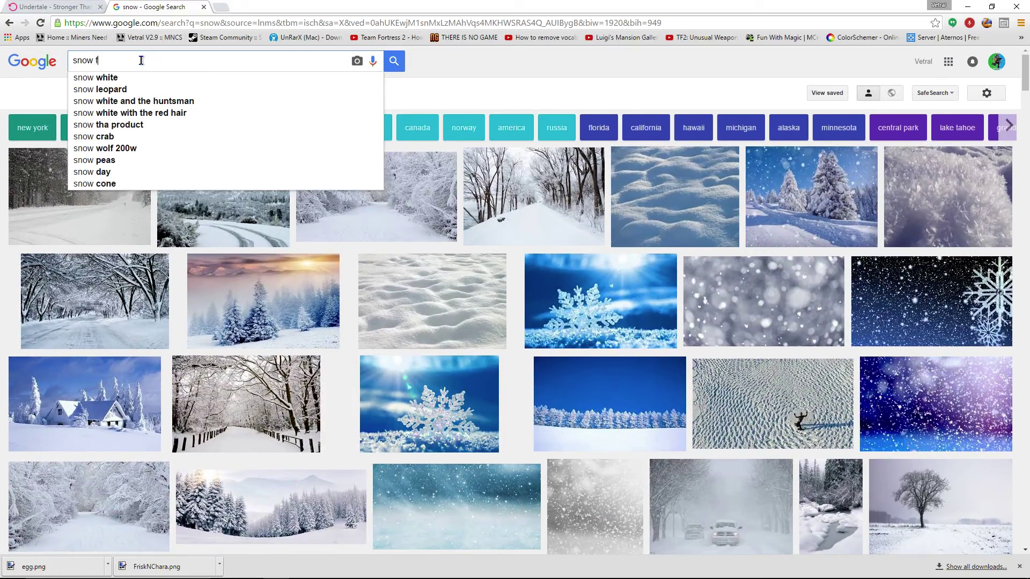
pyautogui.write('loor')
pyautogui.press('Return')
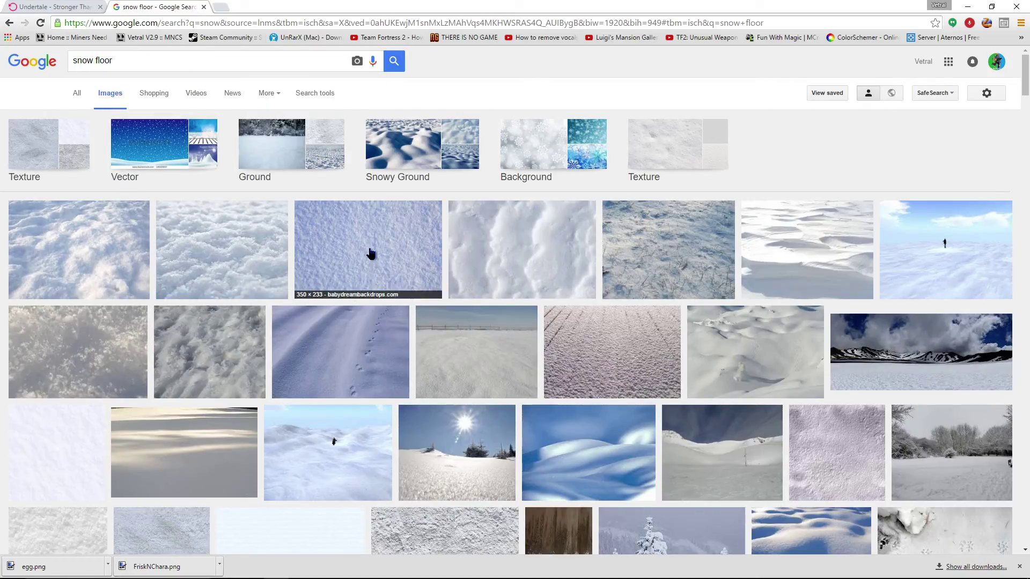
pyautogui.click(369, 251)
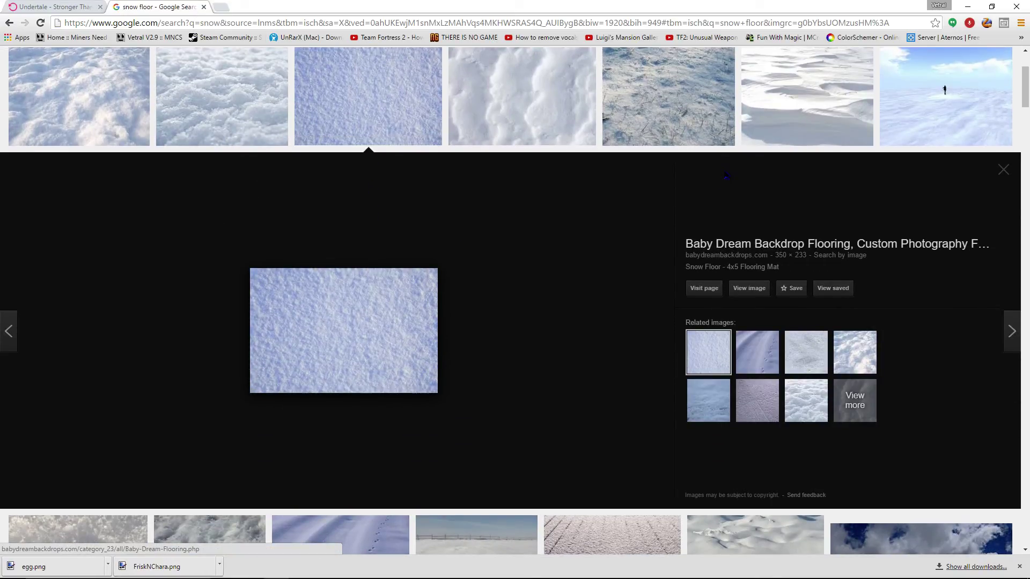
pyautogui.scroll(-3, 333, 366)
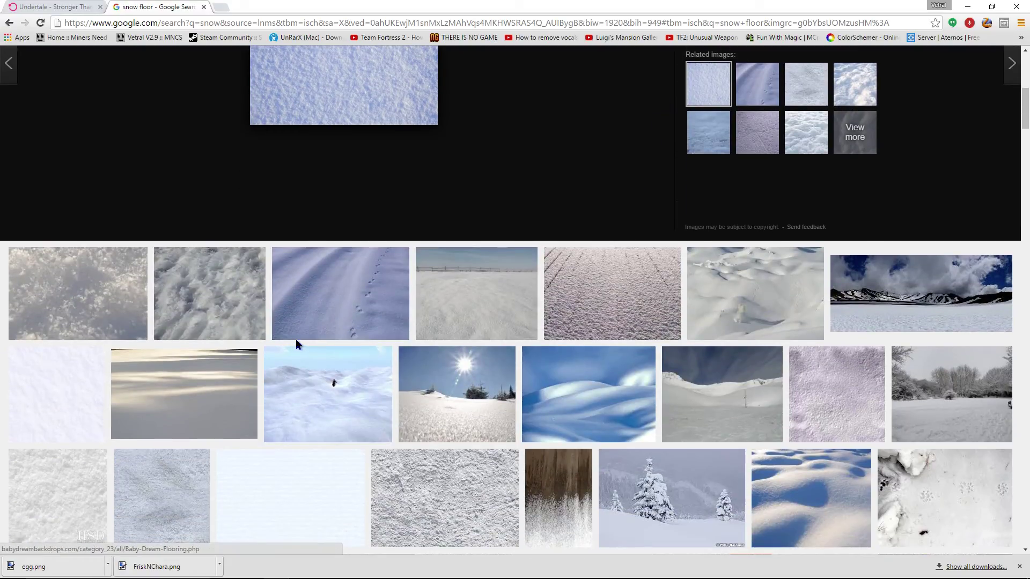
pyautogui.scroll(-1, 296, 339)
pyautogui.click(11, 336)
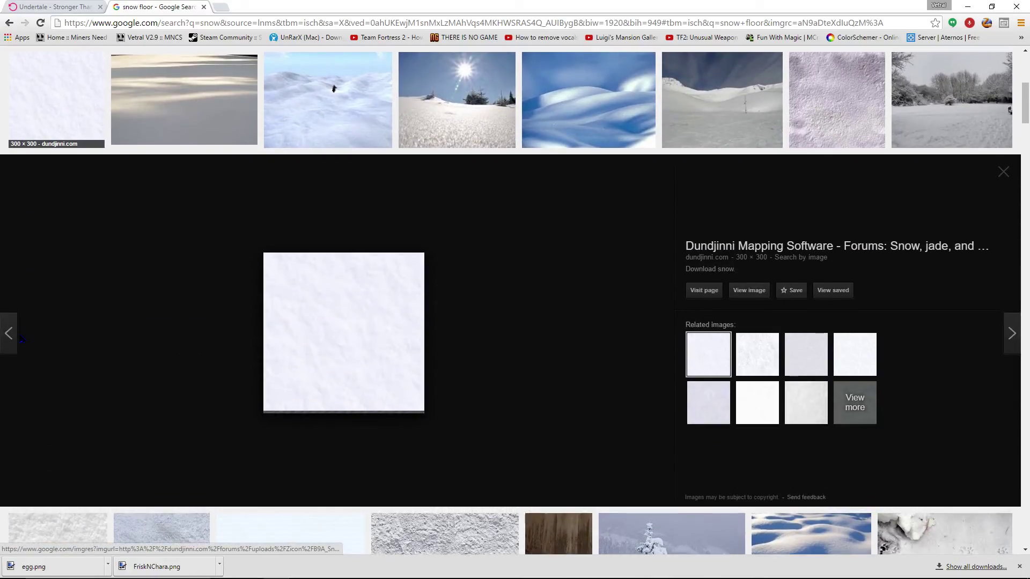
# Save the white snow texture as B9A_Snow.jpg in textures/blocks and show it in its folder
pyautogui.rightClick(378, 366)
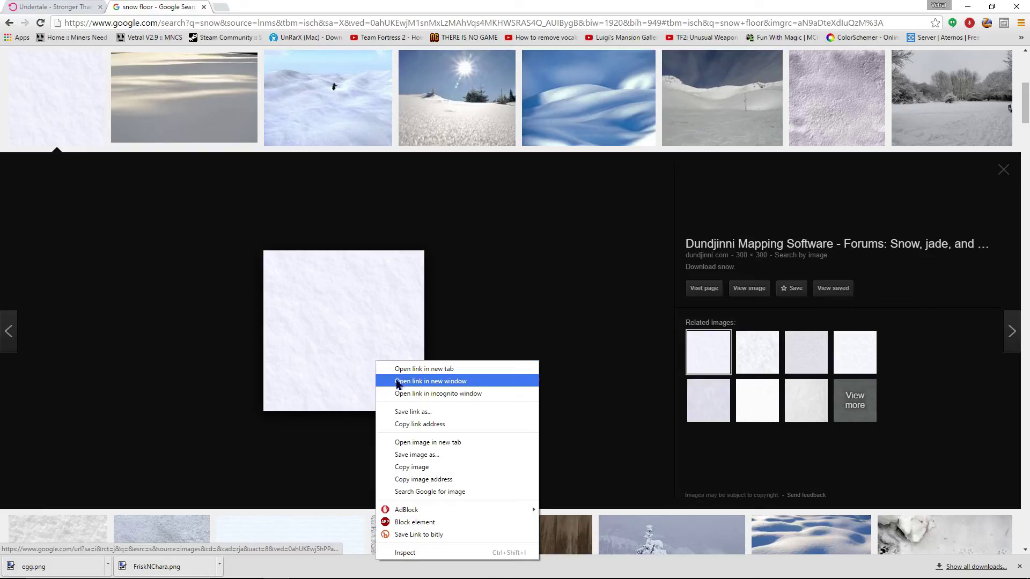
pyautogui.click(442, 460)
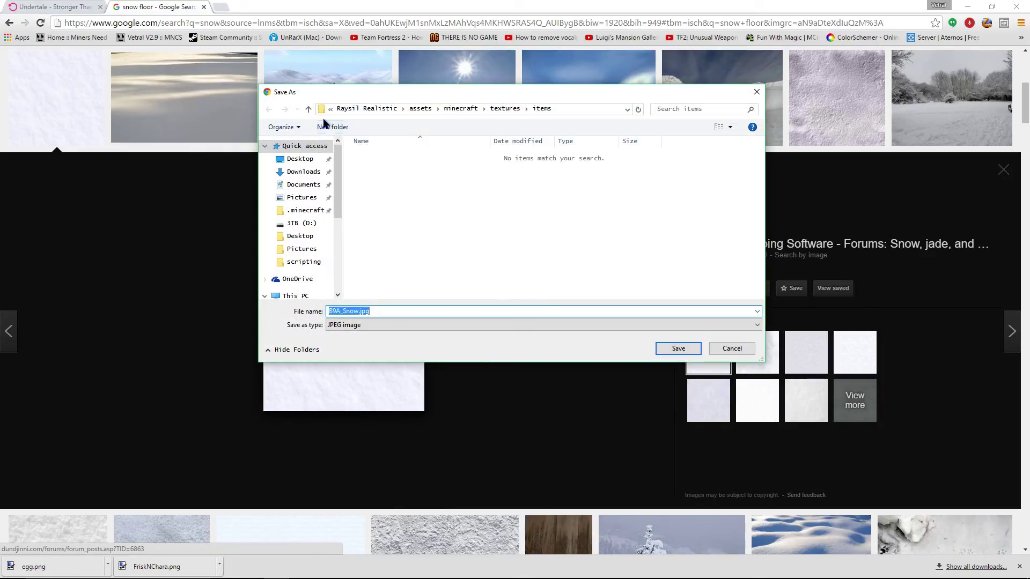
pyautogui.click(496, 109)
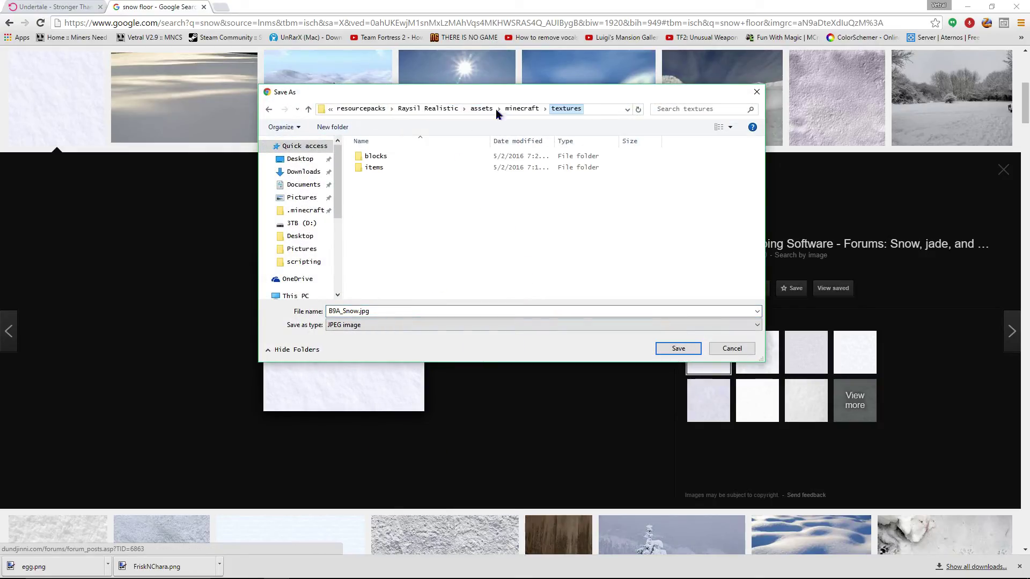
pyautogui.doubleClick(432, 157)
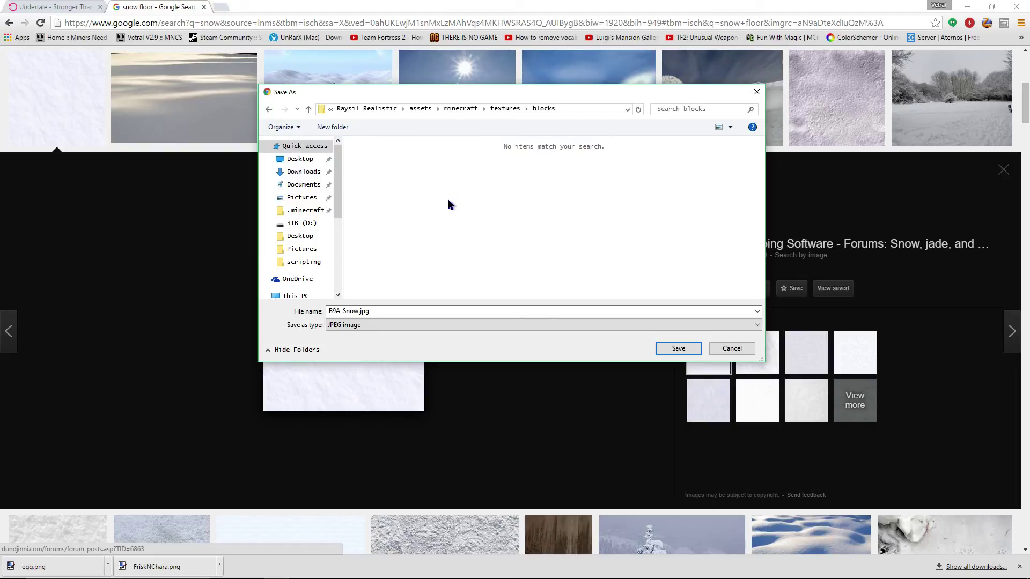
pyautogui.click(411, 325)
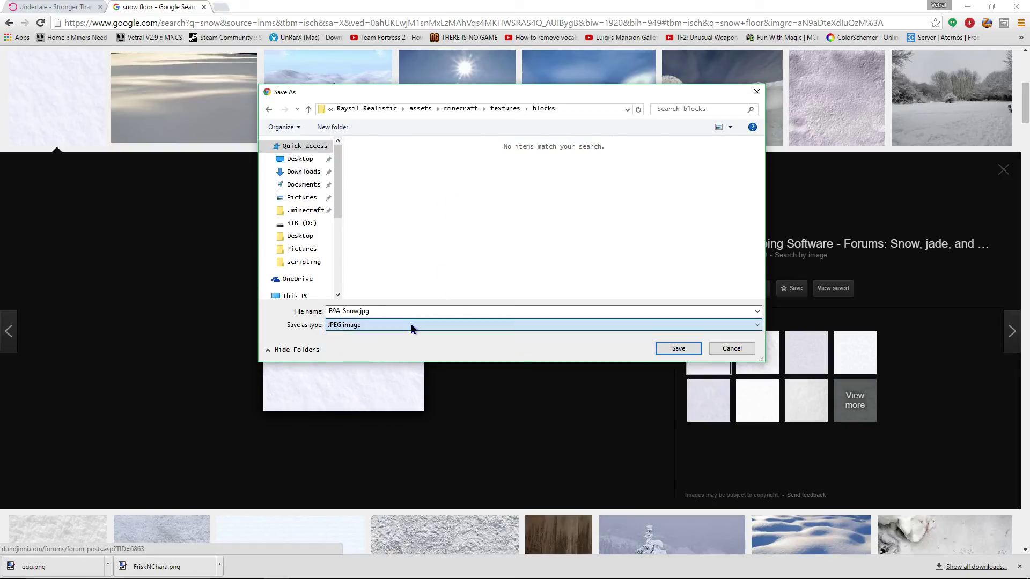
pyautogui.click(678, 349)
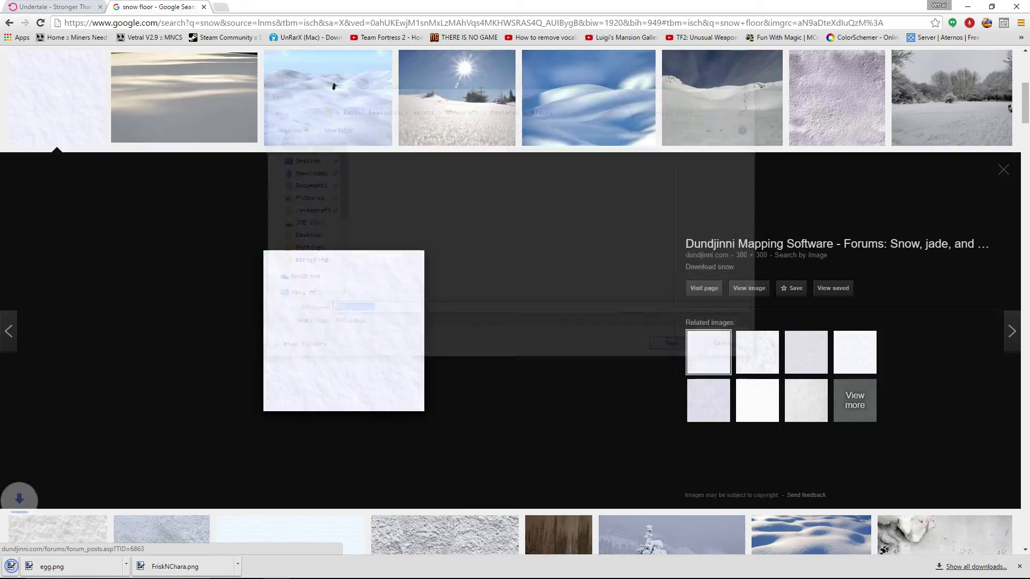
pyautogui.click(108, 566)
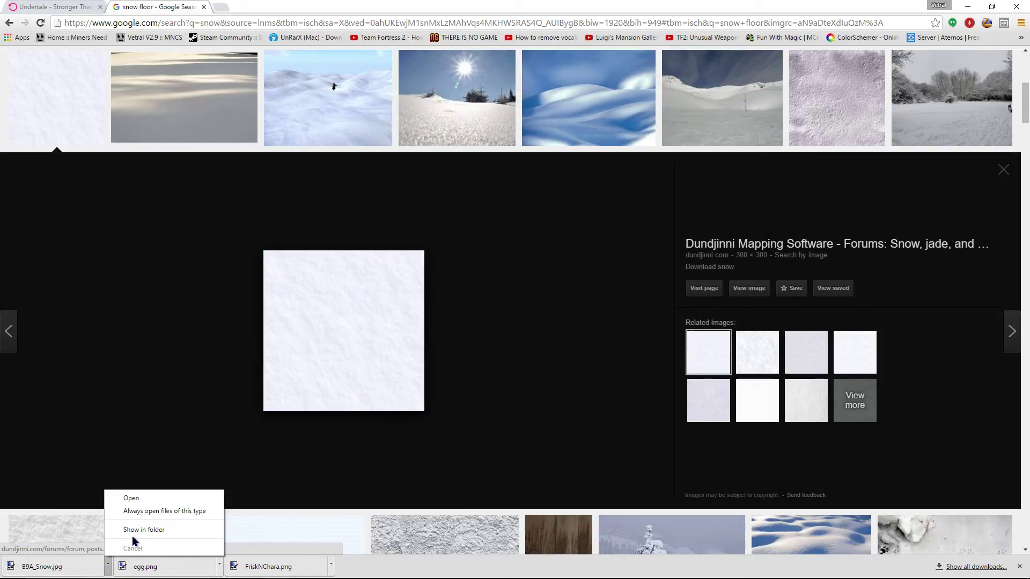
pyautogui.click(135, 529)
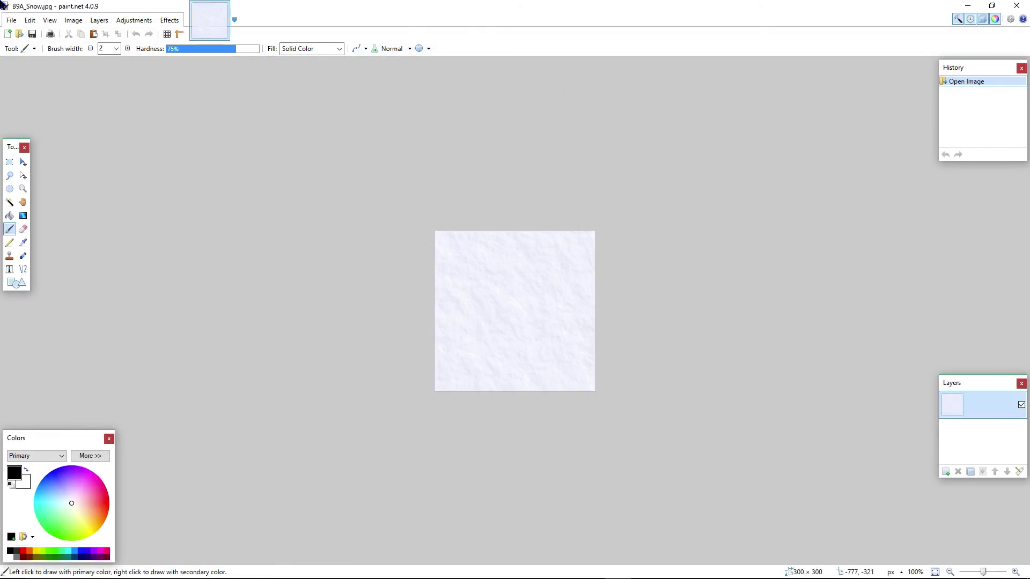
pyautogui.click(80, 108)
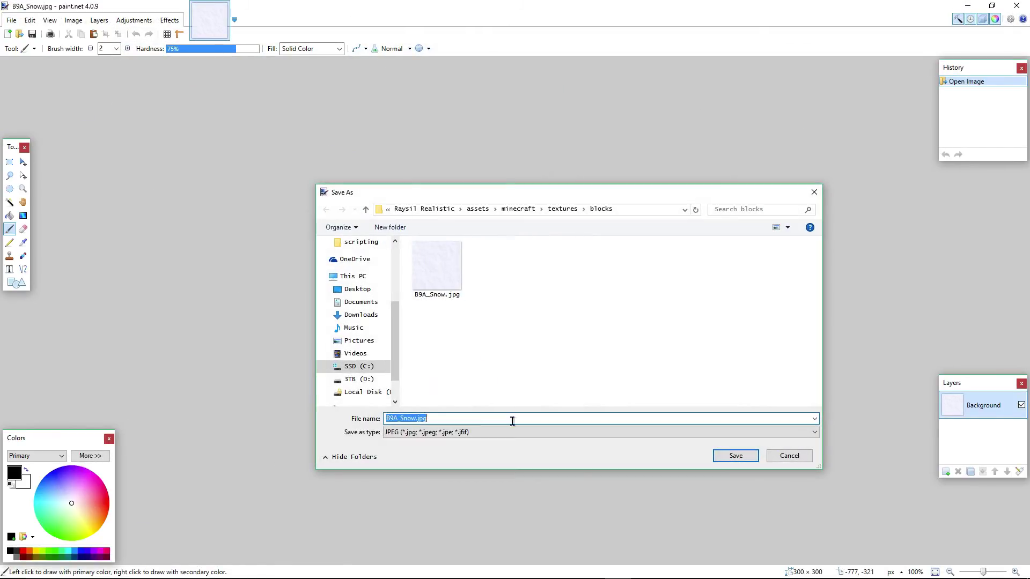
pyautogui.click(500, 432)
pyautogui.click(449, 477)
pyautogui.scroll(-1, 490, 364)
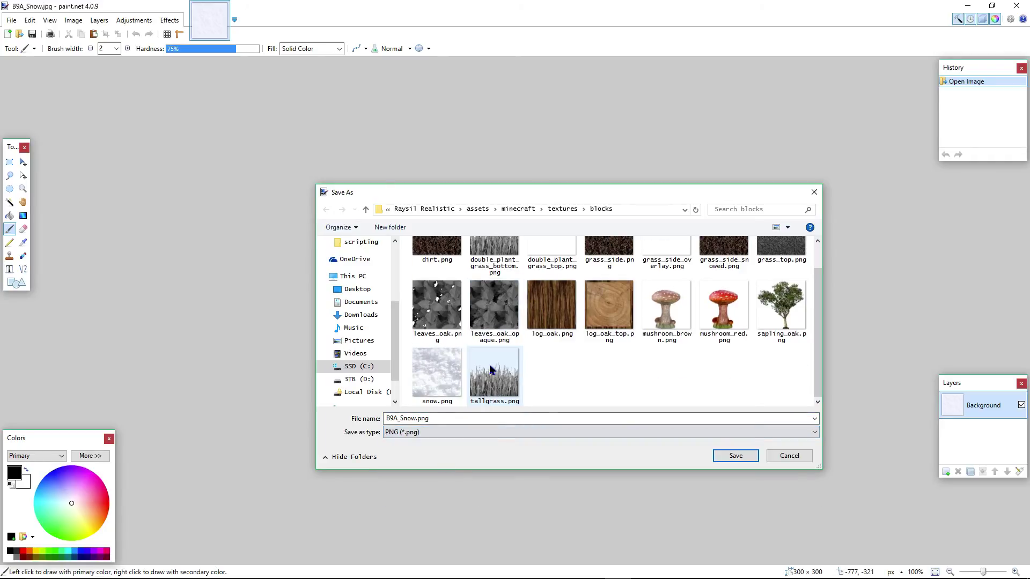
pyautogui.click(437, 378)
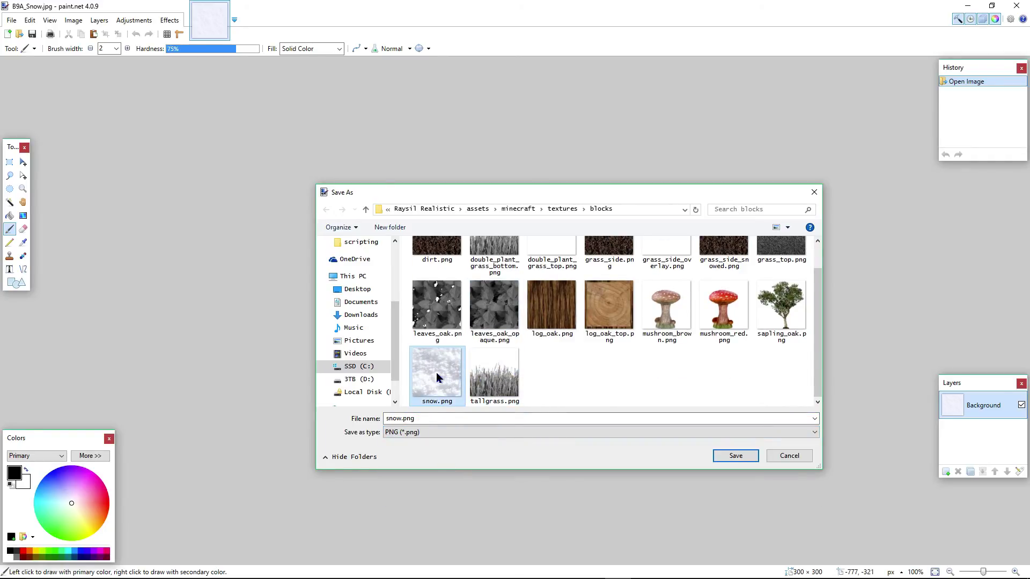
# Cancel the pending save and resize the snow image to 128 × 128 pixels
pyautogui.click(804, 458)
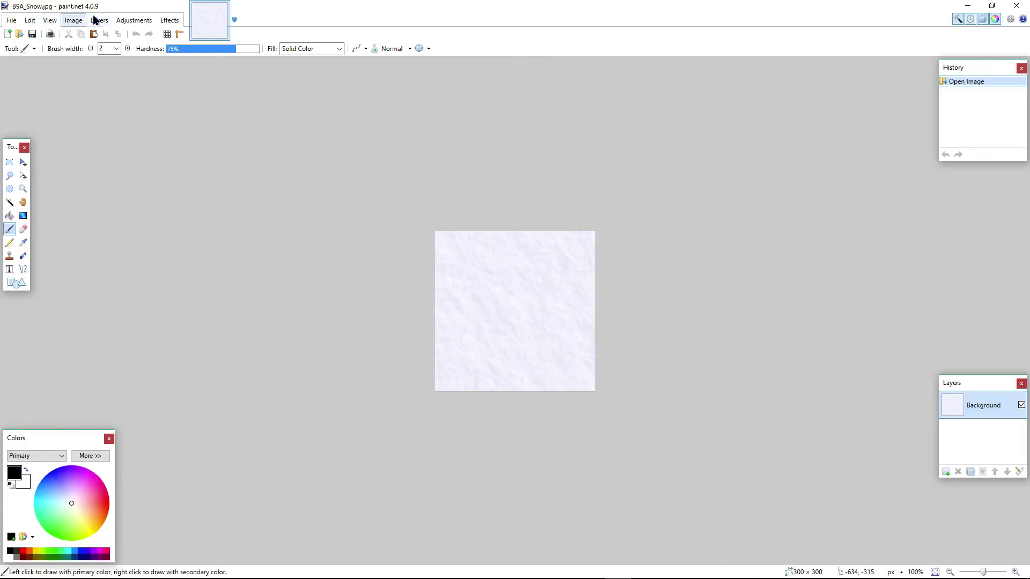
pyautogui.click(95, 19)
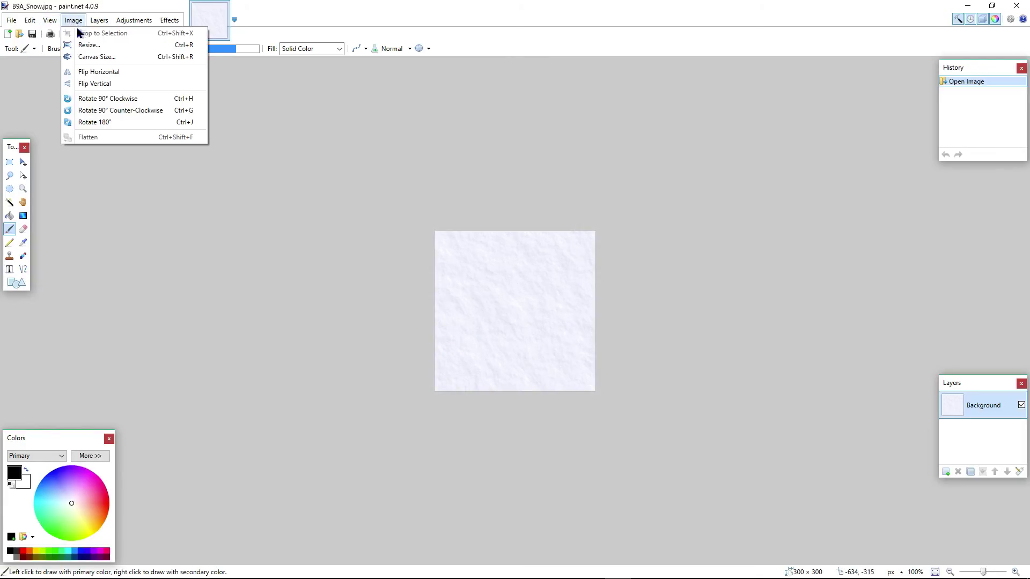
pyautogui.click(83, 45)
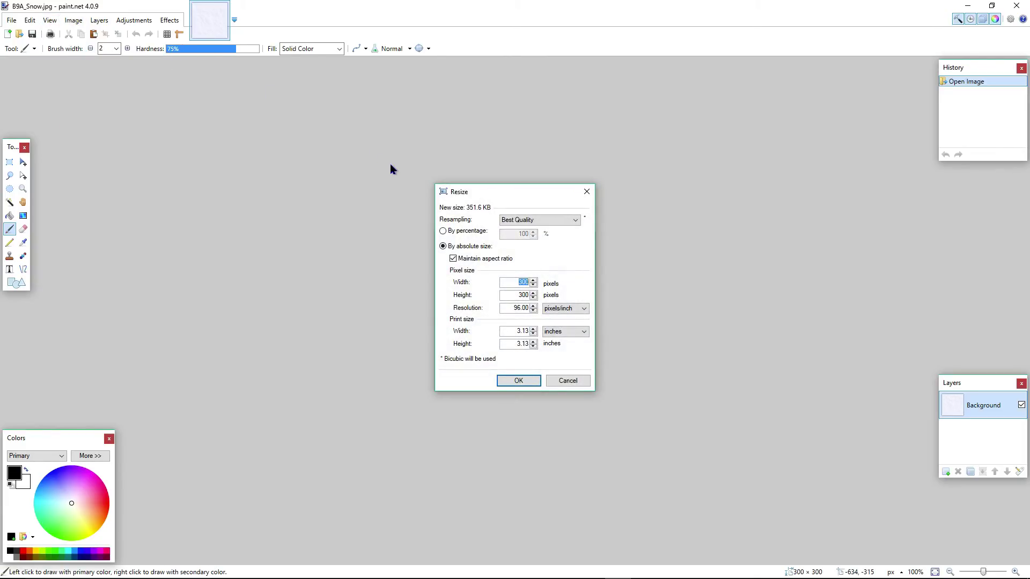
pyautogui.write('1')
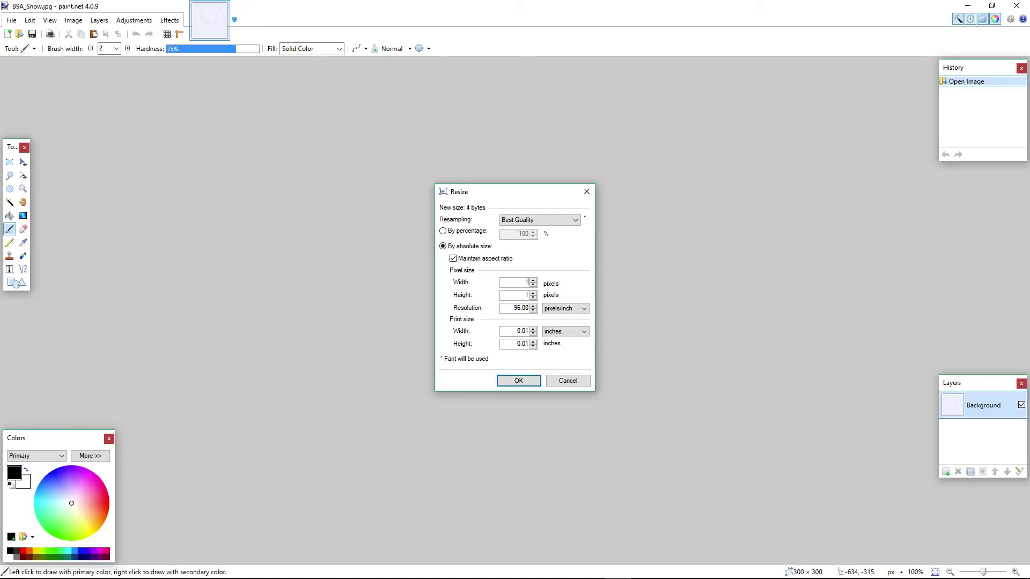
pyautogui.write('28')
pyautogui.click(527, 380)
# Save the 128-pixel snow image as PNG, overwriting snow.png in the blocks folder
pyautogui.click(11, 20)
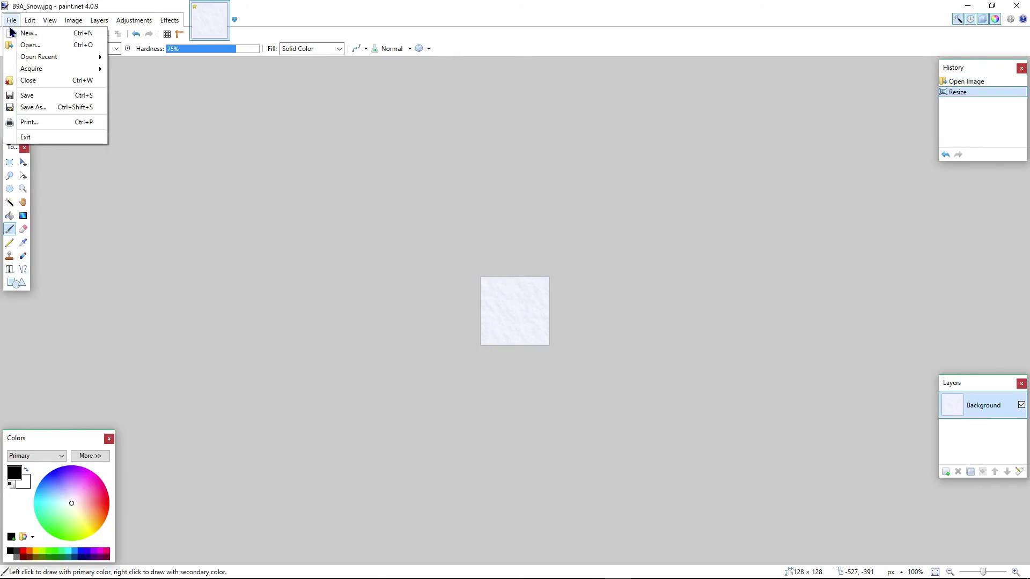
pyautogui.click(57, 107)
pyautogui.click(483, 433)
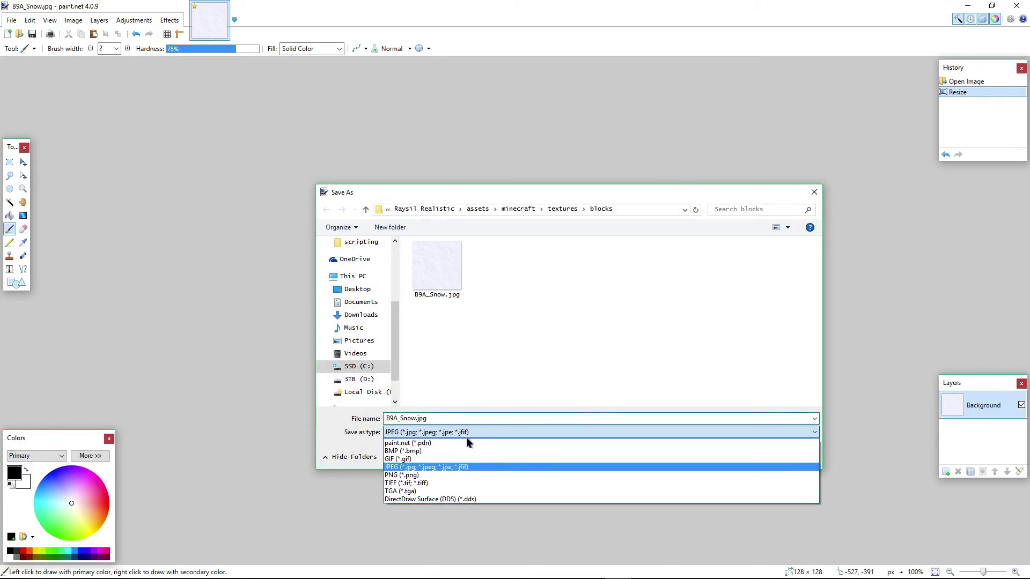
pyautogui.click(439, 475)
pyautogui.click(453, 405)
pyautogui.doubleClick(450, 389)
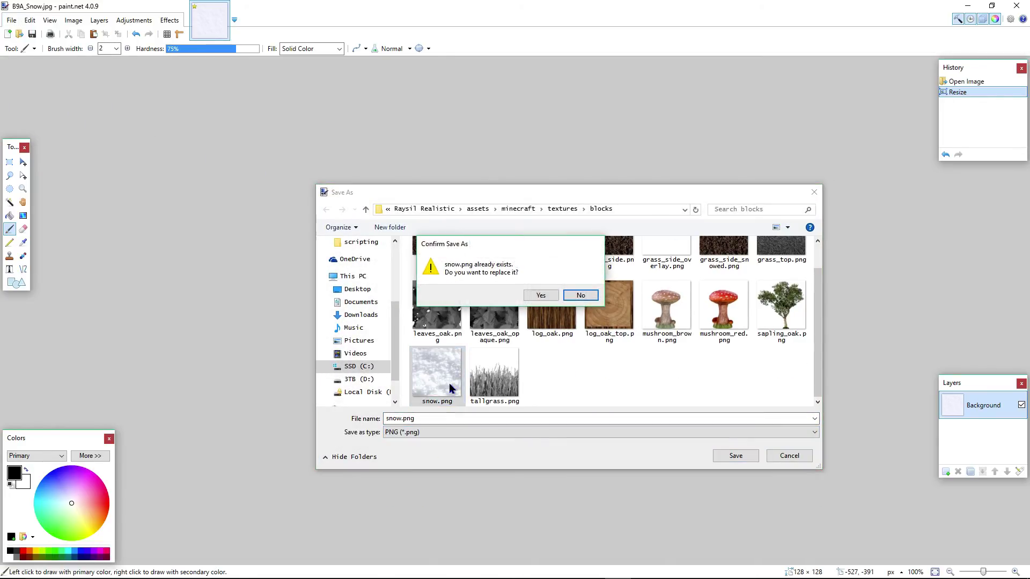
pyautogui.click(540, 297)
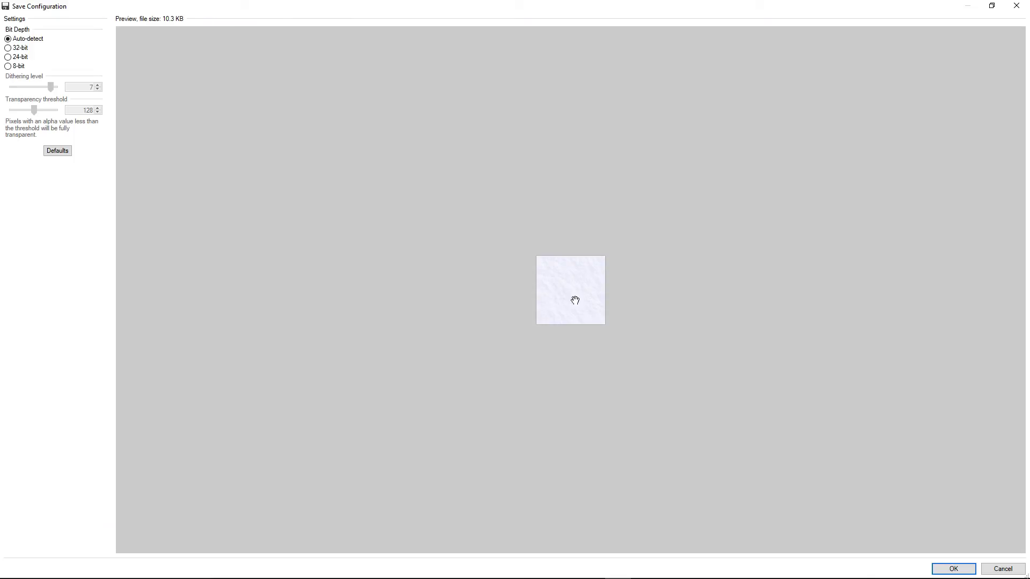
pyautogui.click(936, 570)
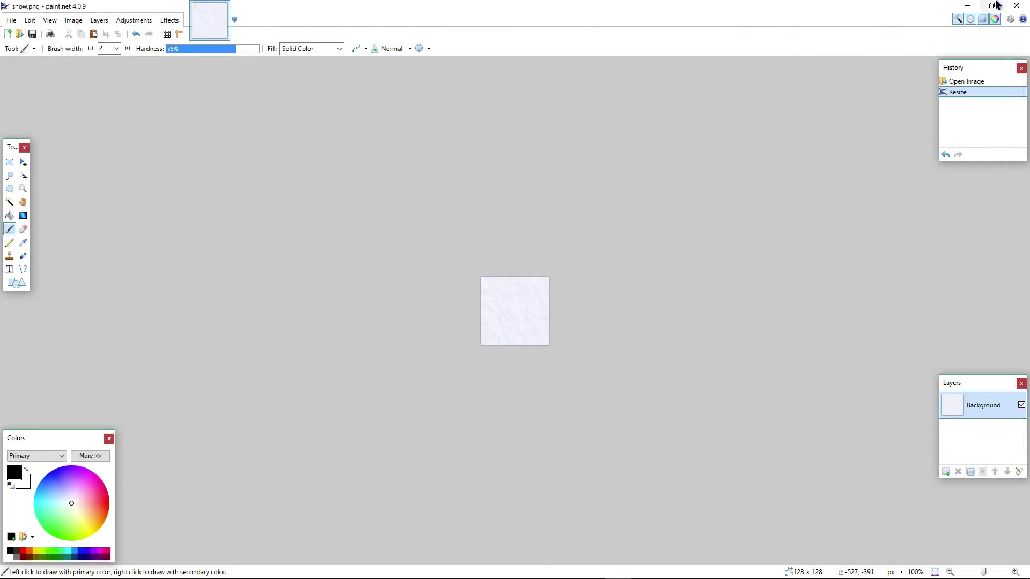
# Close paint.net, delete B9A_Snow.jpg, and close the snow floor search tab
pyautogui.click(1016, 5)
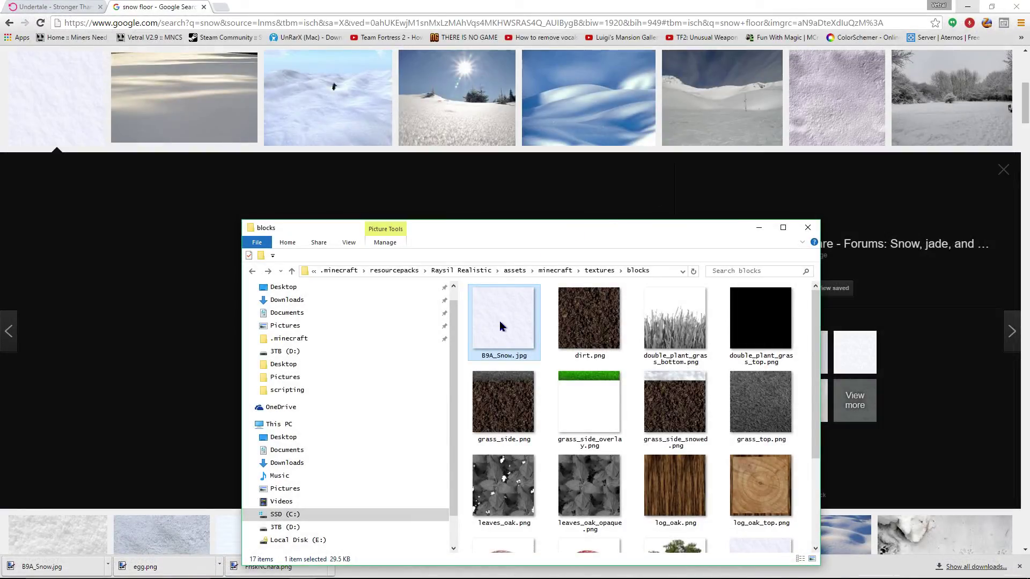
pyautogui.press('Delete')
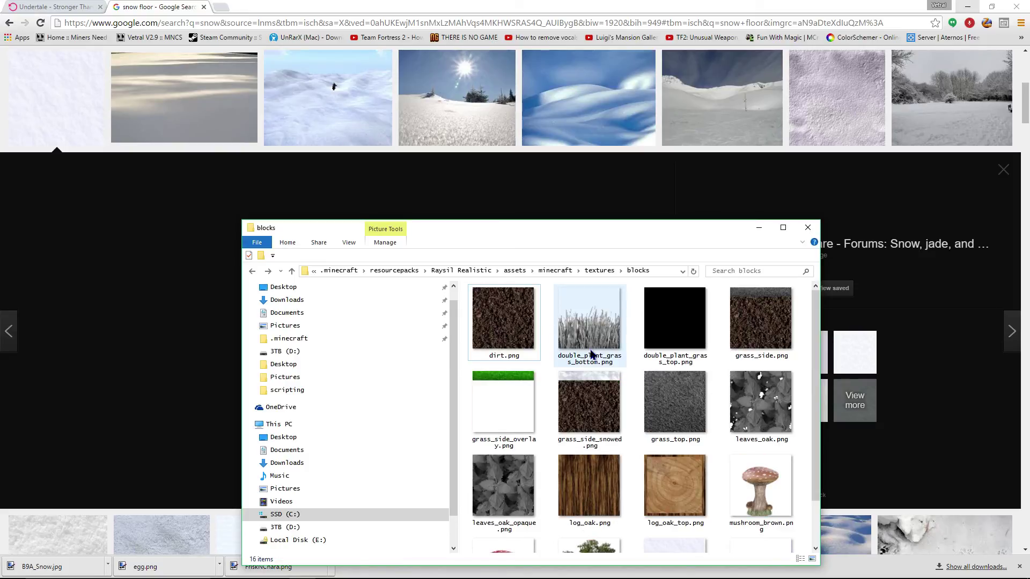
pyautogui.scroll(-1, 597, 360)
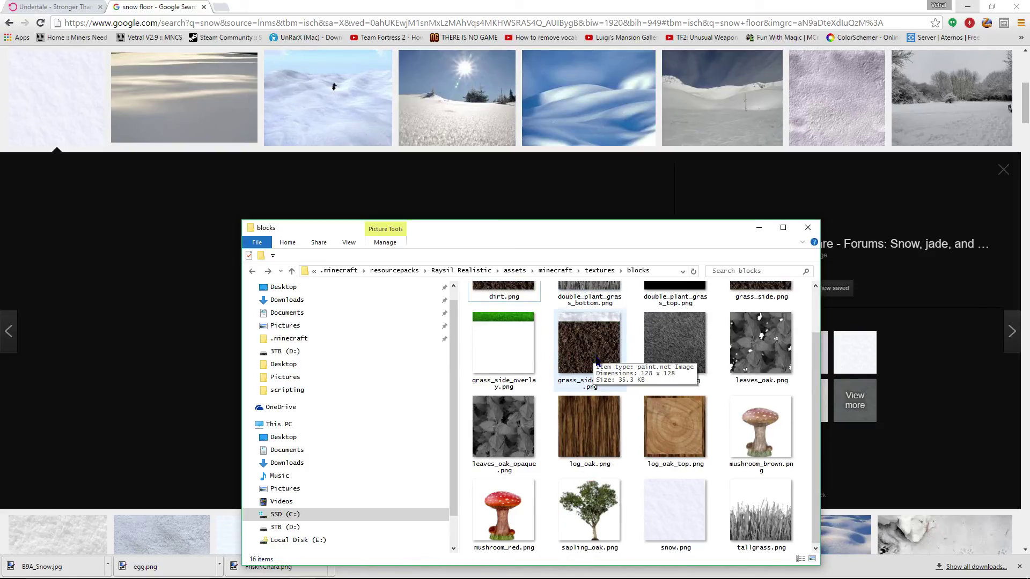
pyautogui.click(203, 7)
# Back in Minecraft, put a snow block and a snow layer in the hotbar
pyautogui.click(964, 6)
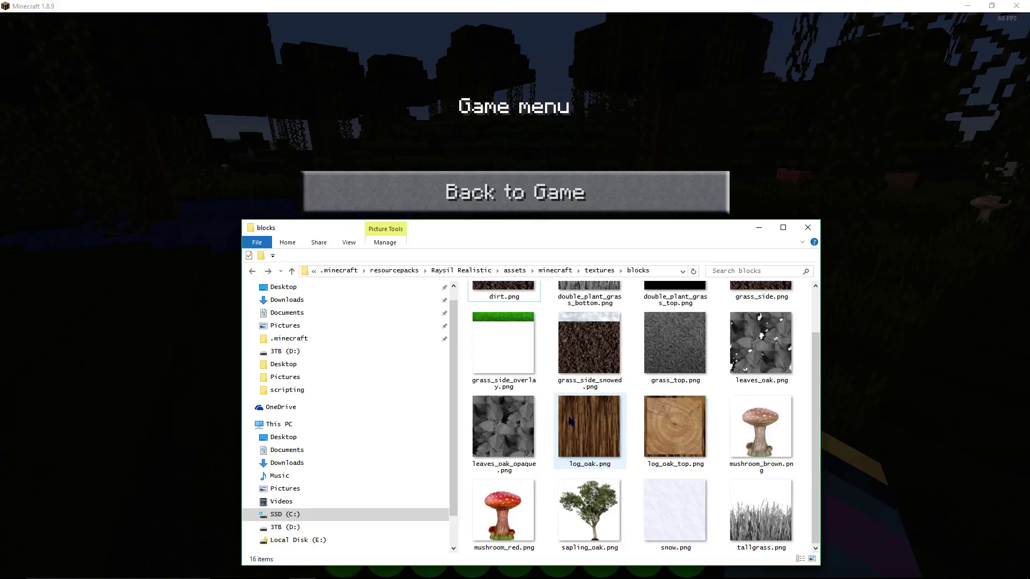
pyautogui.click(515, 190)
pyautogui.click(516, 190)
pyautogui.press('e')
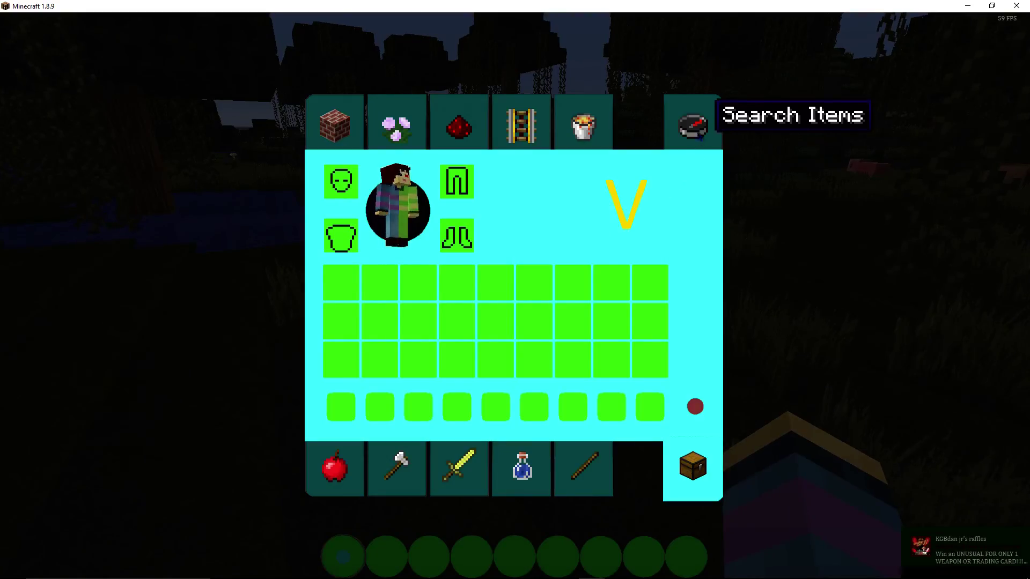
pyautogui.click(694, 124)
pyautogui.write('snow')
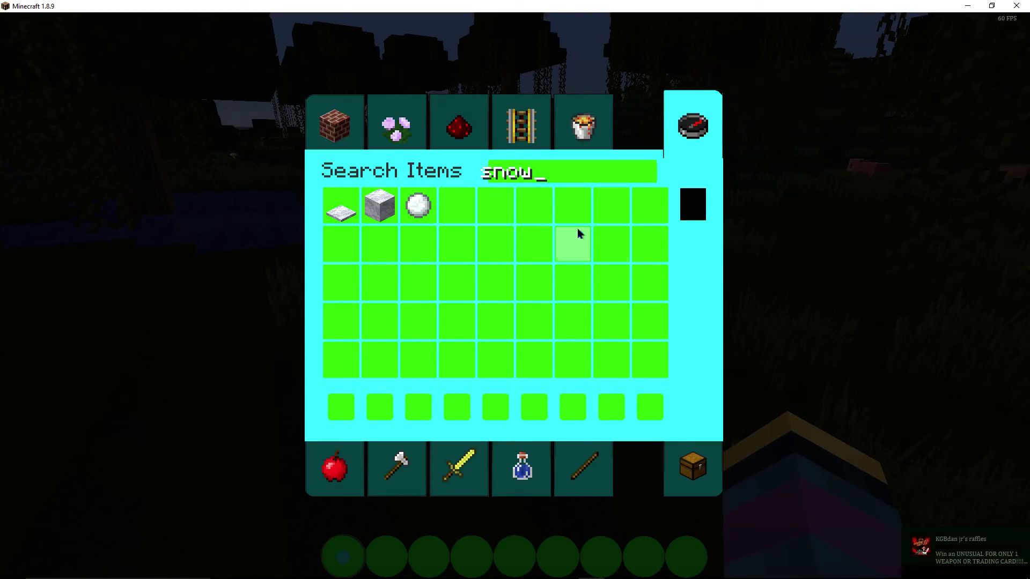
pyautogui.click(380, 206)
pyautogui.click(341, 408)
pyautogui.click(340, 209)
pyautogui.click(380, 408)
pyautogui.press('e')
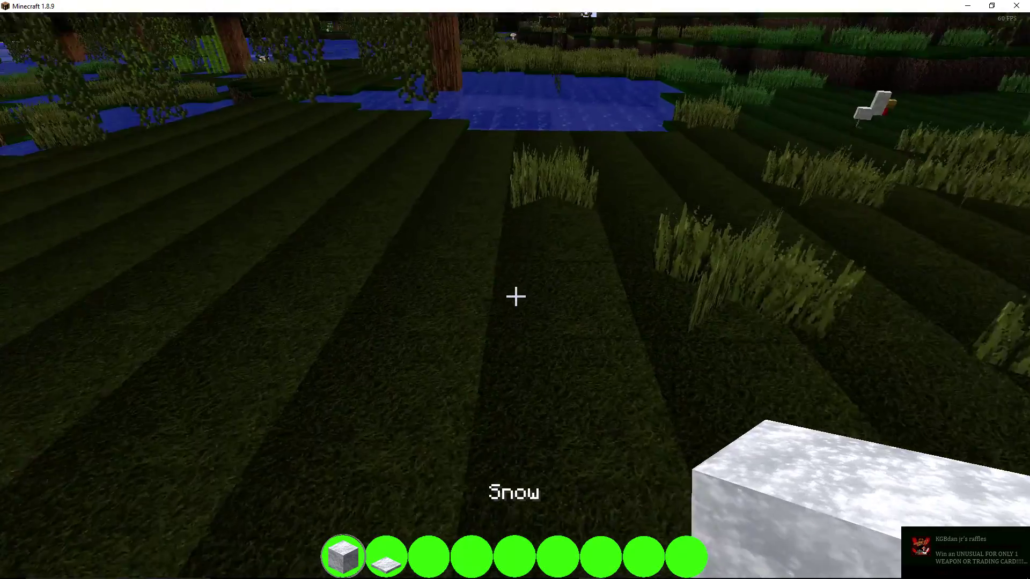
# Place a snow block and stack snow layers beside it into steps
pyautogui.rightClick(515, 296)
pyautogui.press('2')
pyautogui.rightClick(515, 297)
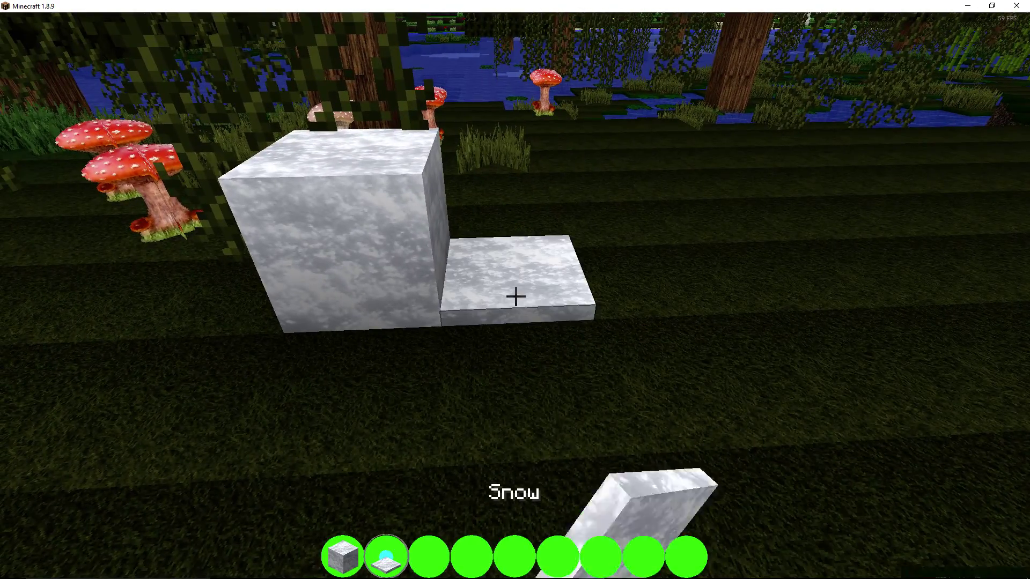
pyautogui.click(515, 297)
pyautogui.rightClick(515, 296)
pyautogui.rightClick(515, 296)
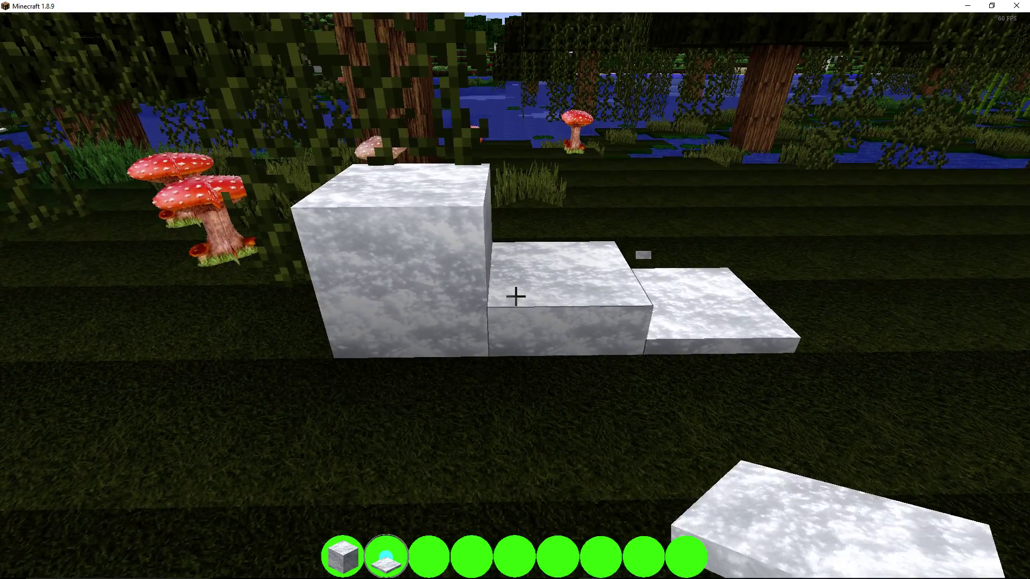
pyautogui.write('esla')
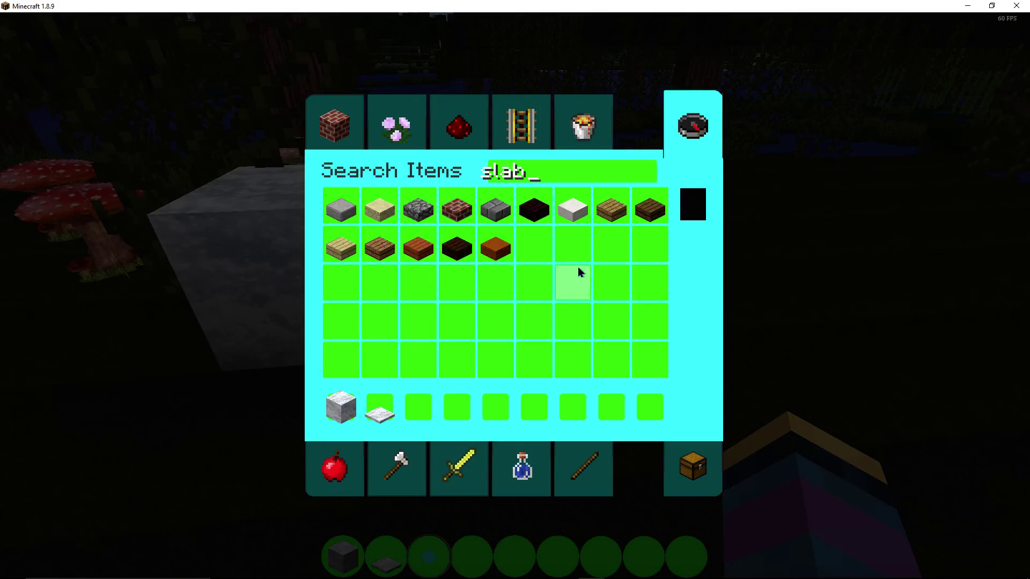
# Add a quartz slab to the hotbar, show the debug overlay, and break the quartz slab
pyautogui.click(572, 209)
pyautogui.click(418, 408)
pyautogui.press('e')
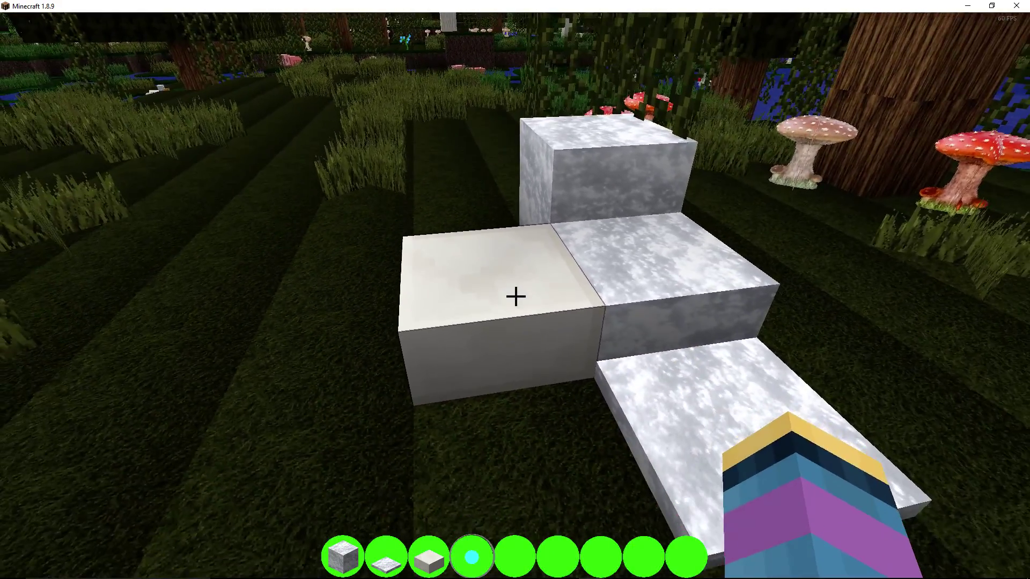
pyautogui.press('F3')
pyautogui.press('F3')
pyautogui.click(515, 296)
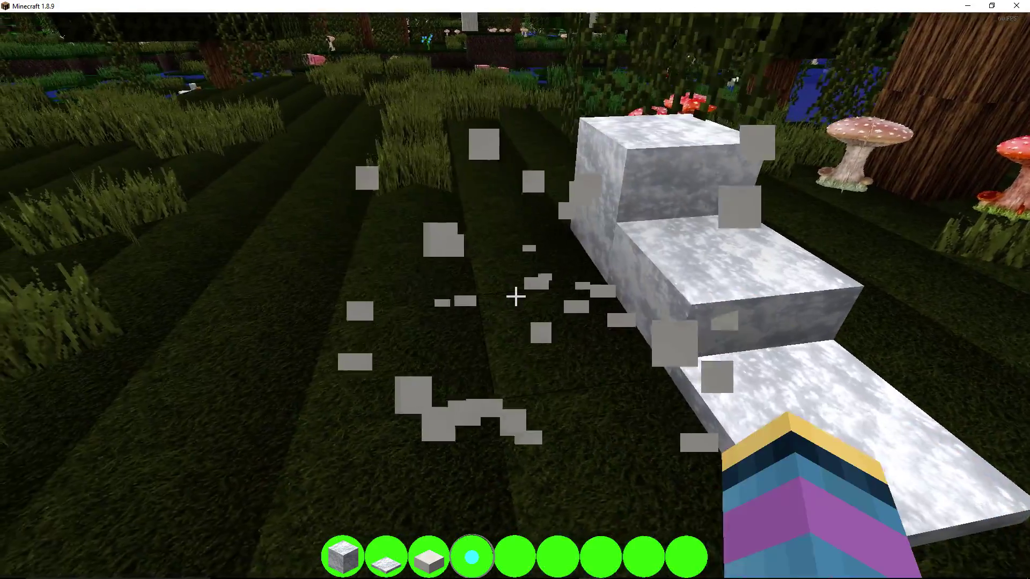
# Walk around the snow steps to view them from several sides, then pause
pyautogui.press('s')
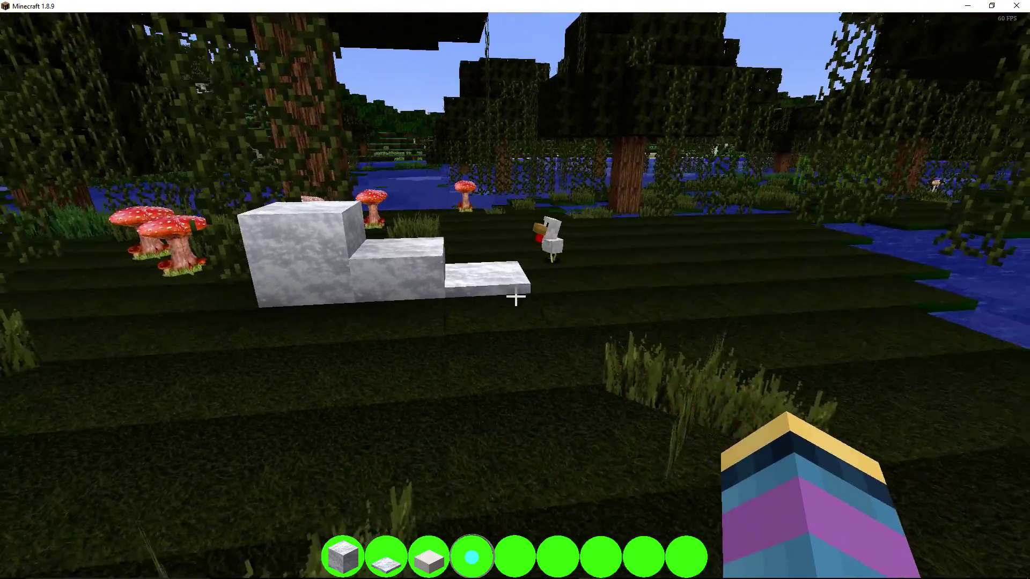
pyautogui.press('w')
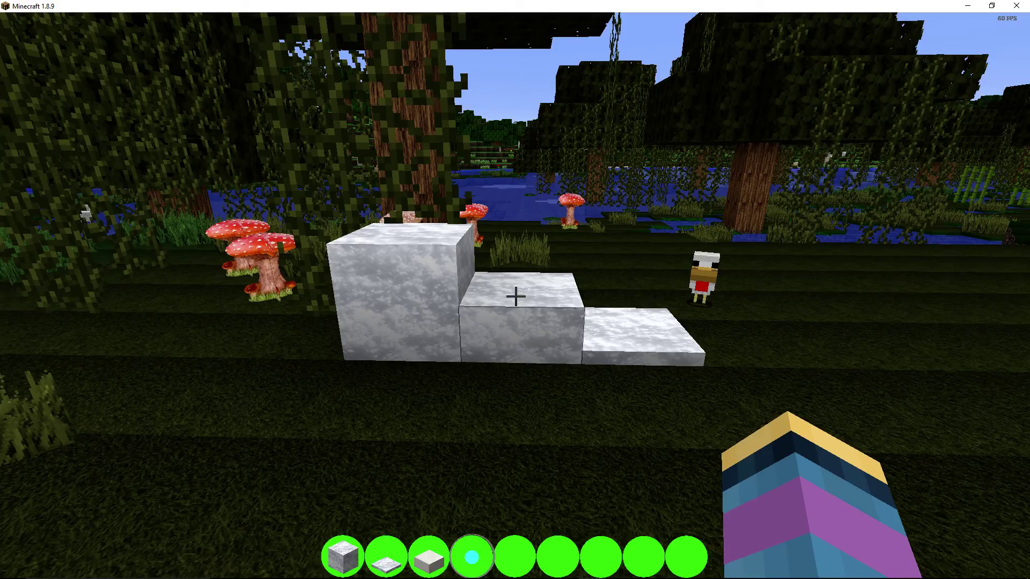
pyautogui.press('F3')
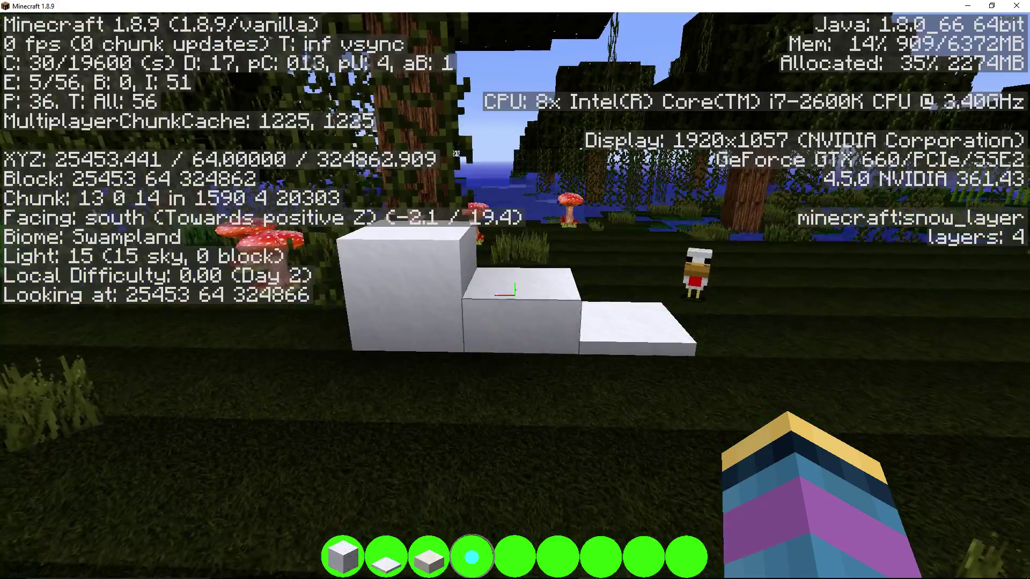
pyautogui.press('F3')
pyautogui.press('w')
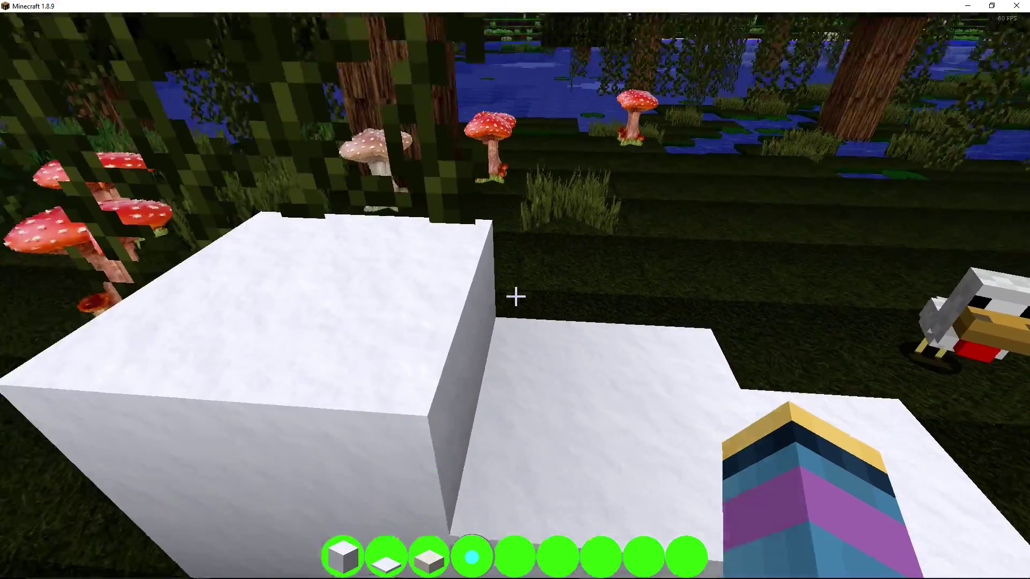
pyautogui.press('s')
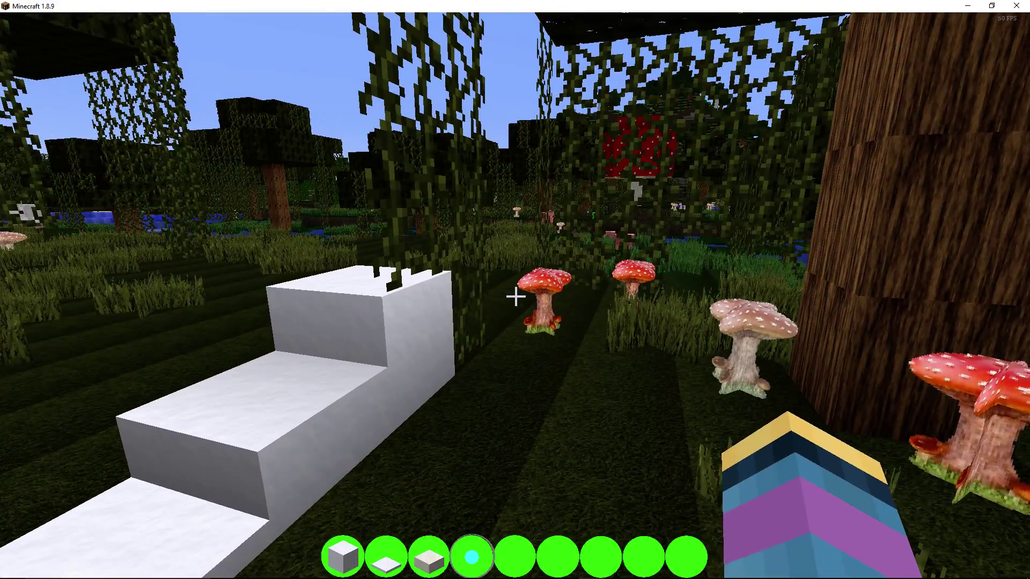
pyautogui.press('w')
pyautogui.press('a')
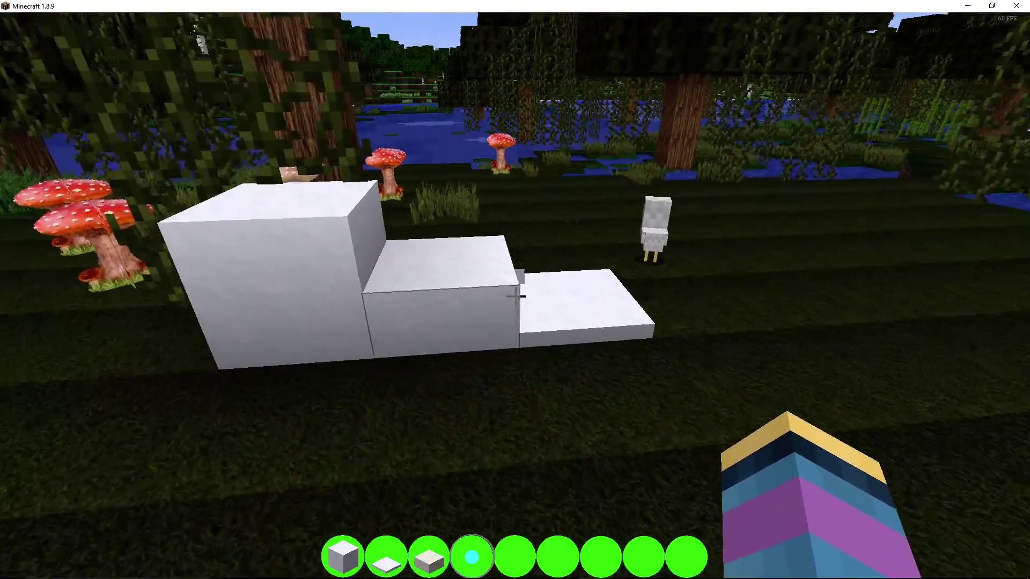
pyautogui.press('w')
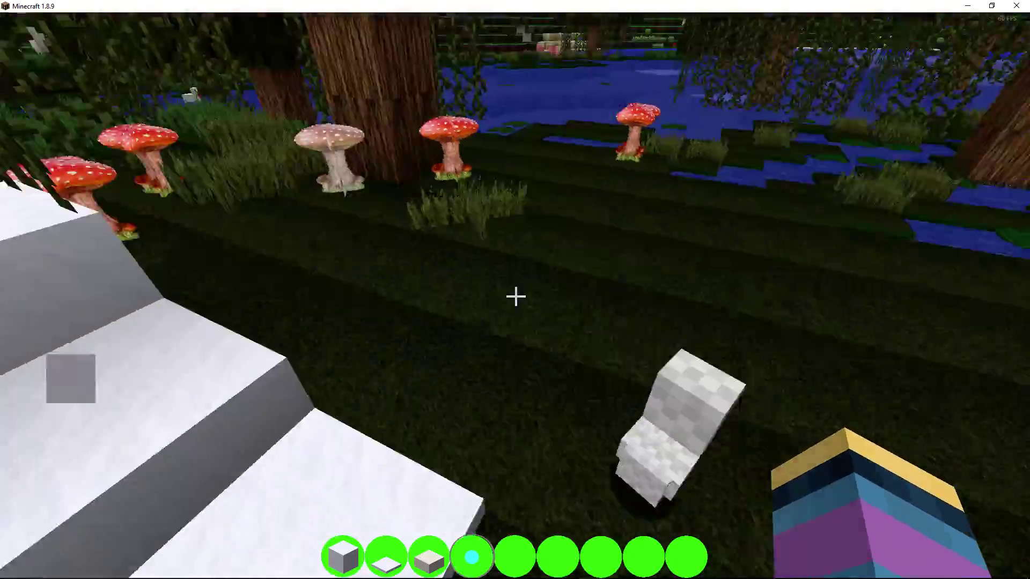
pyautogui.press('s')
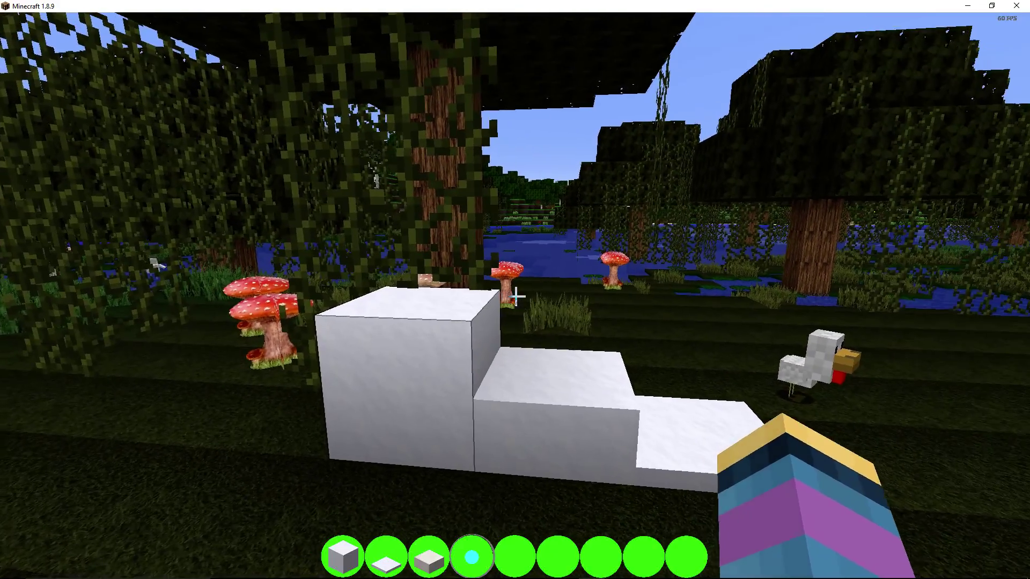
pyautogui.press('s')
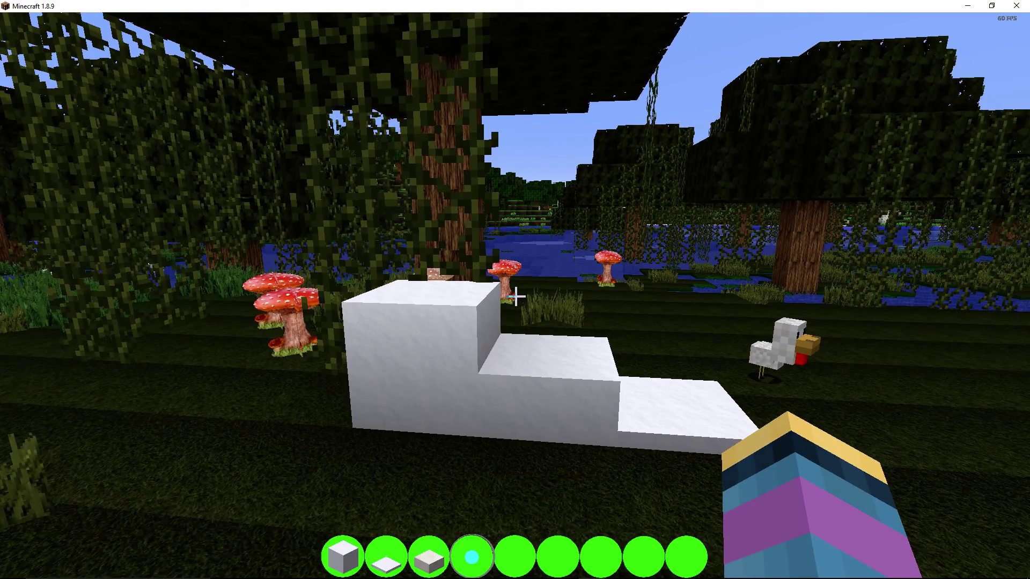
pyautogui.press('Escape')
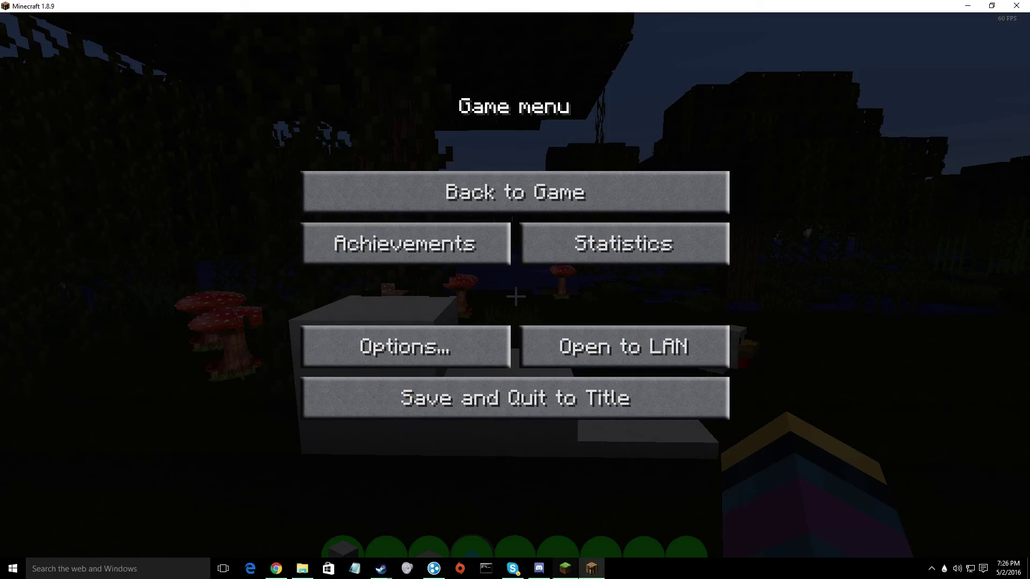
# Glance at Discord, then walk past the photo-textured mushrooms and snow steps, and pause
pyautogui.click(539, 568)
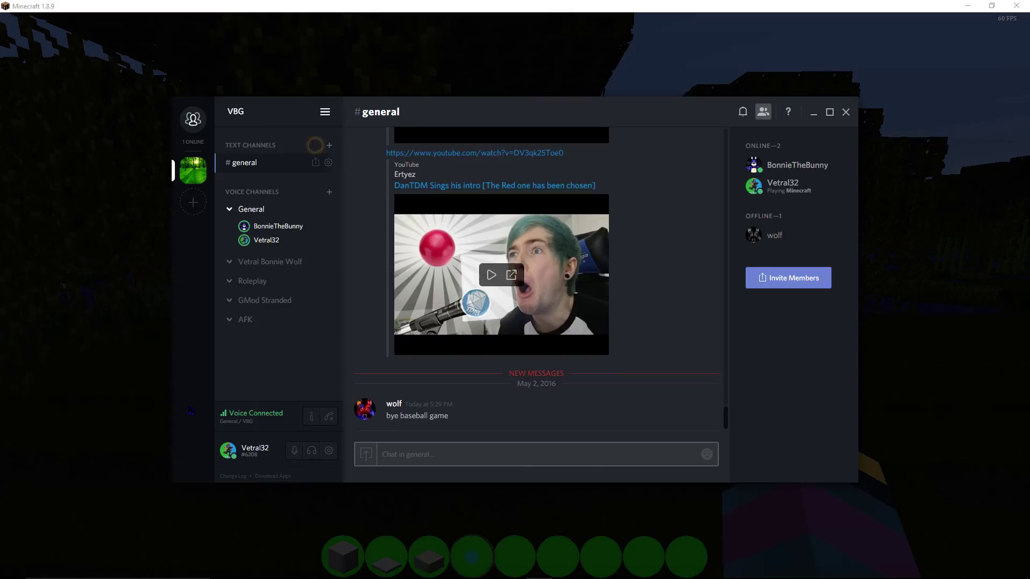
pyautogui.hotkey('alt', 'Tab')
pyautogui.press('Escape')
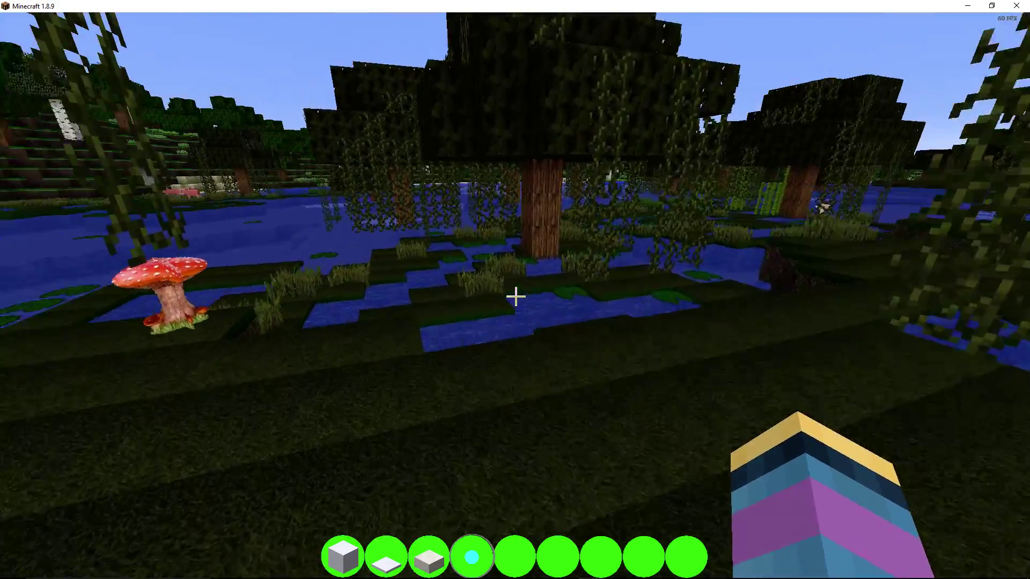
pyautogui.press('w')
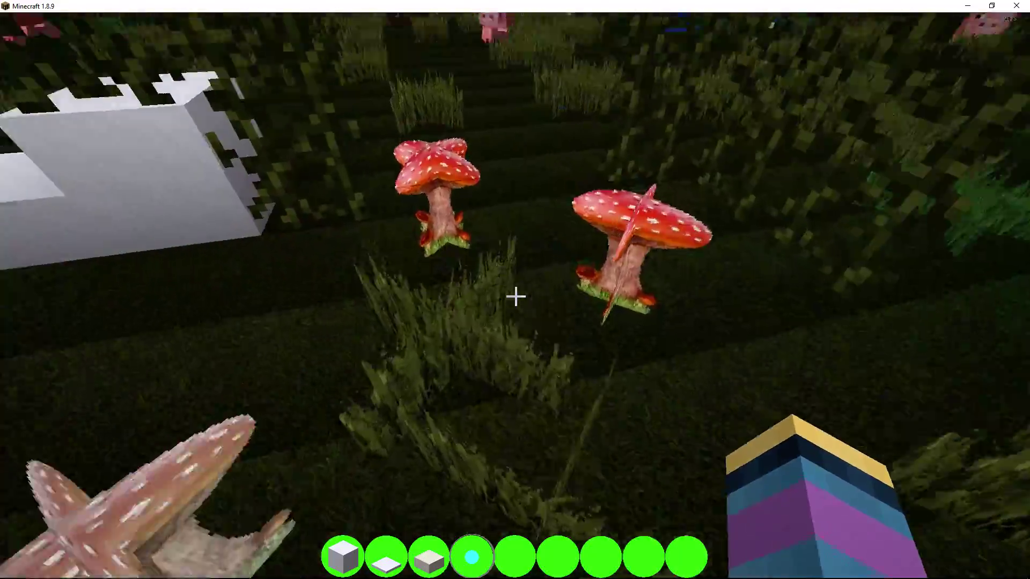
pyautogui.press('s')
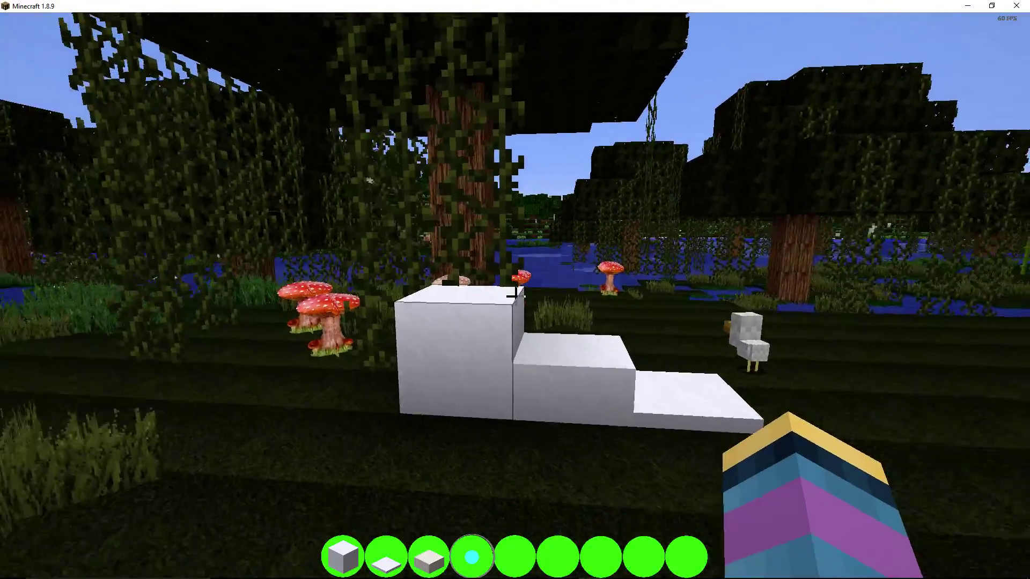
pyautogui.press('s')
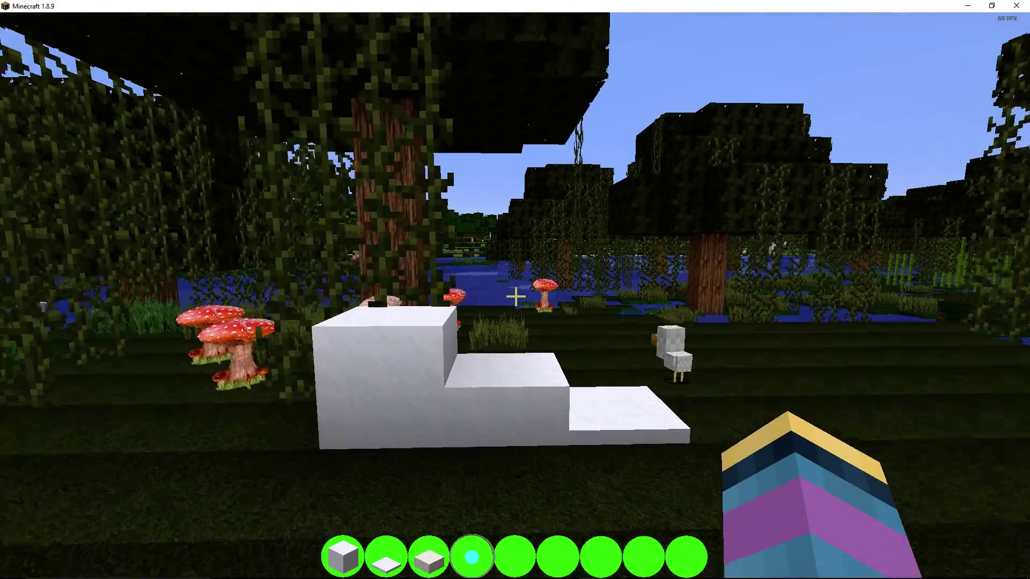
pyautogui.press('w')
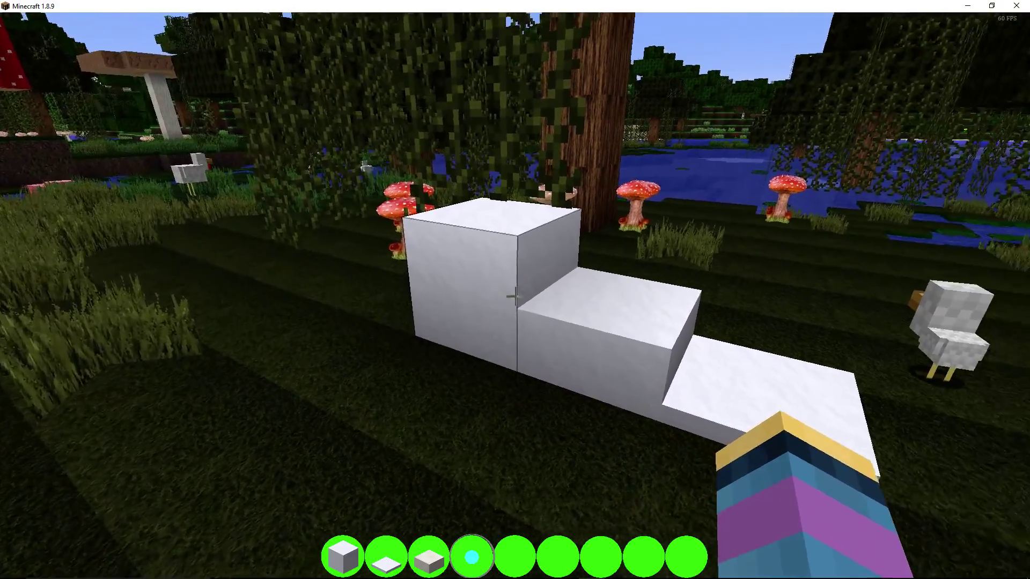
pyautogui.press('s')
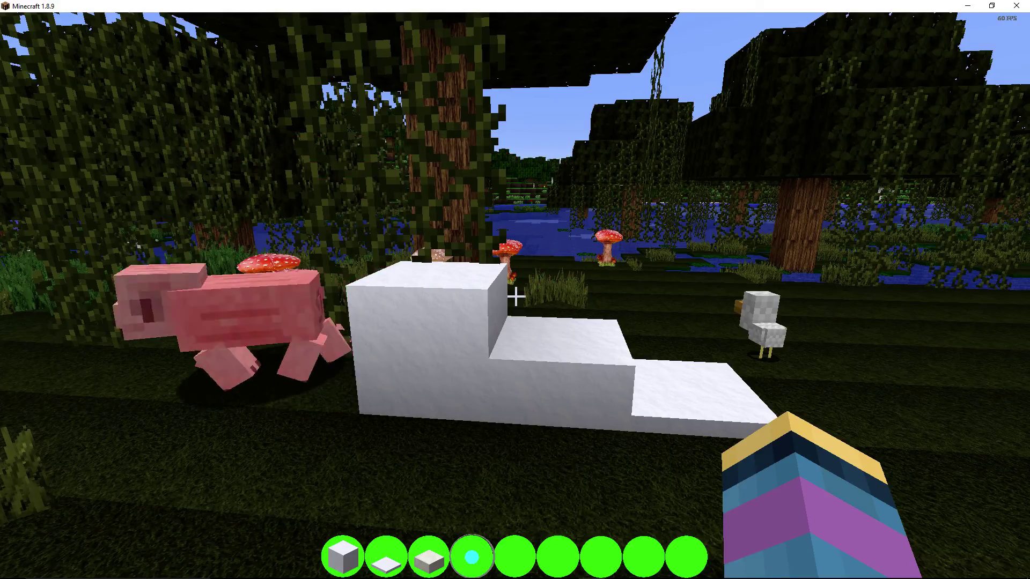
pyautogui.press('Escape')
pyautogui.press('Escape')
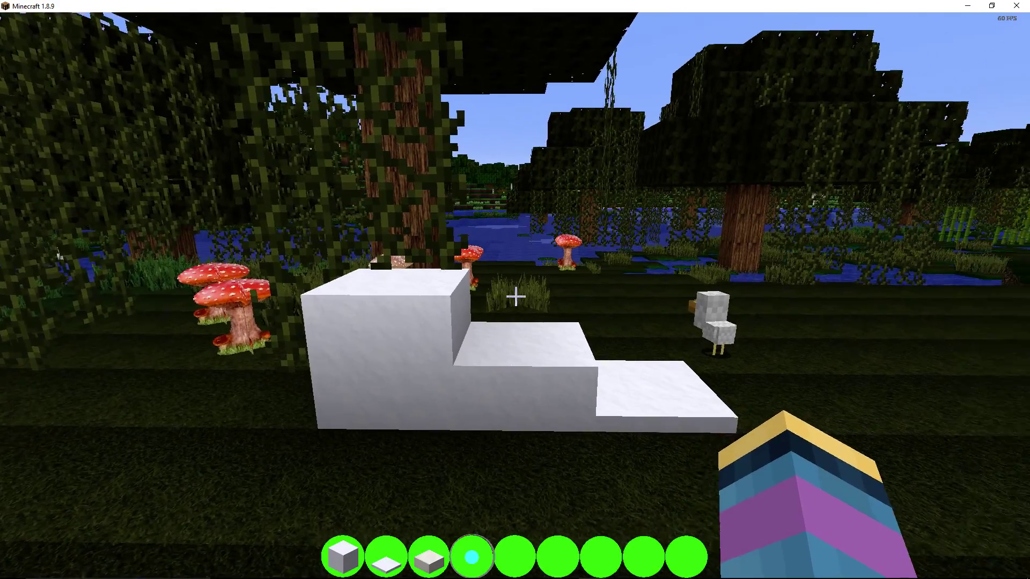
pyautogui.press('w')
pyautogui.press('w')
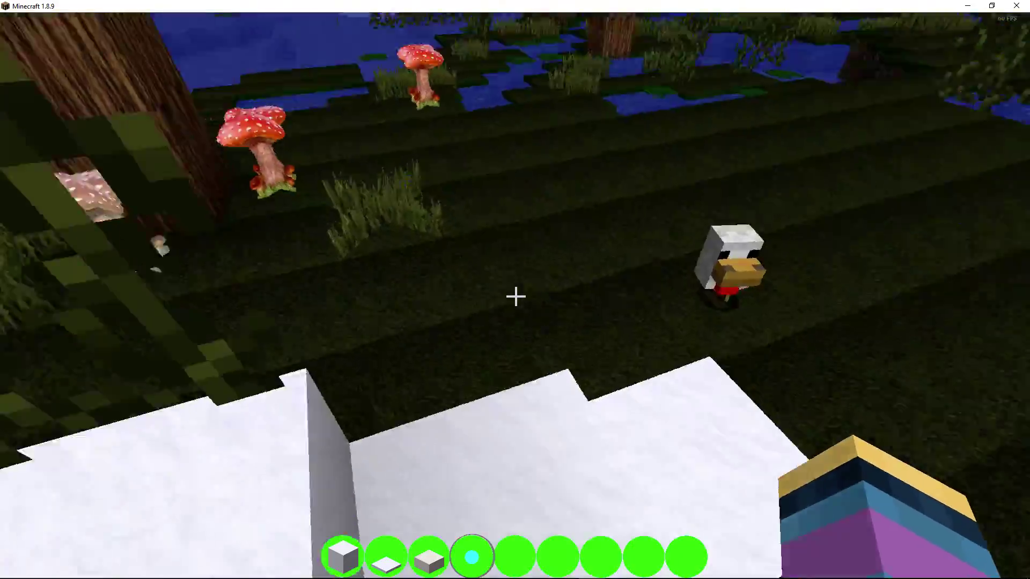
pyautogui.press('Escape')
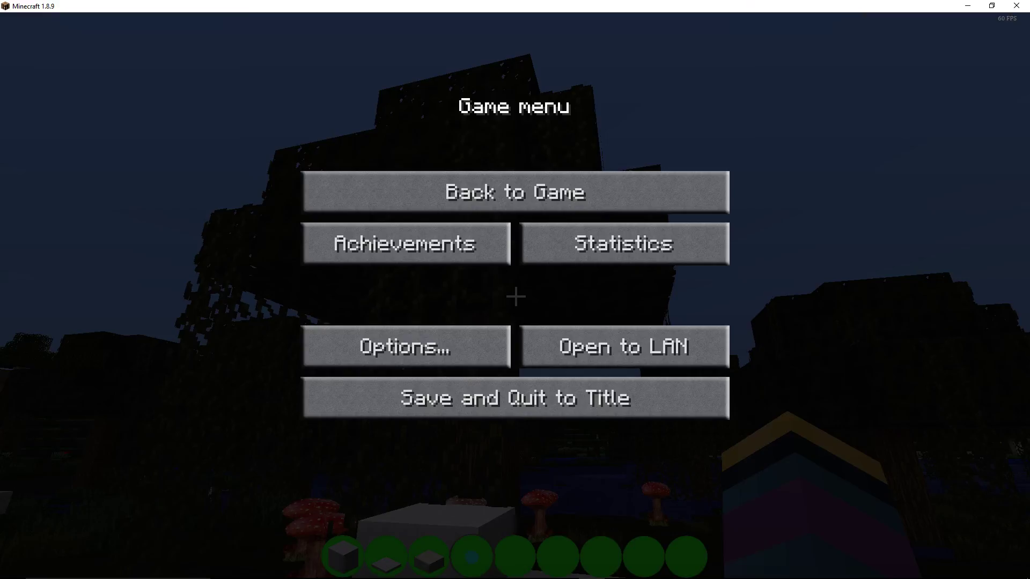
# Search Google for 'vines' in a new tab and show image results
pyautogui.click(277, 574)
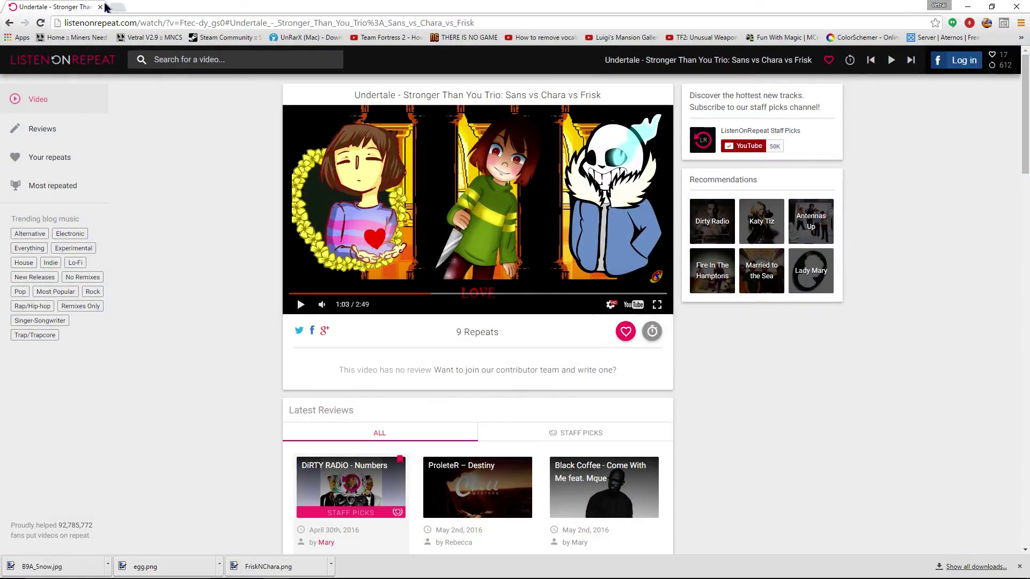
pyautogui.click(966, 6)
pyautogui.click(276, 569)
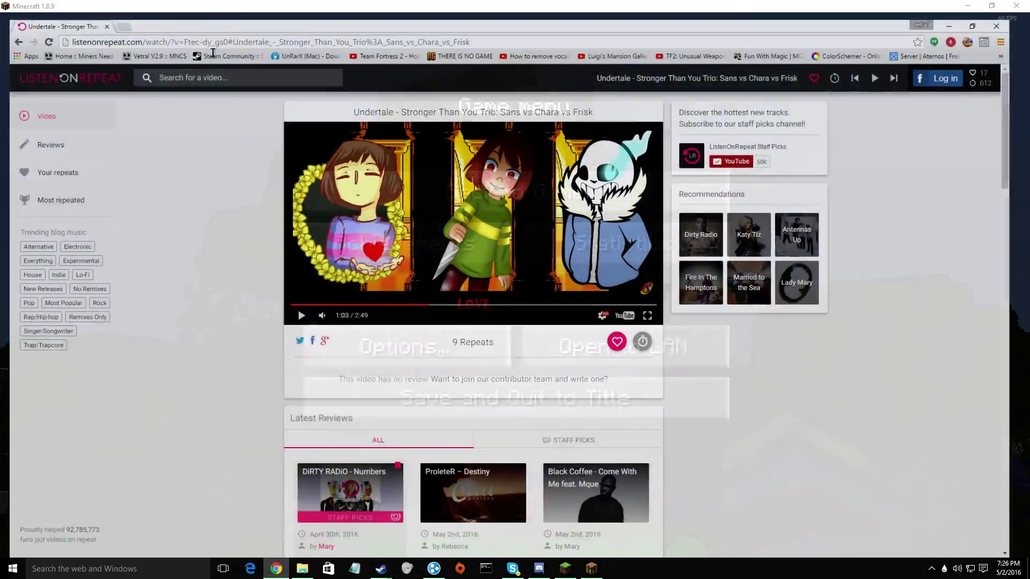
pyautogui.click(121, 7)
pyautogui.write('vines')
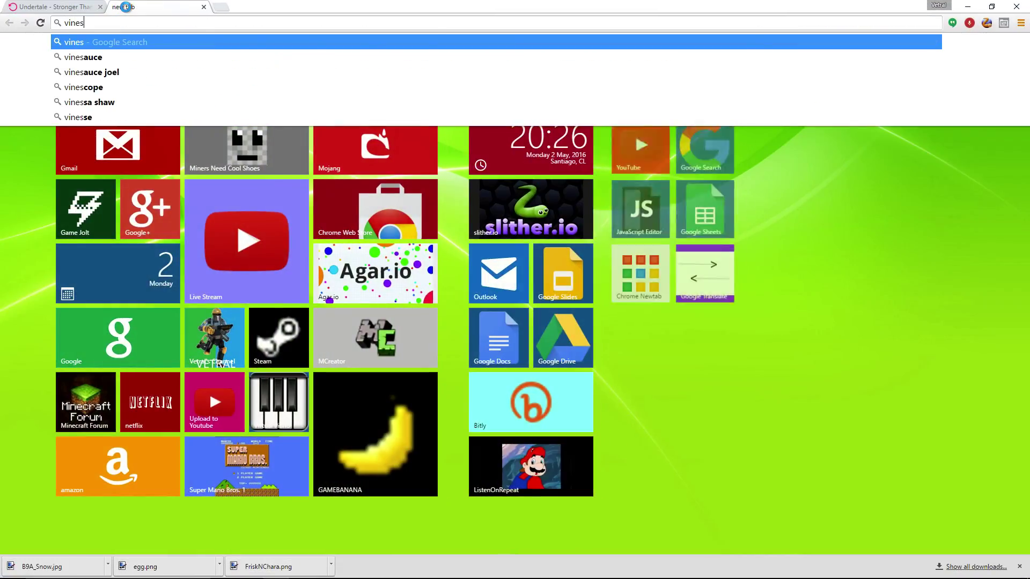
pyautogui.press('Return')
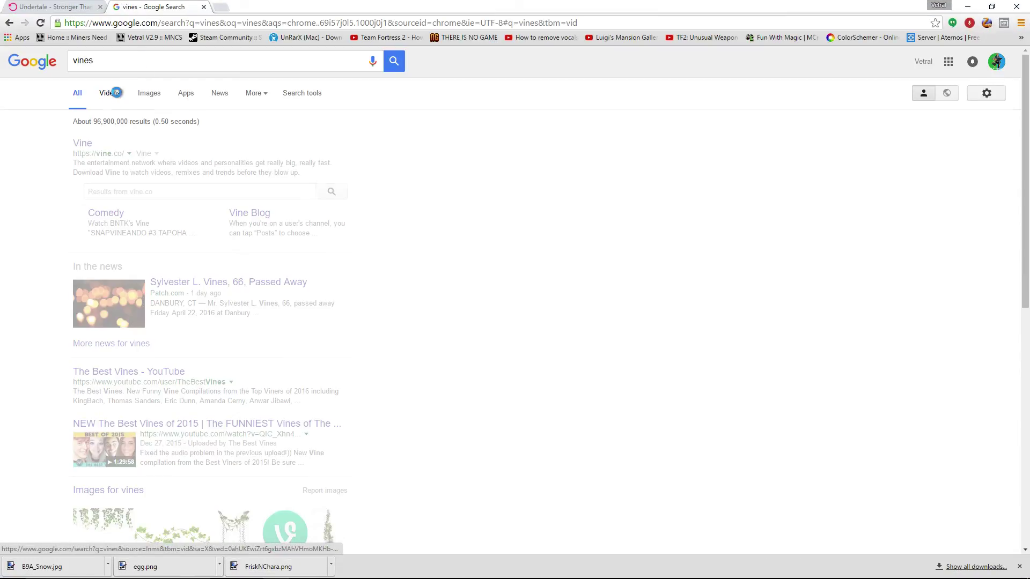
pyautogui.click(115, 94)
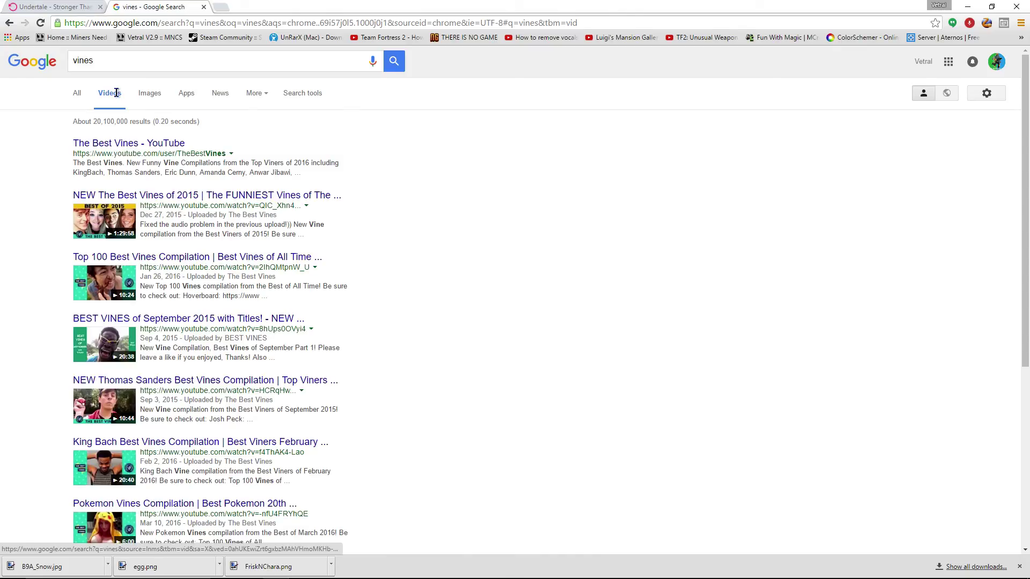
pyautogui.click(148, 95)
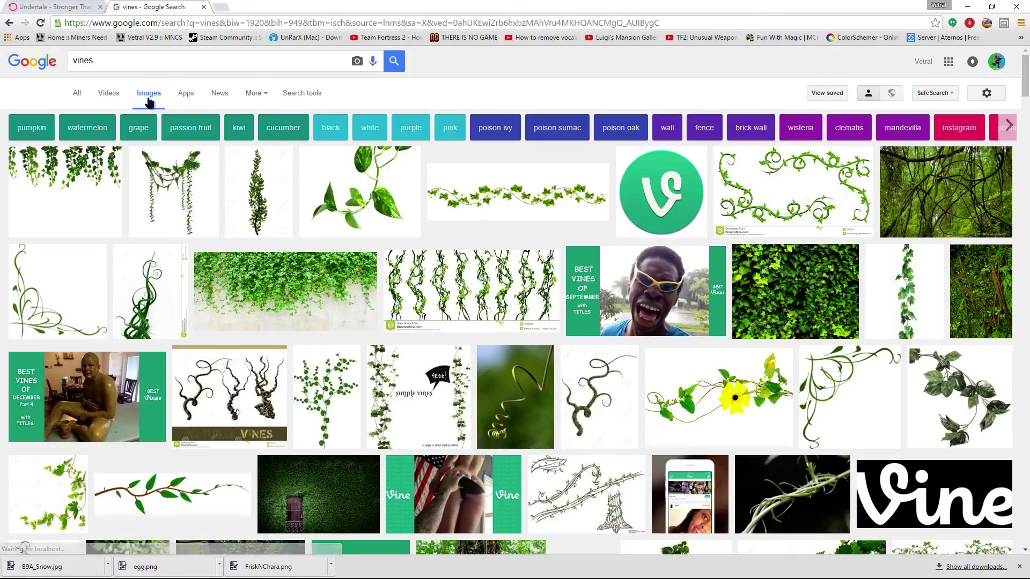
pyautogui.scroll(-2, 281, 299)
pyautogui.scroll(-1, 281, 299)
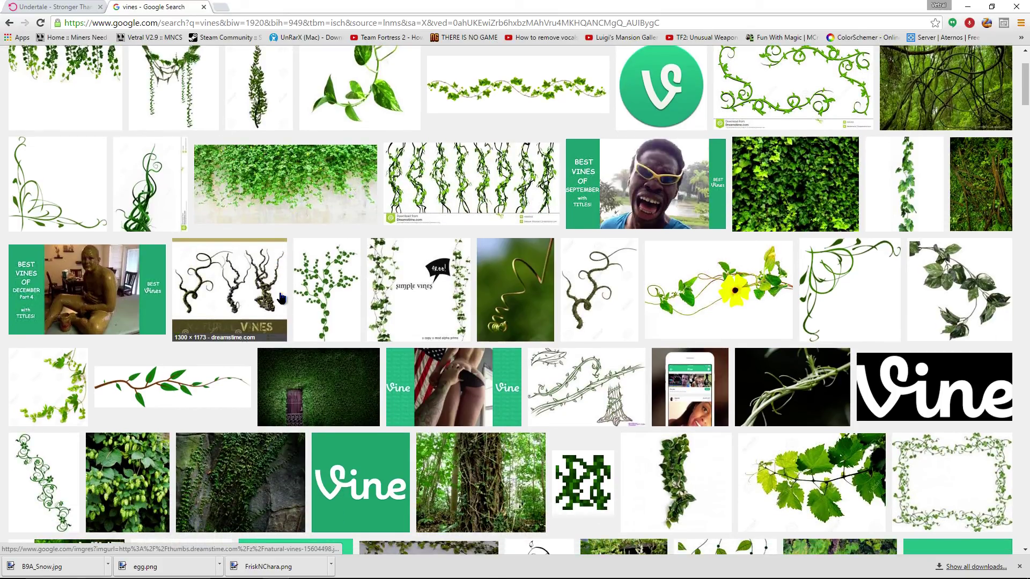
pyautogui.scroll(-1, 281, 299)
pyautogui.scroll(-1, 281, 299)
pyautogui.scroll(-1, 281, 298)
pyautogui.scroll(-2, 280, 298)
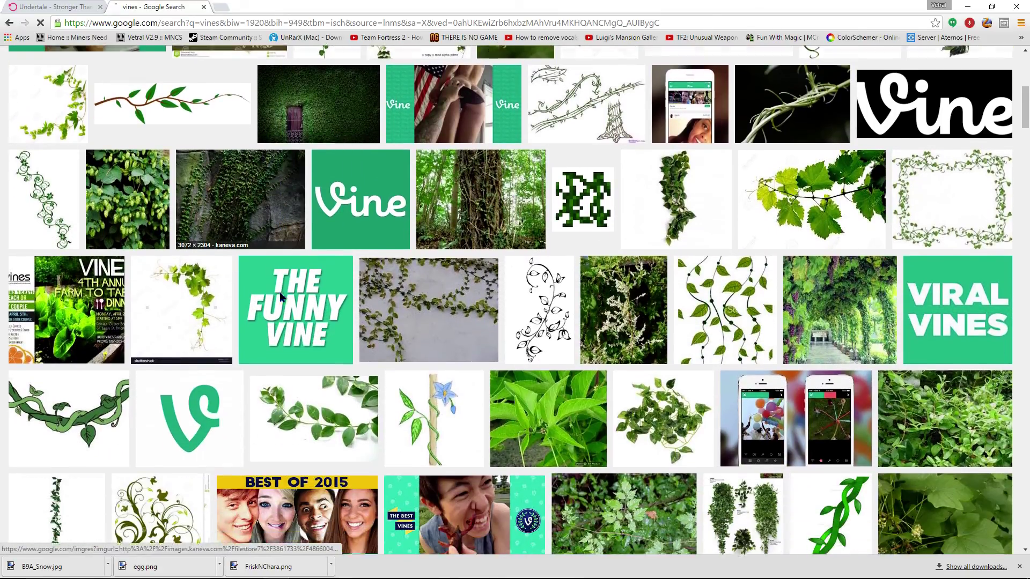
pyautogui.scroll(-1, 279, 298)
pyautogui.scroll(-2, 280, 299)
pyautogui.scroll(-2, 281, 298)
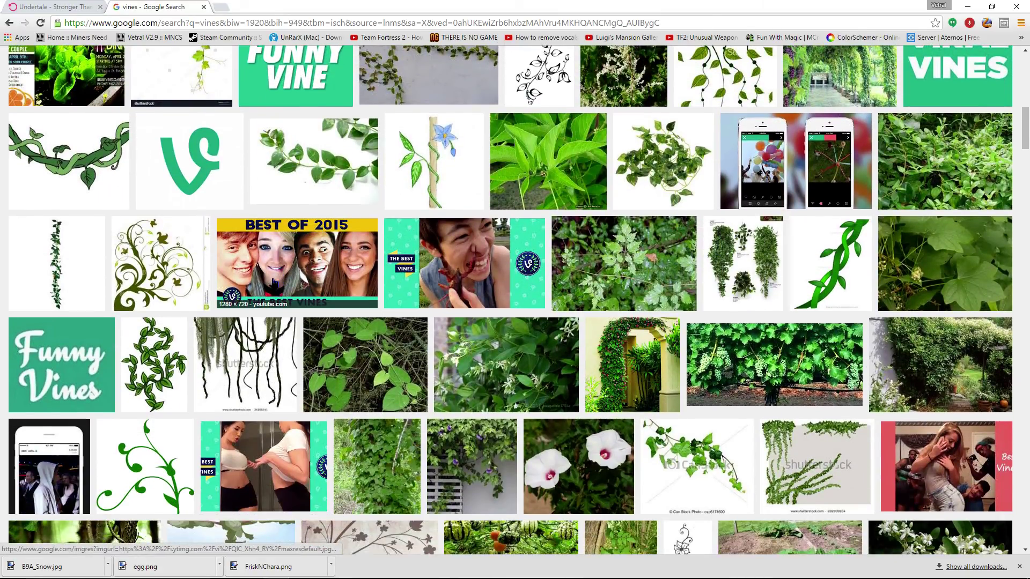
pyautogui.scroll(-1, 434, 353)
pyautogui.scroll(5, 435, 353)
pyautogui.scroll(3, 563, 322)
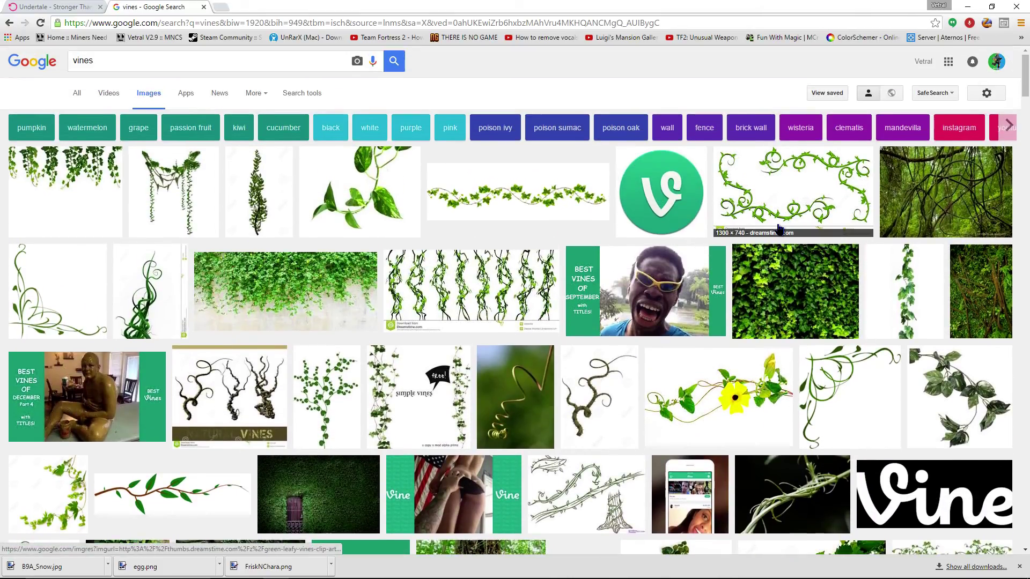
# Preview several ivy and vine photos, ending on vines climbing a white wall
pyautogui.click(811, 315)
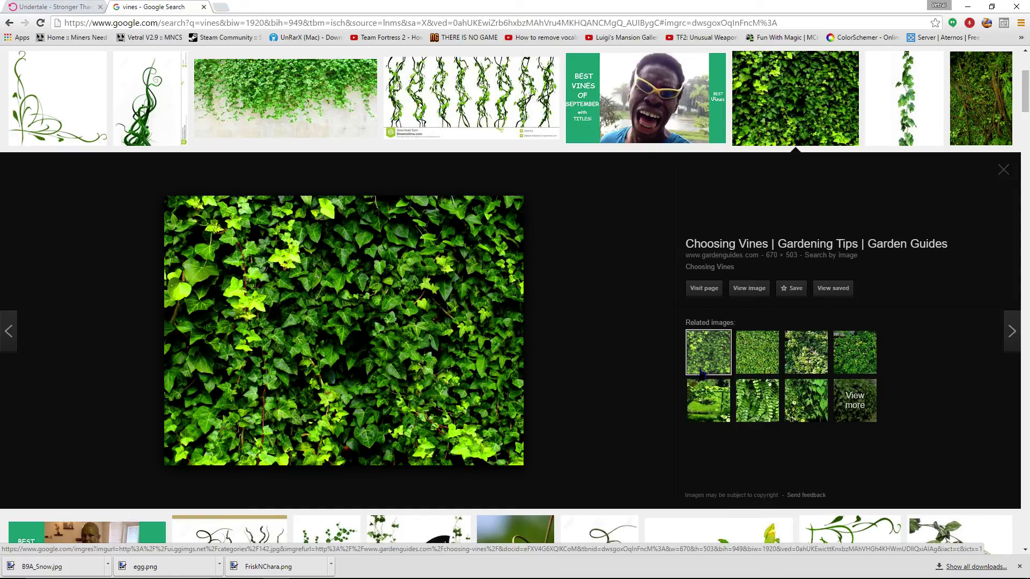
pyautogui.scroll(-2, 702, 373)
pyautogui.scroll(-1, 387, 309)
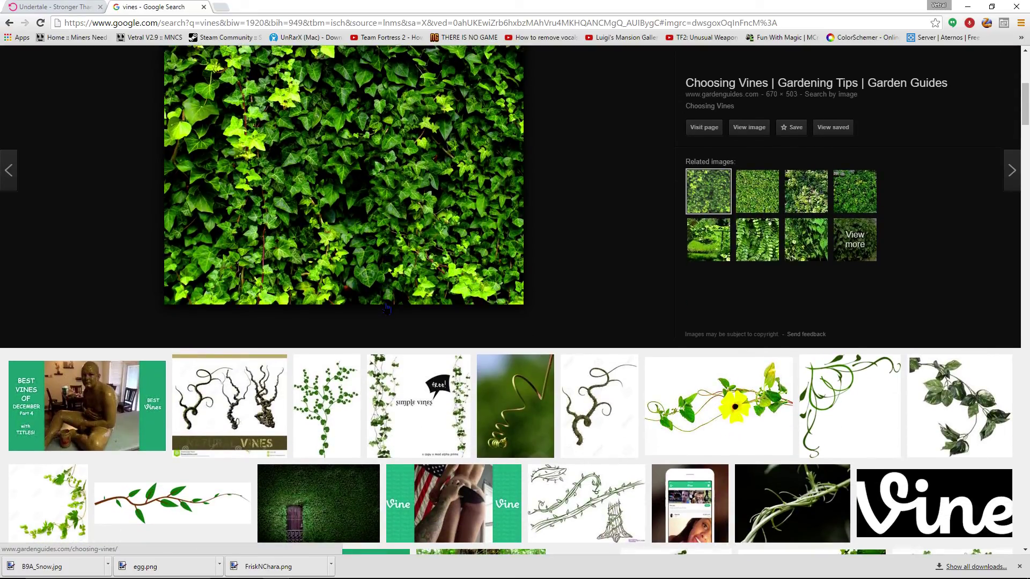
pyautogui.scroll(2, 387, 308)
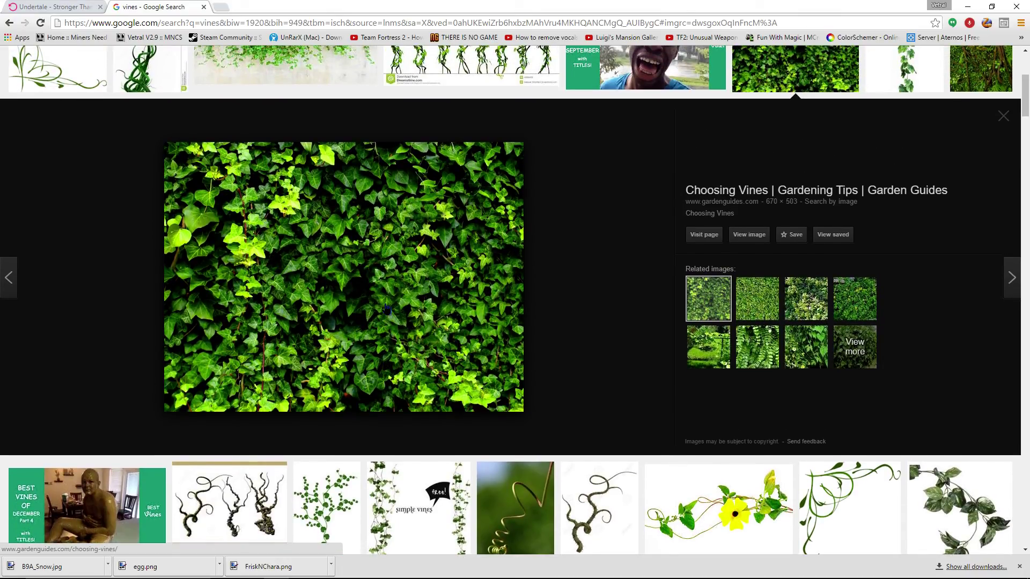
pyautogui.scroll(-1, 386, 310)
pyautogui.scroll(-1, 385, 309)
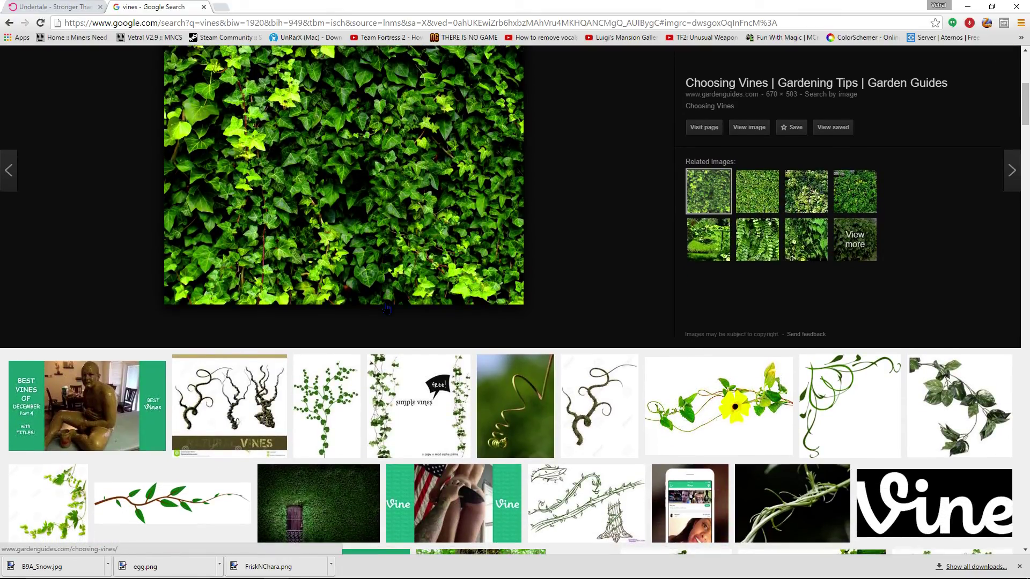
pyautogui.scroll(-2, 387, 310)
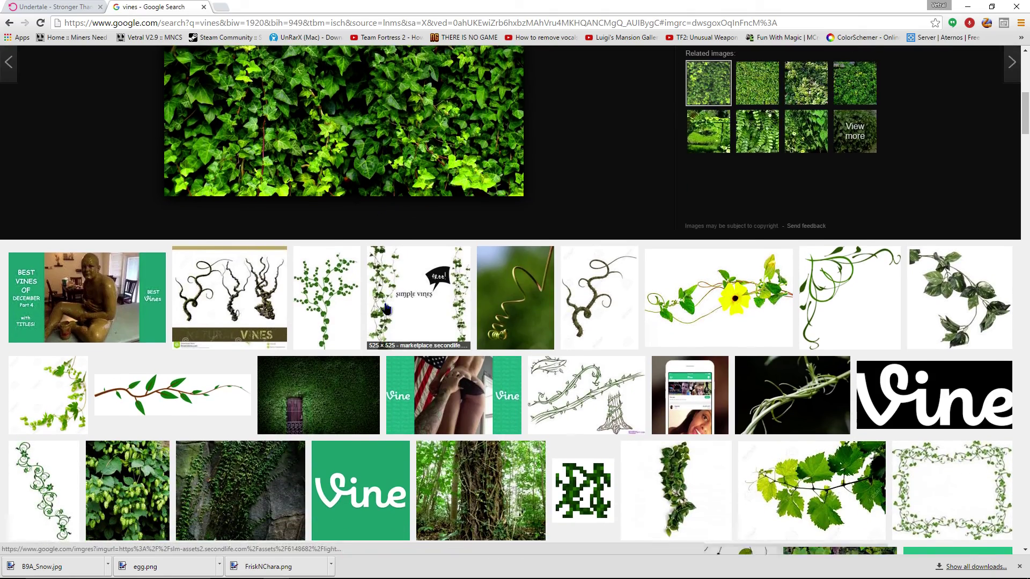
pyautogui.scroll(-2, 387, 309)
pyautogui.scroll(1, 386, 310)
pyautogui.scroll(-2, 387, 310)
pyautogui.scroll(-2, 385, 309)
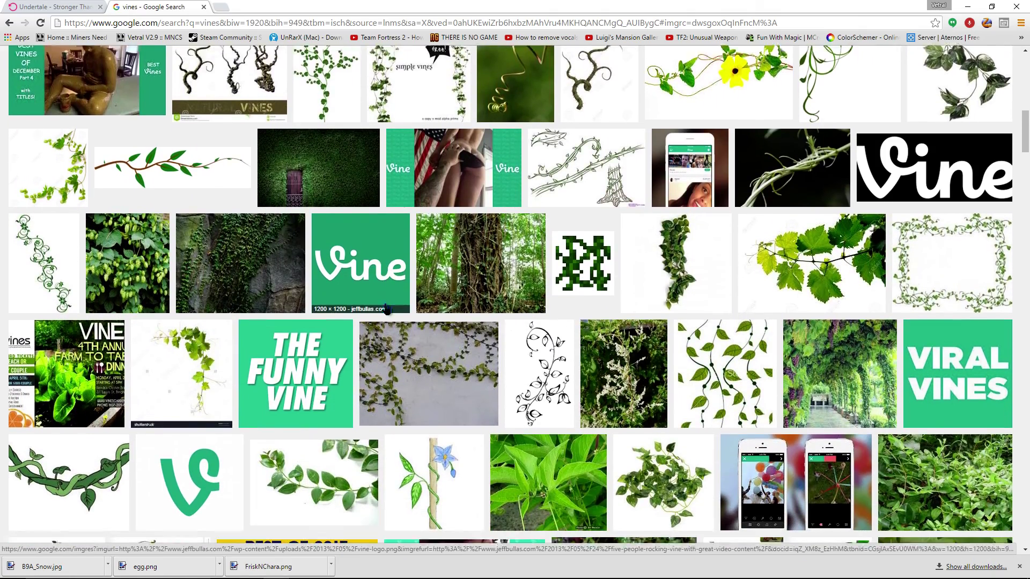
pyautogui.scroll(-2, 385, 310)
pyautogui.scroll(-3, 386, 312)
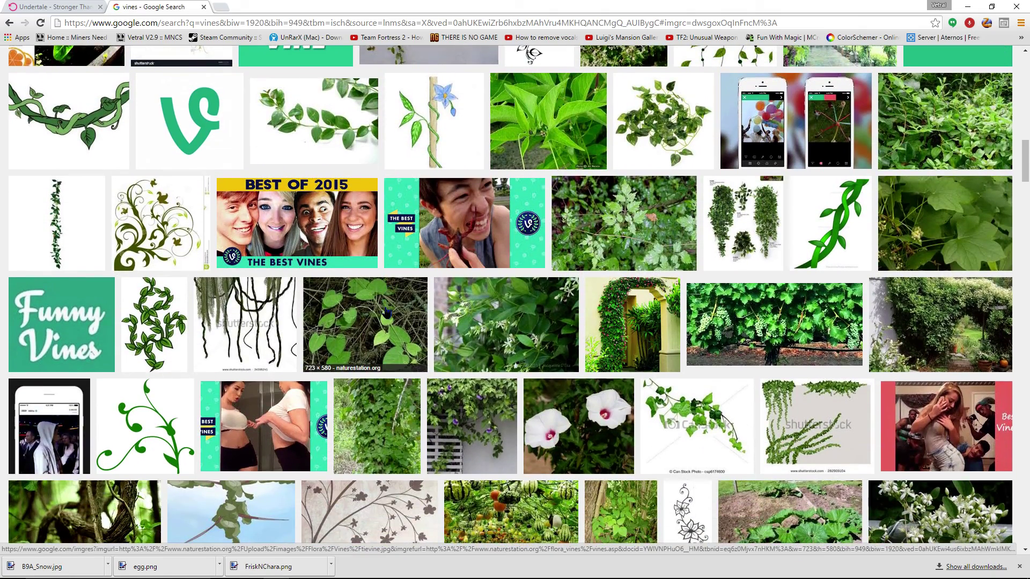
pyautogui.scroll(-1, 386, 313)
pyautogui.scroll(-1, 388, 313)
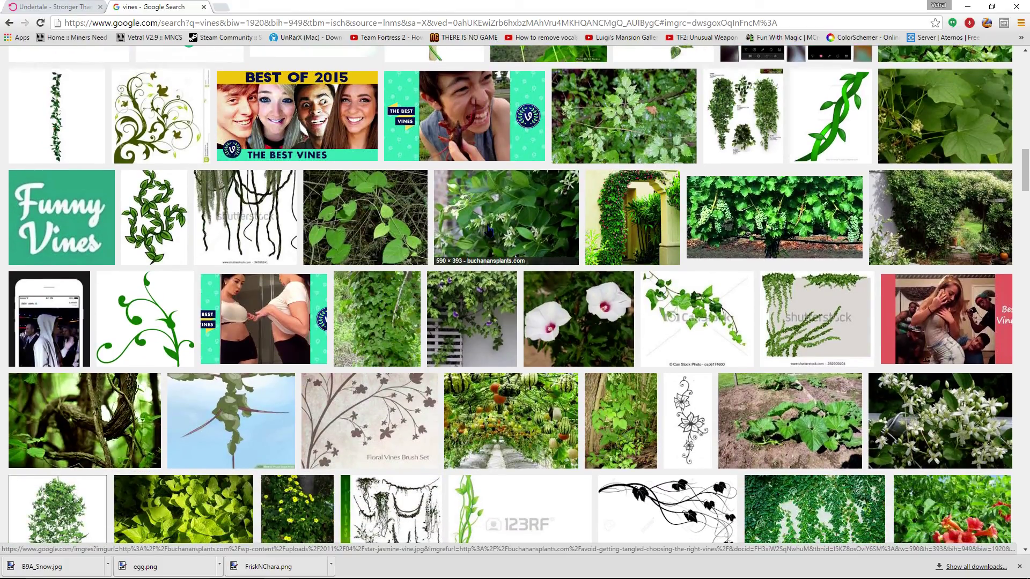
pyautogui.click(496, 233)
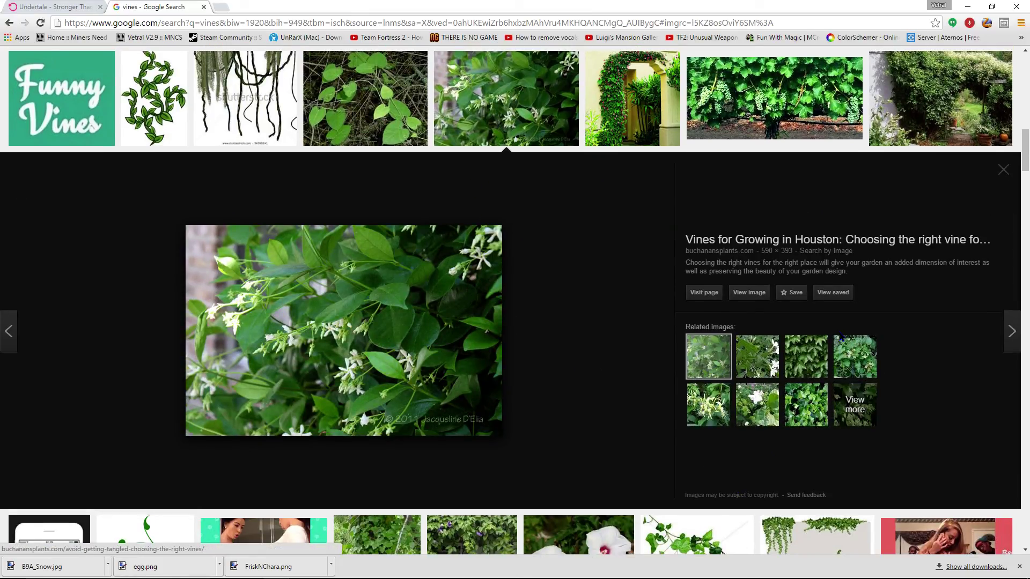
pyautogui.click(820, 352)
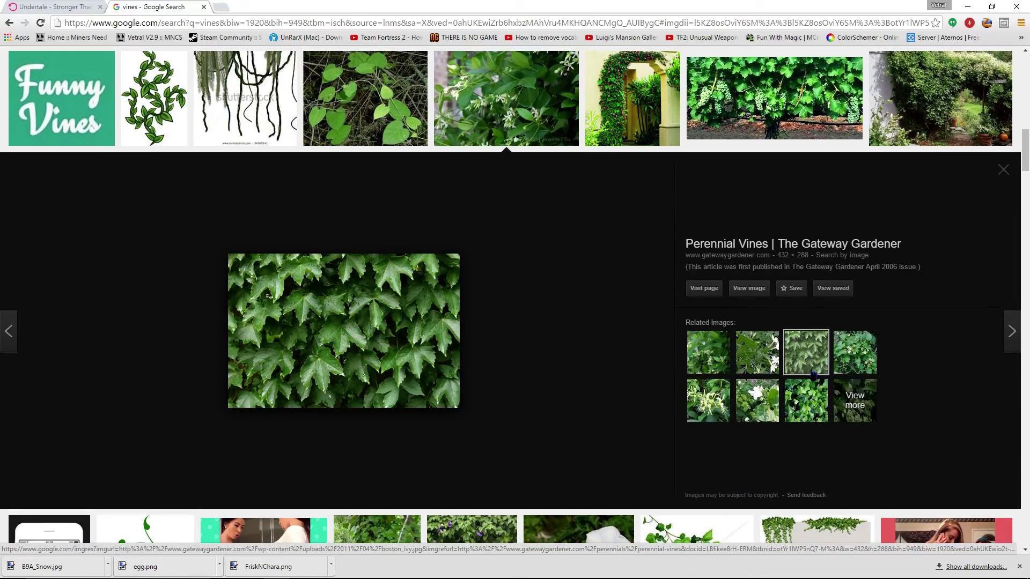
pyautogui.scroll(-1, 802, 374)
pyautogui.scroll(-3, 802, 375)
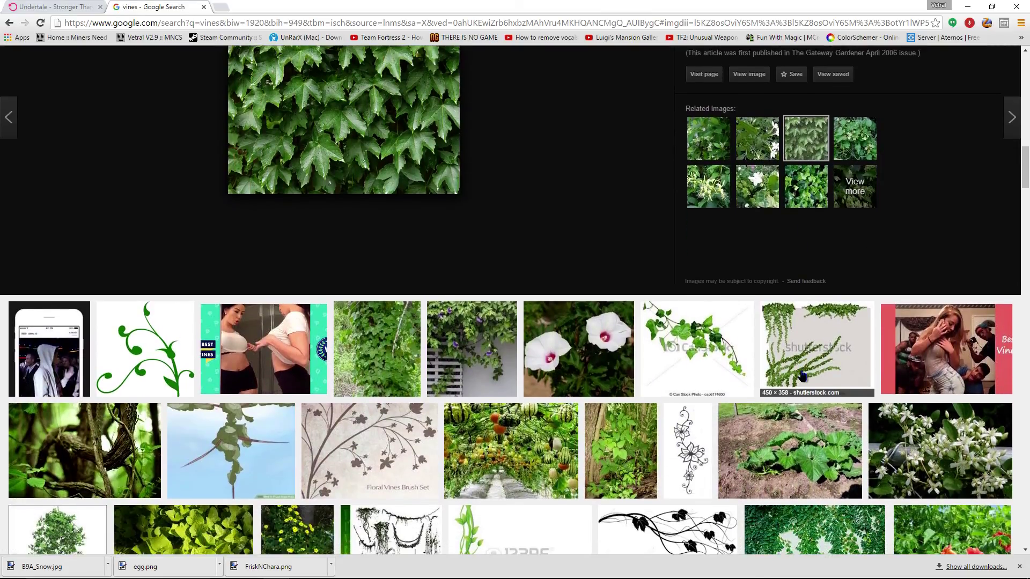
pyautogui.scroll(-1, 802, 374)
pyautogui.scroll(-2, 802, 375)
pyautogui.scroll(-1, 802, 375)
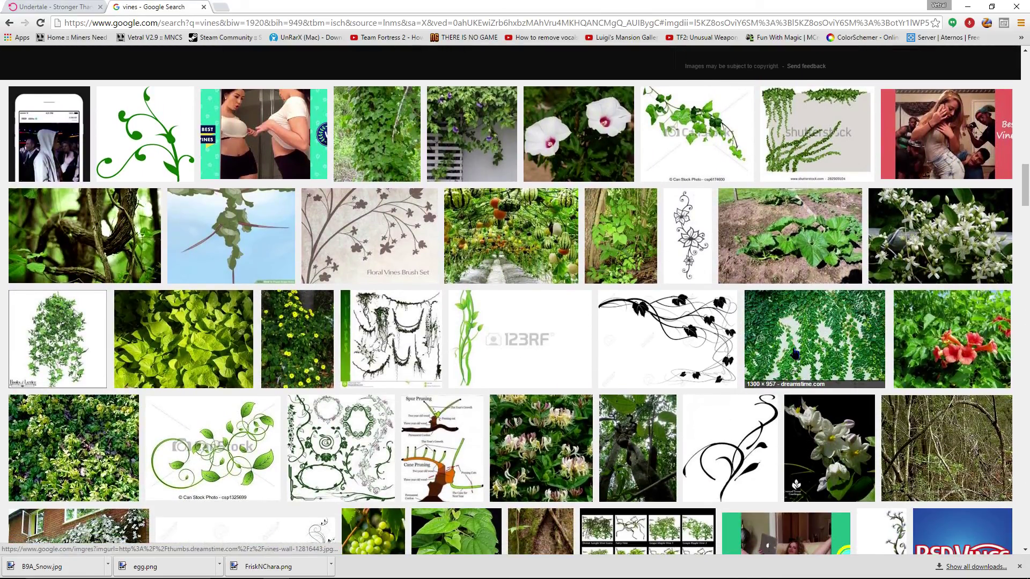
pyautogui.click(797, 355)
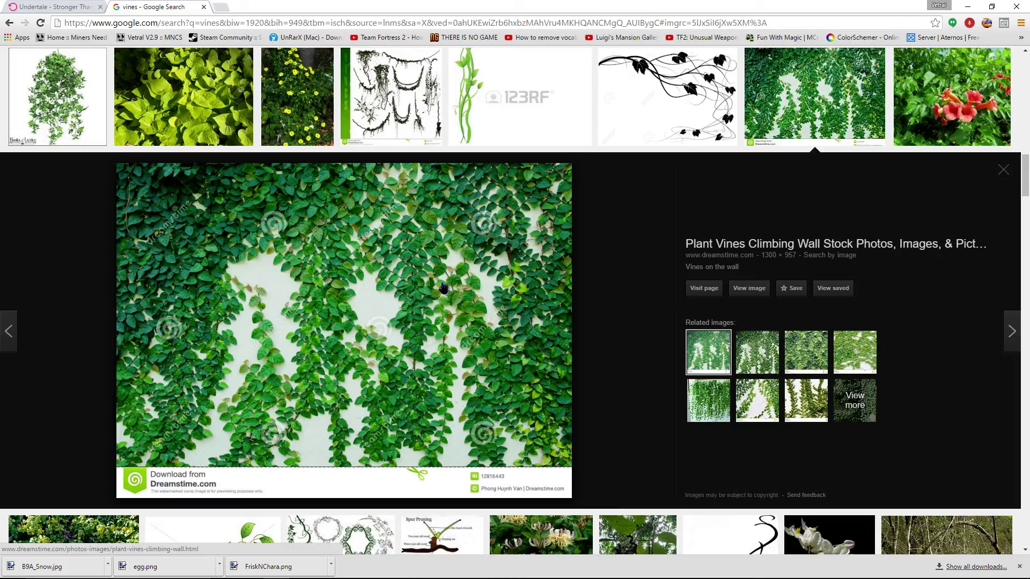
# Save the vines wall photo as vines-wall-12816443.jpg into textures/blocks
pyautogui.rightClick(445, 289)
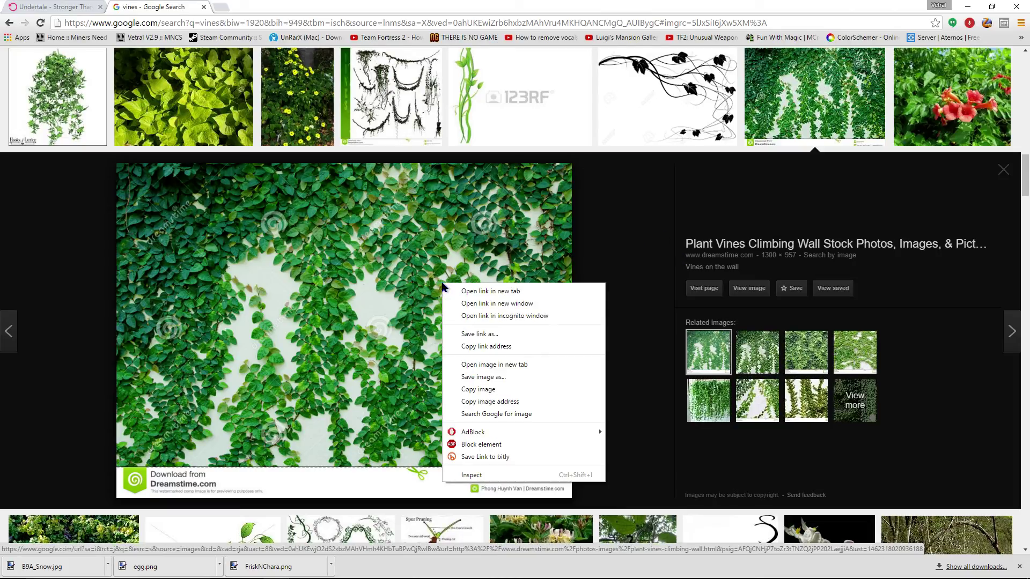
pyautogui.click(487, 374)
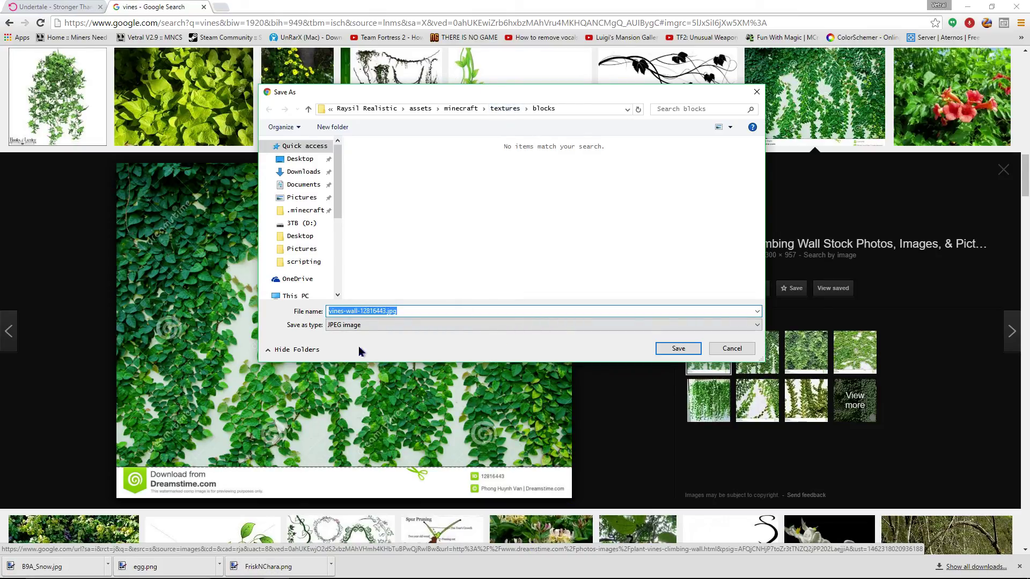
pyautogui.click(350, 326)
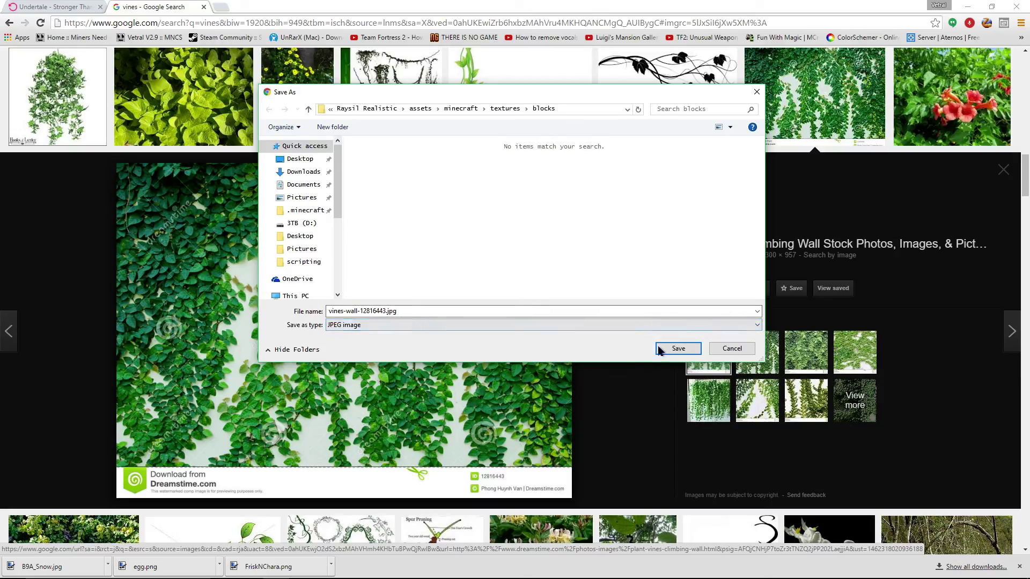
pyautogui.click(688, 350)
pyautogui.click(676, 350)
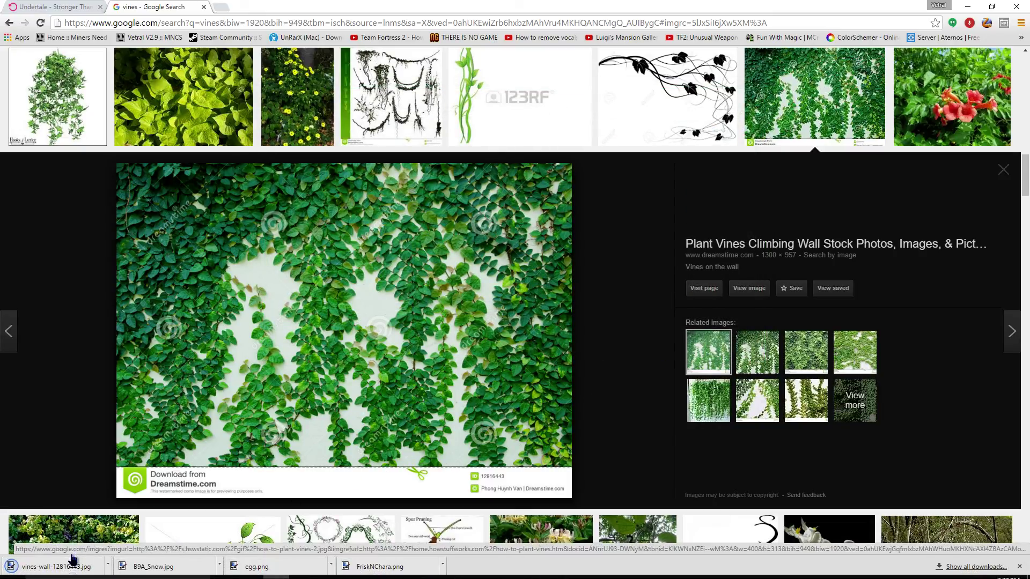
# Open the vines photo in paint.net and set its canvas to 128 × 128, anchored top-left
pyautogui.click(65, 566)
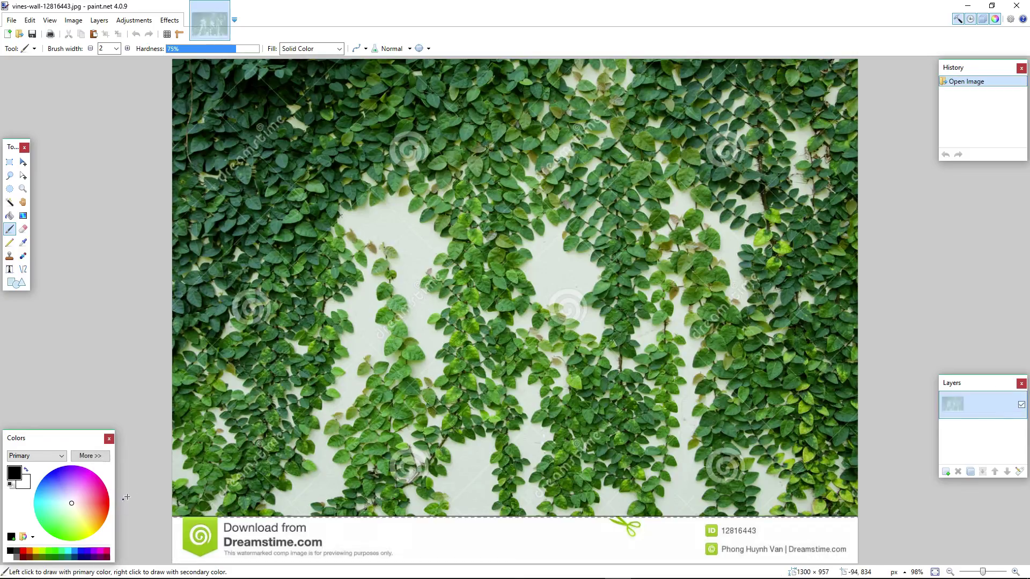
pyautogui.click(134, 21)
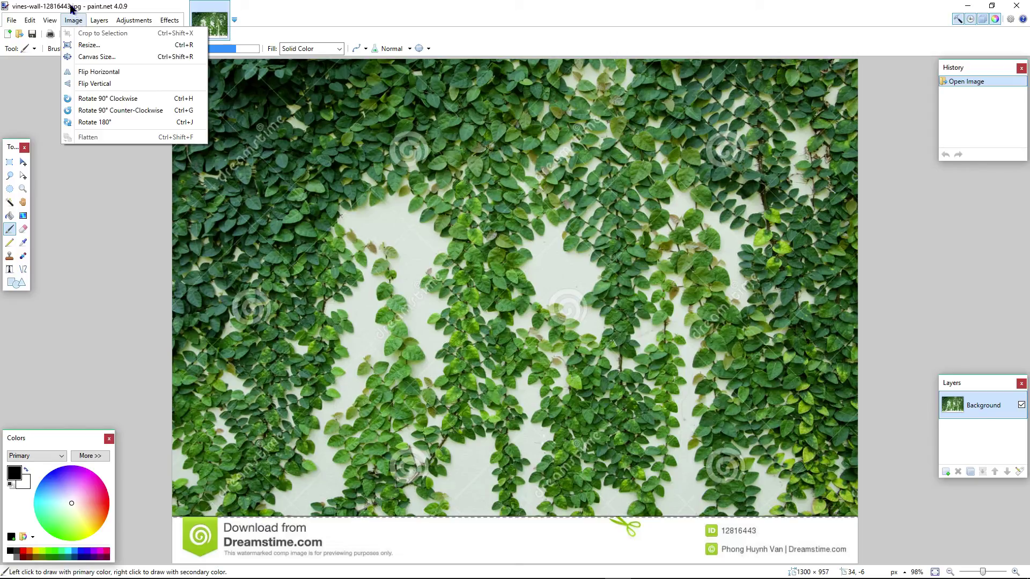
pyautogui.click(96, 56)
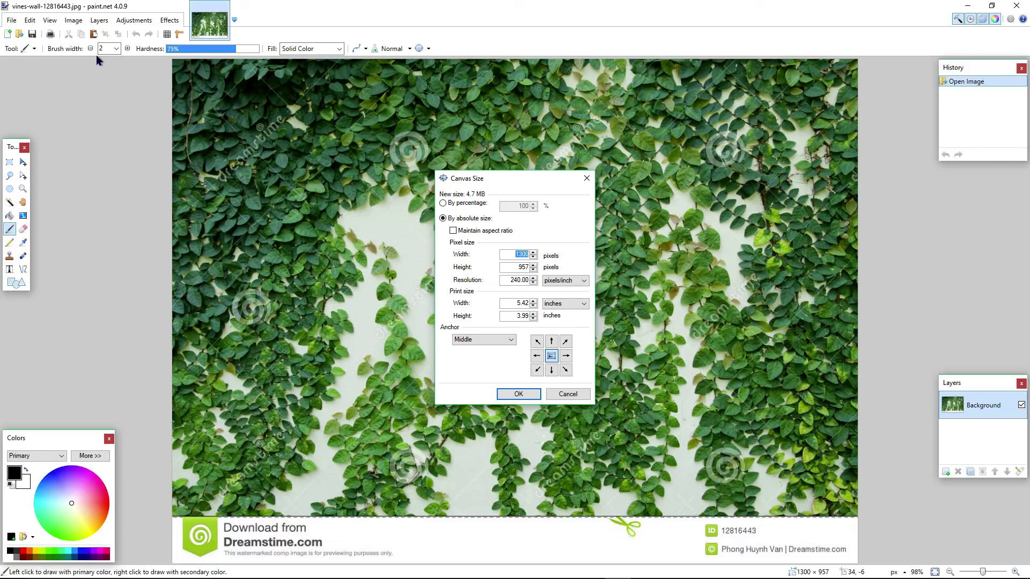
pyautogui.click(537, 342)
pyautogui.write('128')
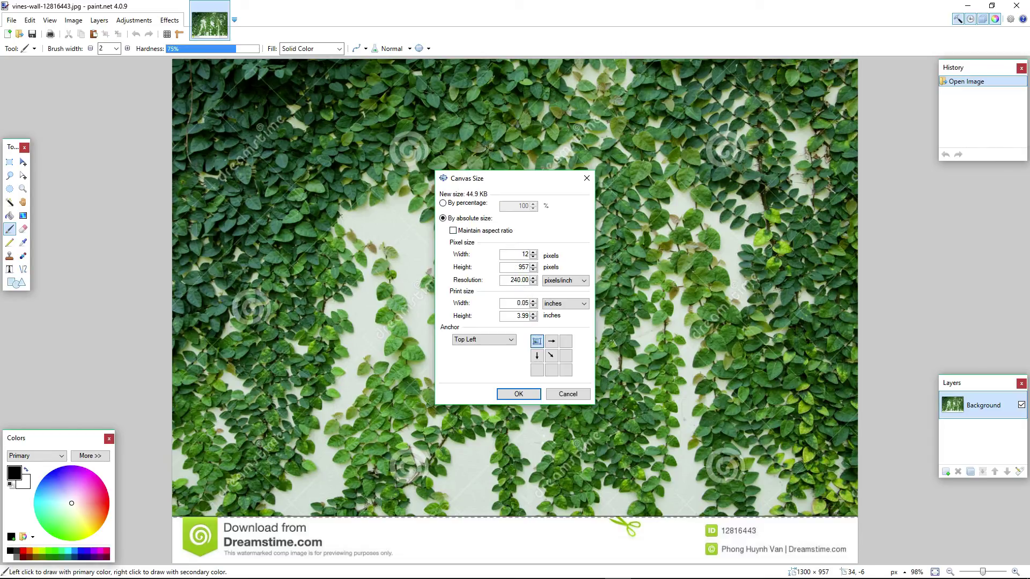
pyautogui.click(485, 231)
pyautogui.doubleClick(520, 266)
pyautogui.write('128')
pyautogui.click(481, 231)
pyautogui.doubleClick(514, 255)
pyautogui.write('12')
pyautogui.click(523, 387)
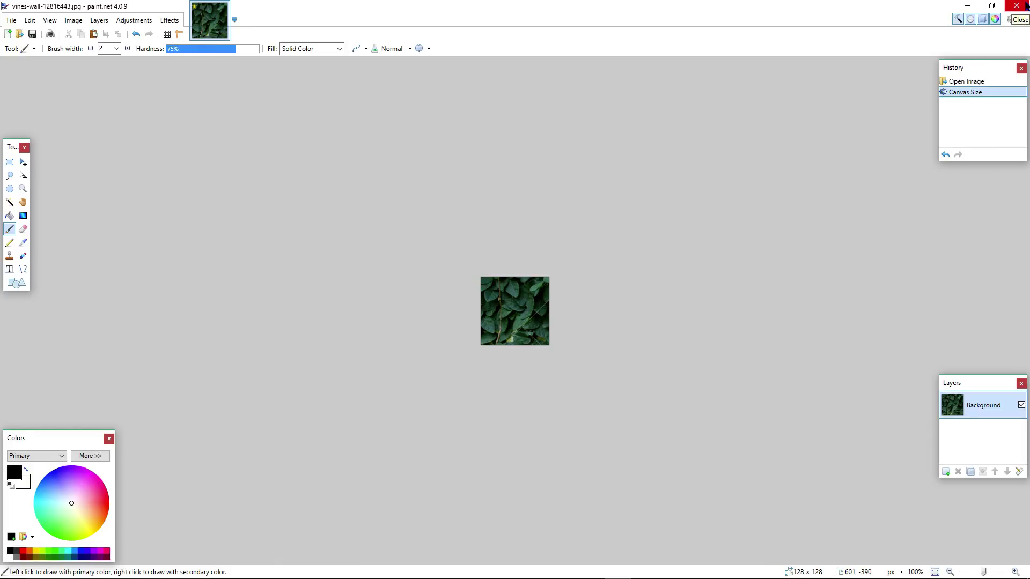
# Close paint.net without saving and preview the related wall creeper photos
pyautogui.click(1016, 6)
pyautogui.click(493, 367)
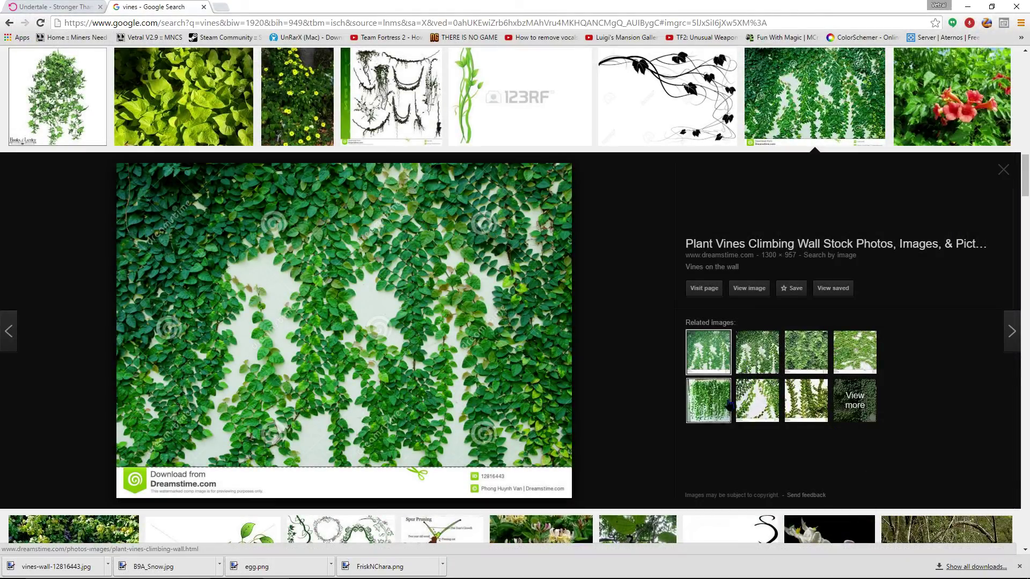
pyautogui.click(796, 345)
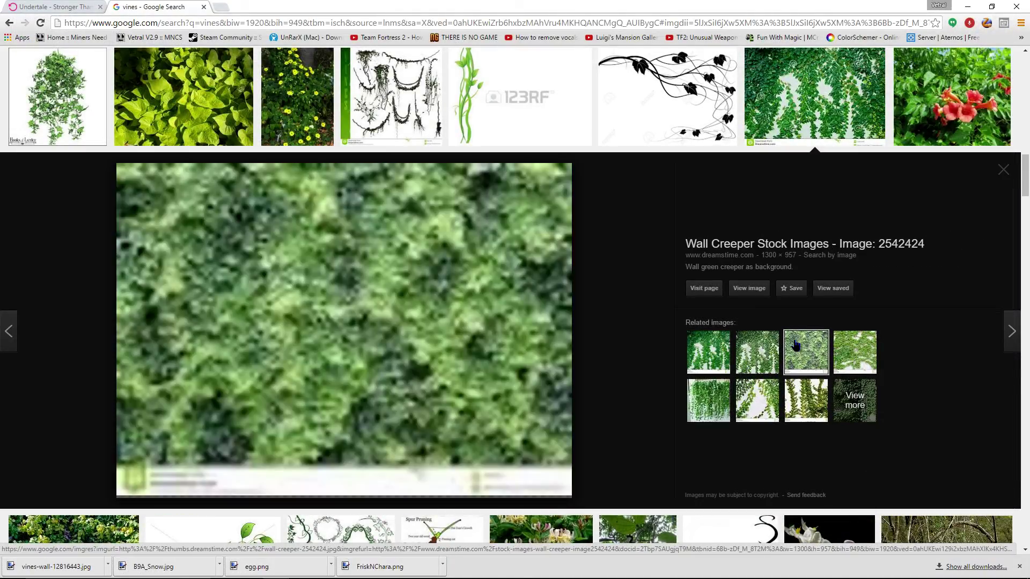
pyautogui.click(843, 338)
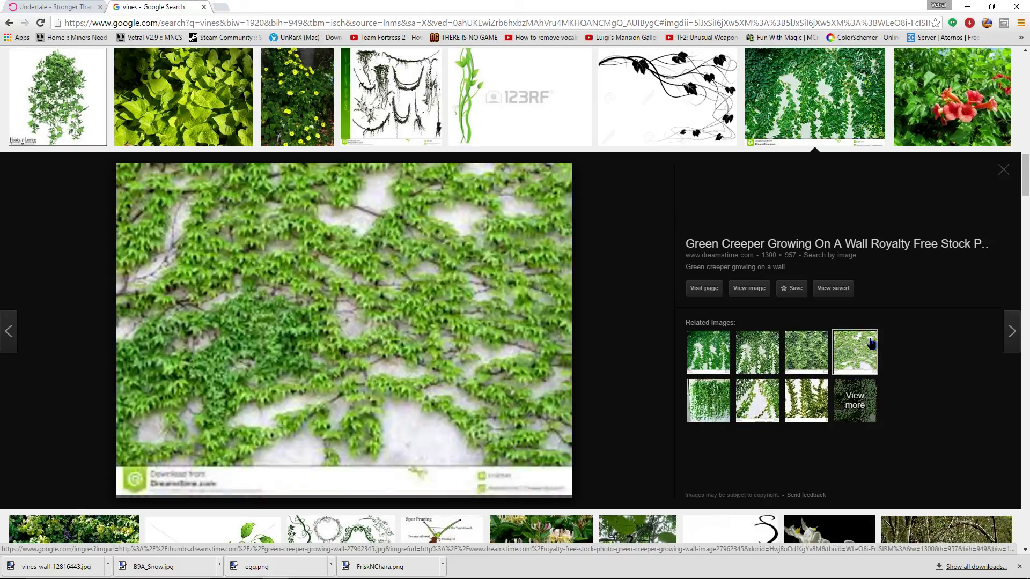
pyautogui.press('Escape')
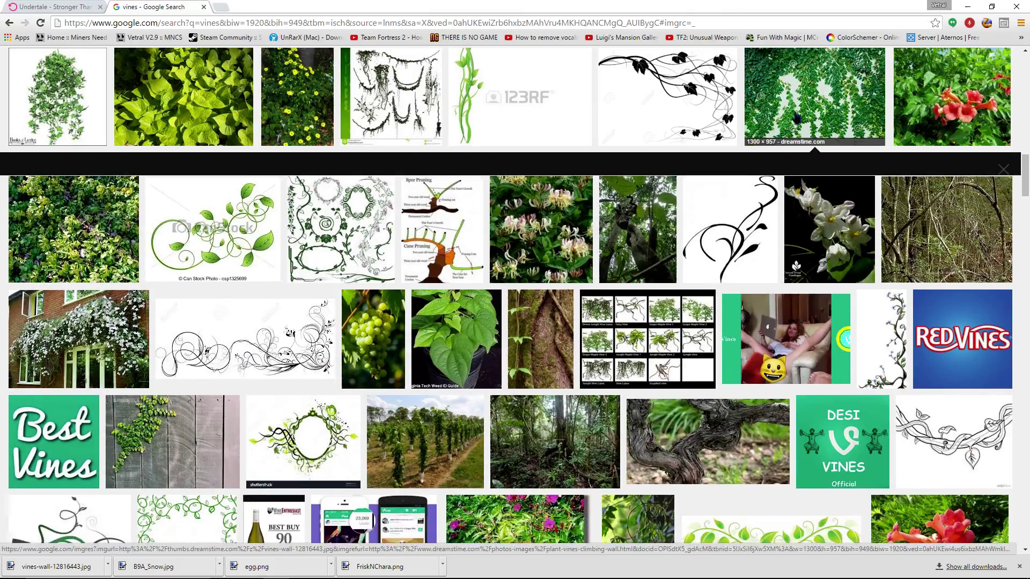
pyautogui.scroll(-2, 420, 198)
pyautogui.scroll(-1, 420, 198)
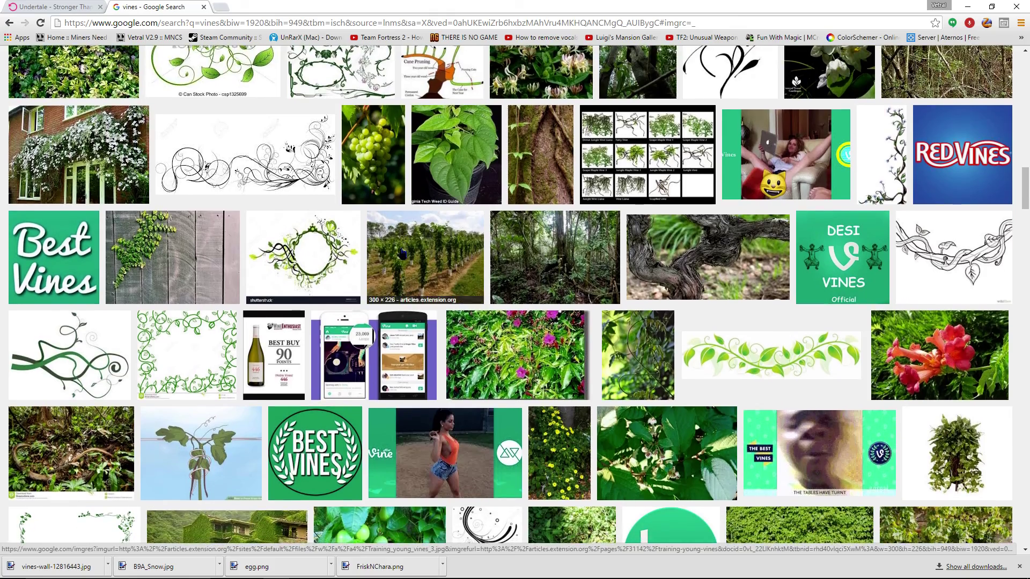
pyautogui.scroll(-3, 47, 390)
pyautogui.scroll(-1, 47, 390)
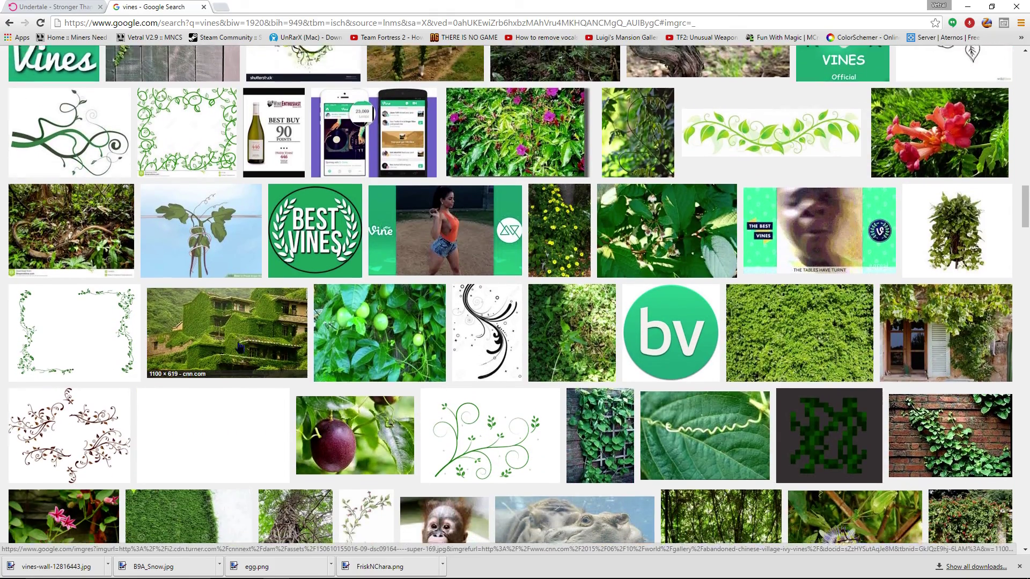
pyautogui.scroll(-4, 241, 410)
pyautogui.scroll(-1, 330, 270)
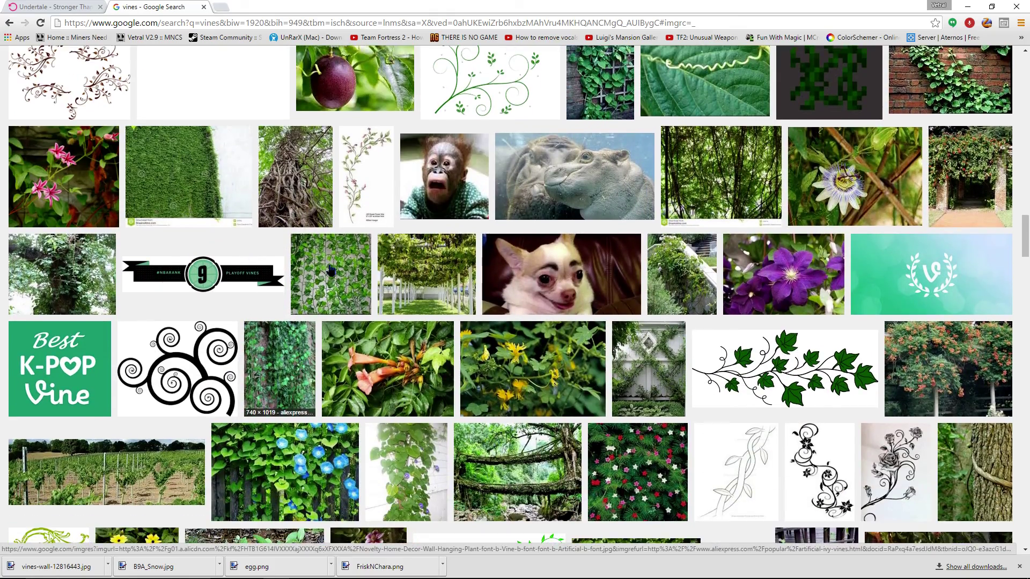
# Compare the ivy wall, brick-wall vine, hanging vine and dense ivy leaf photos
pyautogui.click(330, 270)
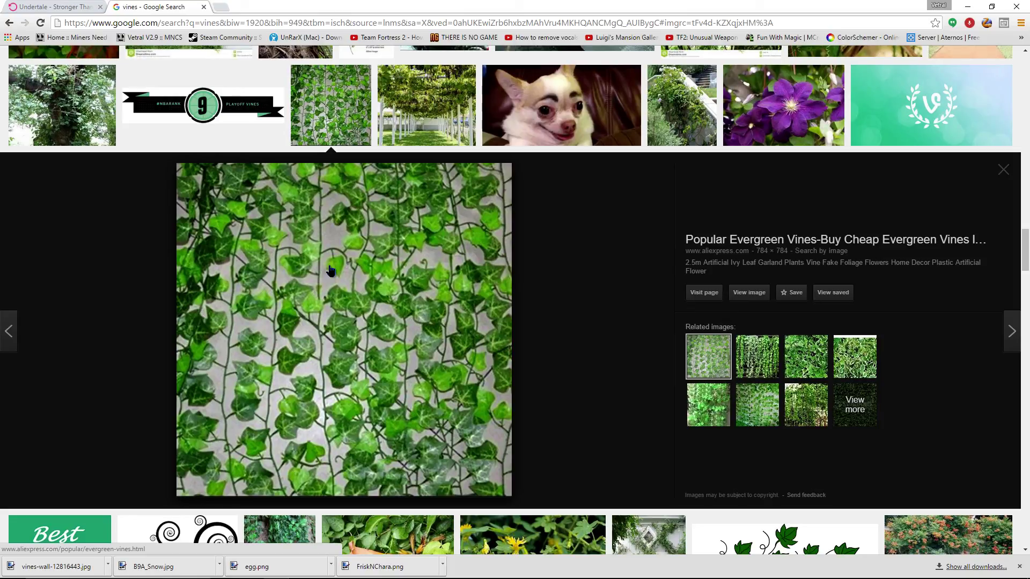
pyautogui.click(778, 400)
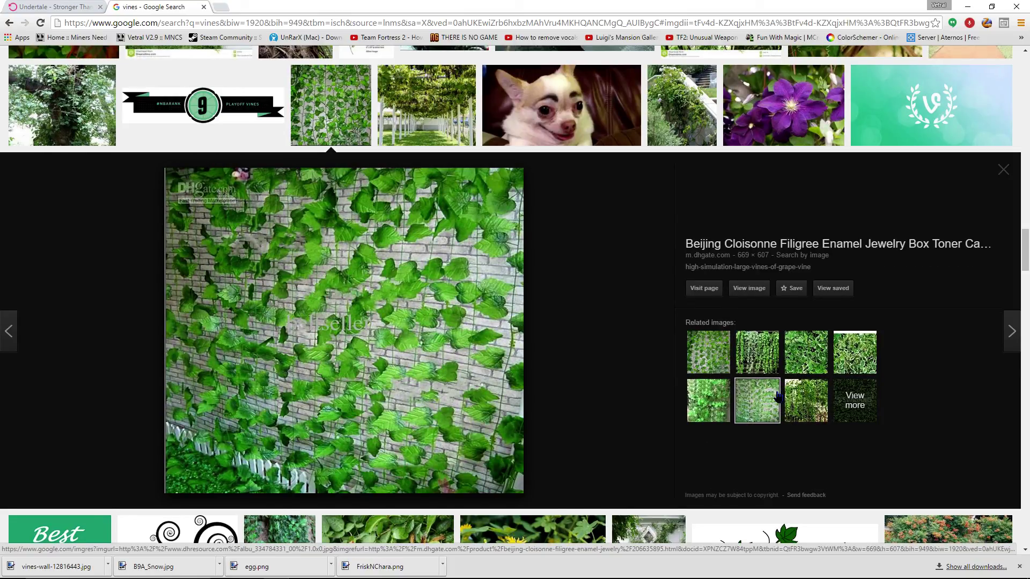
pyautogui.scroll(-2, 643, 419)
pyautogui.scroll(-1, 523, 442)
pyautogui.scroll(-1, 406, 466)
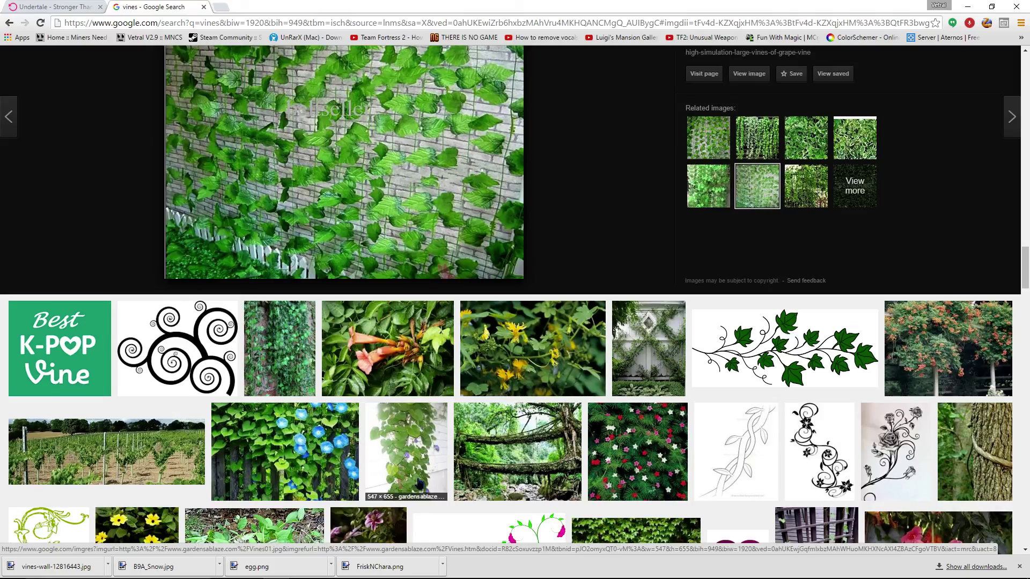
pyautogui.scroll(-2, 416, 481)
pyautogui.scroll(-1, 416, 481)
pyautogui.scroll(-2, 417, 482)
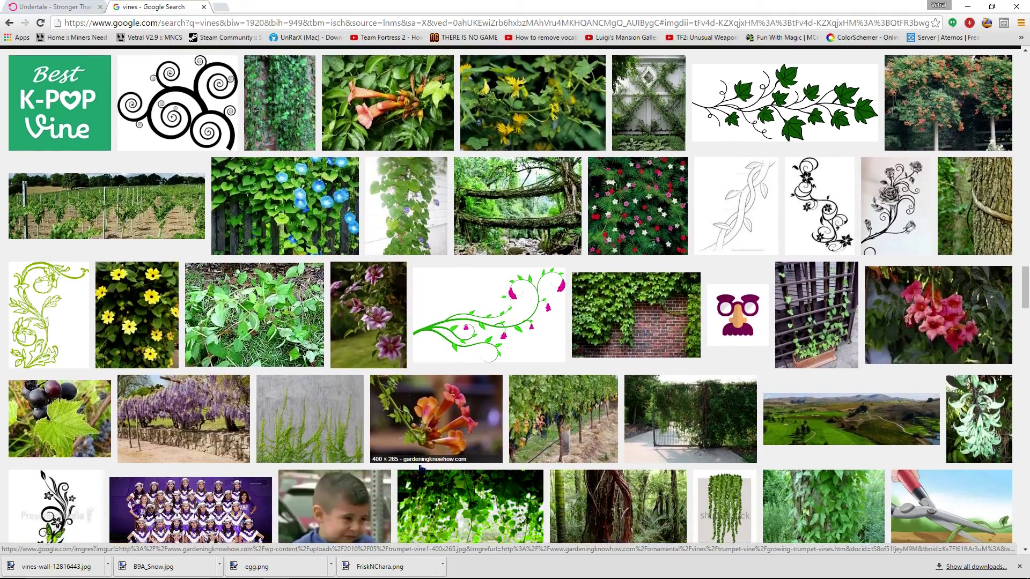
pyautogui.scroll(-1, 418, 463)
pyautogui.scroll(-1, 415, 455)
pyautogui.scroll(-1, 412, 449)
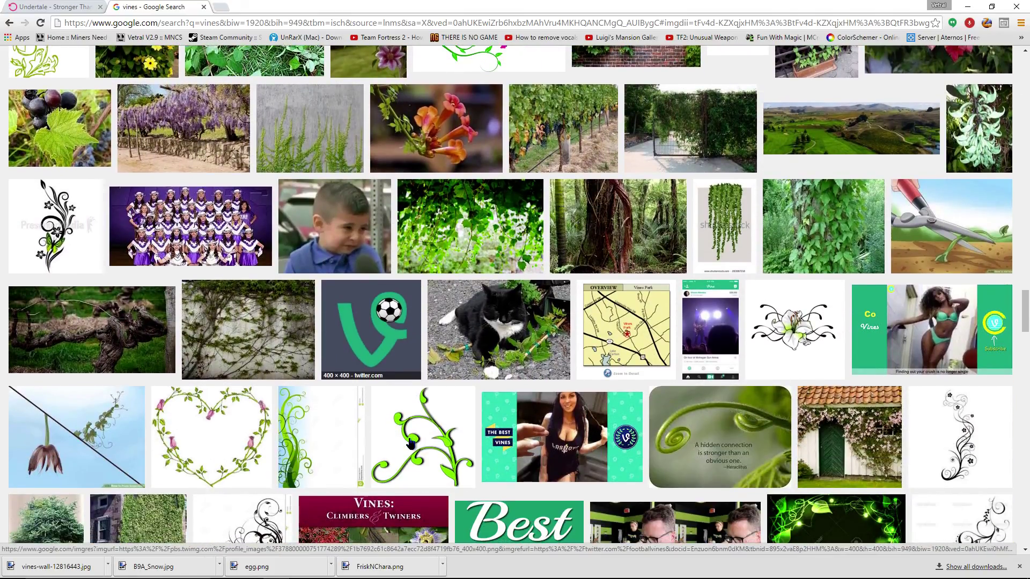
pyautogui.scroll(-2, 724, 257)
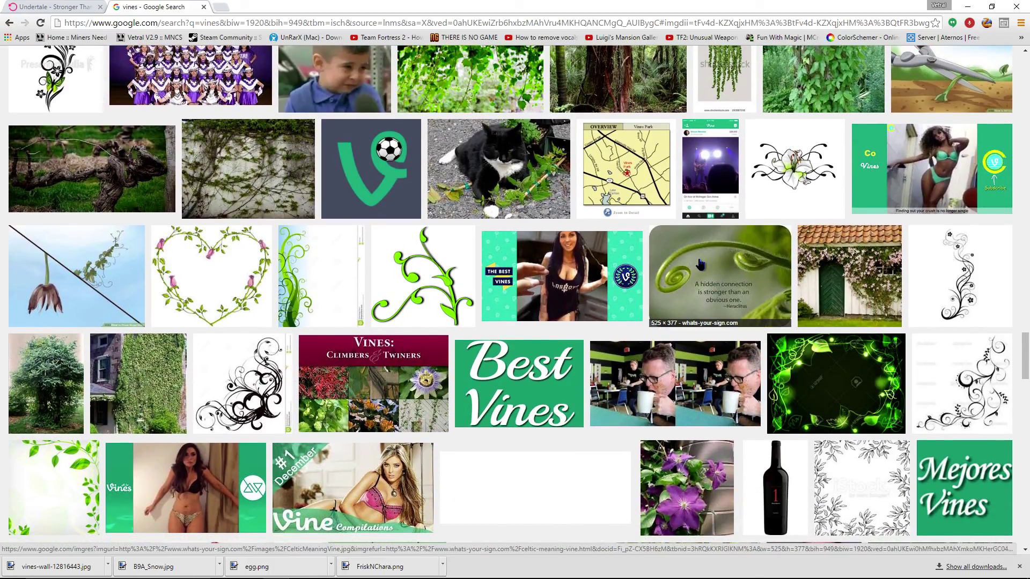
pyautogui.scroll(3, 643, 278)
pyautogui.scroll(2, 563, 302)
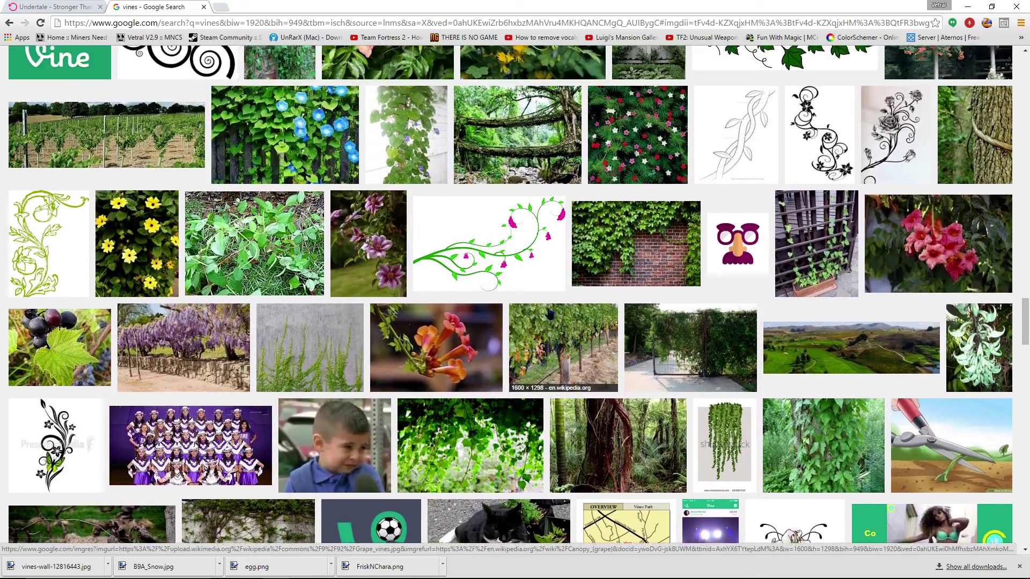
pyautogui.scroll(2, 537, 310)
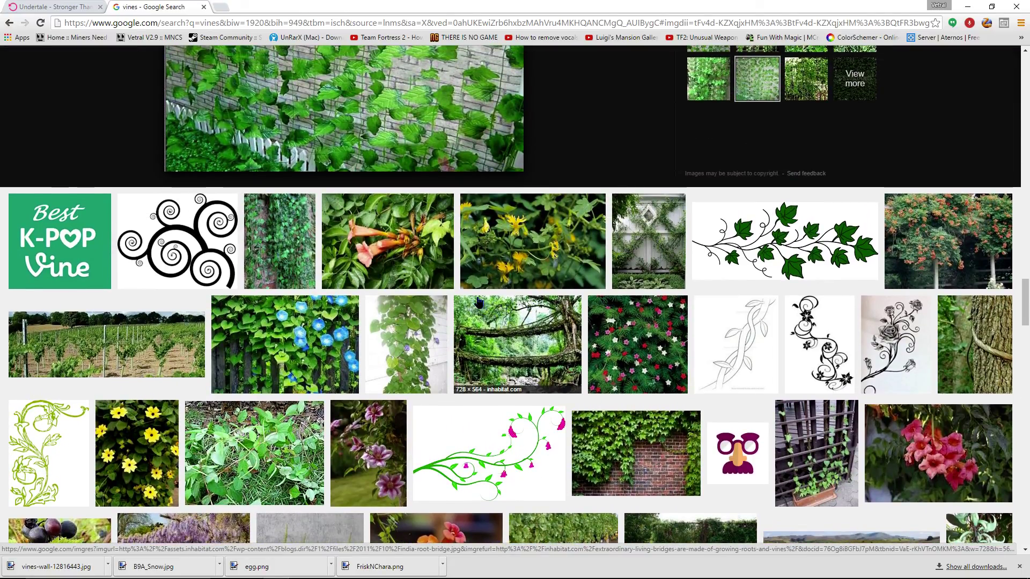
pyautogui.scroll(2, 477, 304)
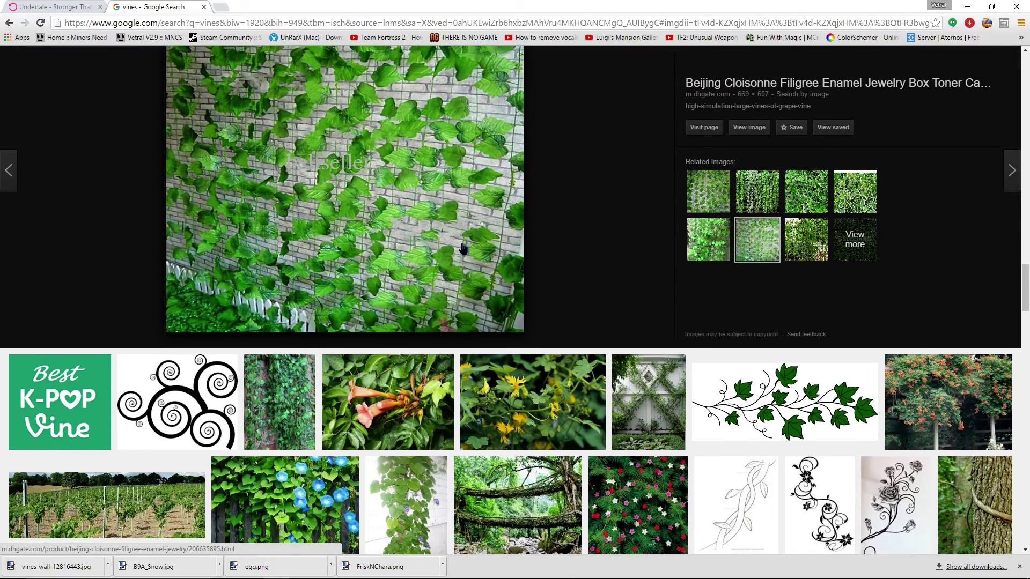
pyautogui.scroll(2, 464, 250)
pyautogui.click(718, 414)
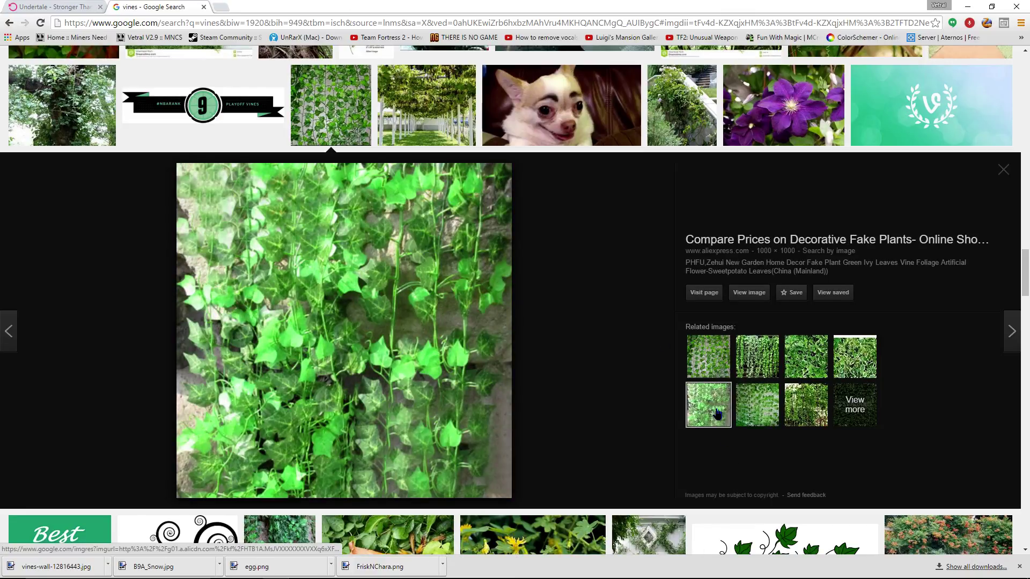
pyautogui.click(753, 366)
pyautogui.click(797, 354)
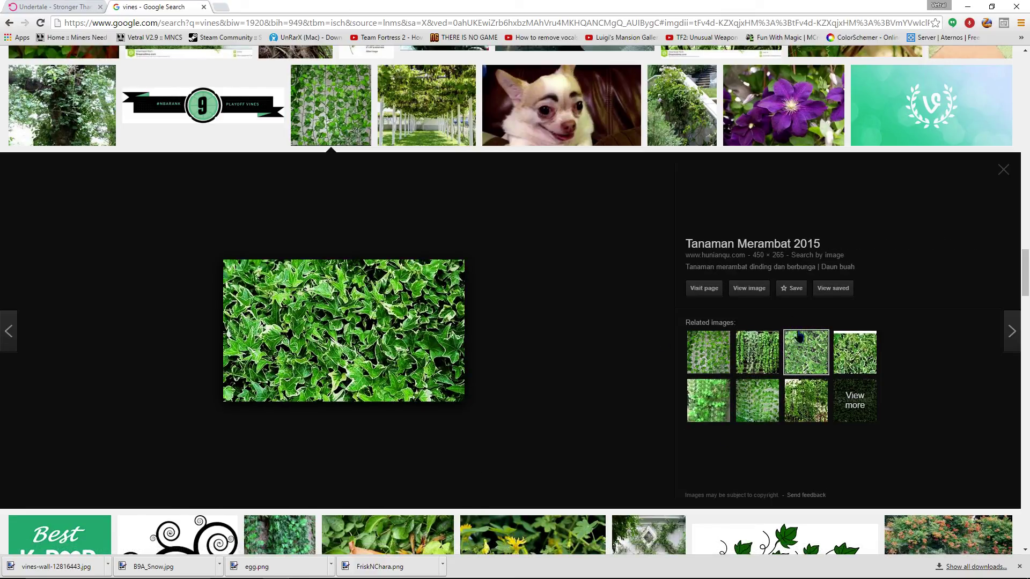
pyautogui.click(854, 361)
pyautogui.click(756, 354)
pyautogui.click(807, 366)
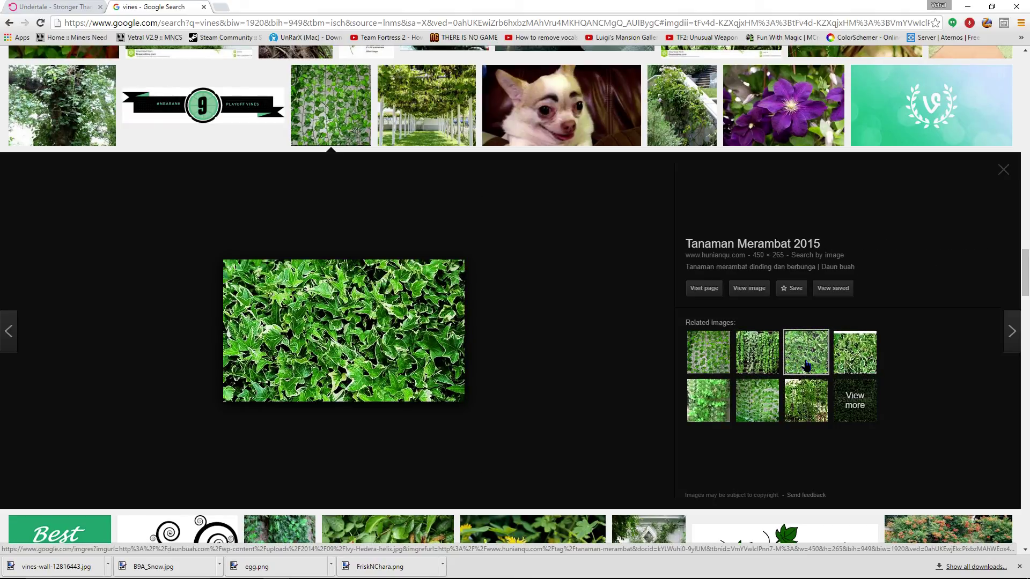
pyautogui.scroll(3, 218, 215)
# Preview the Vines On Wall, Tangle Of Vines and tree trunk photos, then close the tab
pyautogui.click(217, 215)
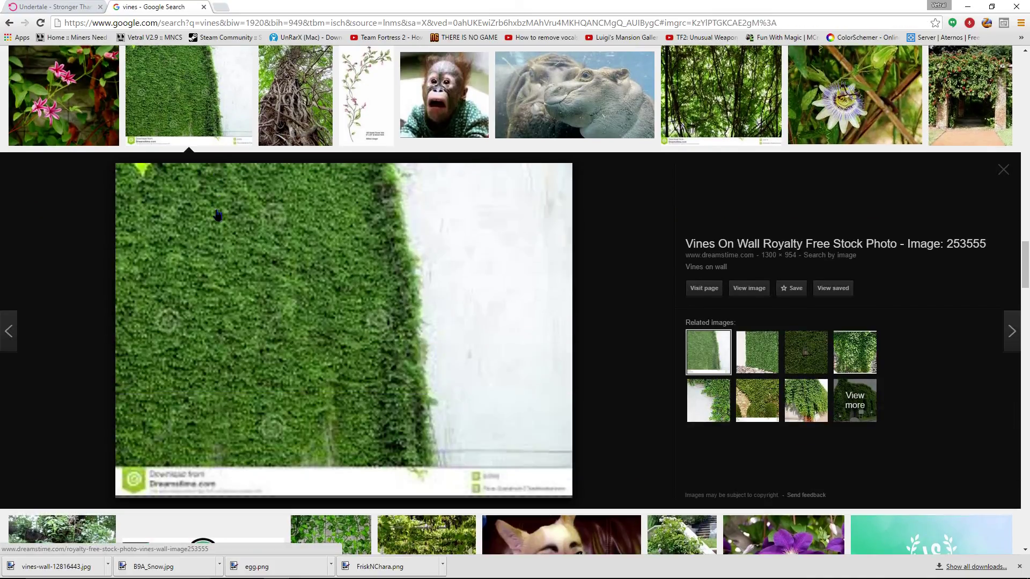
pyautogui.scroll(2, 218, 215)
pyautogui.click(749, 187)
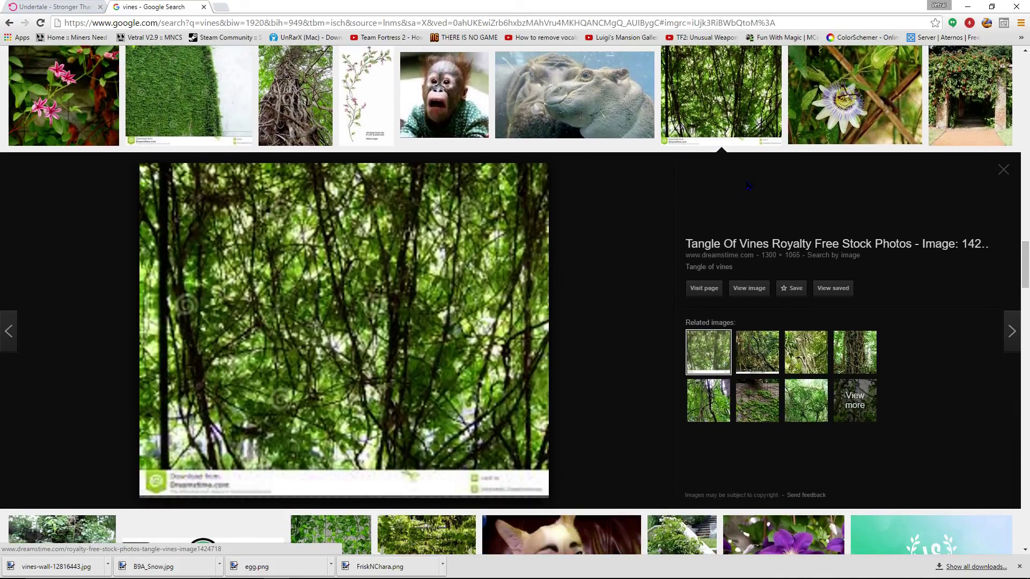
pyautogui.click(766, 364)
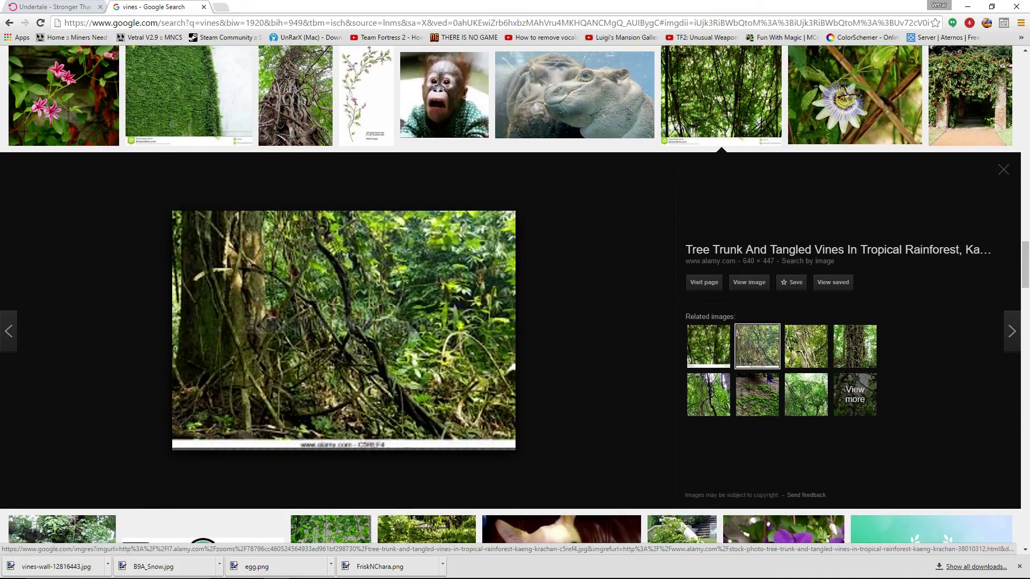
pyautogui.scroll(10, 515, 322)
pyautogui.scroll(-8, 515, 321)
pyautogui.scroll(4, 515, 322)
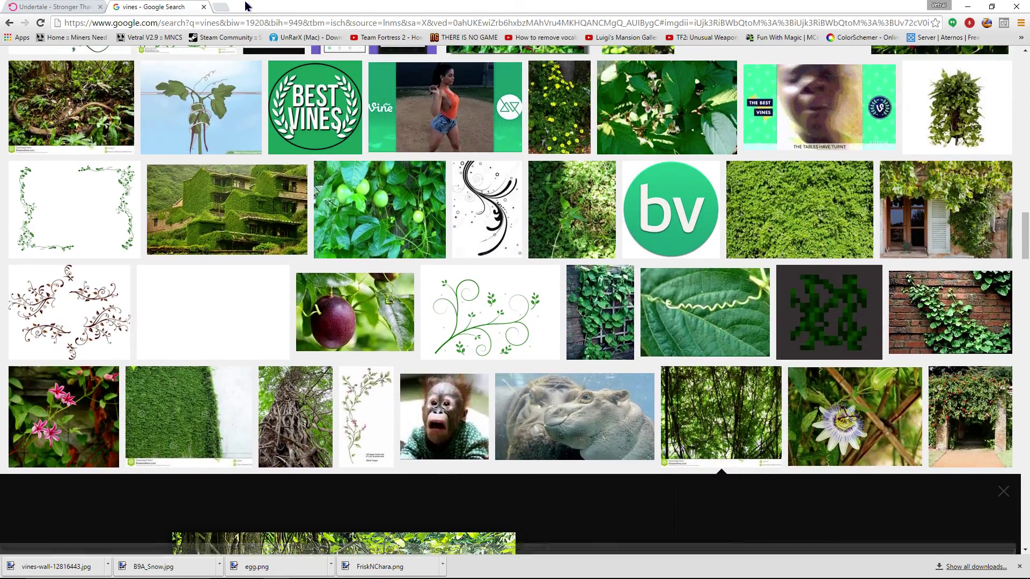
pyautogui.click(202, 7)
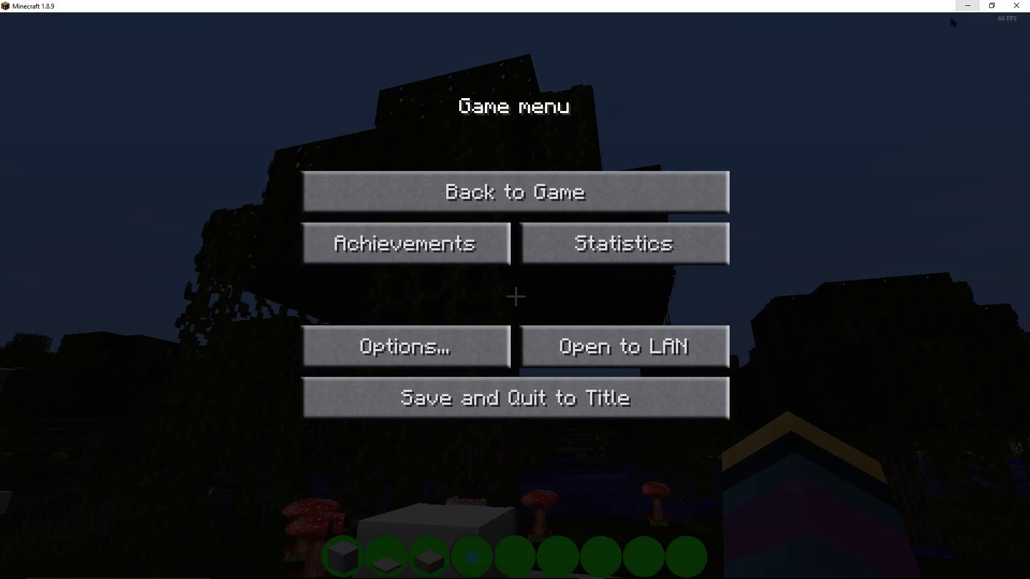
# Bring Minecraft to the front and resume play beside the white snow steps
pyautogui.click(968, 6)
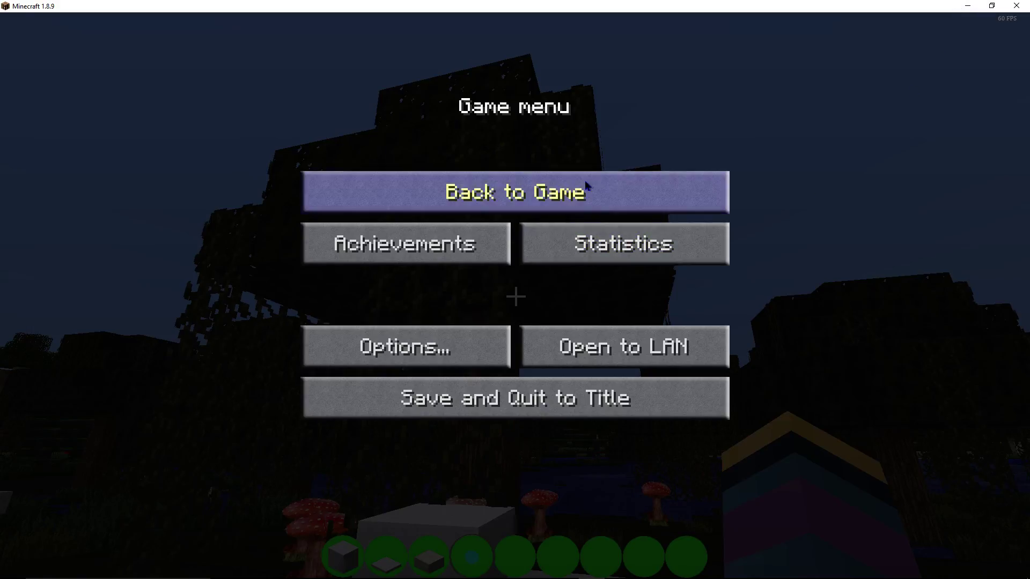
pyautogui.click(586, 181)
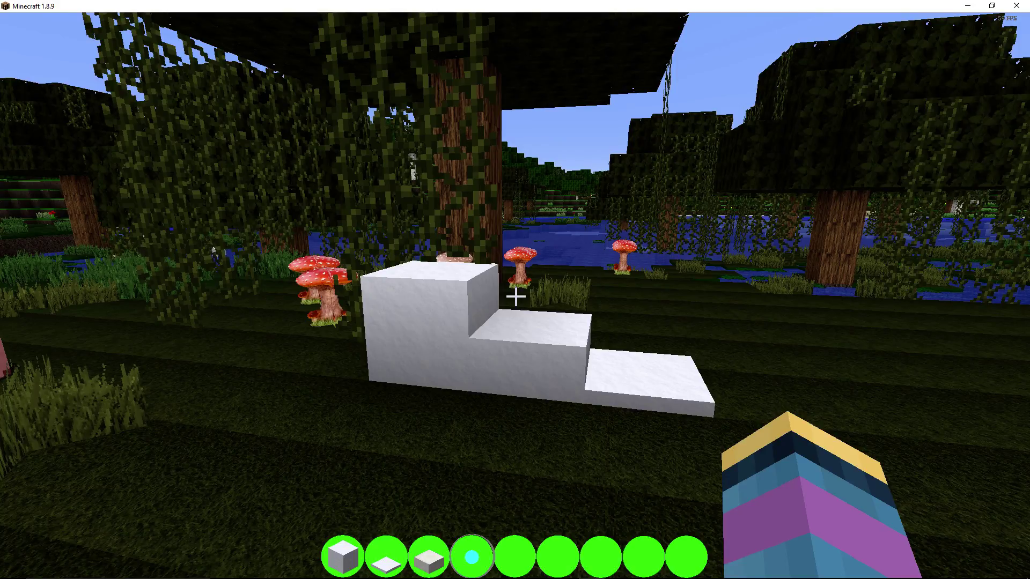
# Pause Minecraft and mute and deafen yourself in Discord's General voice channel
pyautogui.press('Escape')
pyautogui.click(538, 568)
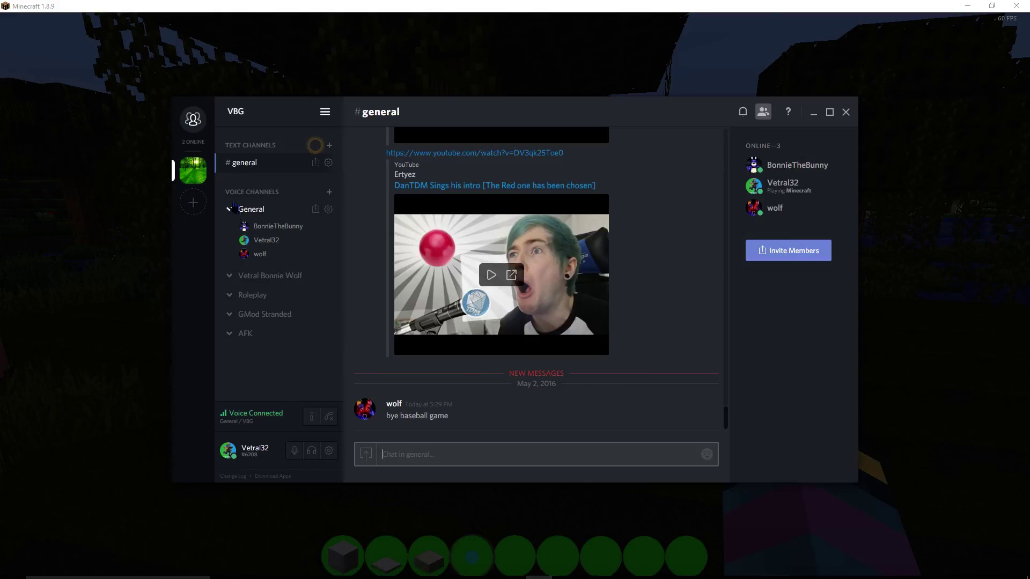
pyautogui.rightClick(252, 209)
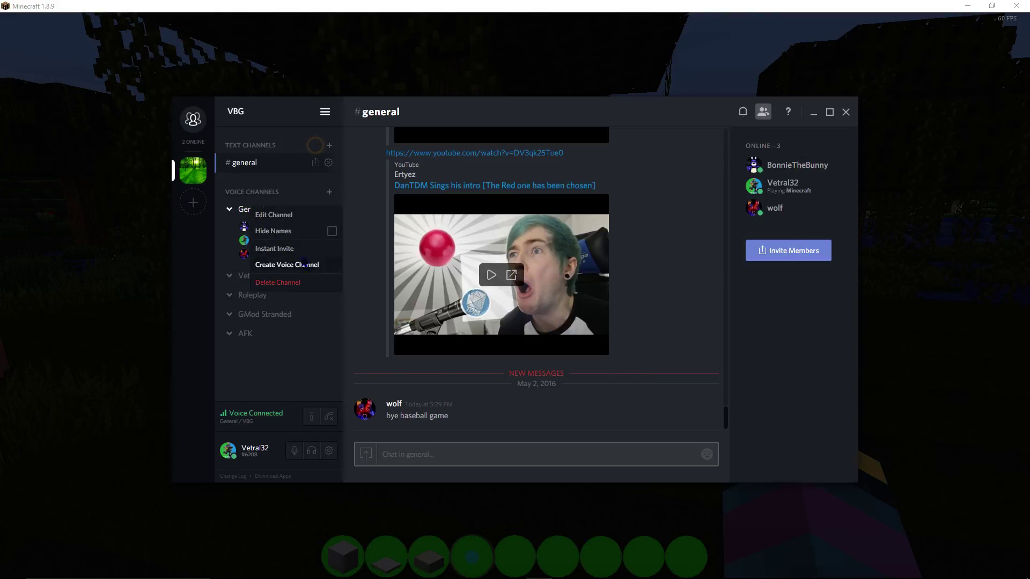
pyautogui.rightClick(242, 240)
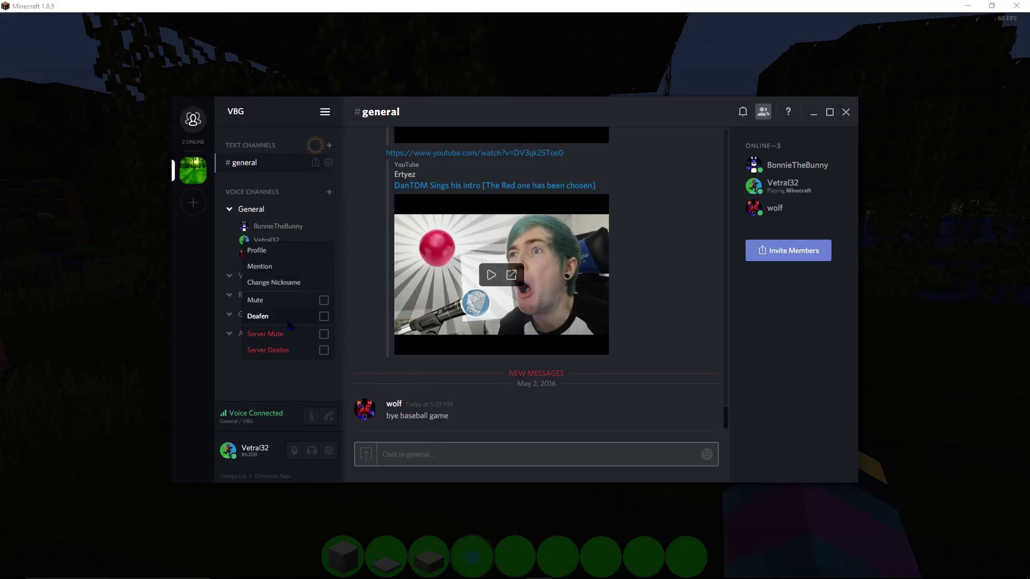
pyautogui.click(290, 317)
# Dismiss Discord's voice options, resume Minecraft, and switch to the F5 front view
pyautogui.hotkey('alt', 'Tab')
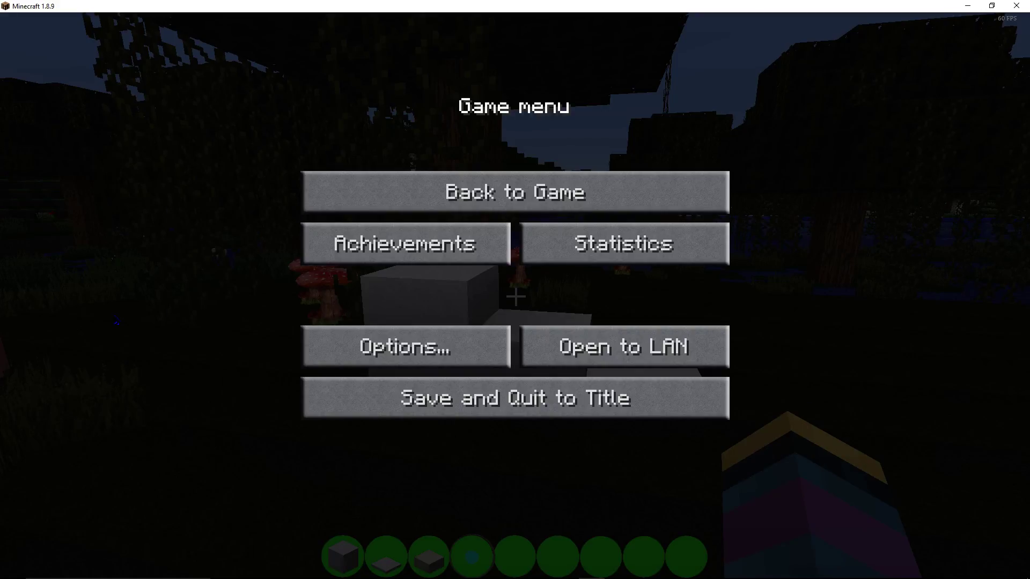
pyautogui.press('Escape')
pyautogui.hotkey('alt', 'Tab')
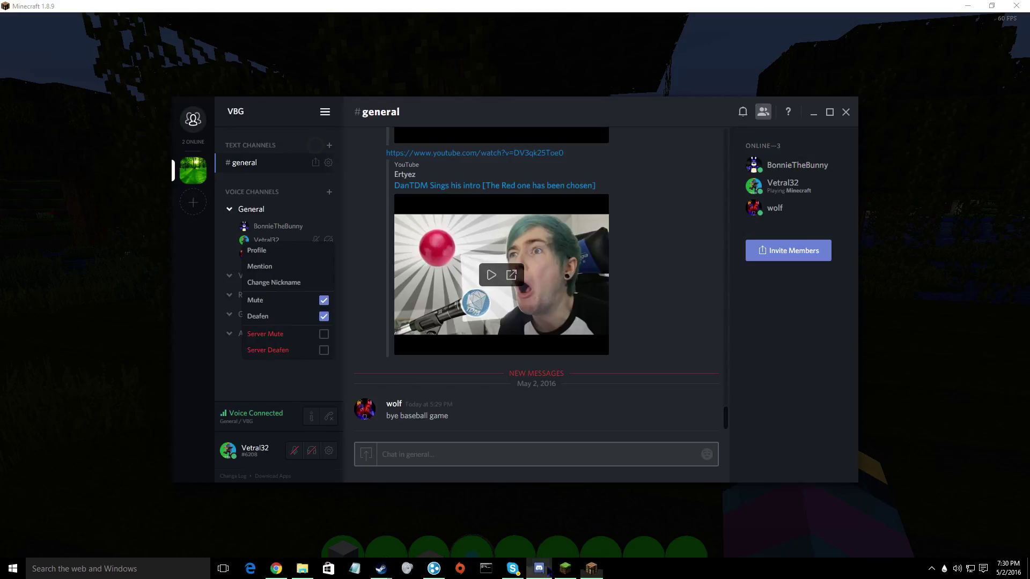
pyautogui.click(321, 389)
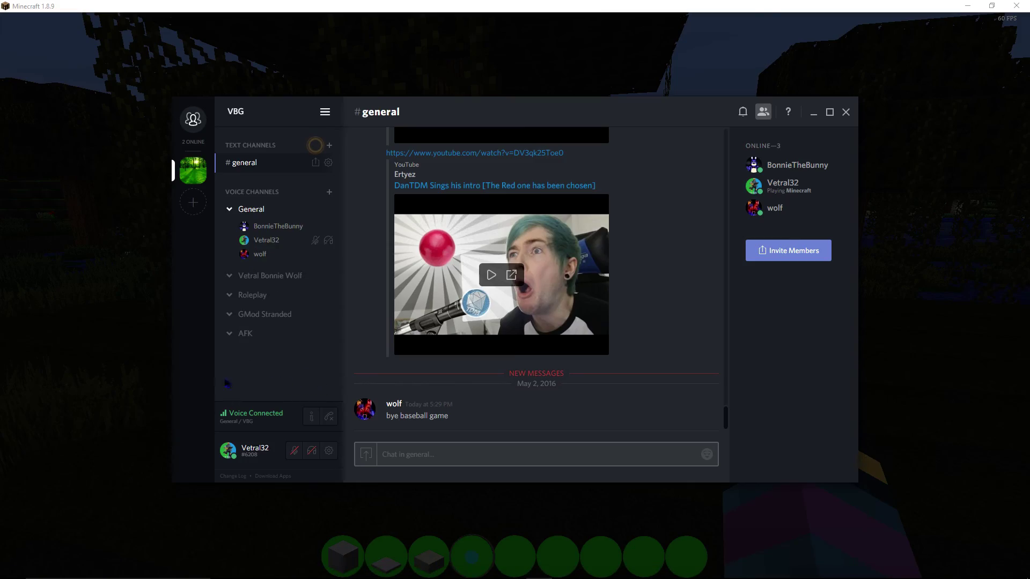
pyautogui.hotkey('alt', 'Tab')
pyautogui.press('Escape')
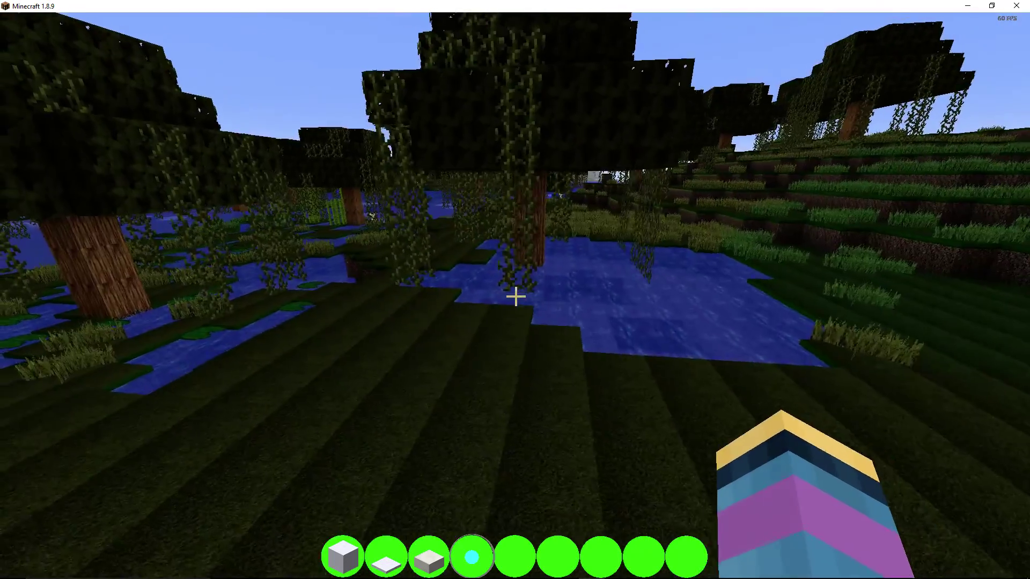
pyautogui.press('F5')
pyautogui.press('F5')
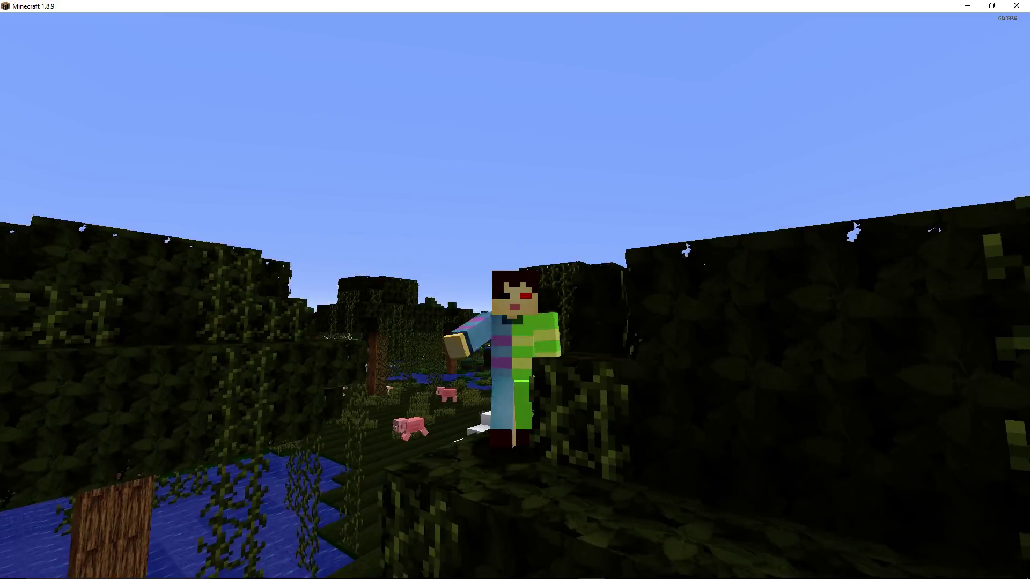